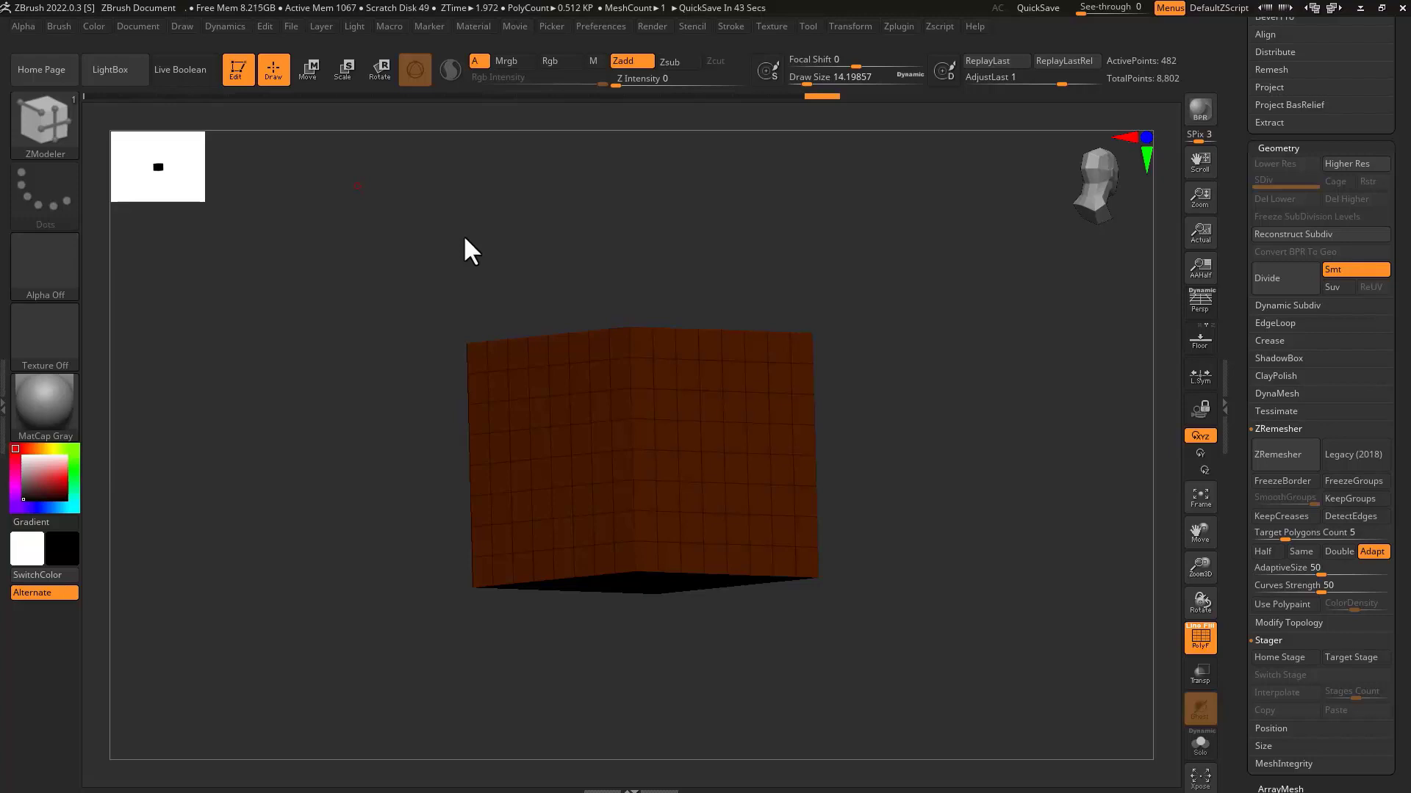
# Choose the Extrude Edge Face edge action with the Edge target and extrude one edge on the cube's upper rim
pyautogui.moveTo(654, 265); pyautogui.dragTo(981, 363)
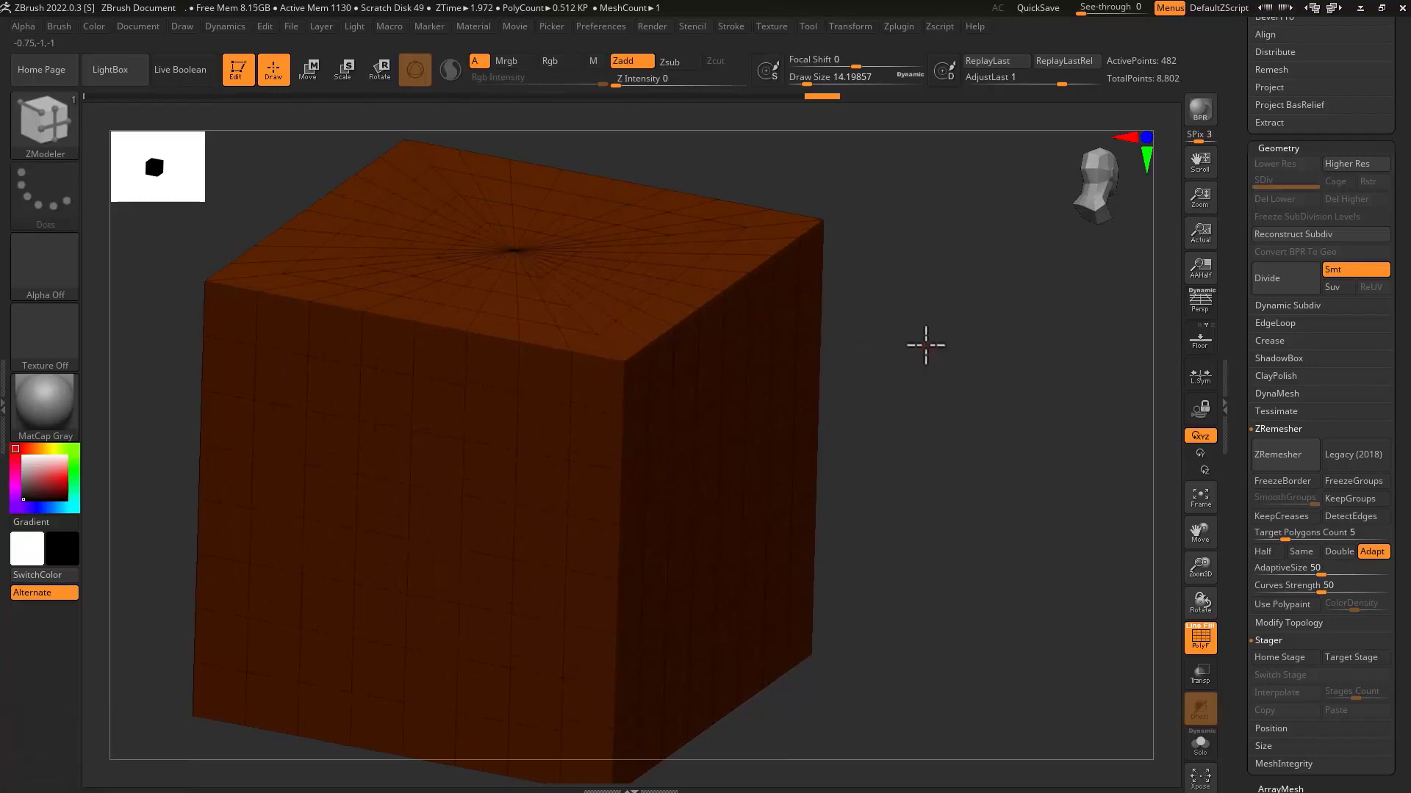
pyautogui.moveTo(925, 344); pyautogui.dragTo(907, 346)
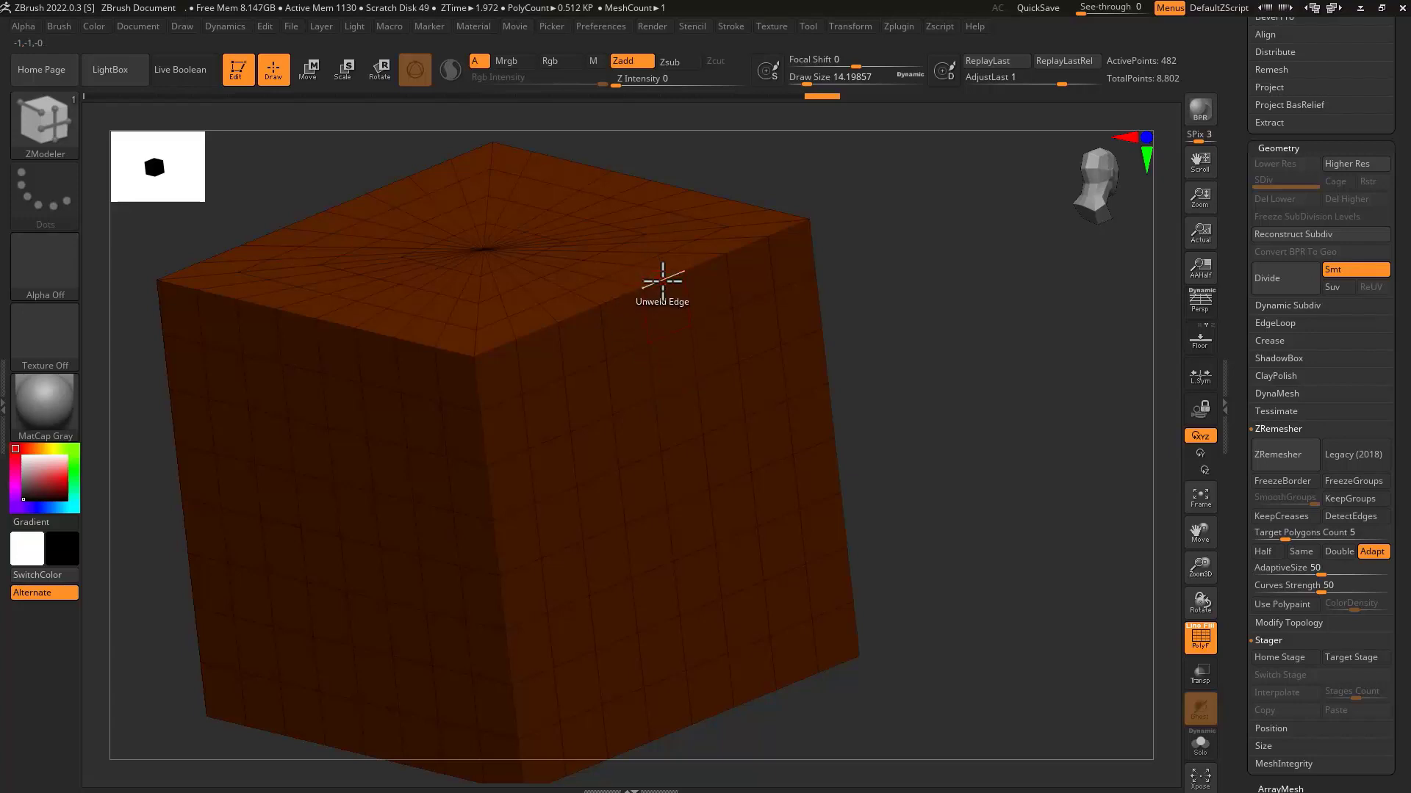
pyautogui.press('space')
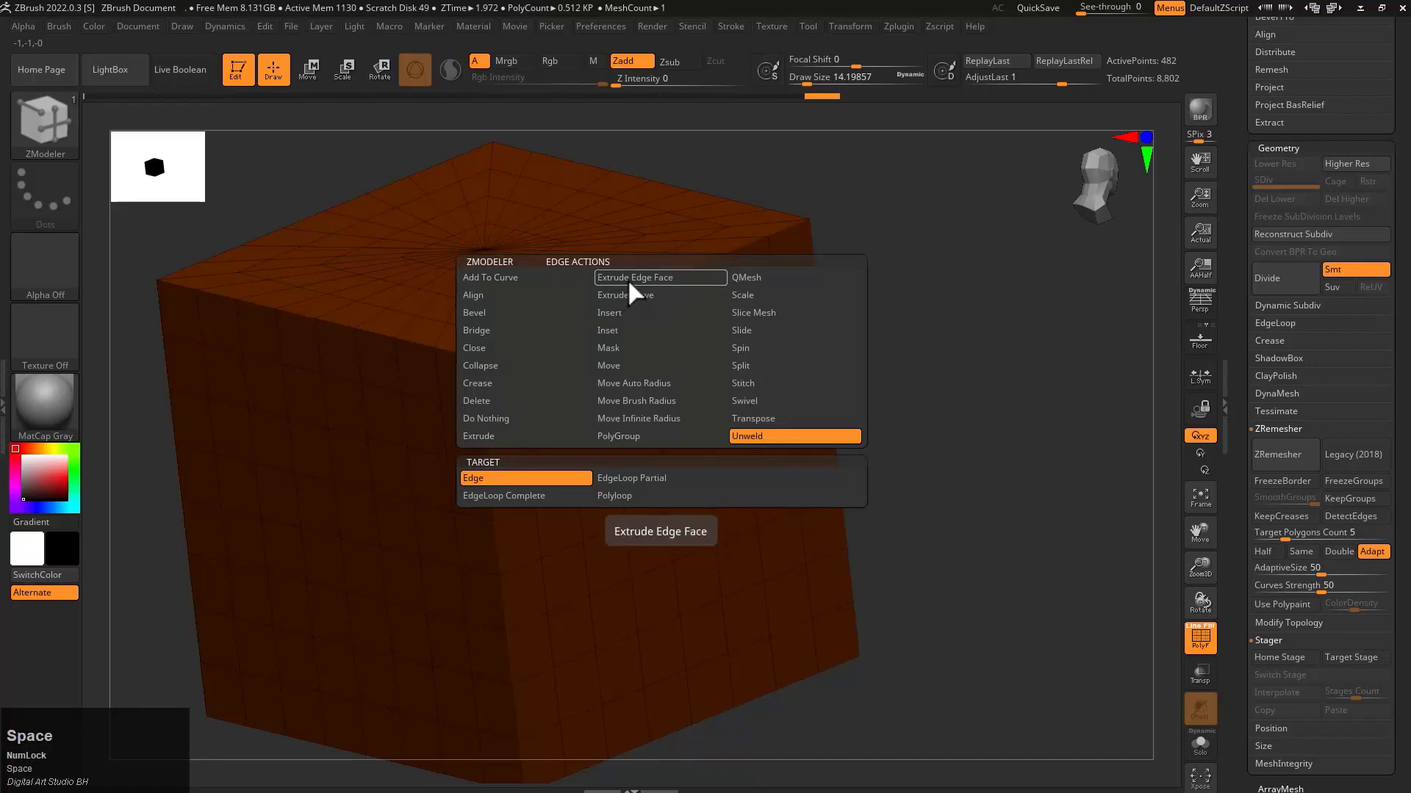
pyautogui.click(628, 279)
pyautogui.moveTo(652, 283); pyautogui.dragTo(720, 296)
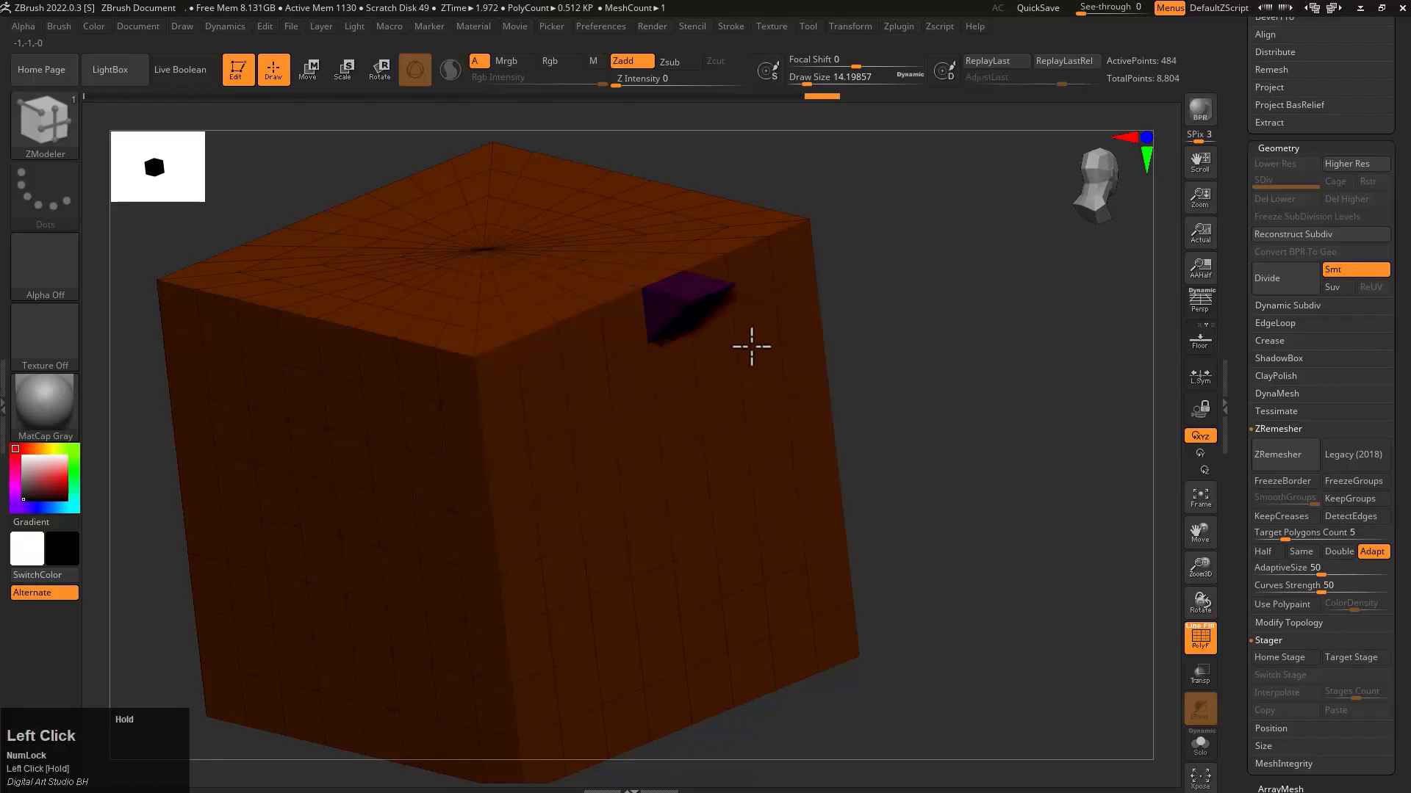
# Extend the extruded flap from its free edge with further edge extrusions going up, outward and down
pyautogui.moveTo(796, 309); pyautogui.dragTo(778, 306, button='right')
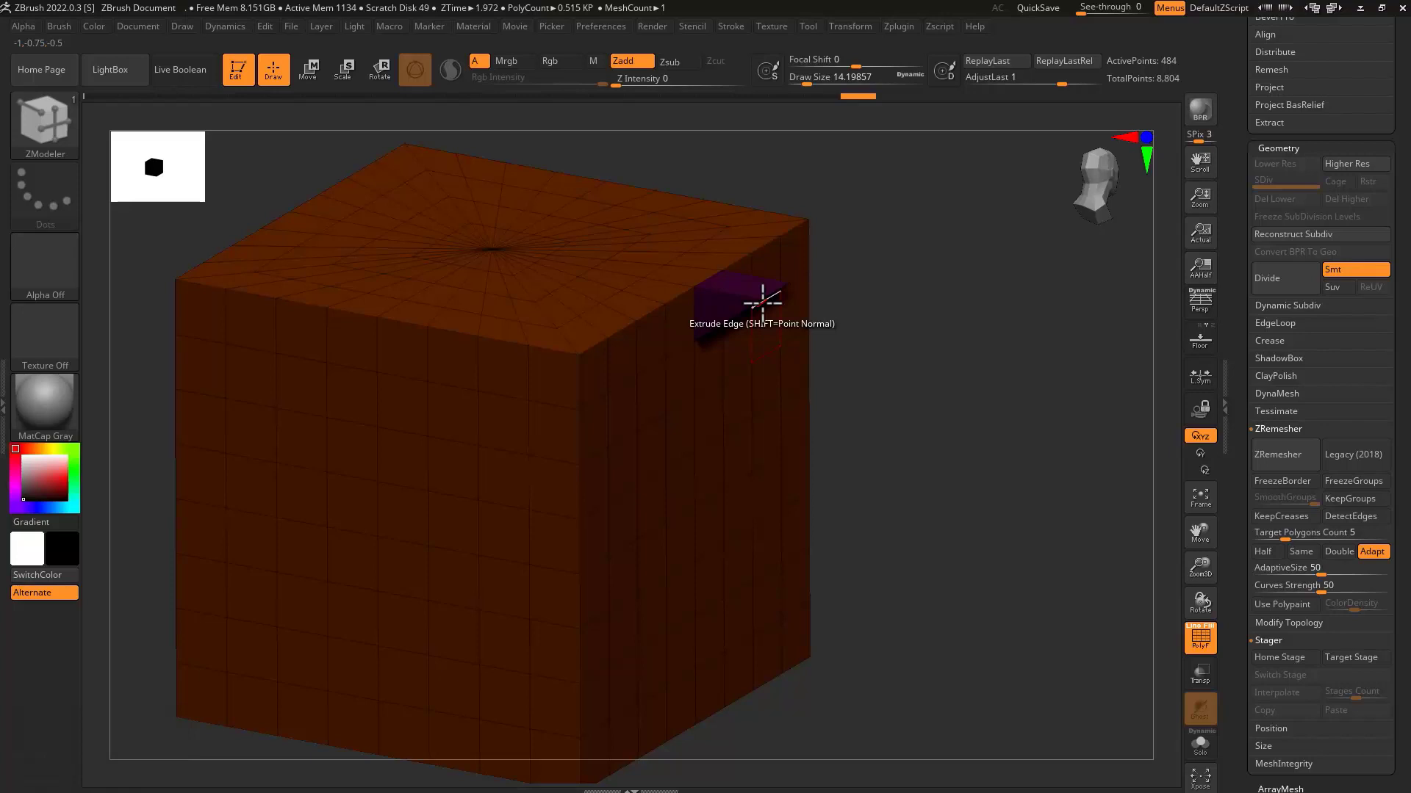
pyautogui.moveTo(763, 300); pyautogui.dragTo(764, 172)
pyautogui.moveTo(771, 177); pyautogui.dragTo(819, 189, button='right')
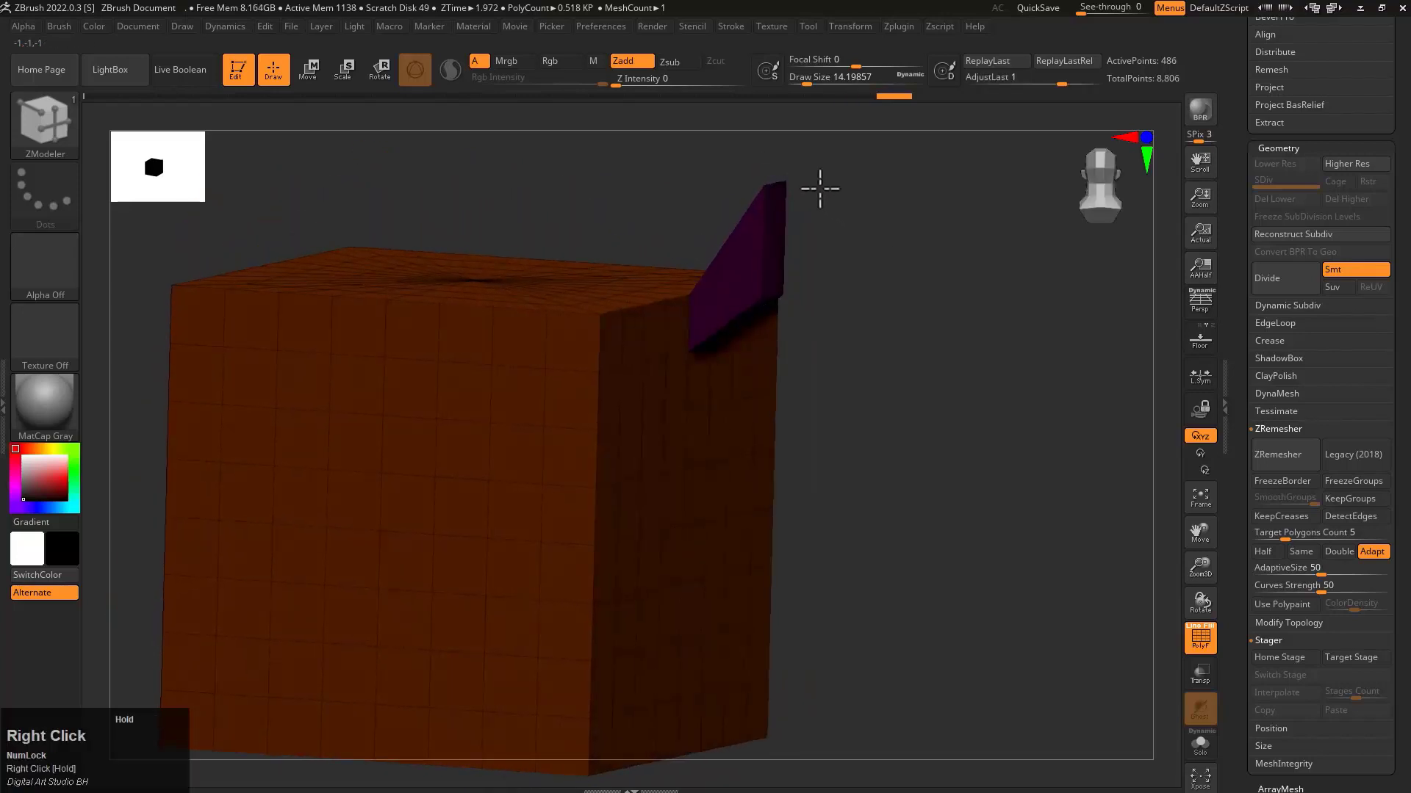
pyautogui.moveTo(775, 184); pyautogui.dragTo(954, 241)
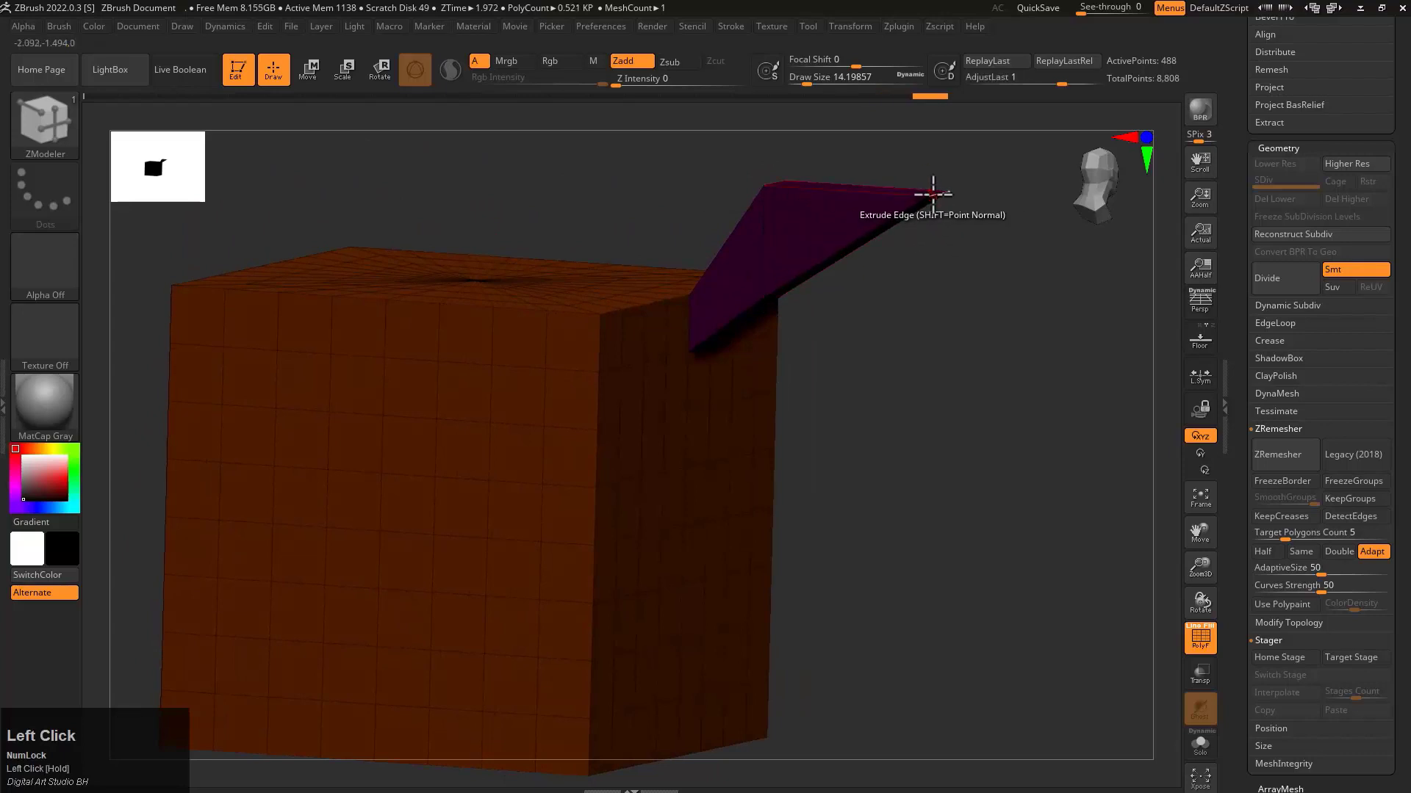
pyautogui.moveTo(933, 194); pyautogui.dragTo(962, 430)
pyautogui.moveTo(968, 332); pyautogui.dragTo(928, 334, button='right')
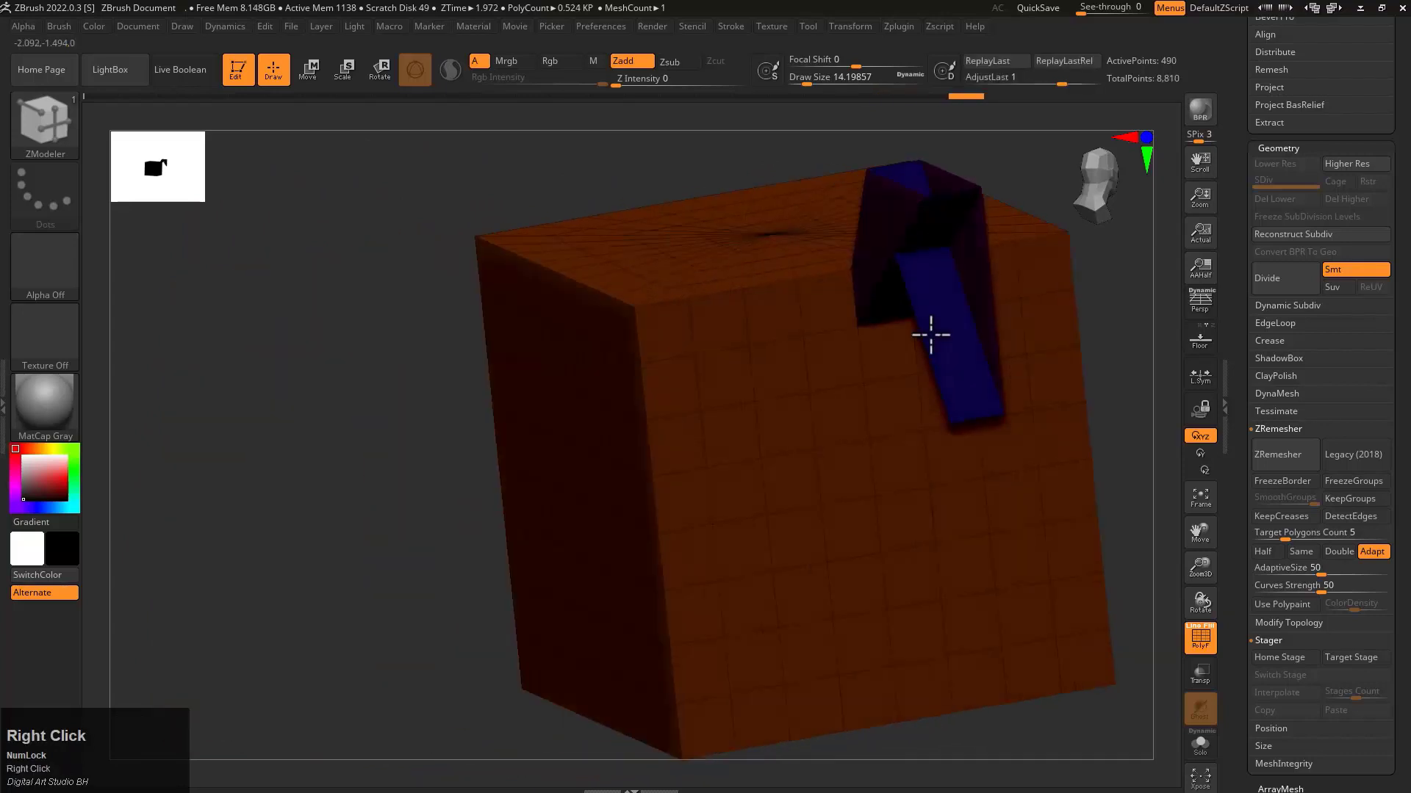
# Undo the downward extrusion and try extruding the flap's side edges into additional faces
pyautogui.hotkey('ctrl', 'z')
pyautogui.moveTo(946, 195); pyautogui.dragTo(968, 297)
pyautogui.hotkey('ctrl', 'z')
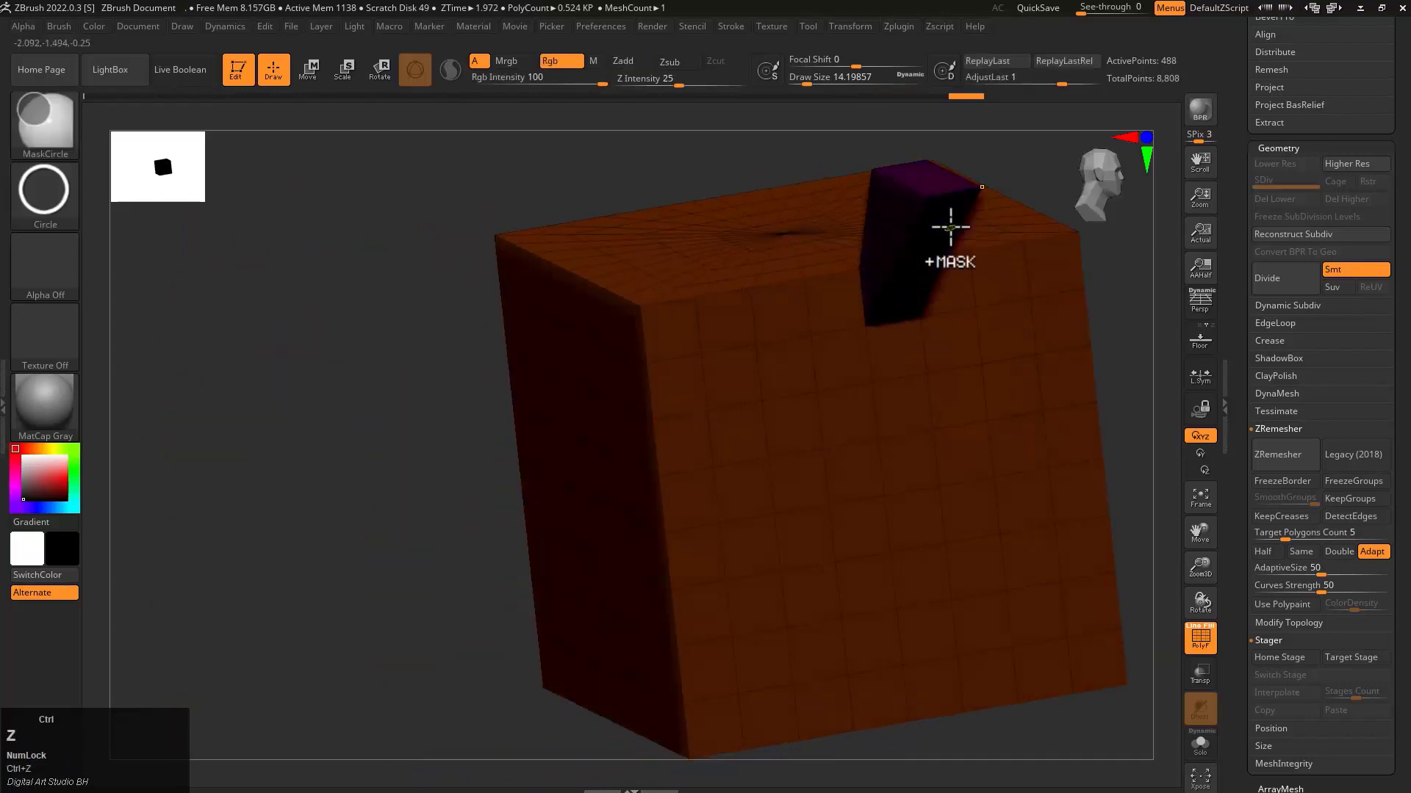
pyautogui.moveTo(906, 243); pyautogui.dragTo(950, 349)
pyautogui.moveTo(969, 347); pyautogui.dragTo(844, 252, button='right')
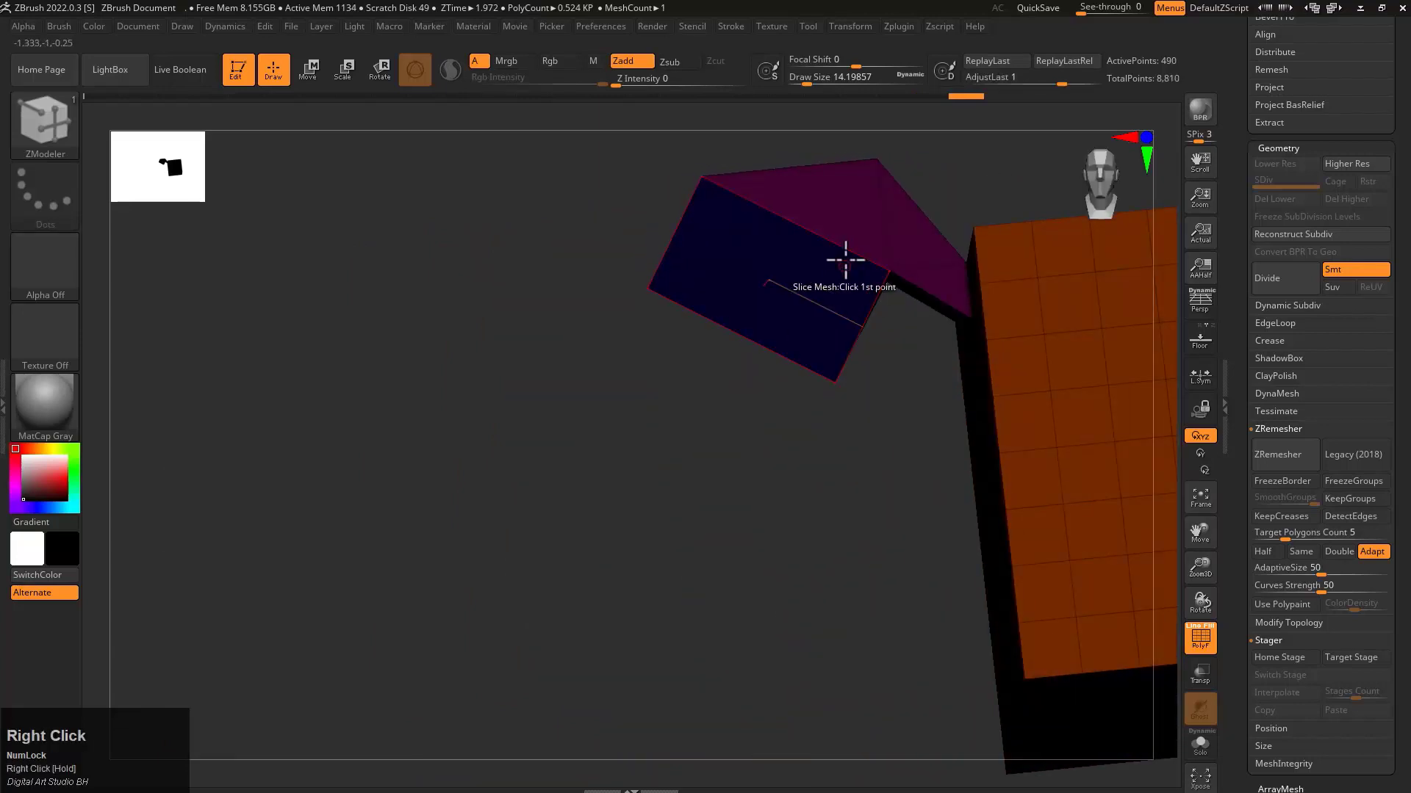
pyautogui.moveTo(844, 264); pyautogui.dragTo(661, 533)
pyautogui.moveTo(661, 532); pyautogui.dragTo(787, 419, button='right')
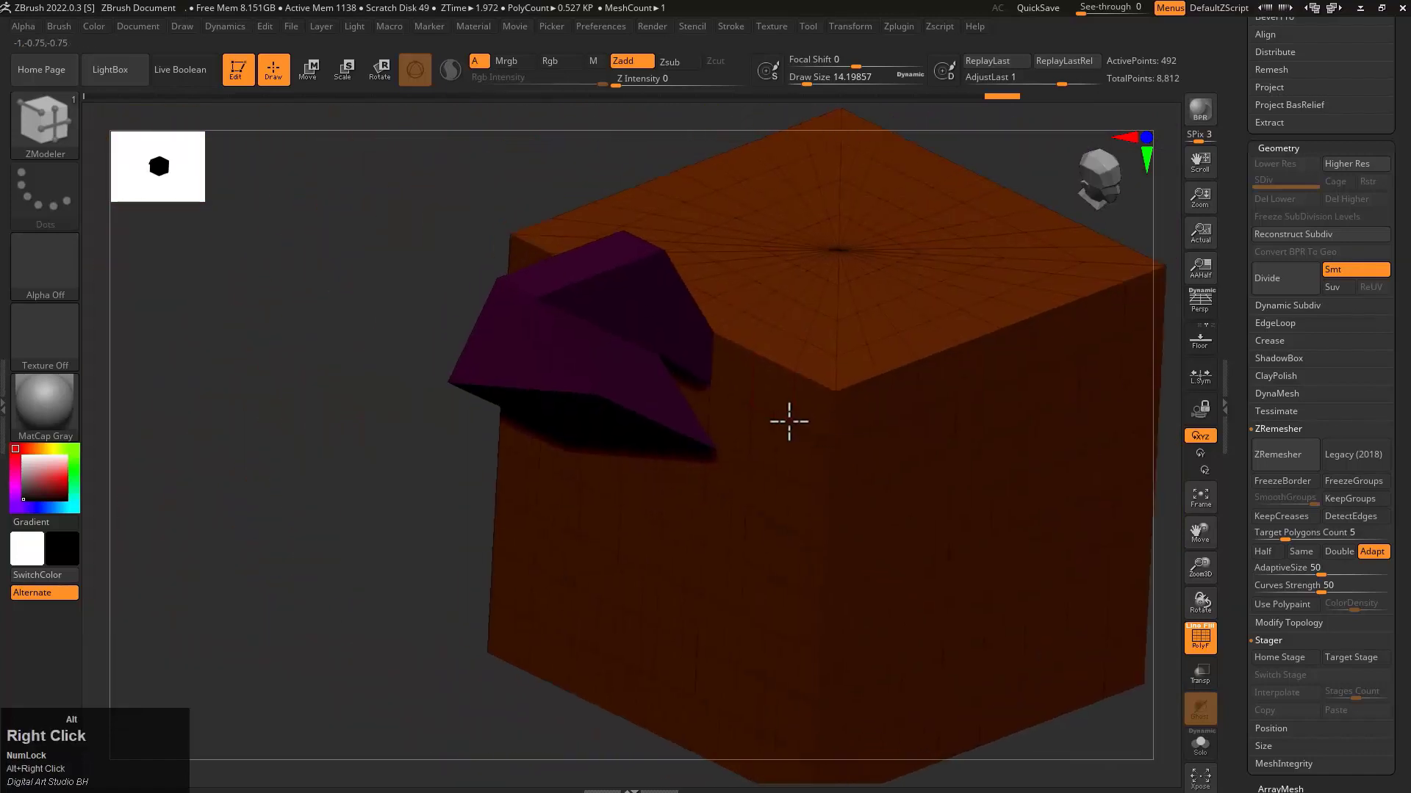
# Undo all the single-edge extrusions made on the cube
pyautogui.hotkey('ctrl', 'z')
pyautogui.hotkey('ctrl', 'z')
pyautogui.hotkey('ctrl', 'z')
pyautogui.hotkey('ctrl', 'z')
pyautogui.hotkey('ctrl', 'z')
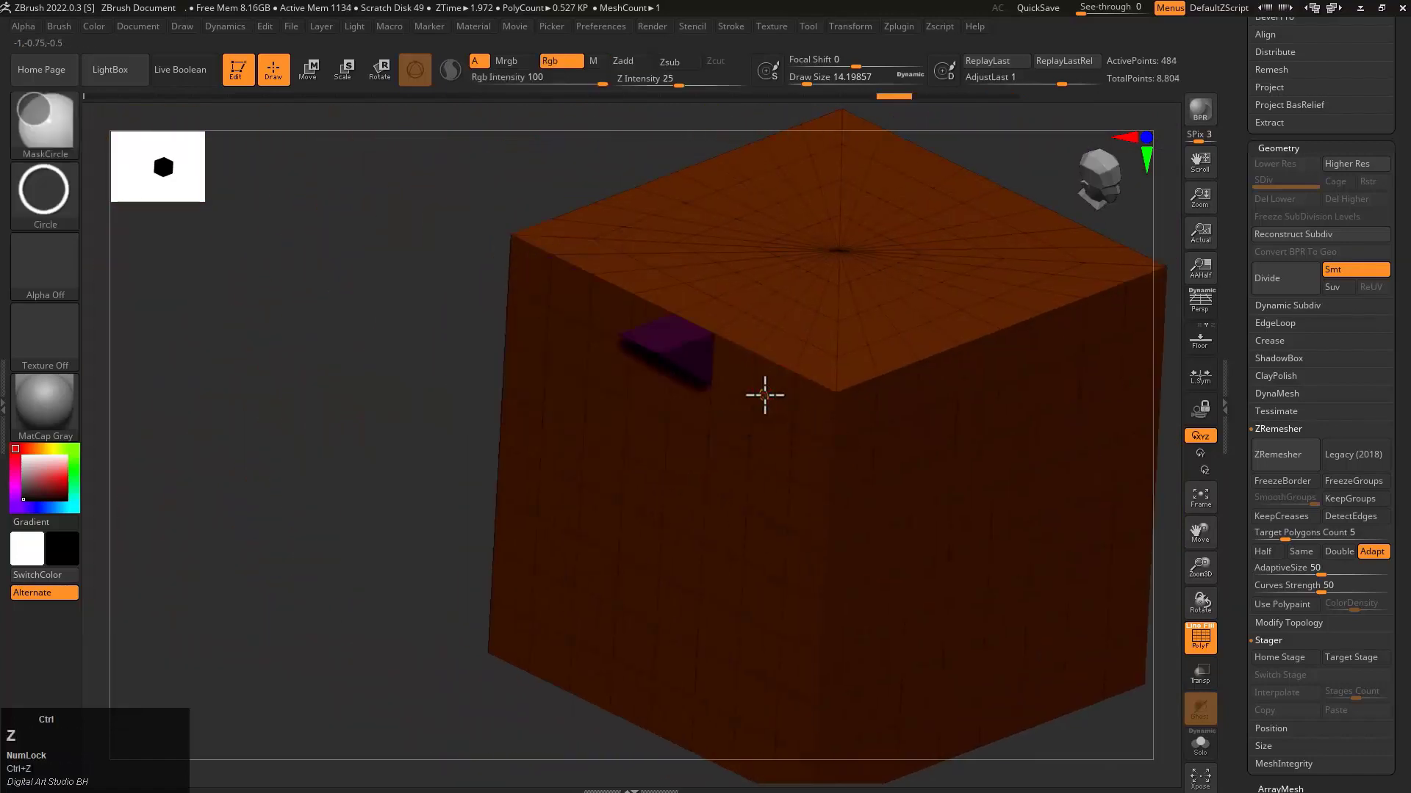
# Set the Extrude Edge Face target to EdgeLoop Partial, try extruding a partial edge loop on the cube, and undo the extrusions
pyautogui.press('space')
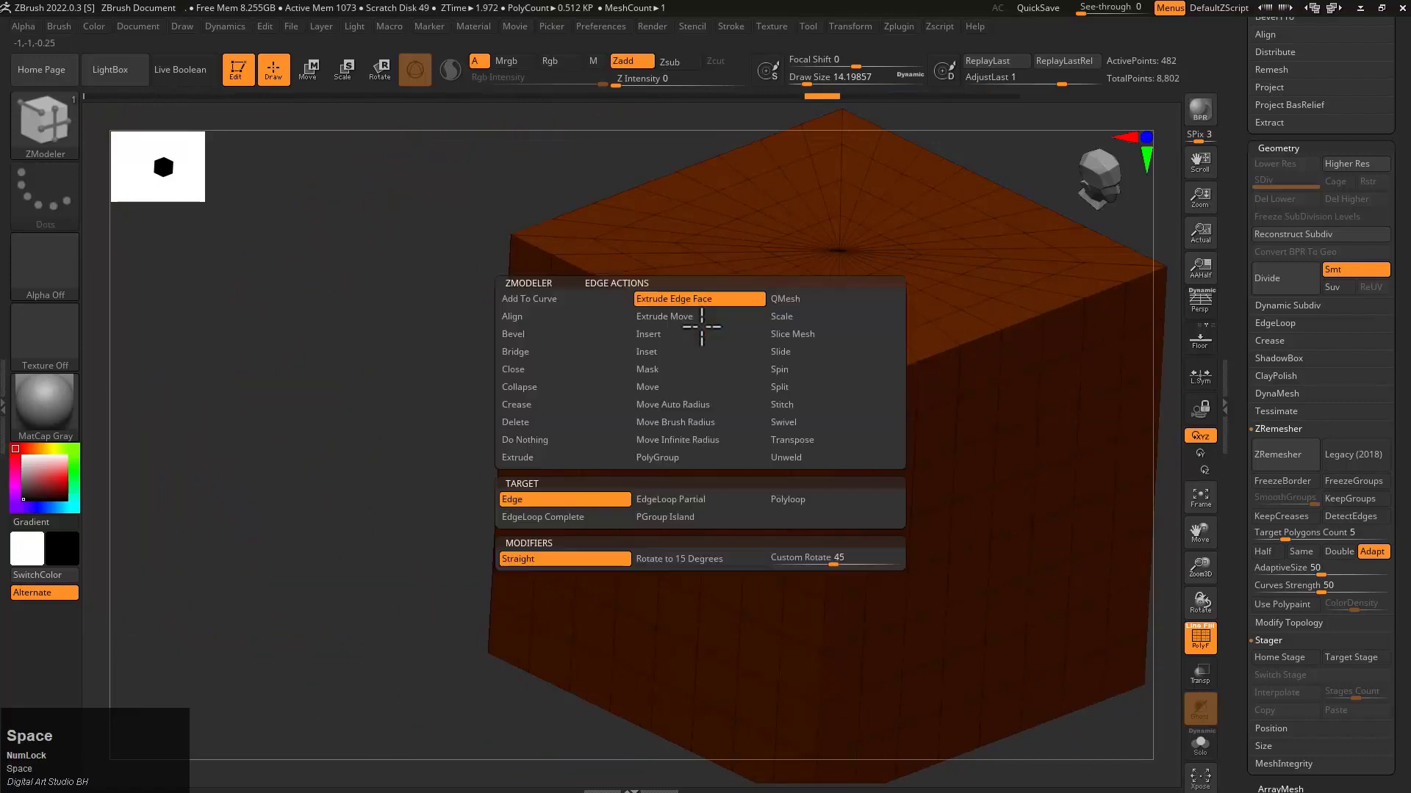
pyautogui.click(668, 499)
pyautogui.press('space')
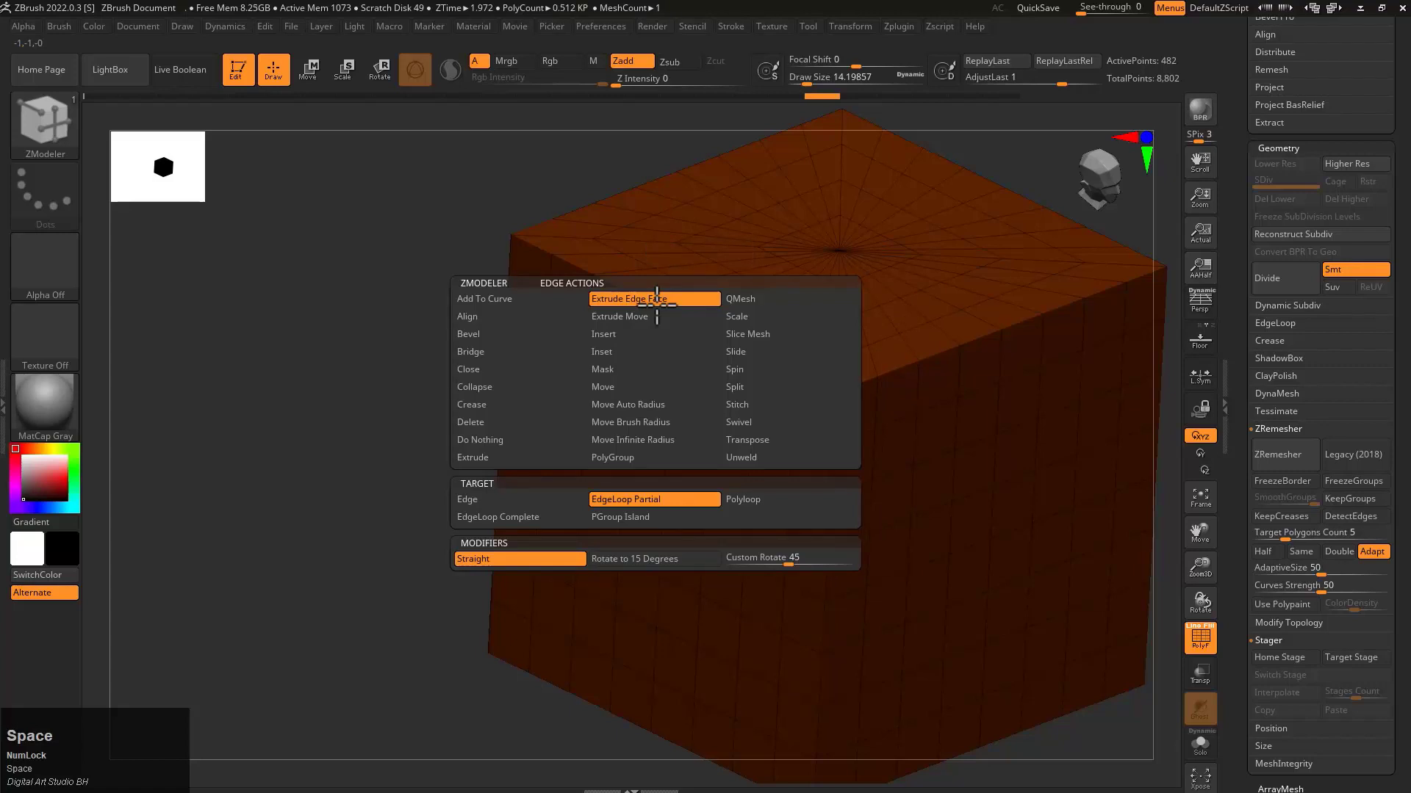
pyautogui.click(677, 502)
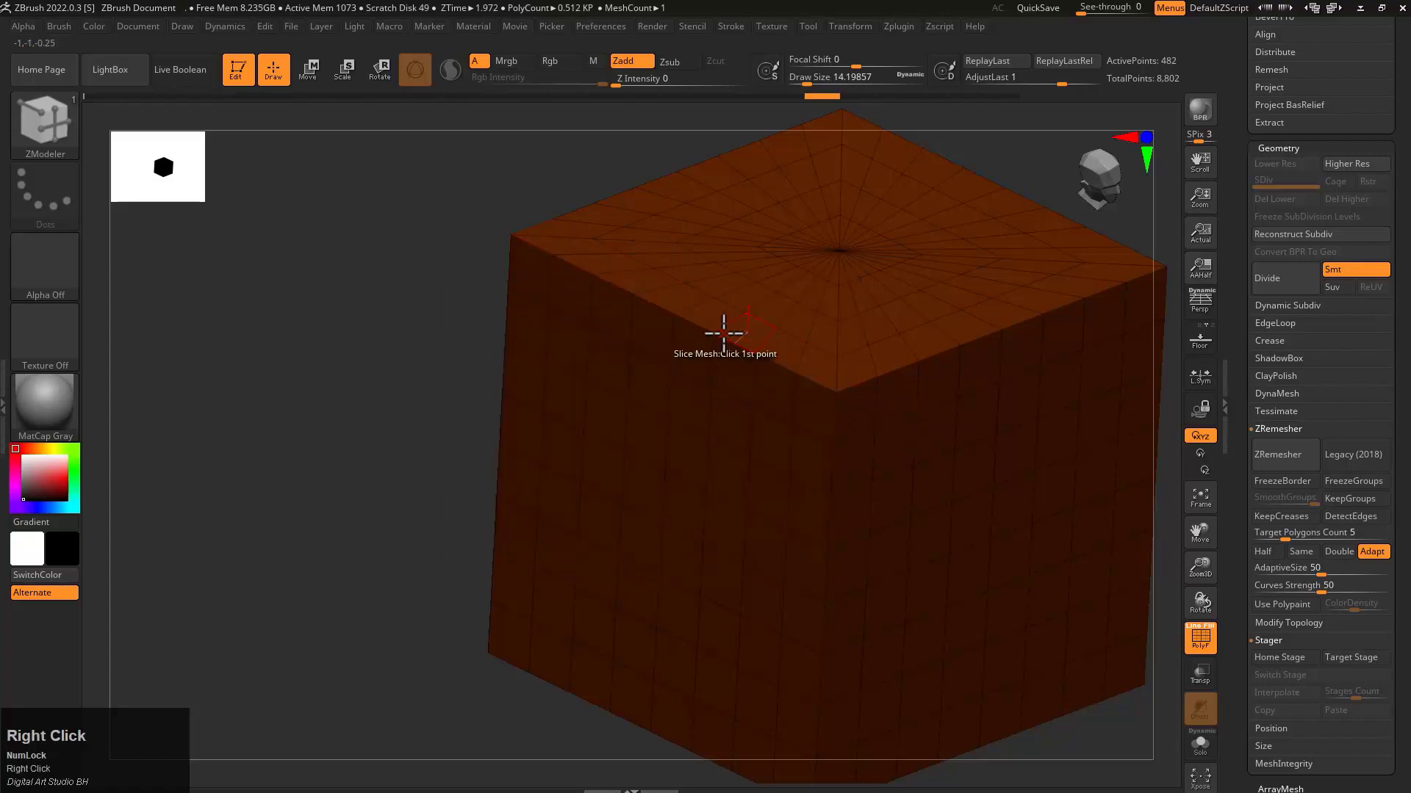
pyautogui.moveTo(724, 328); pyautogui.dragTo(699, 319, button='right')
pyautogui.moveTo(699, 318); pyautogui.dragTo(665, 291)
pyautogui.hotkey('ctrl', 'z')
pyautogui.moveTo(677, 356); pyautogui.dragTo(595, 416)
pyautogui.moveTo(595, 416); pyautogui.dragTo(646, 438, button='right')
pyautogui.keyDown('alt'); pyautogui.moveTo(734, 394); pyautogui.dragTo(495, 440, button='right'); pyautogui.keyUp('alt')
pyautogui.hotkey('ctrl', 'z')
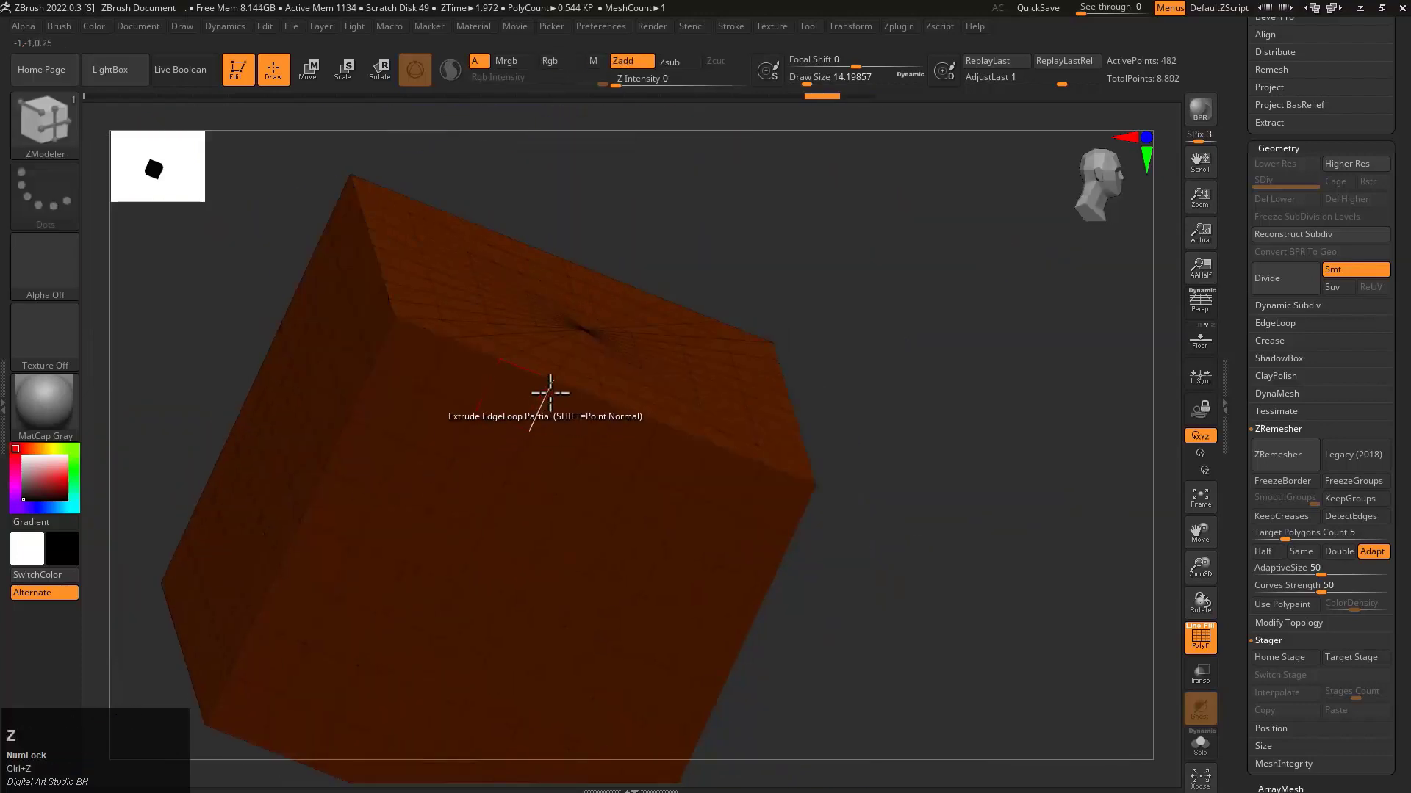
# Set the Extrude Edge Face target to Polyloop and extrude a polyloop running across the cube's side and top face
pyautogui.press('space')
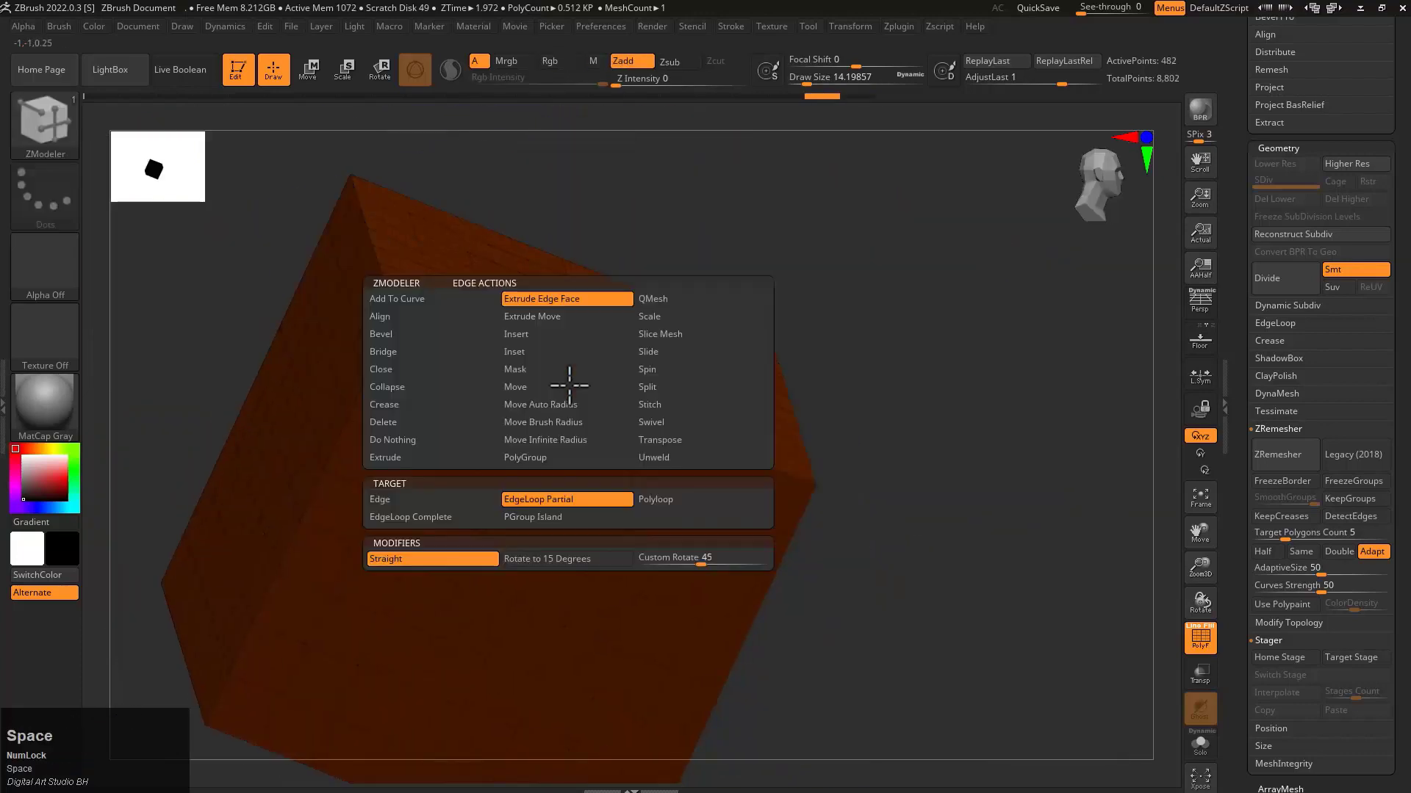
pyautogui.click(660, 497)
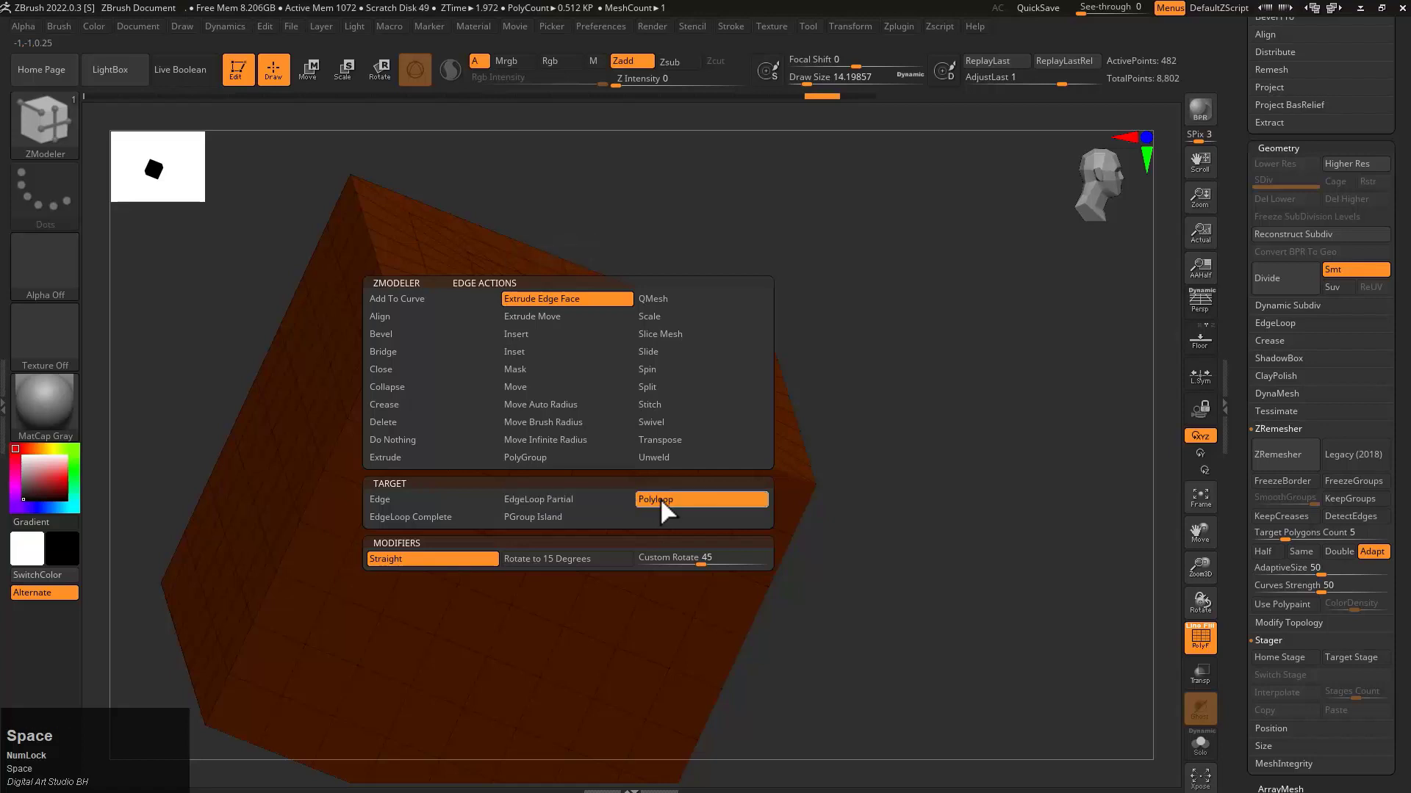
pyautogui.moveTo(607, 492); pyautogui.dragTo(648, 507)
pyautogui.moveTo(648, 507); pyautogui.dragTo(794, 409, button='right')
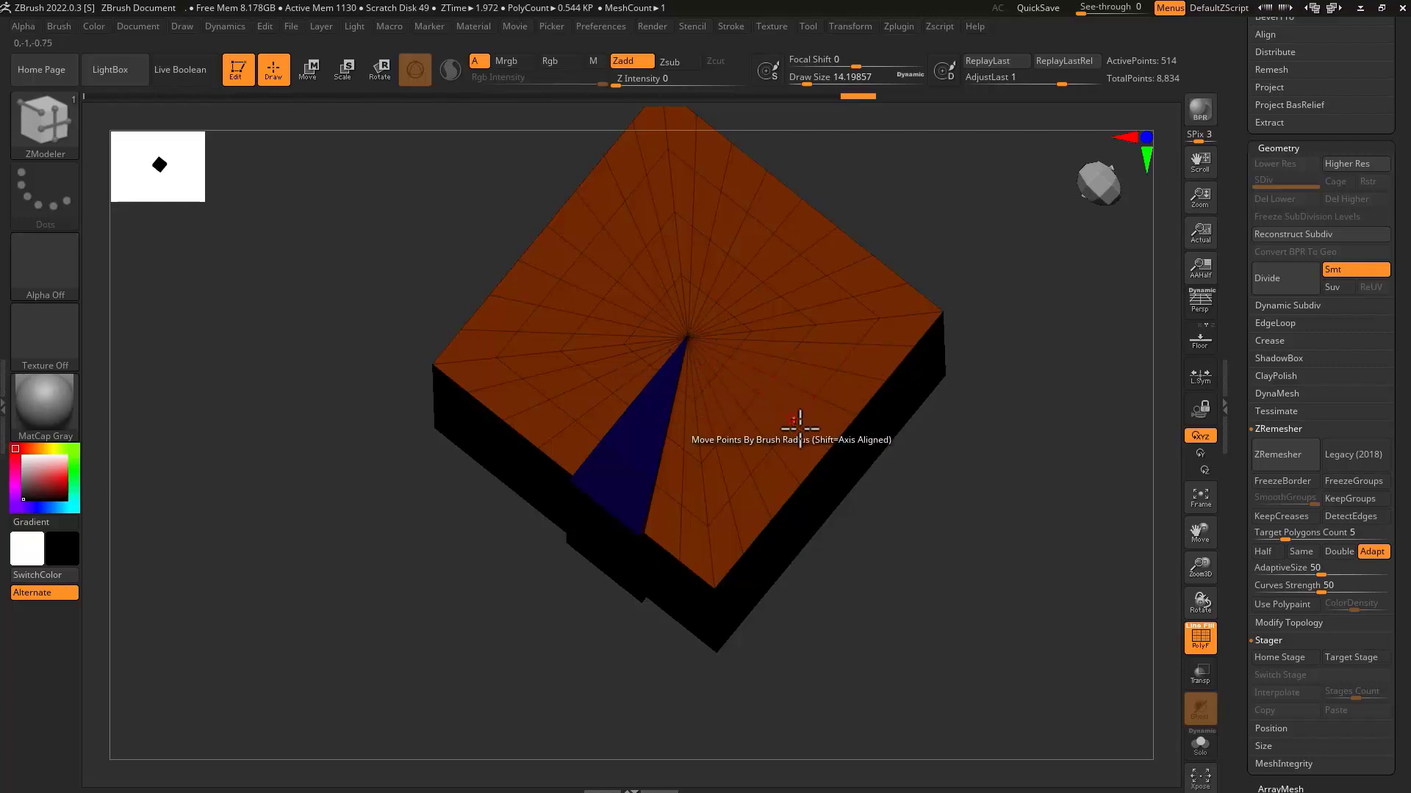
pyautogui.moveTo(831, 460); pyautogui.dragTo(810, 419, button='right')
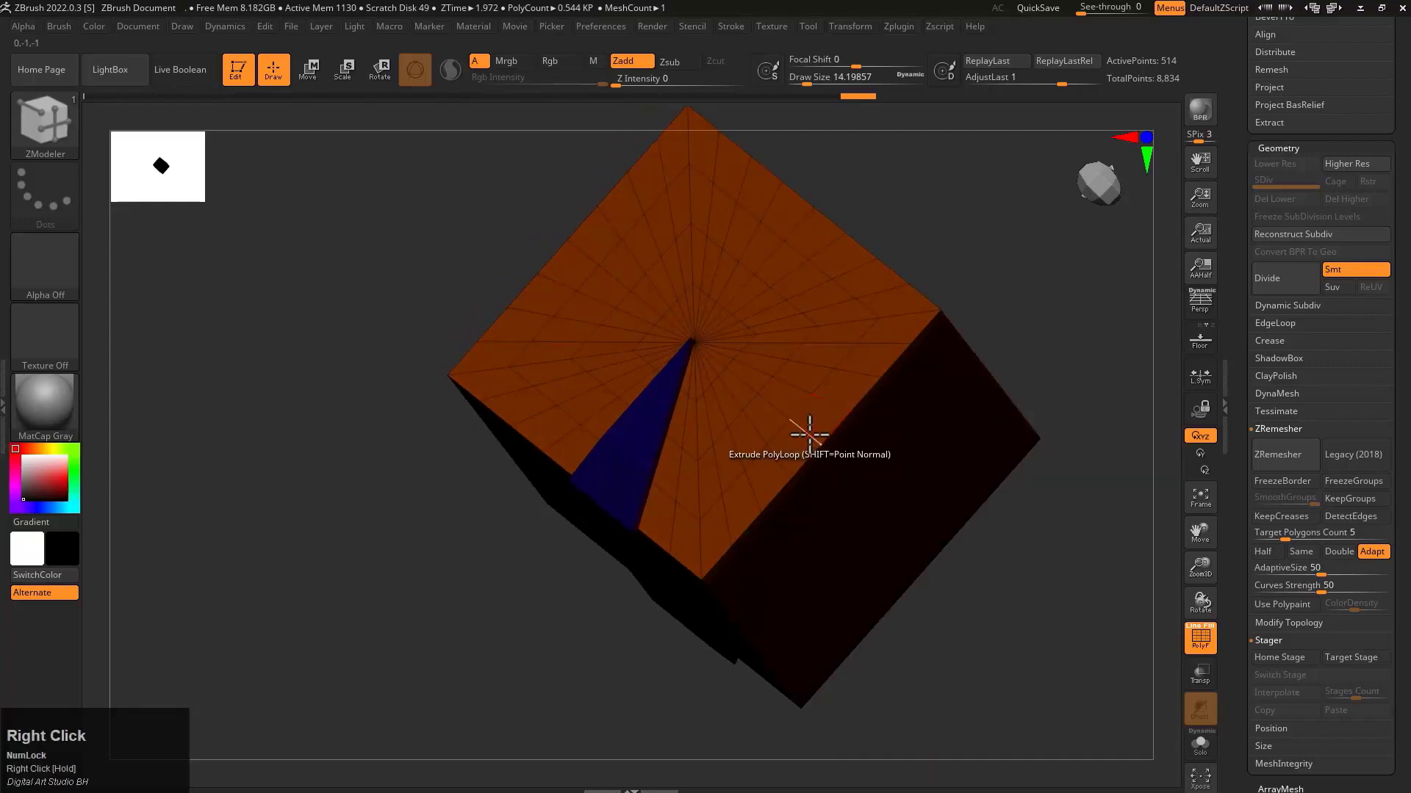
# Try extruding the concentric ring and a second radial polyloop on the cube's top face, and undo all polyloop extrusions
pyautogui.click(789, 390)
pyautogui.hotkey('ctrl', 'z')
pyautogui.click(776, 397)
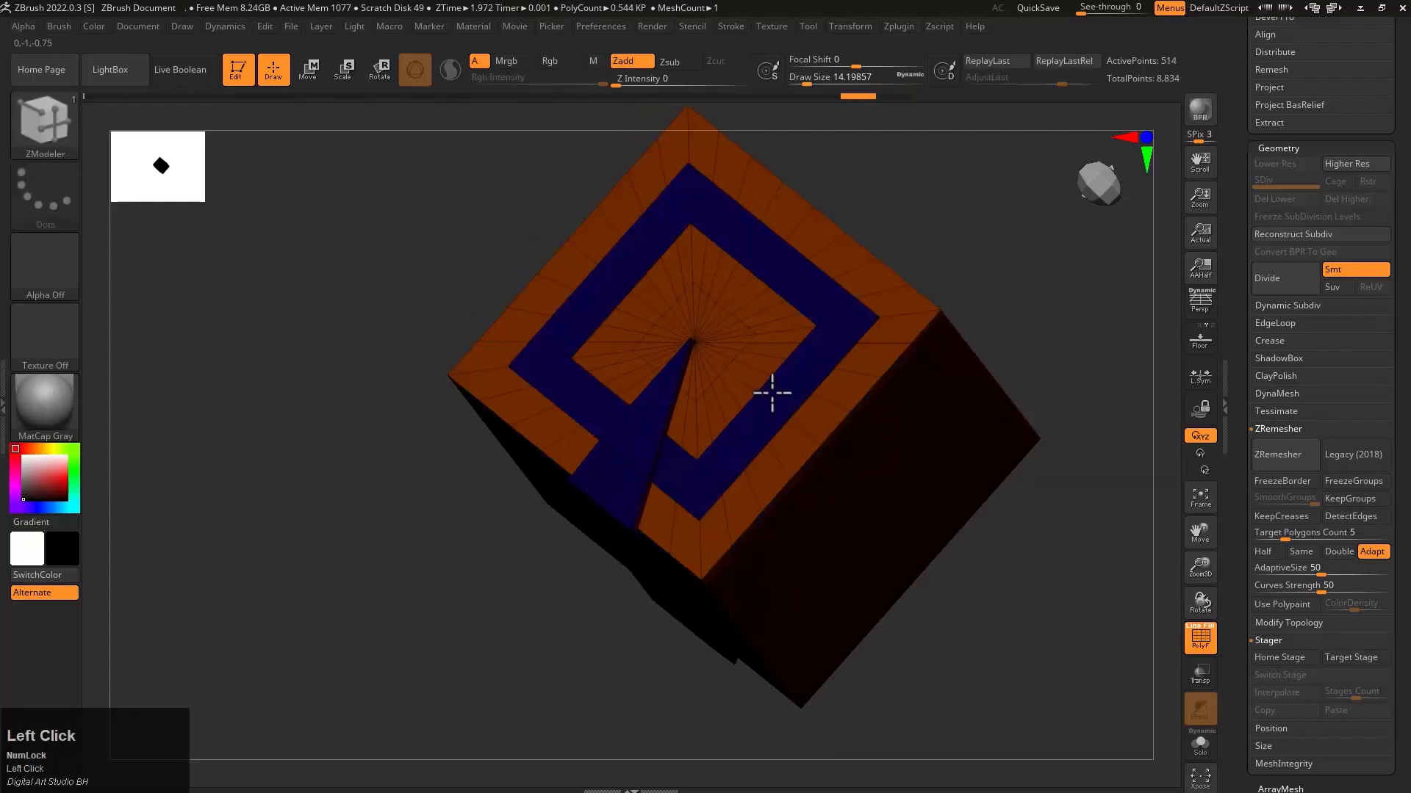
pyautogui.hotkey('ctrl', 'z')
pyautogui.click(782, 381)
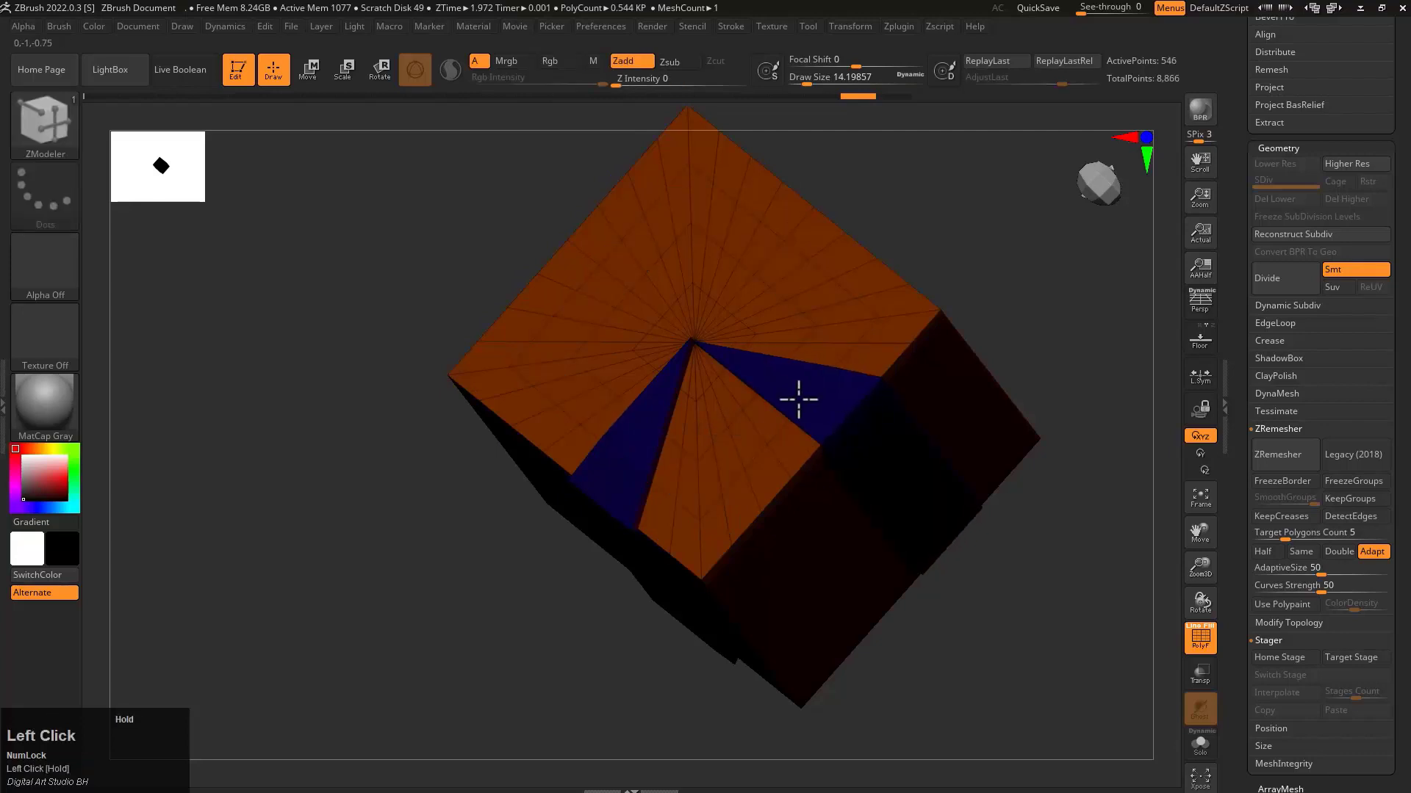
pyautogui.moveTo(799, 400); pyautogui.dragTo(844, 384)
pyautogui.hotkey('ctrl', 'z')
pyautogui.moveTo(867, 409); pyautogui.dragTo(812, 369, button='right')
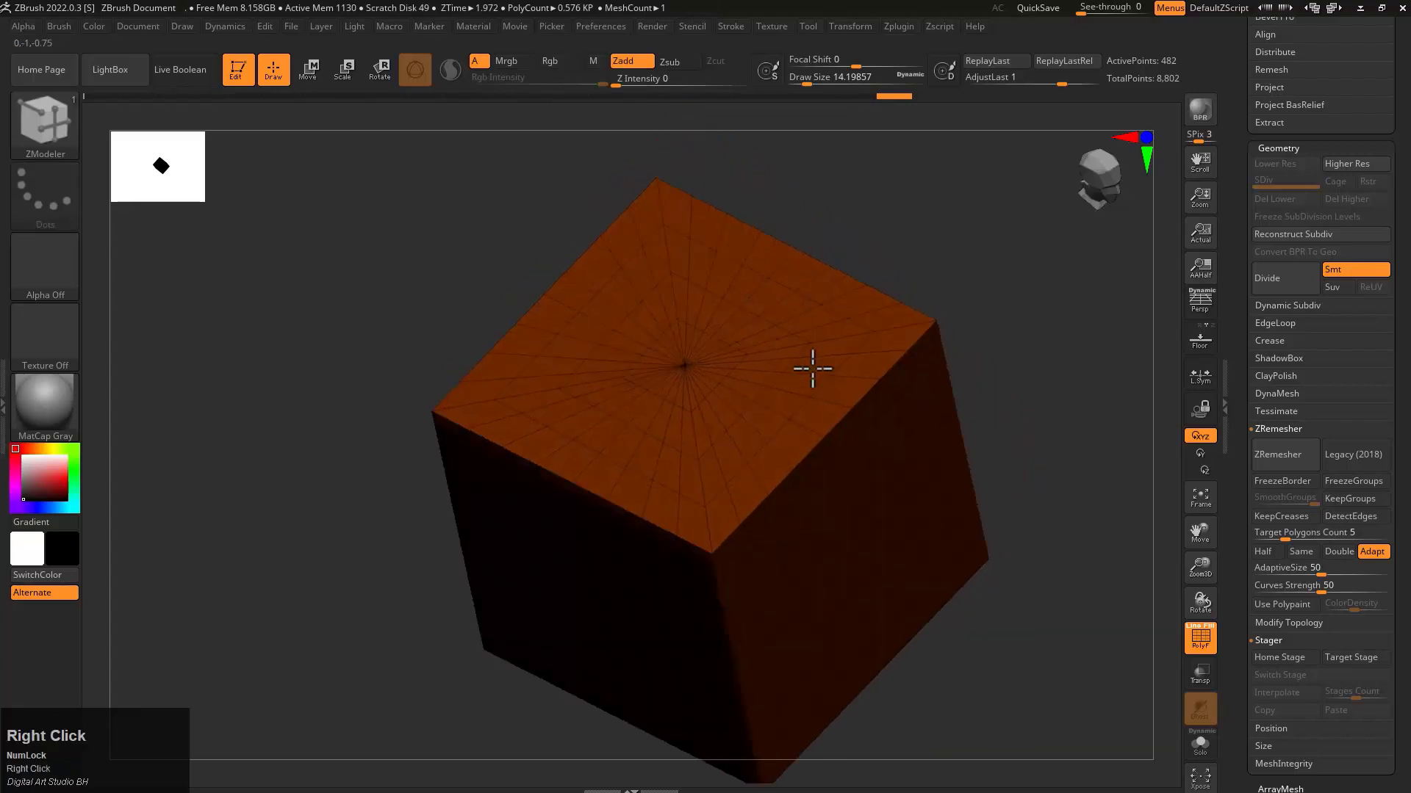
# Choose the QMesh edge action with the Edge target, try it on the cube's upper rim, and undo the last change
pyautogui.press('space')
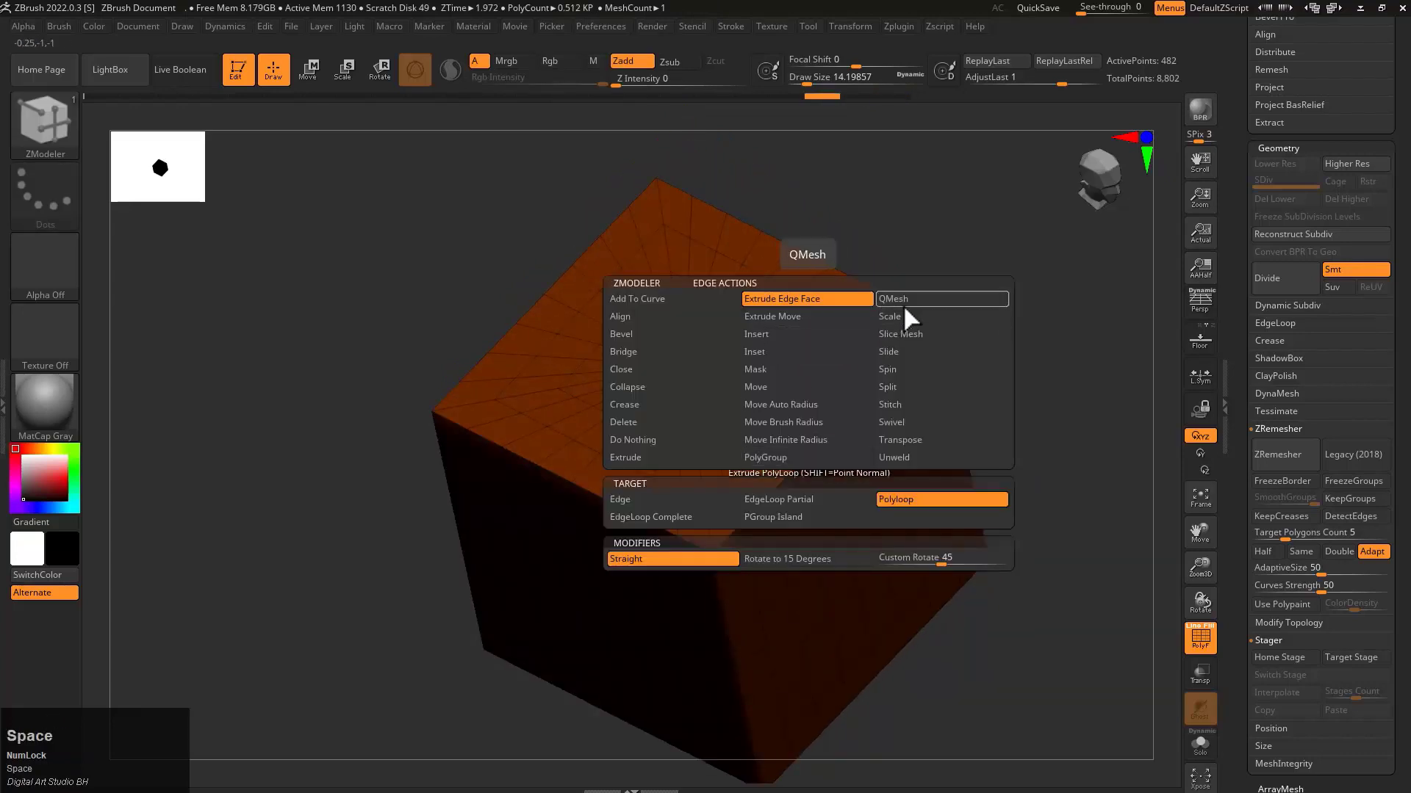
pyautogui.click(901, 334)
pyautogui.moveTo(874, 473); pyautogui.dragTo(825, 419, button='right')
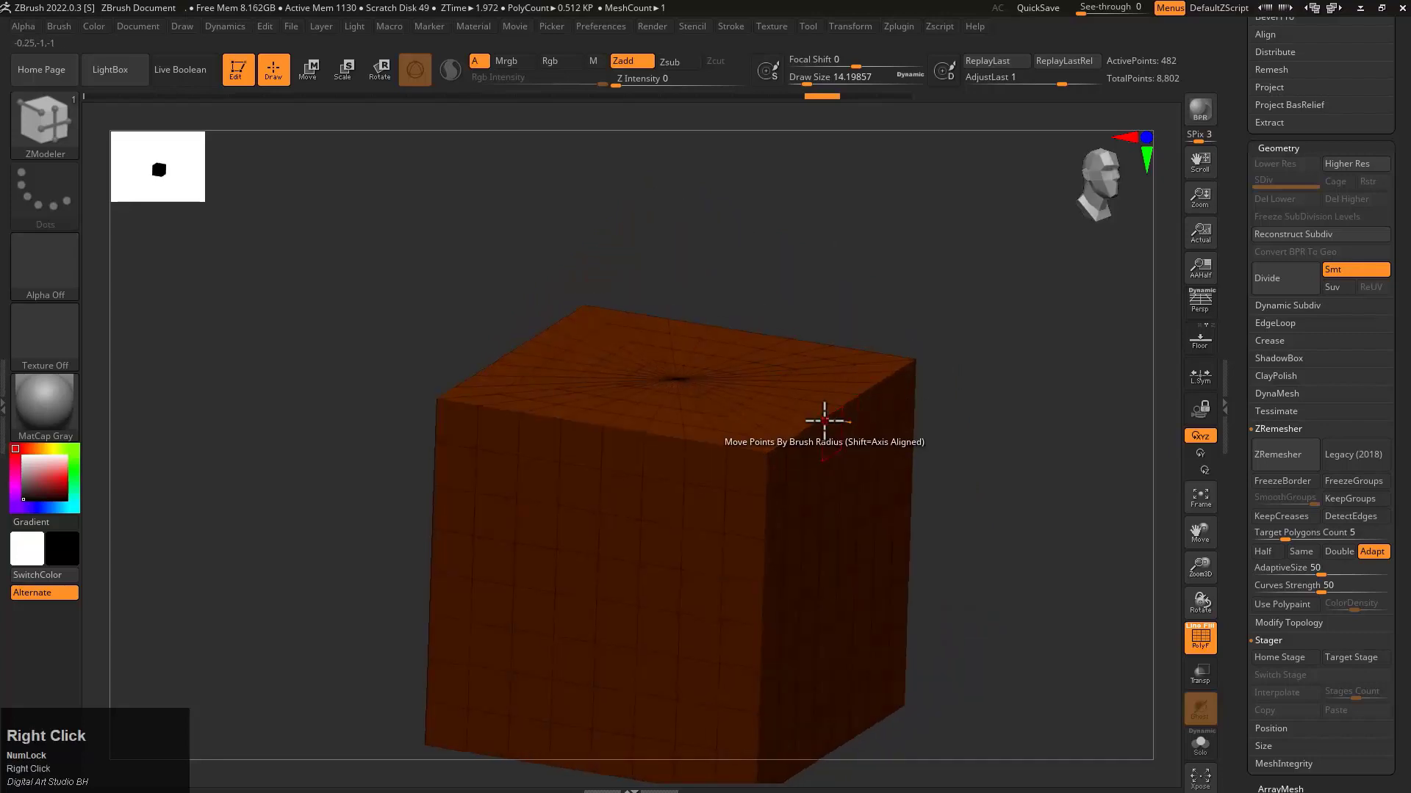
pyautogui.click(914, 396)
pyautogui.moveTo(922, 404); pyautogui.dragTo(855, 407, button='right')
pyautogui.moveTo(846, 405)
pyautogui.mouseDown()
pyautogui.moveTo(901, 403)
pyautogui.moveTo(869, 400)
pyautogui.moveTo(892, 478)
pyautogui.moveTo(879, 346)
pyautogui.moveTo(858, 382)
pyautogui.mouseUp()
pyautogui.moveTo(858, 382); pyautogui.dragTo(870, 393, button='right')
pyautogui.hotkey('ctrl', 'z')
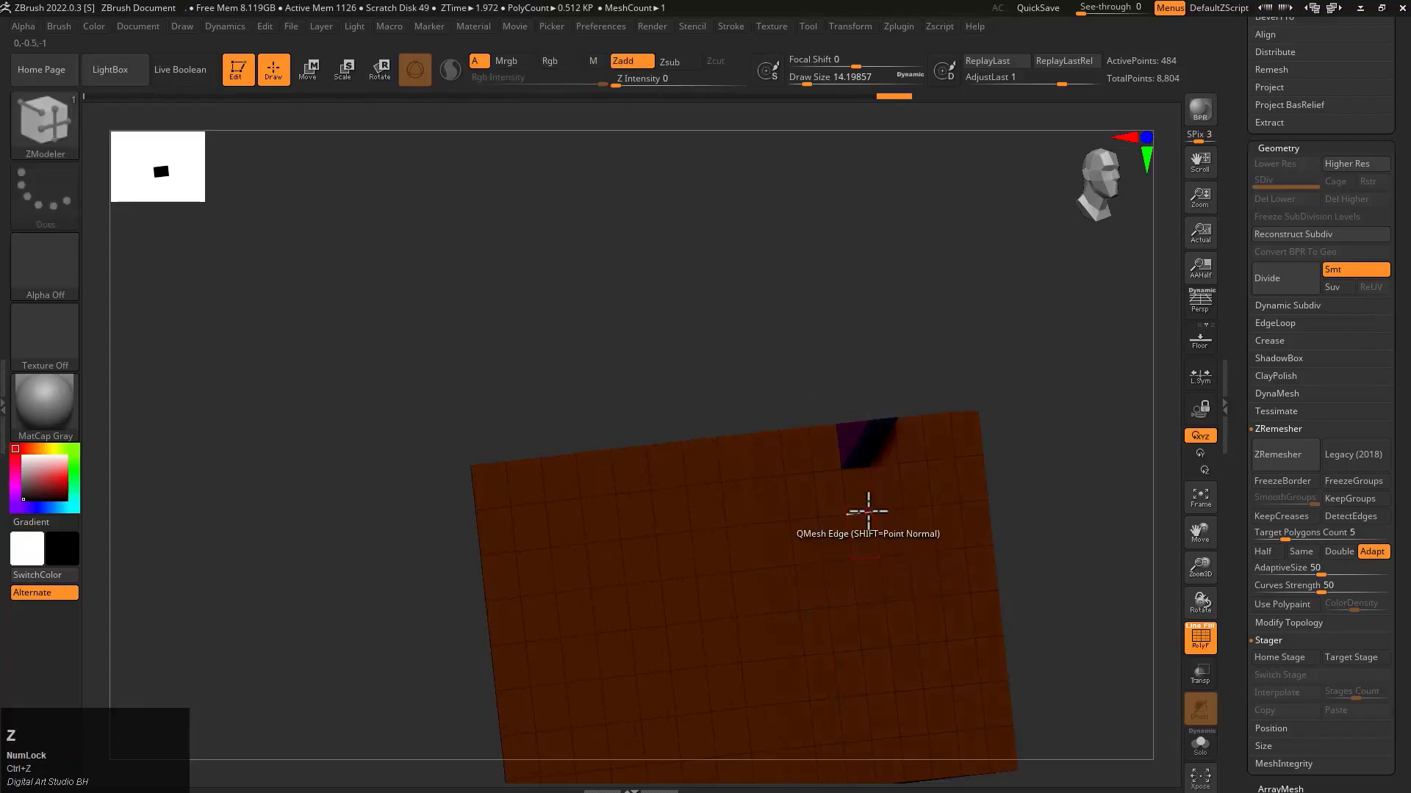
# Extrude several connected edge faces with QMesh to form a strip projecting from the cube's side
pyautogui.moveTo(866, 504); pyautogui.dragTo(925, 530)
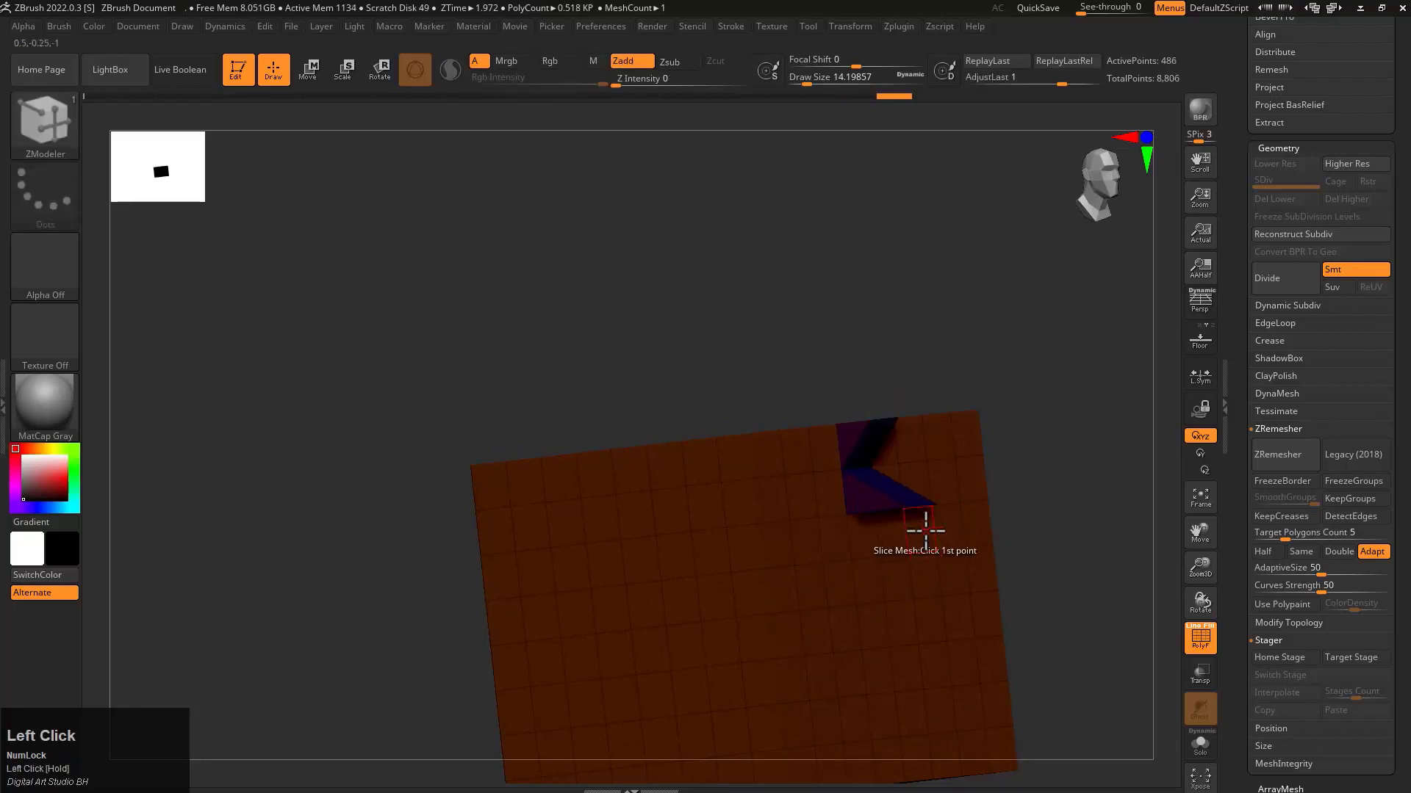
pyautogui.moveTo(925, 531); pyautogui.dragTo(914, 467, button='right')
pyautogui.moveTo(914, 461); pyautogui.dragTo(948, 576)
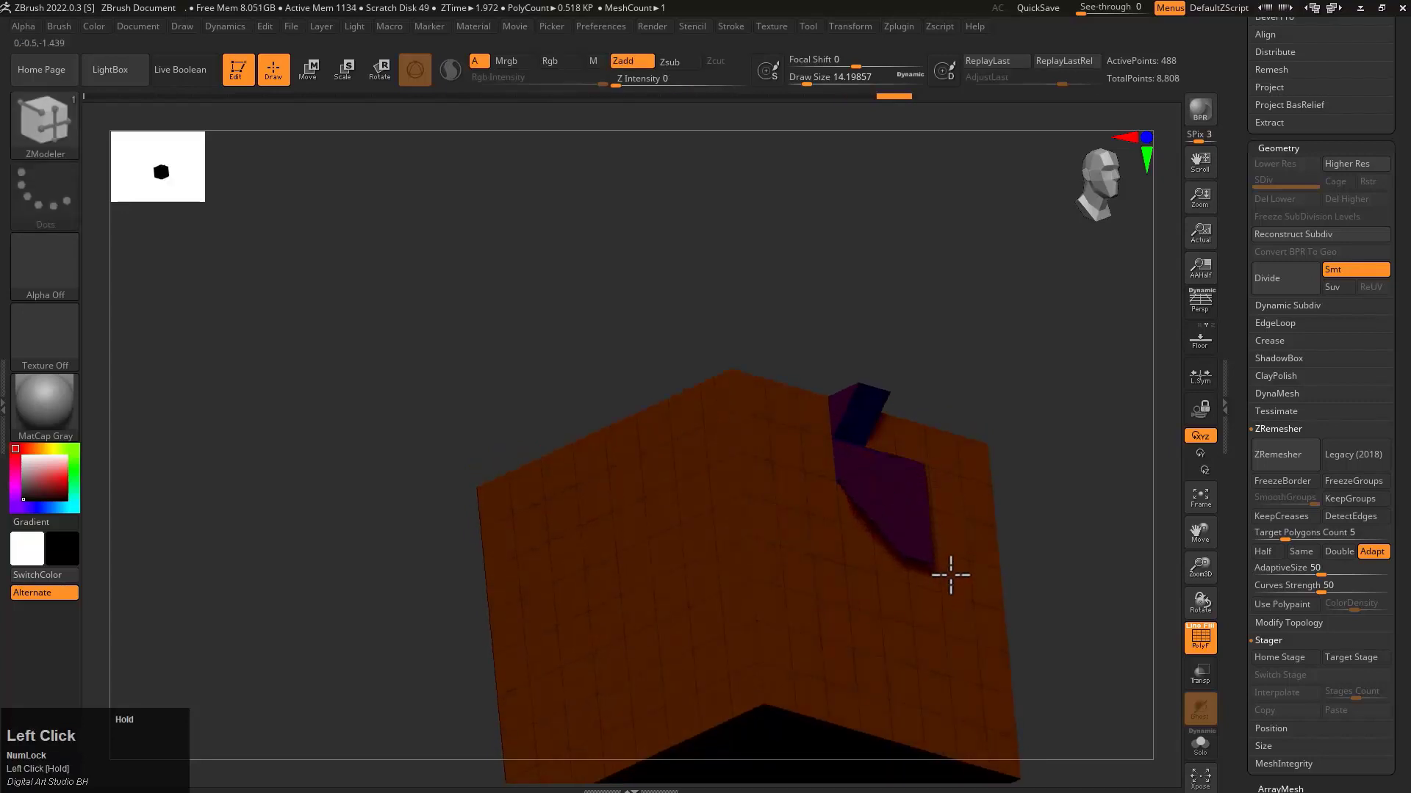
pyautogui.moveTo(948, 576); pyautogui.dragTo(964, 529, button='right')
pyautogui.moveTo(976, 507); pyautogui.dragTo(1042, 431)
pyautogui.moveTo(1055, 438); pyautogui.dragTo(1061, 490, button='right')
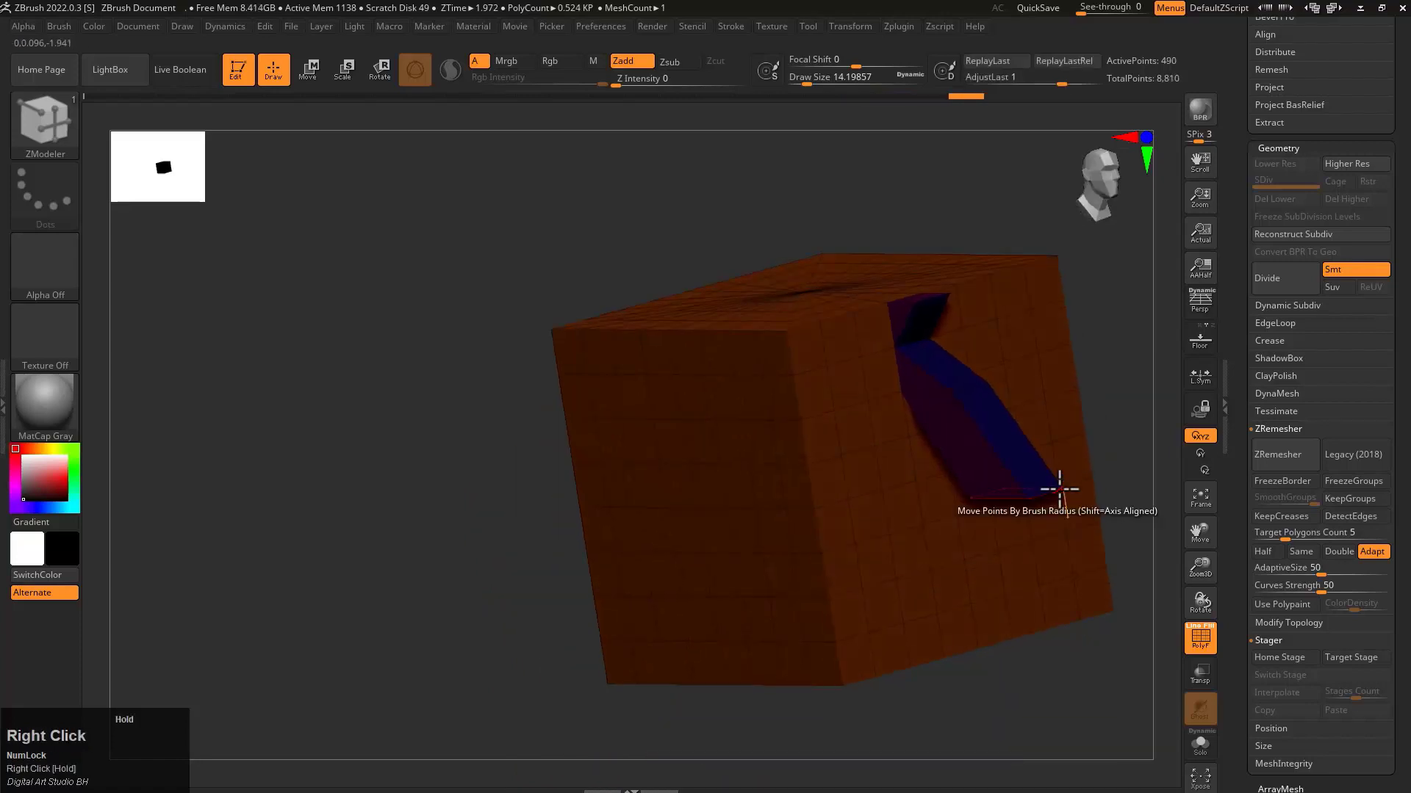
pyautogui.moveTo(1049, 491); pyautogui.dragTo(1150, 561)
pyautogui.moveTo(1109, 522); pyautogui.dragTo(968, 403, button='right')
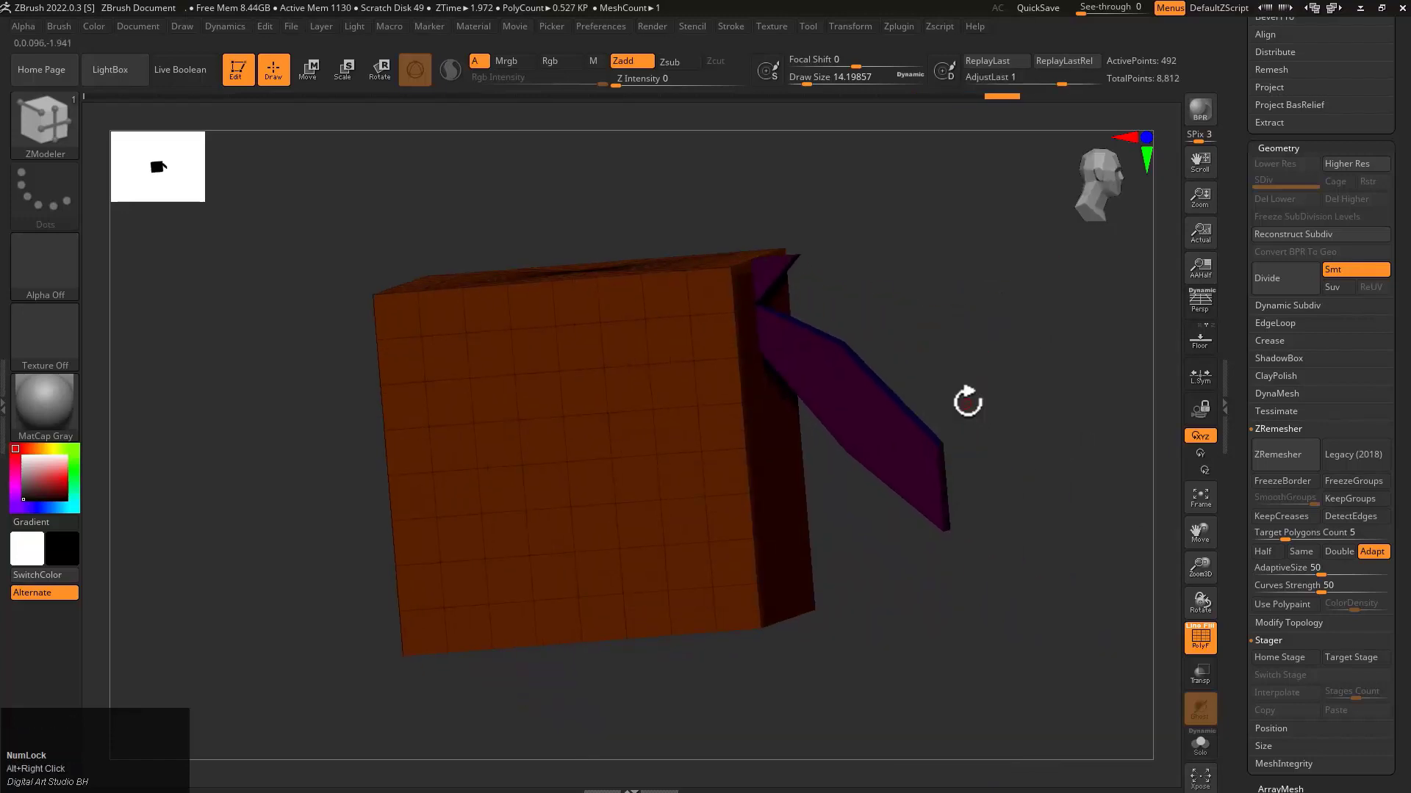
# Undo all the QMesh edge extrusions on the cube
pyautogui.moveTo(982, 262); pyautogui.dragTo(835, 365, button='right')
pyautogui.hotkey('ctrl', 'z')
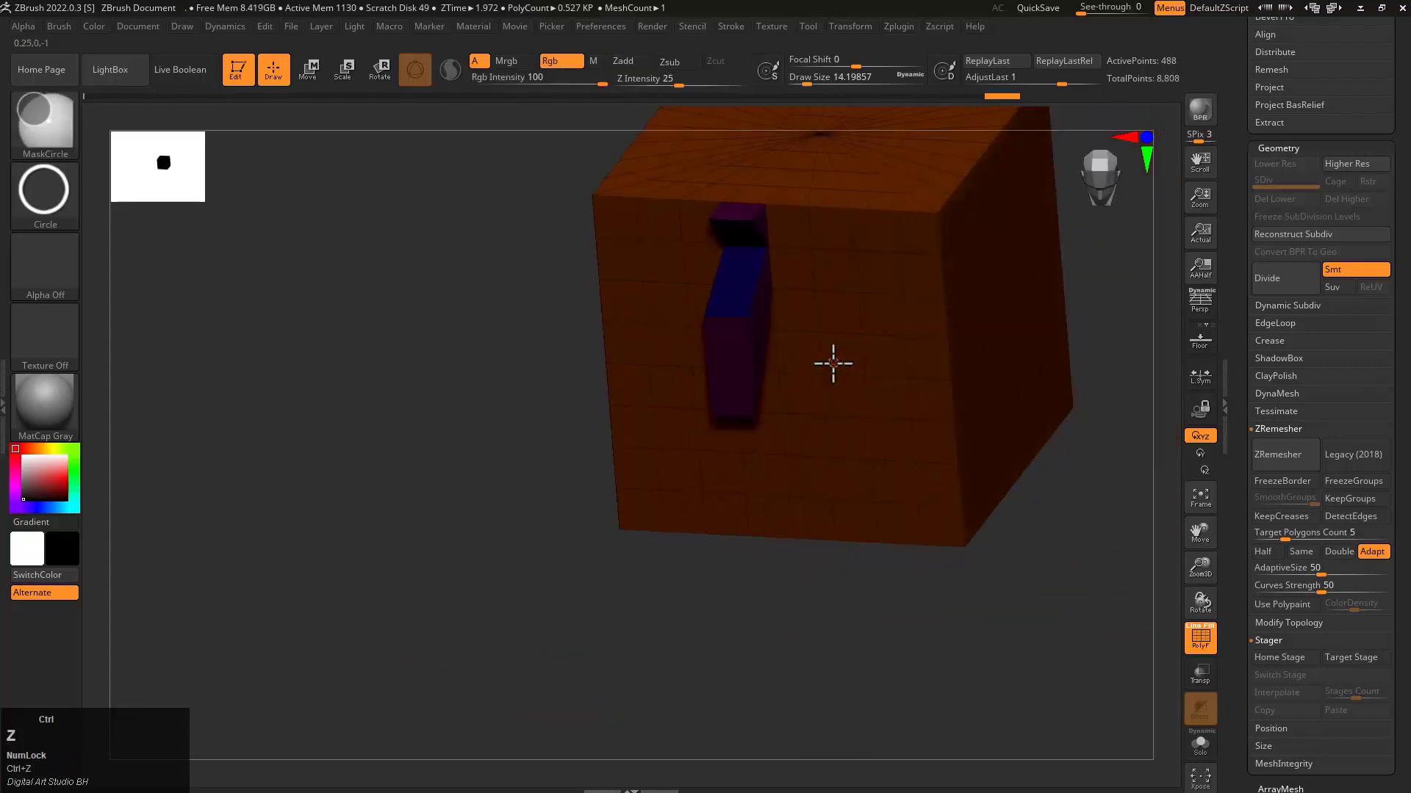
pyautogui.hotkey('ctrl', 'z')
pyautogui.hotkey('ctrl', 'z')
pyautogui.hotkey('ctrl', 'z')
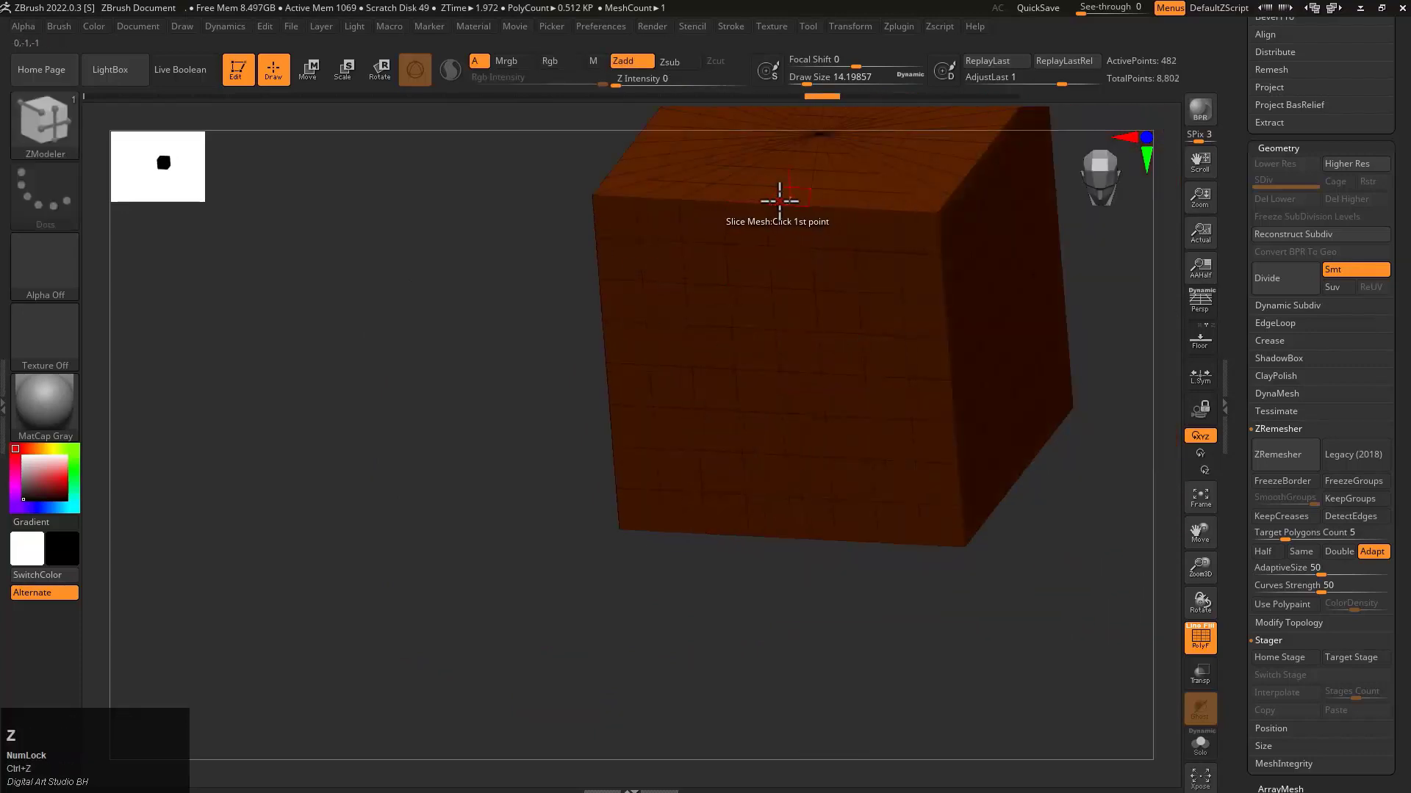
# Choose the Extrude Move edge action and try it with the Edge/EdgeLoop target on the cube's side face
pyautogui.press('space')
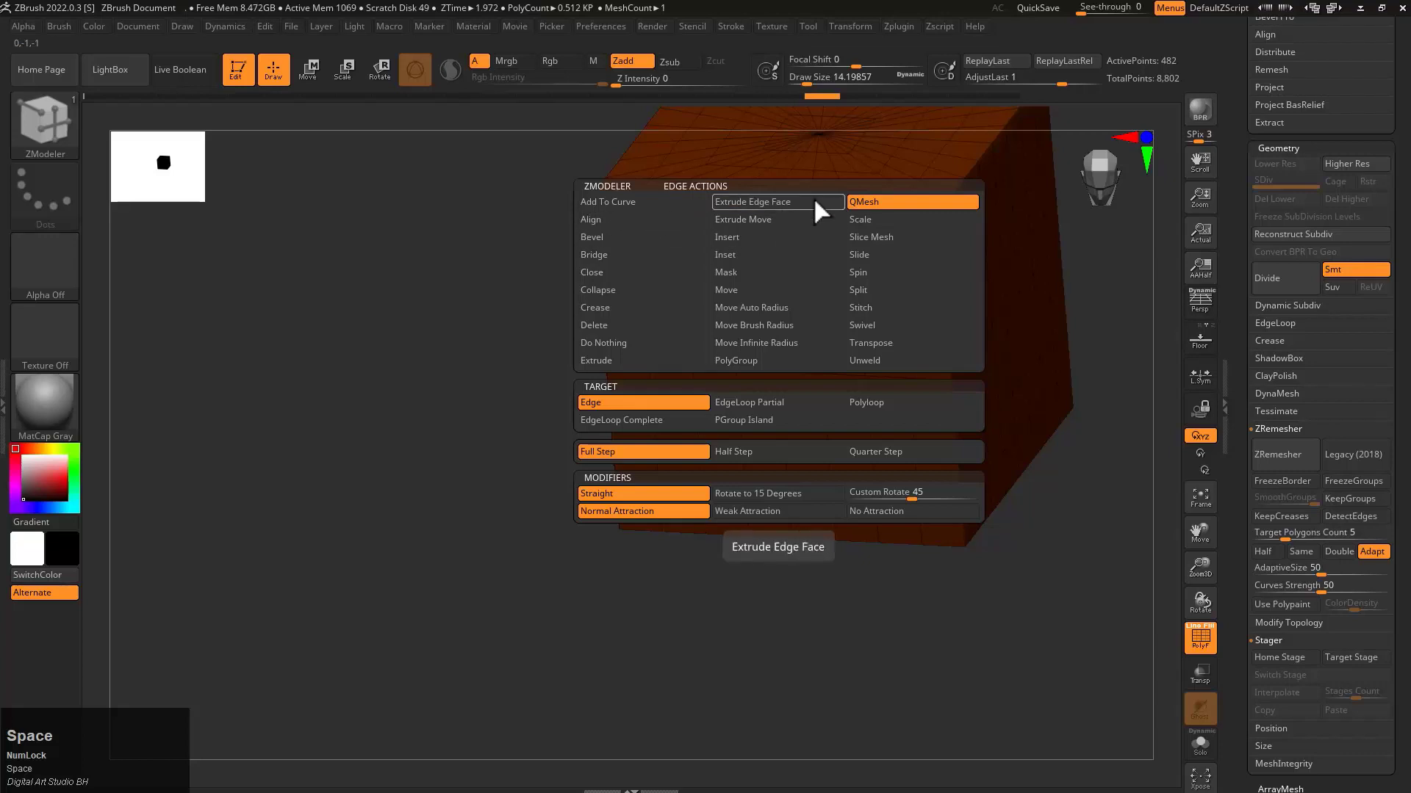
pyautogui.click(729, 220)
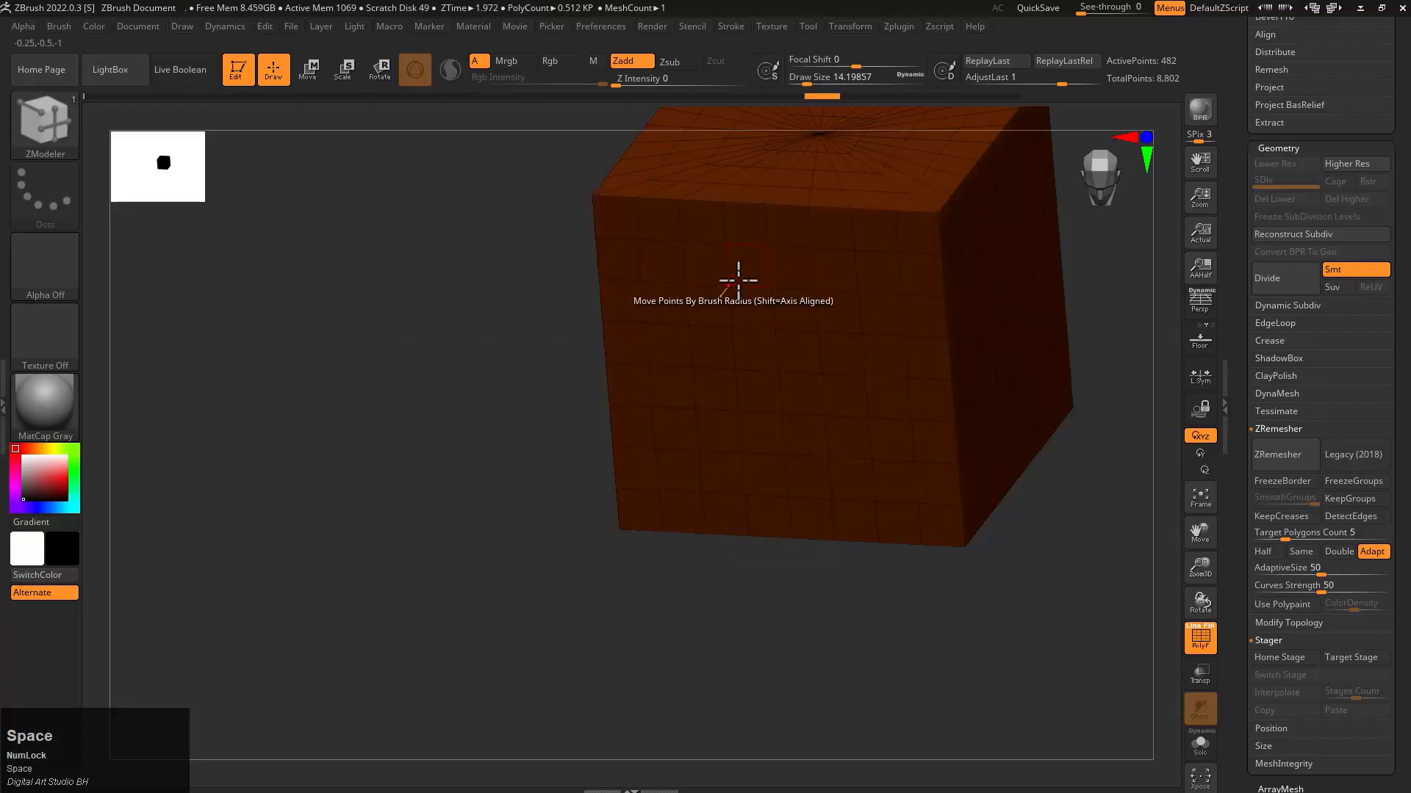
pyautogui.moveTo(724, 312); pyautogui.dragTo(765, 287, button='right')
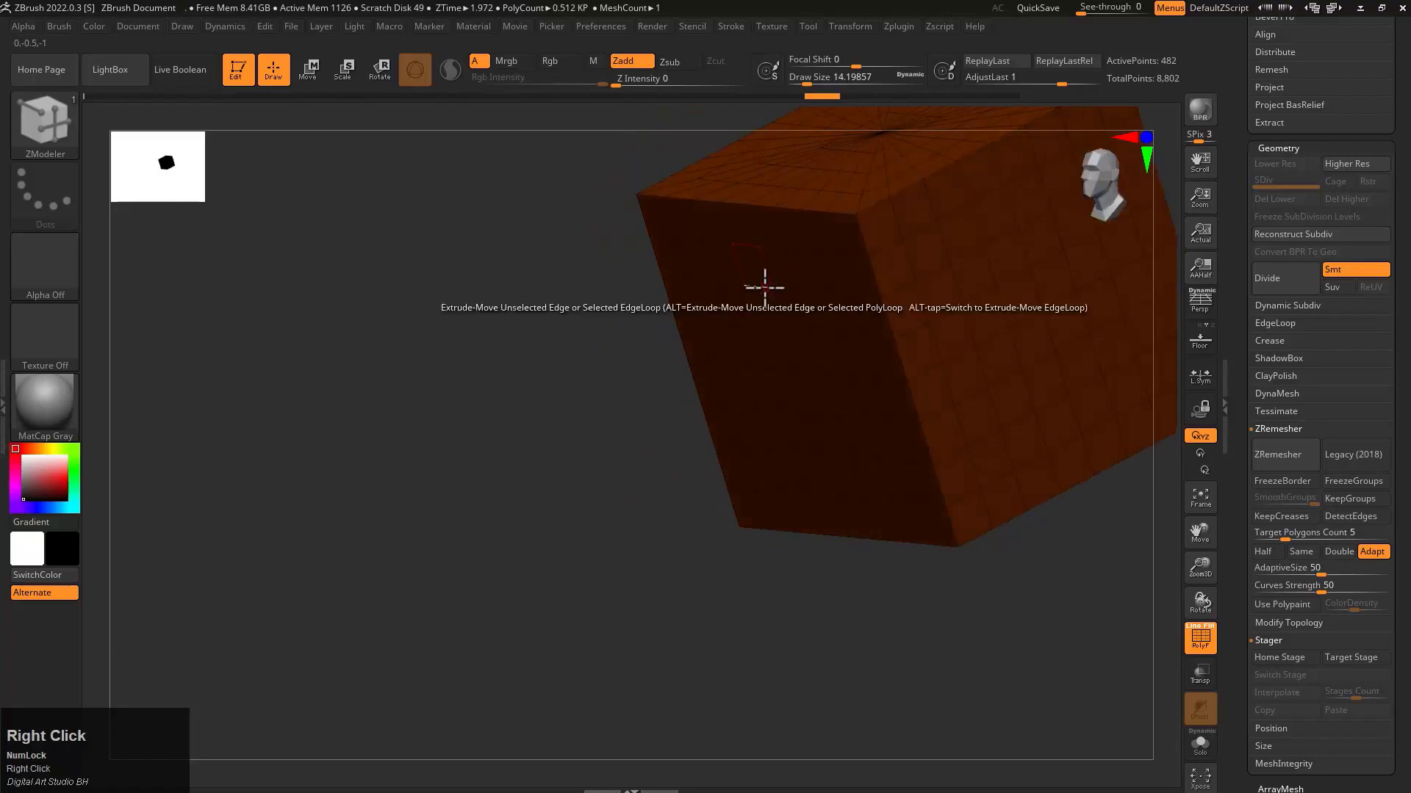
pyautogui.moveTo(762, 287)
pyautogui.mouseDown()
pyautogui.moveTo(739, 292)
pyautogui.moveTo(759, 287)
pyautogui.mouseUp()
# Switch the Extrude Move target to EdgeLoop and try it on edge loops of the cube's sides
pyautogui.press('space')
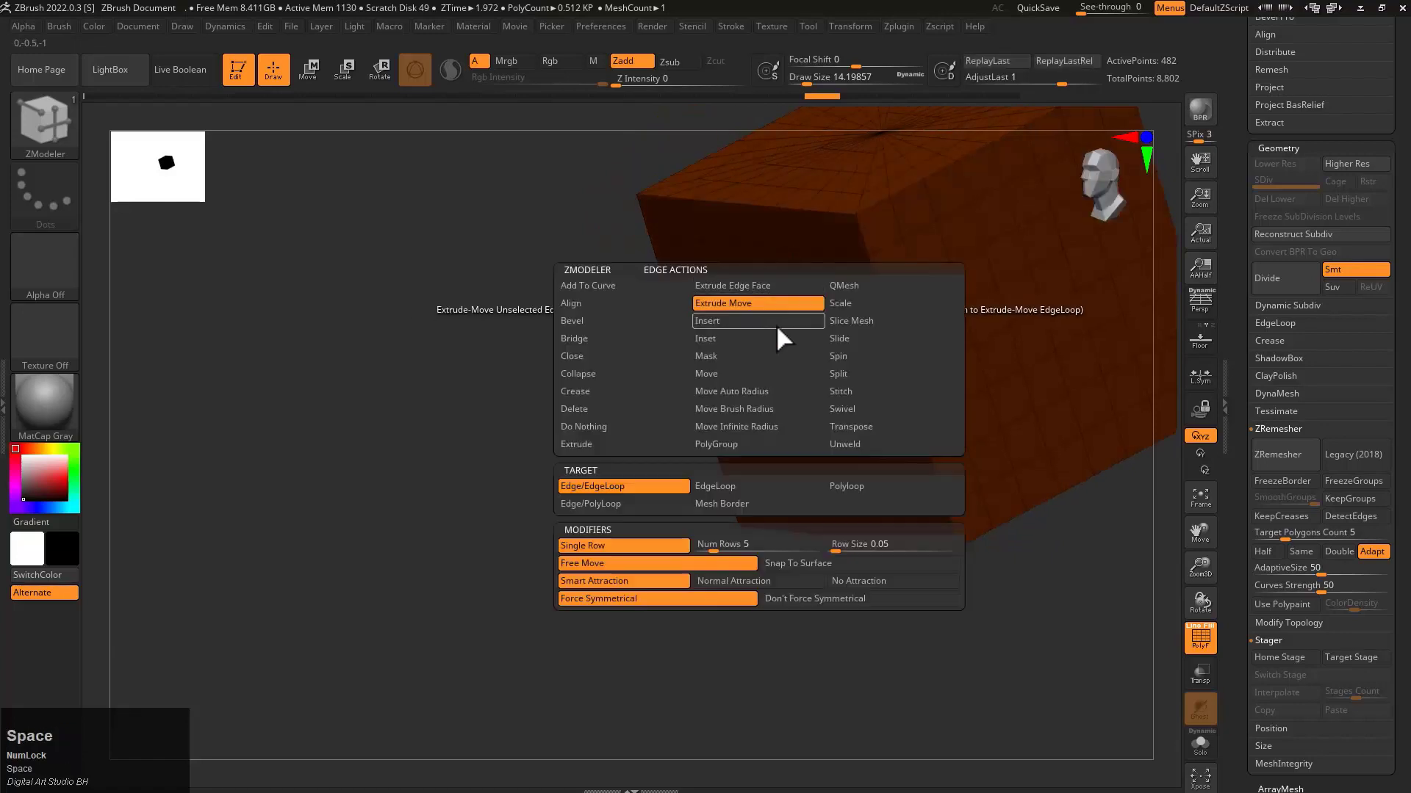
pyautogui.click(723, 486)
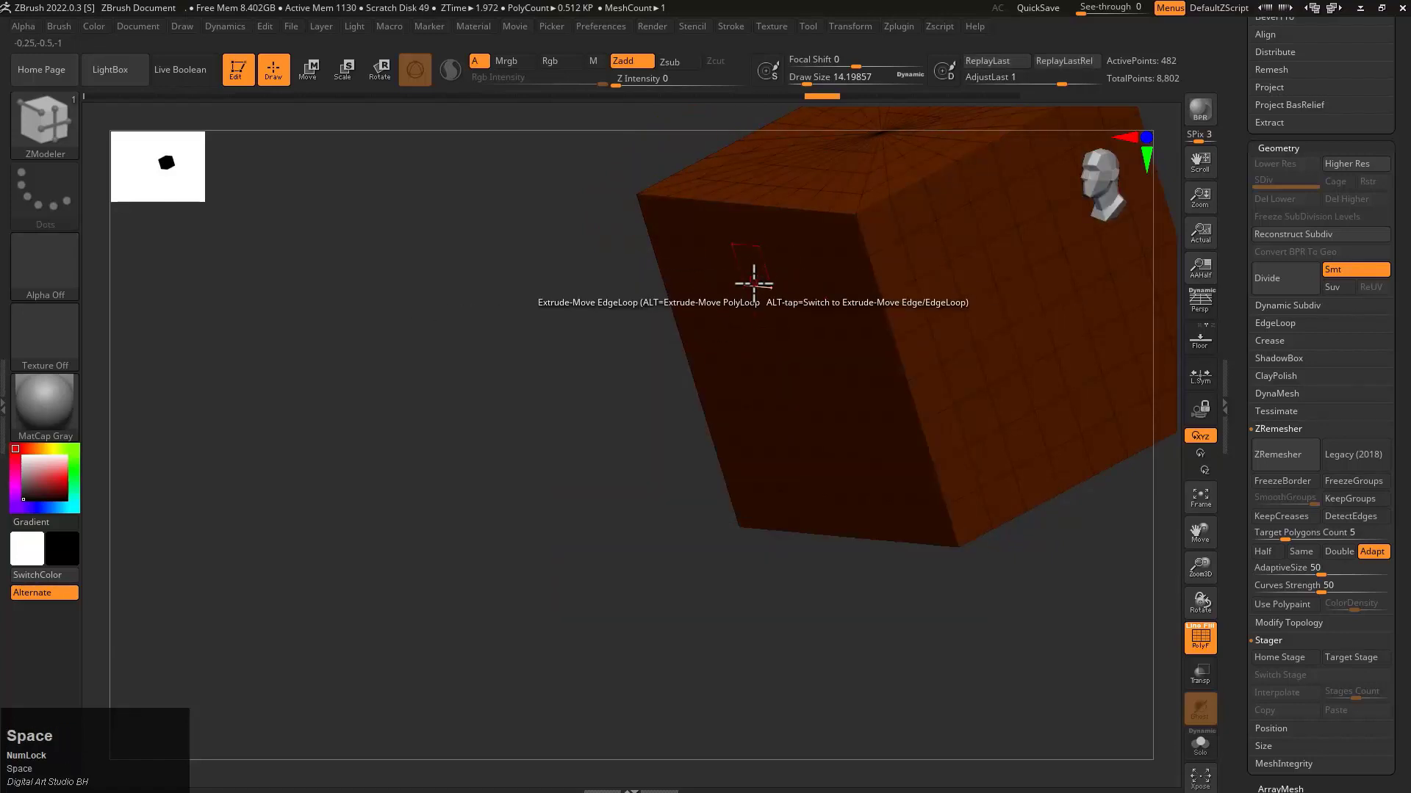
pyautogui.moveTo(756, 287)
pyautogui.mouseDown()
pyautogui.moveTo(721, 294)
pyautogui.moveTo(762, 296)
pyautogui.mouseUp()
pyautogui.moveTo(762, 295); pyautogui.dragTo(790, 287, button='right')
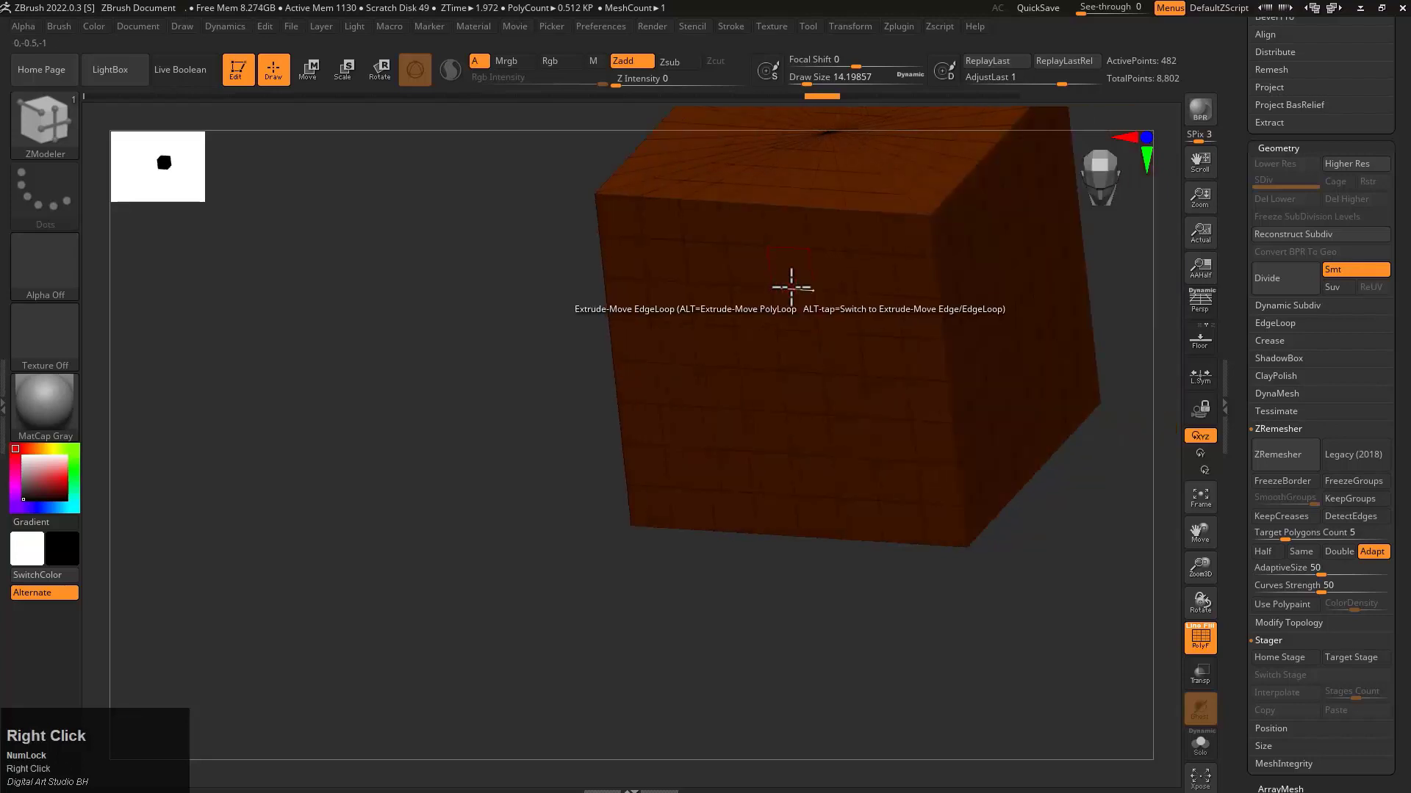
pyautogui.moveTo(815, 287); pyautogui.dragTo(818, 288)
pyautogui.moveTo(819, 287); pyautogui.dragTo(835, 308, button='right')
# Choose the Scale edge action with the EdgeLoop Partial target, try it on the cube's side, and undo it
pyautogui.press('space')
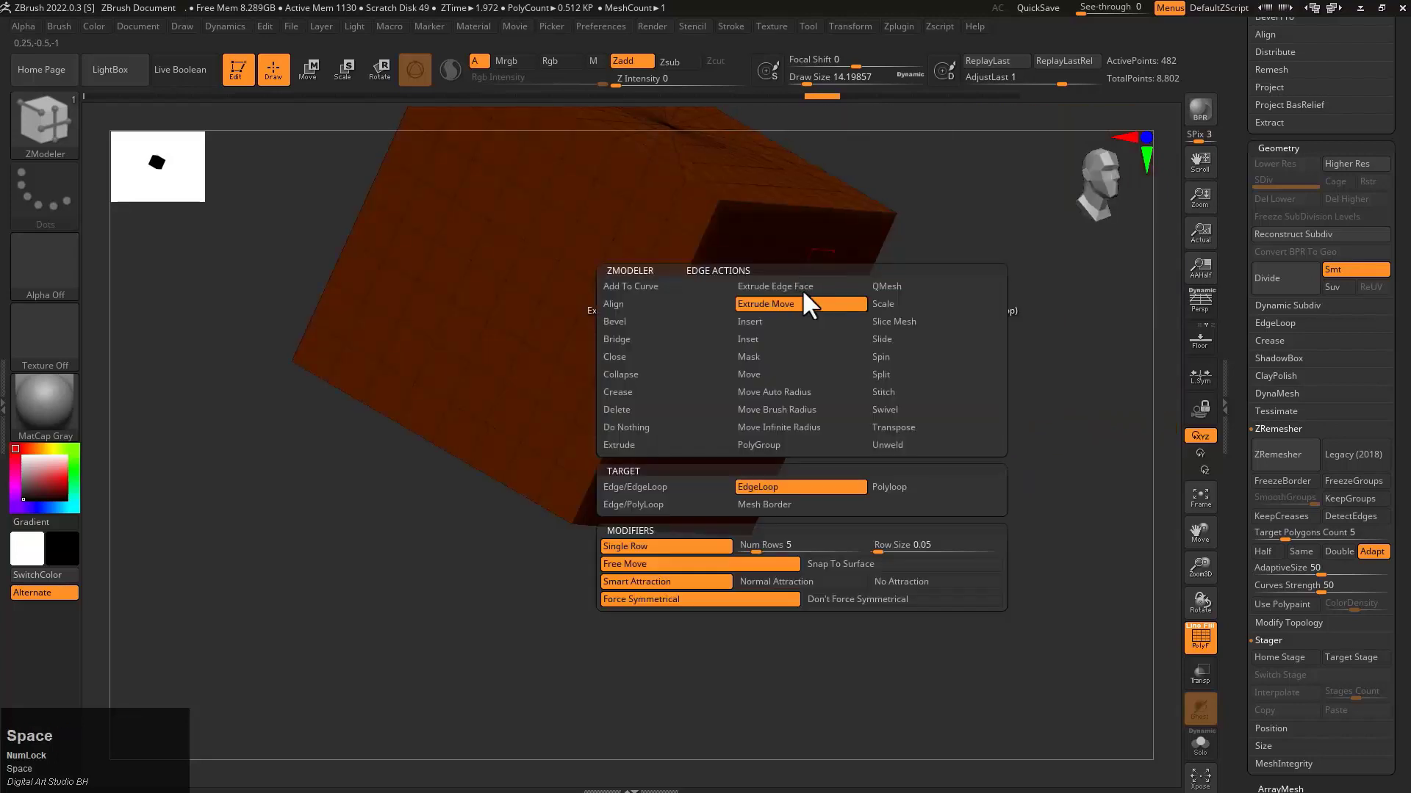
pyautogui.click(895, 302)
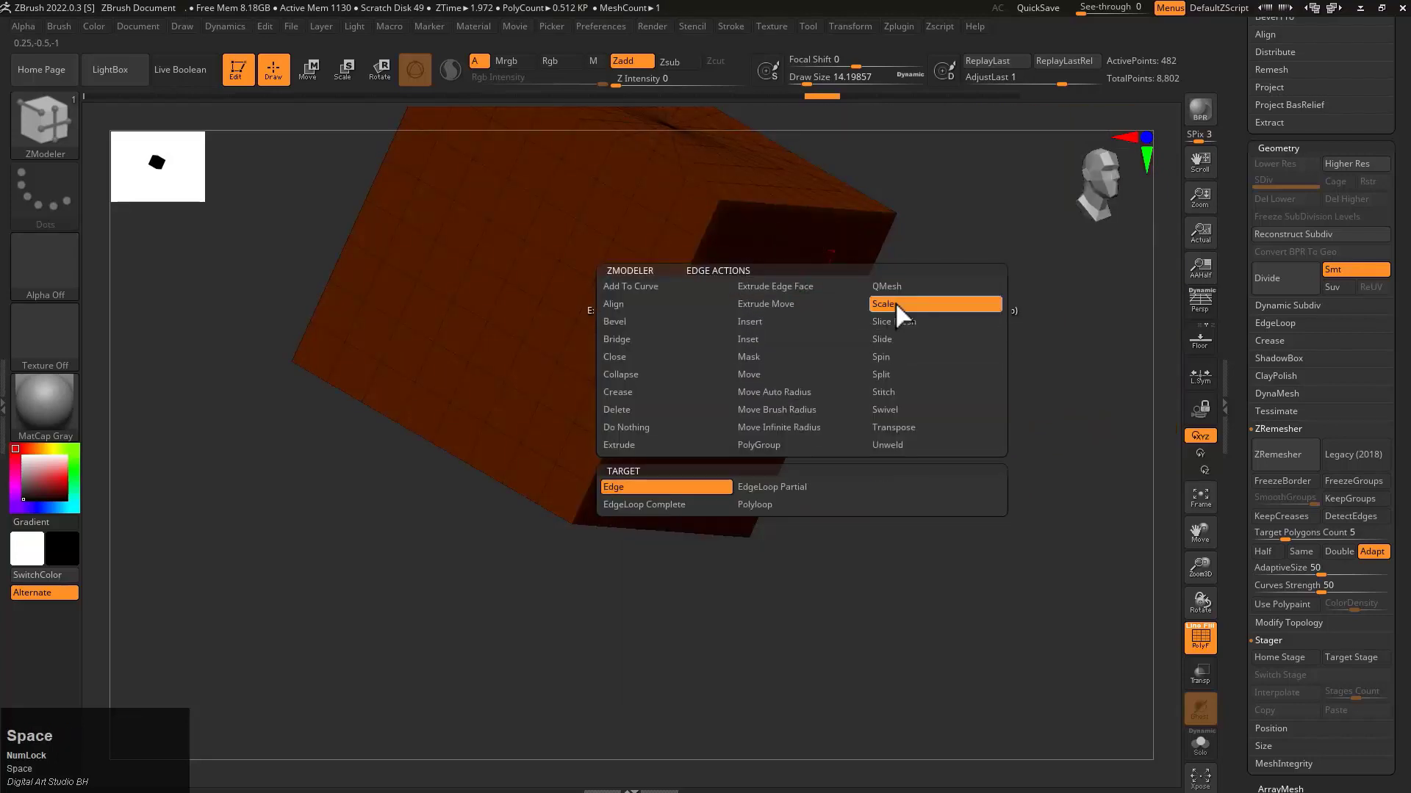
pyautogui.click(797, 488)
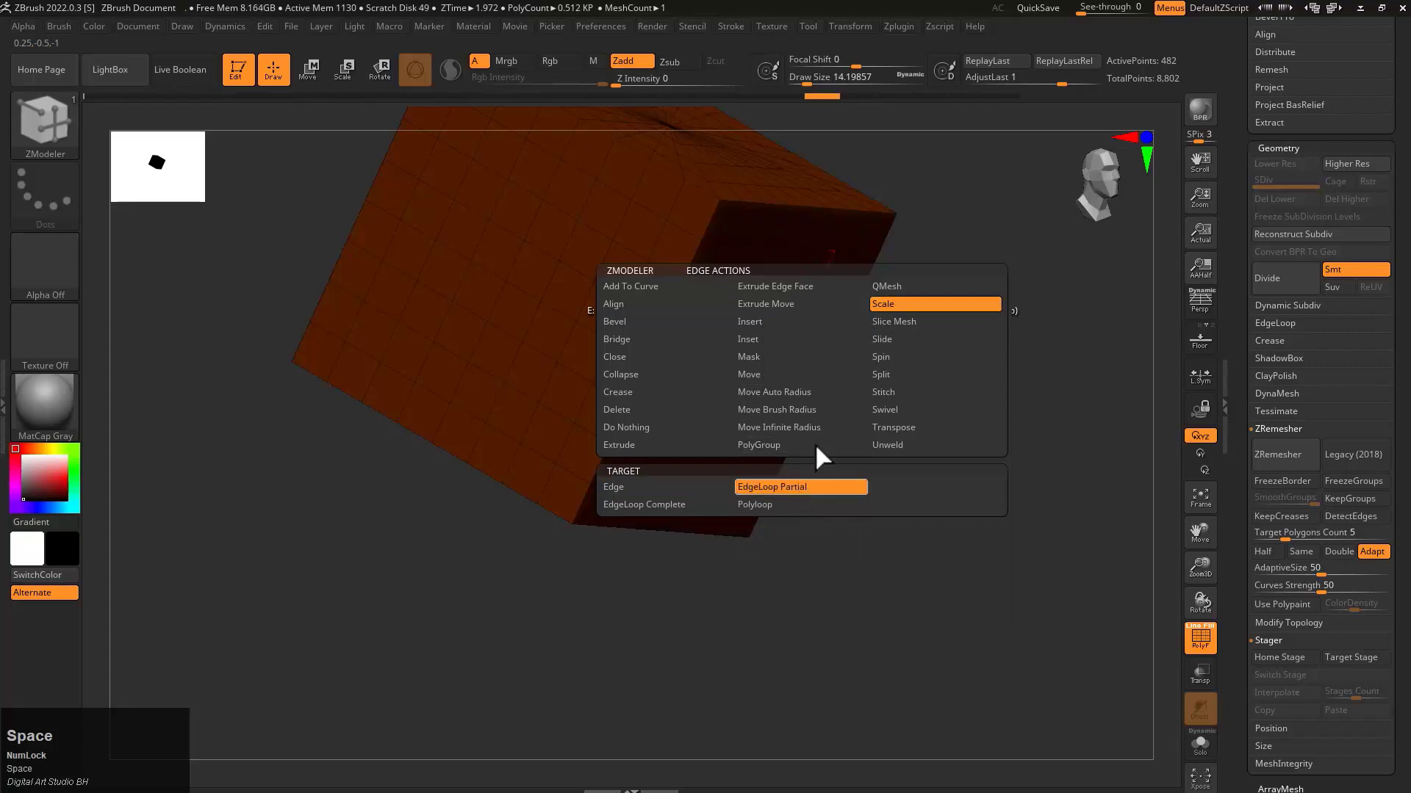
pyautogui.moveTo(768, 330)
pyautogui.mouseDown()
pyautogui.moveTo(822, 368)
pyautogui.moveTo(761, 332)
pyautogui.mouseUp()
pyautogui.hotkey('ctrl', 'z')
# Switch the Scale target to EdgeLoop Complete, try scaling a loop around the cube, and undo it
pyautogui.press('space')
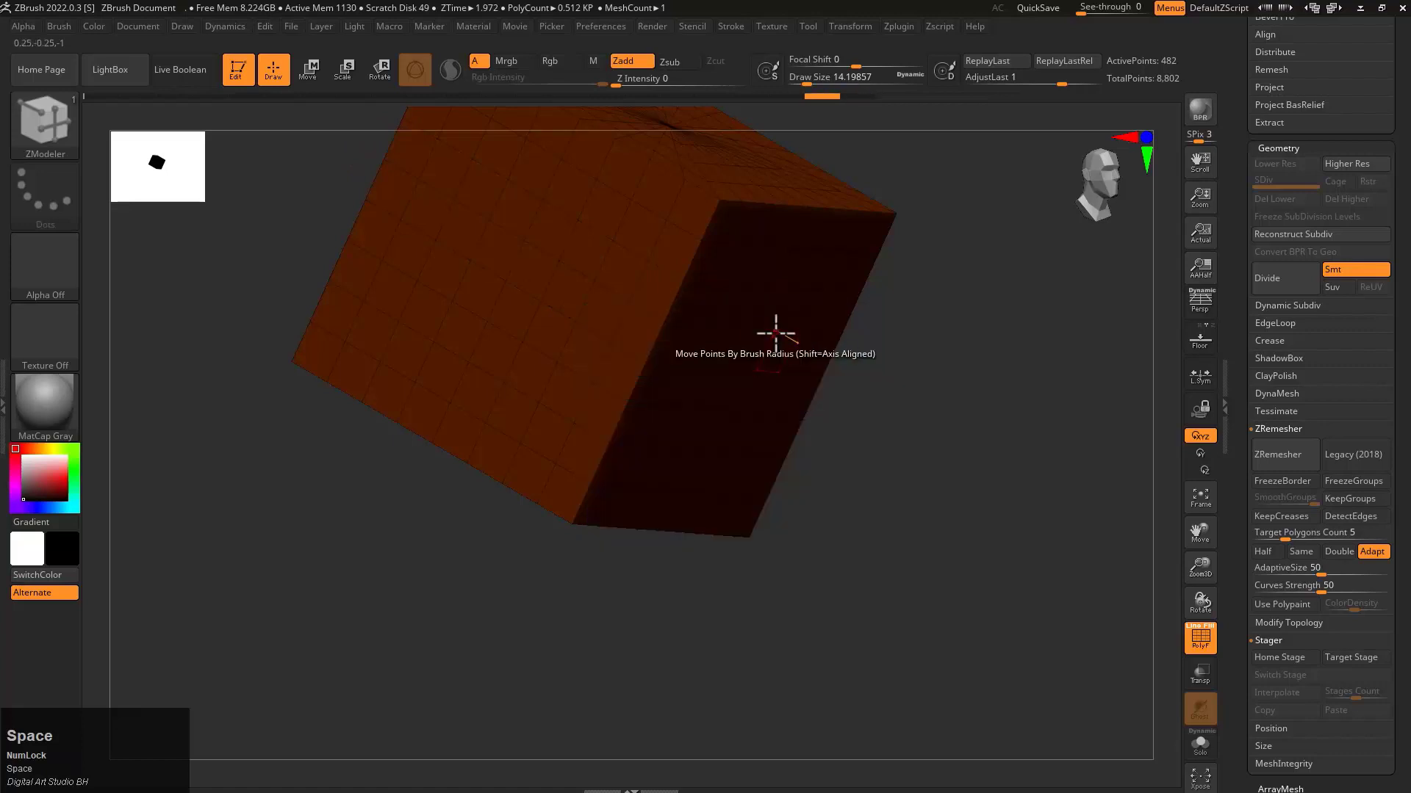
pyautogui.press('space')
pyautogui.press('space')
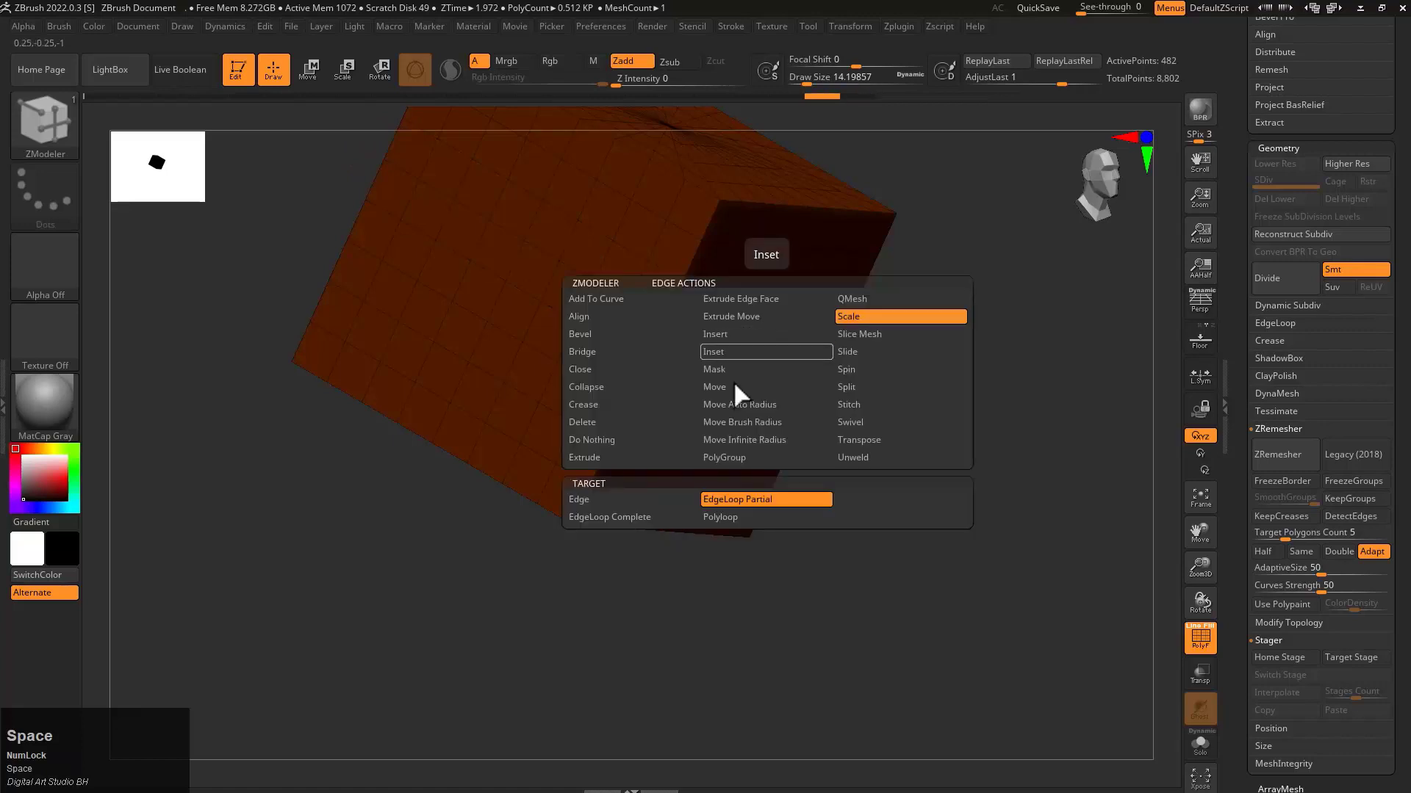
pyautogui.click(858, 334)
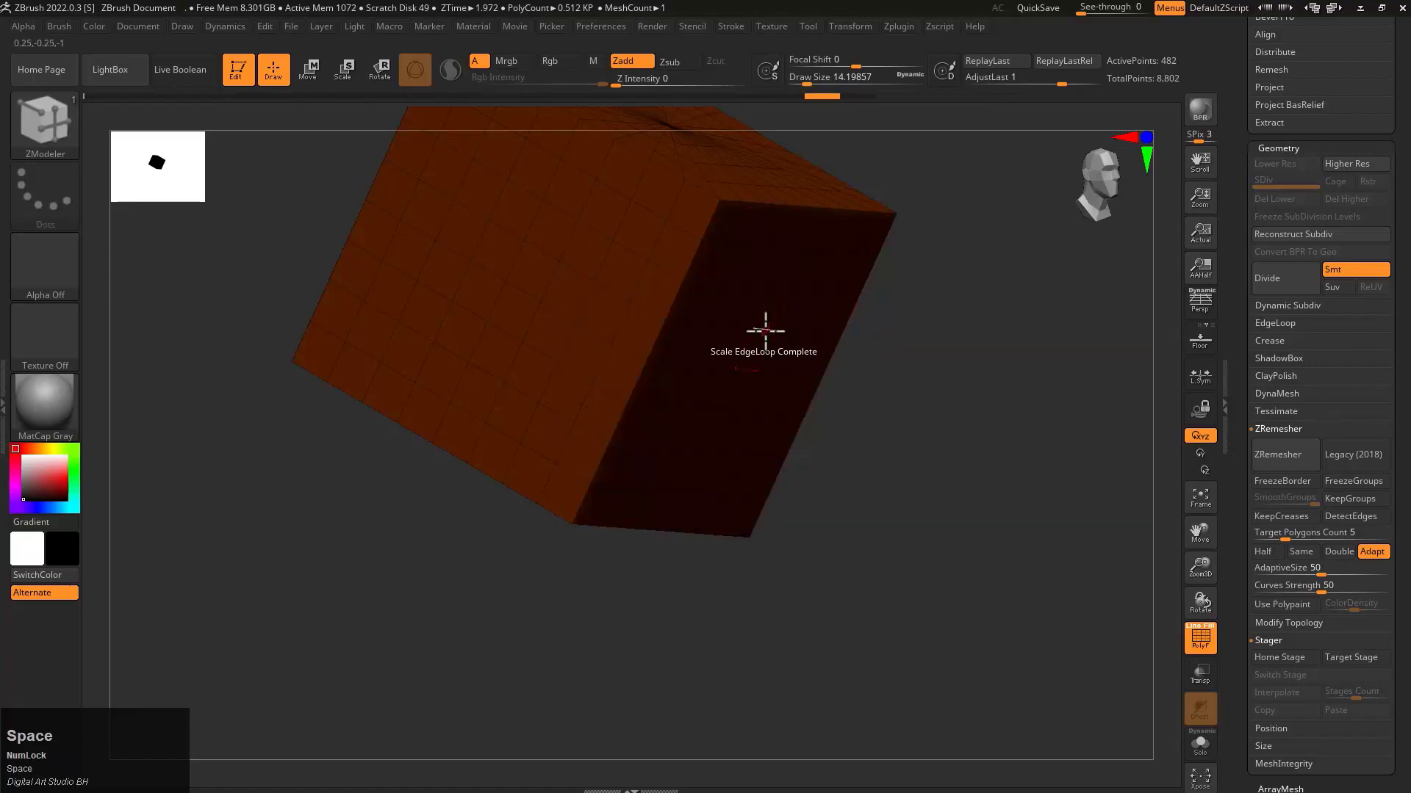
pyautogui.moveTo(765, 332); pyautogui.dragTo(813, 327)
pyautogui.hotkey('ctrl', 'z')
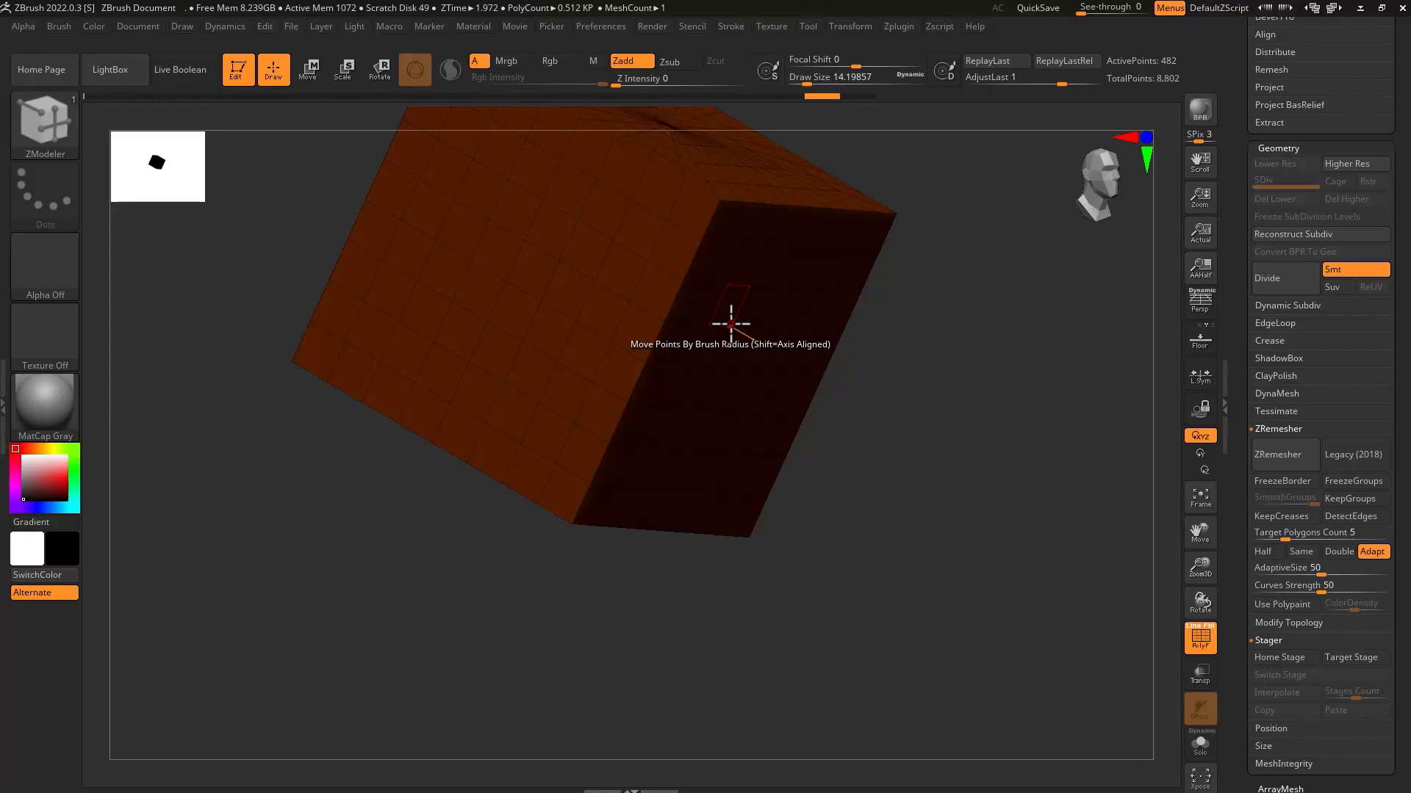
# Choose the Bevel edge action with EdgeLoop Complete, try beveling a horizontal loop on the cube, and undo it
pyautogui.press('space')
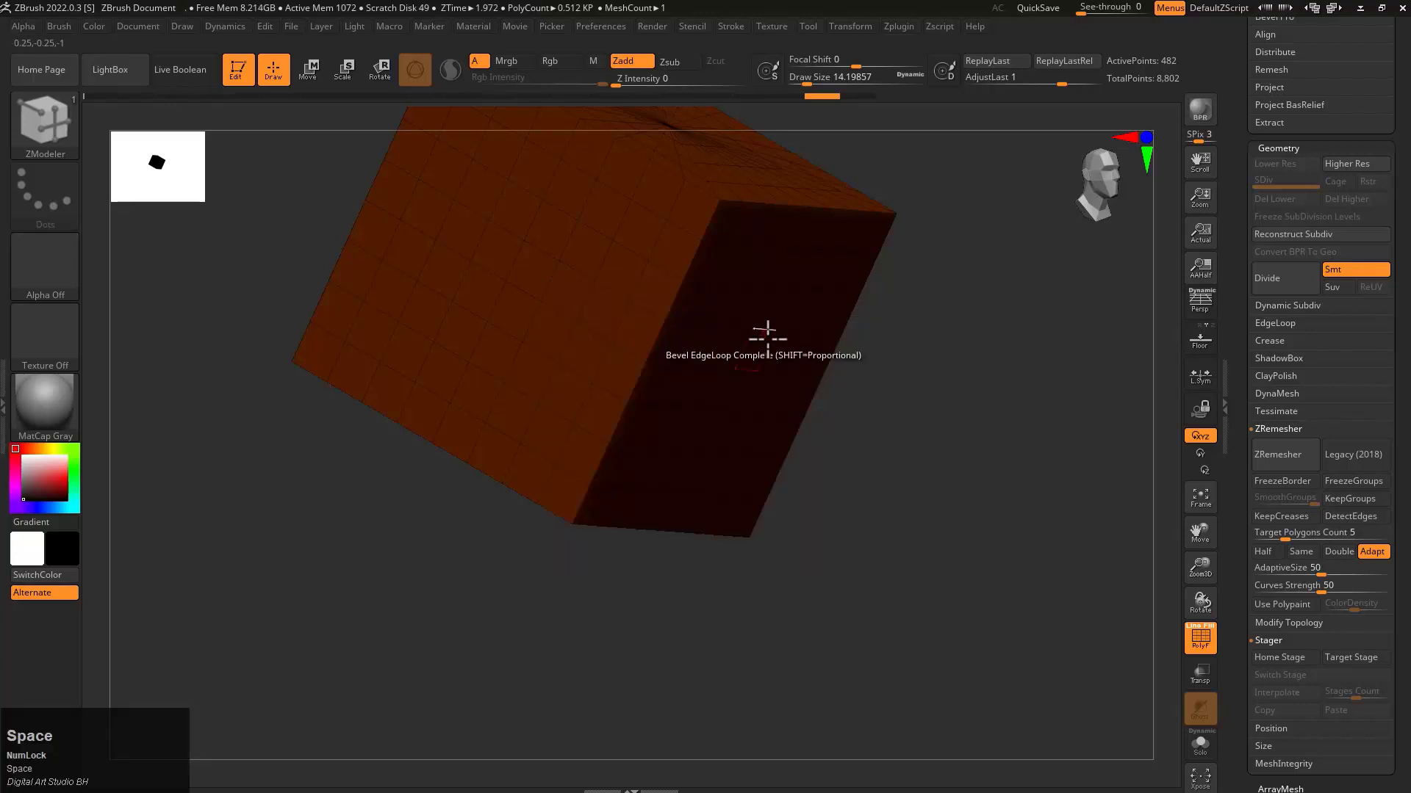
pyautogui.moveTo(711, 315); pyautogui.dragTo(732, 305, button='right')
pyautogui.moveTo(732, 304); pyautogui.dragTo(772, 335)
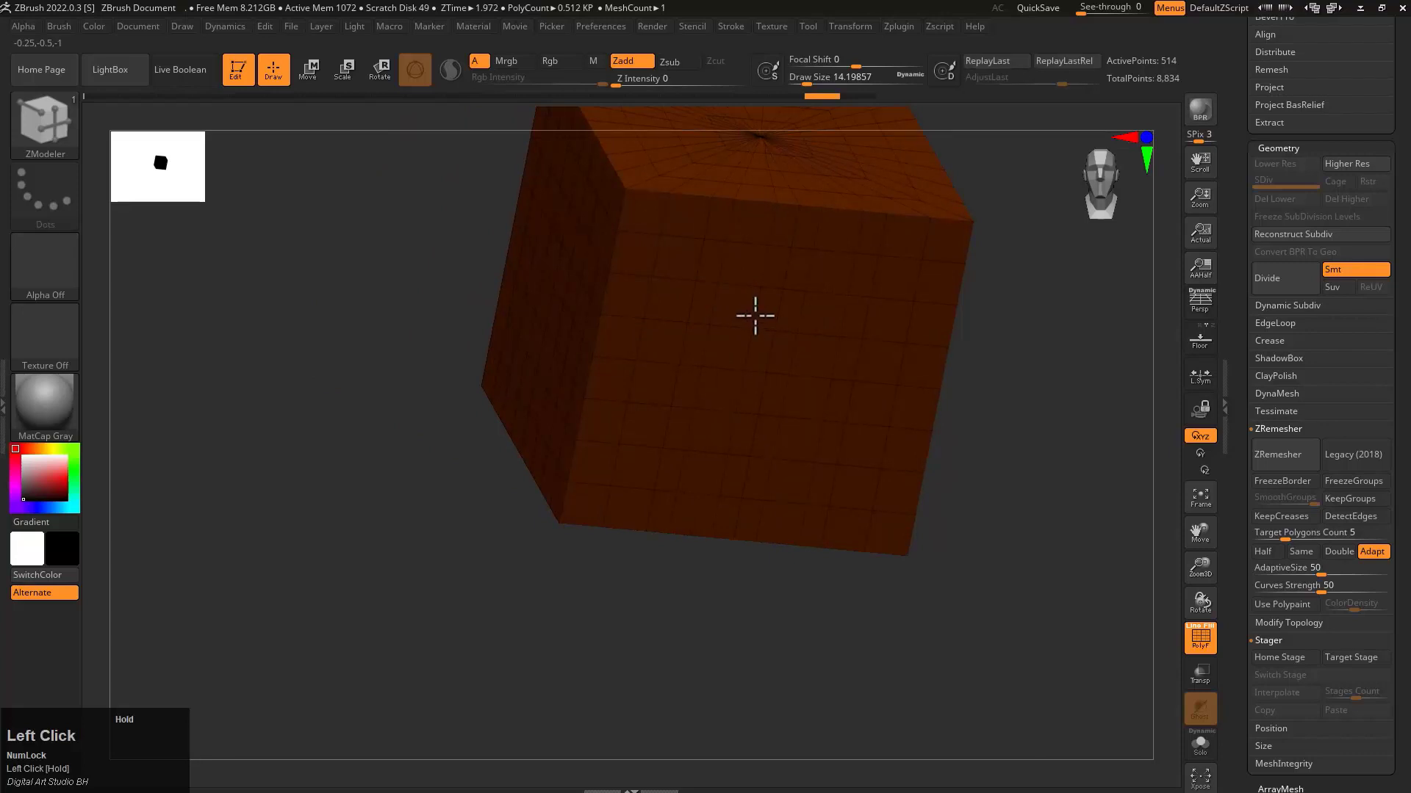
pyautogui.hotkey('ctrl', 'z')
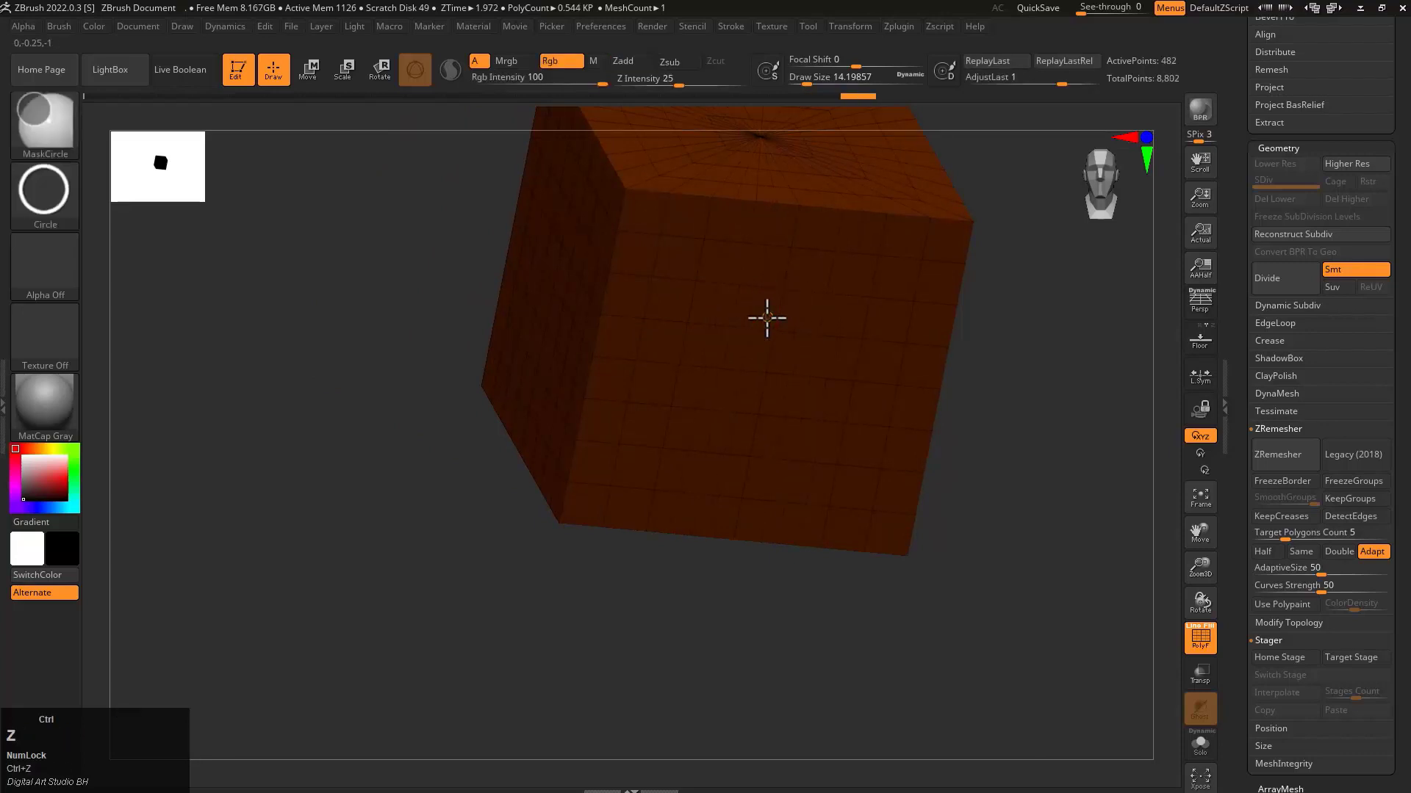
# Set the Bevel modifier to Two Rows and undo the last change
pyautogui.press('space')
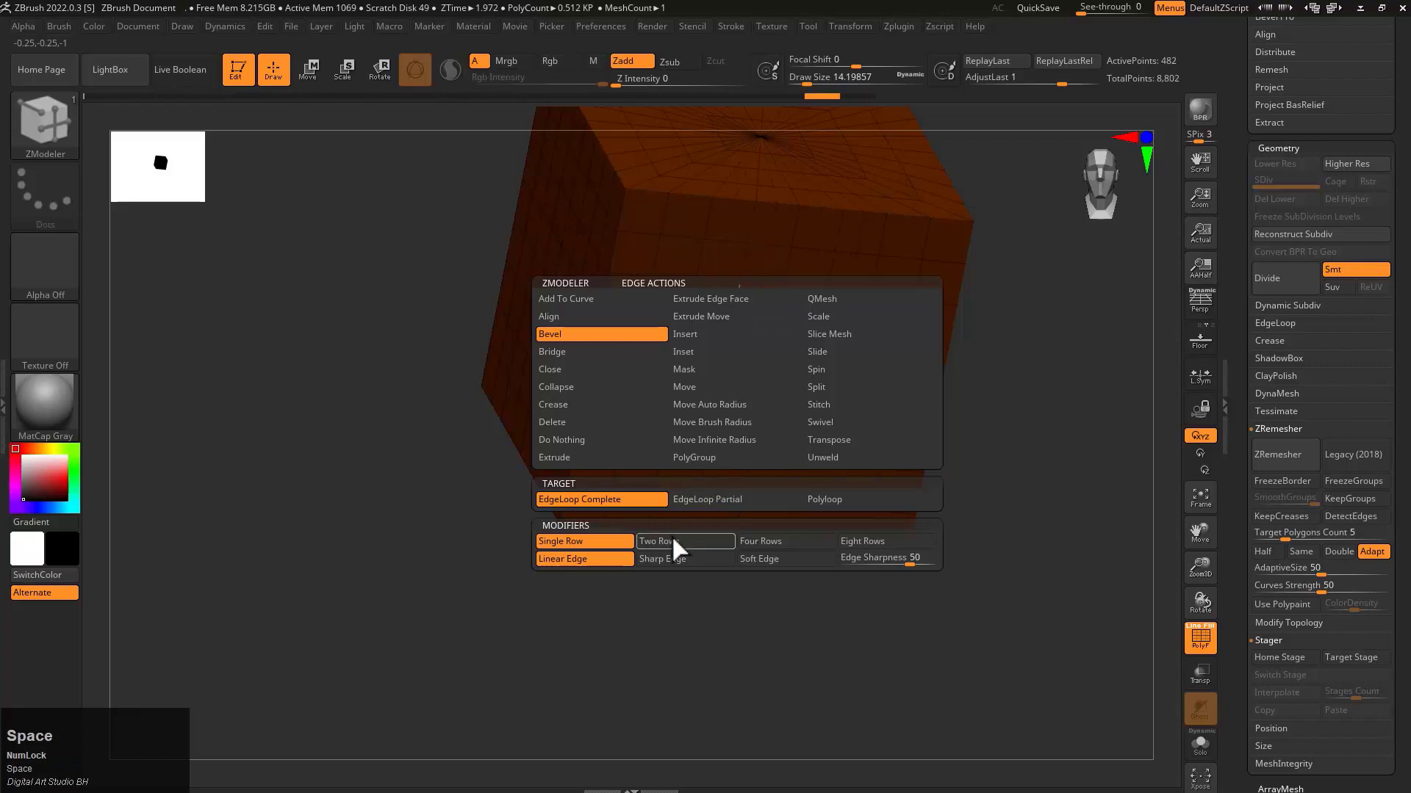
pyautogui.click(672, 541)
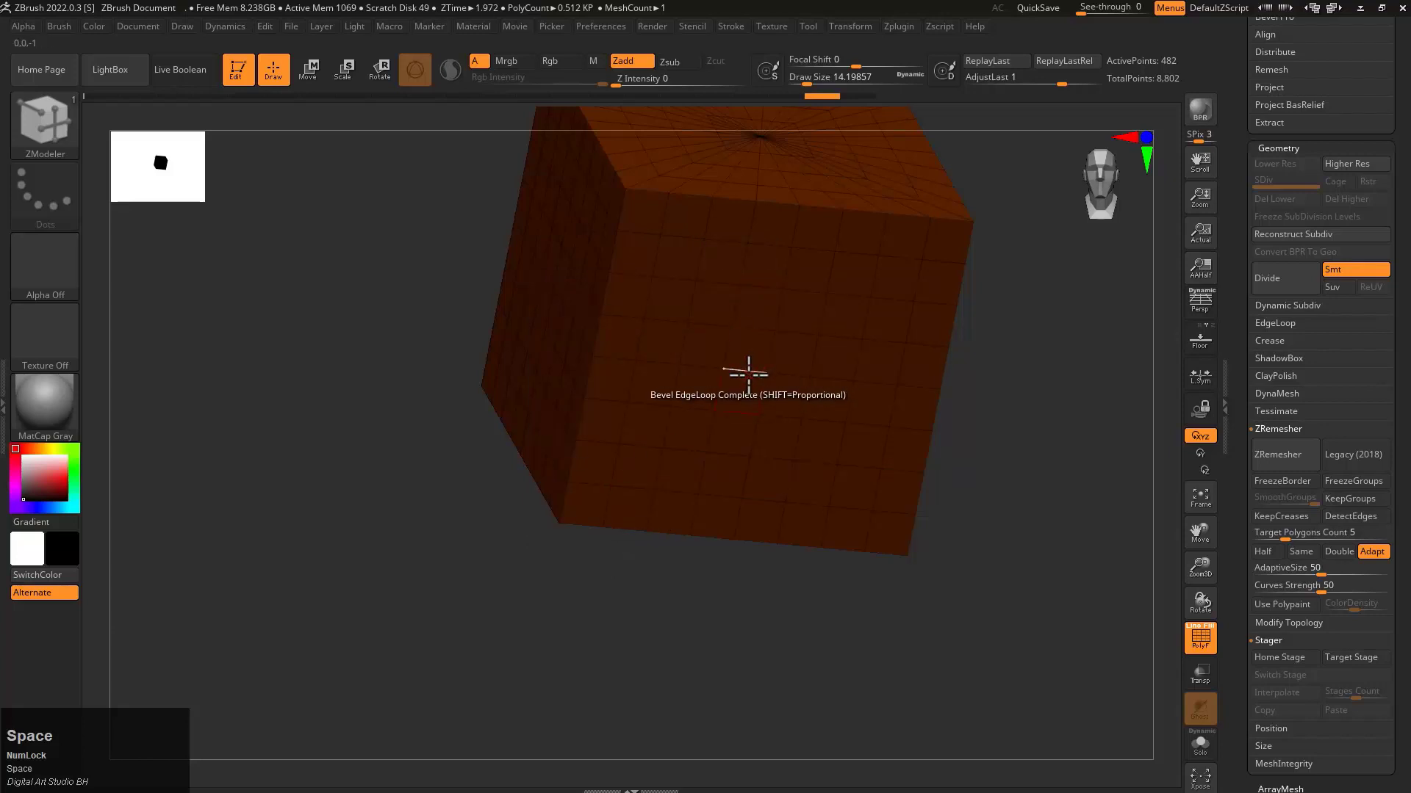
pyautogui.hotkey('ctrl', 'z')
# Bevel the cube's middle horizontal edge loop with a single row and the upper loop with two rows
pyautogui.press('space')
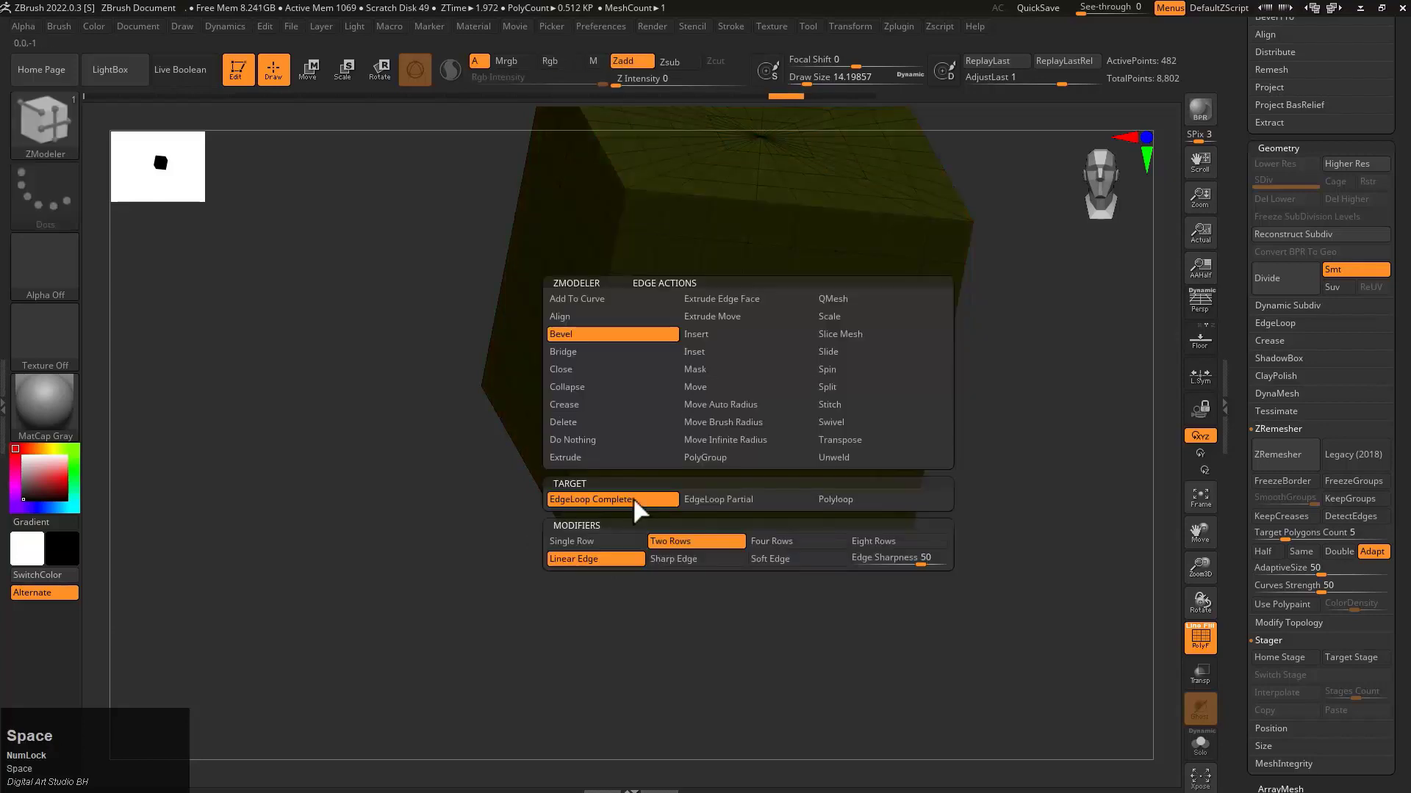
pyautogui.click(596, 542)
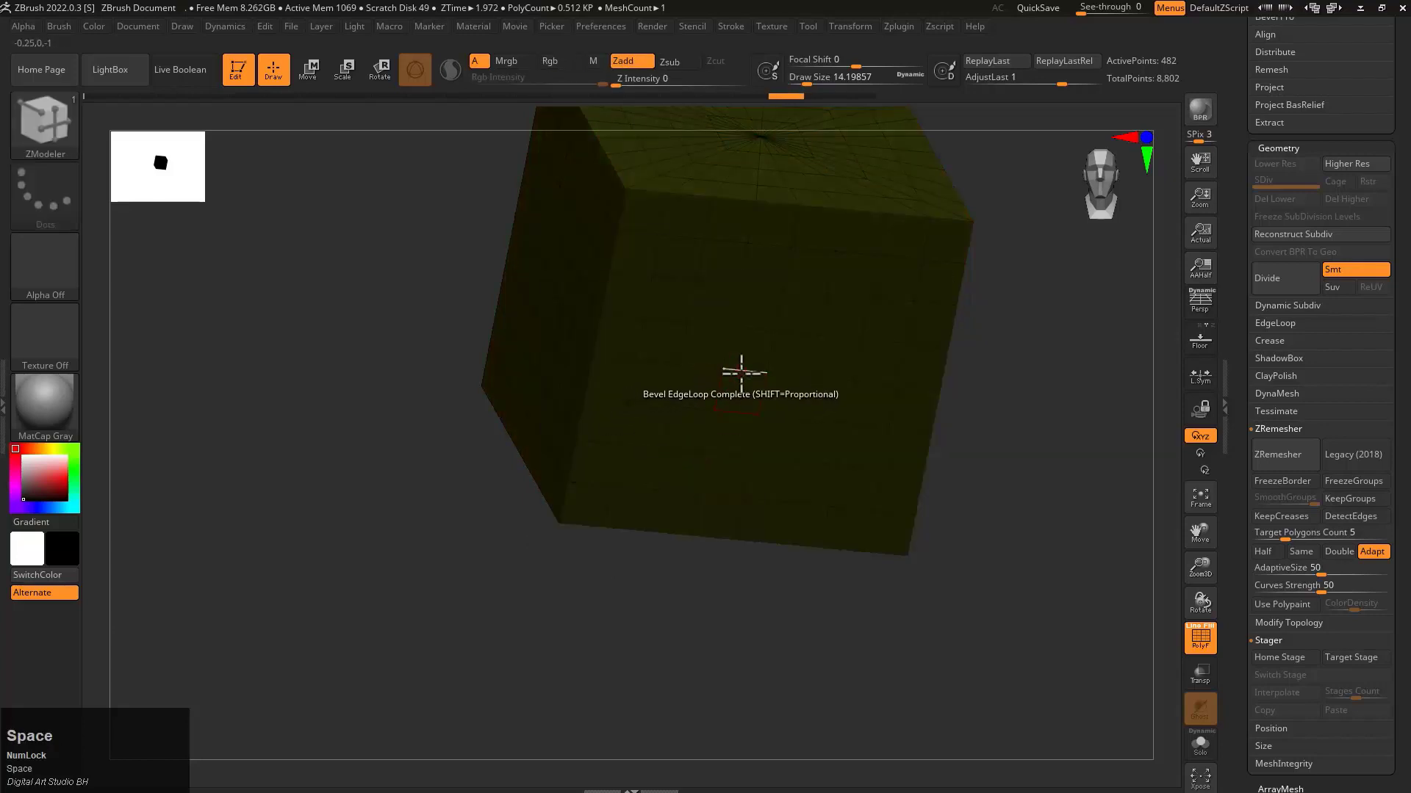
pyautogui.moveTo(743, 372); pyautogui.dragTo(763, 328)
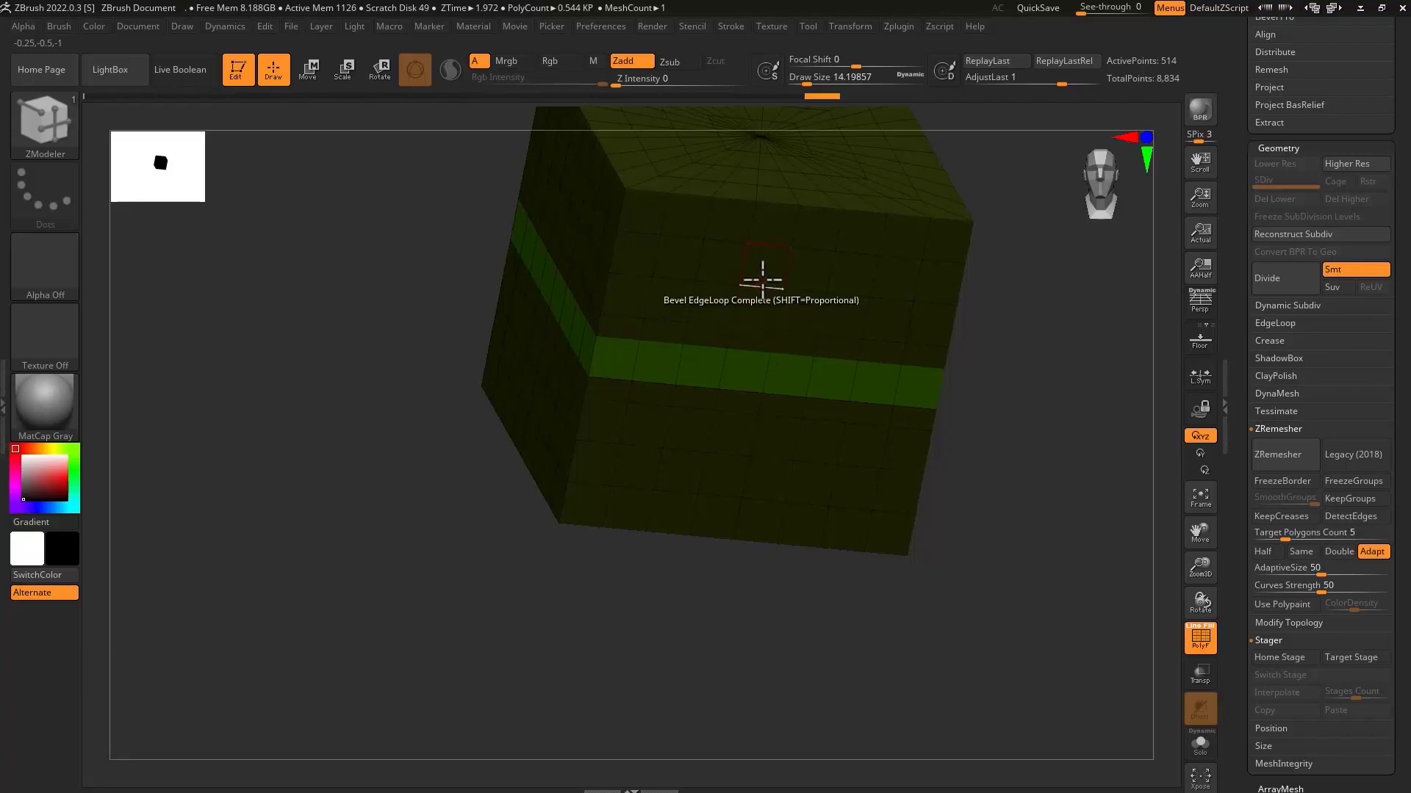
pyautogui.press('space')
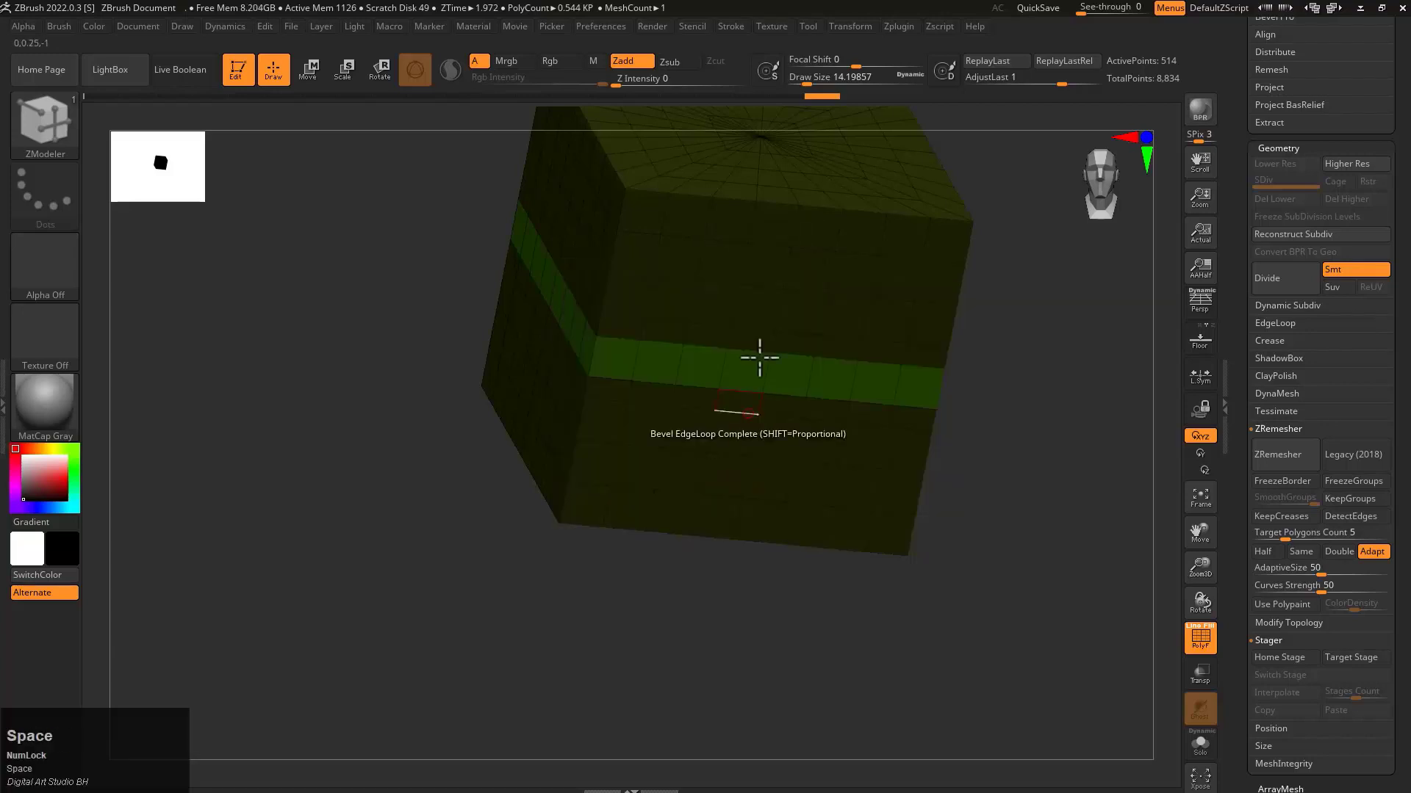
pyautogui.moveTo(762, 284); pyautogui.dragTo(777, 250)
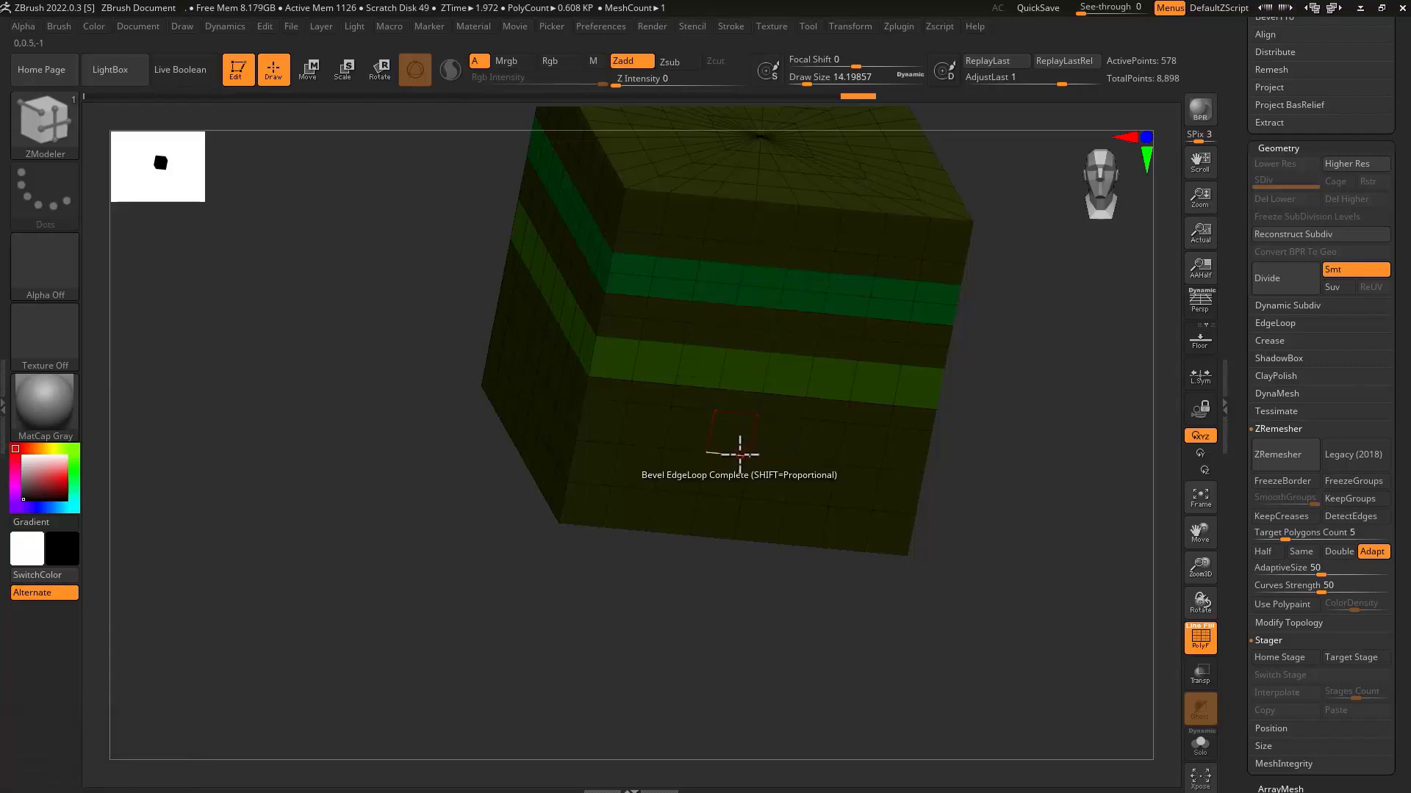
# Bevel the lower horizontal edge loop of the cube with four rows
pyautogui.press('space')
pyautogui.click(764, 542)
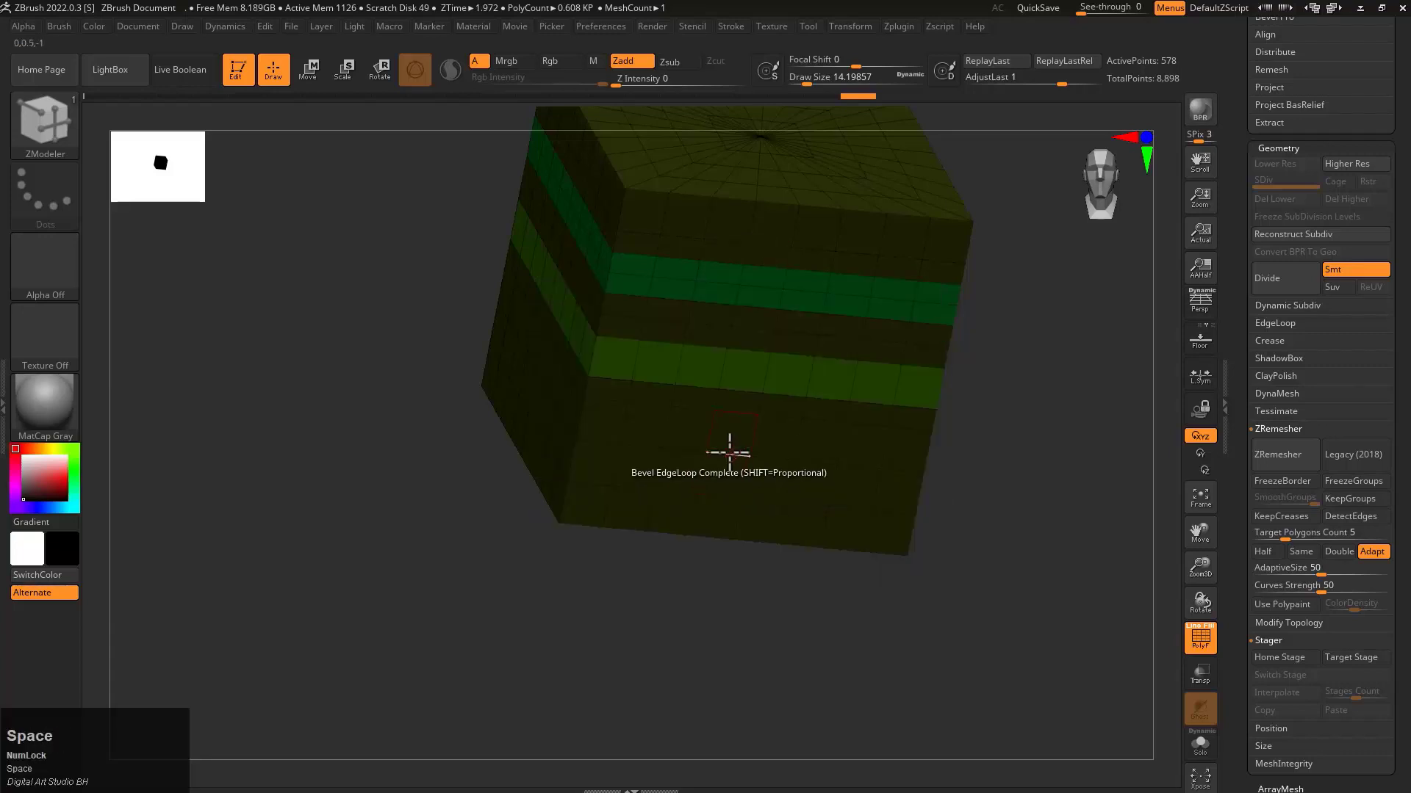
pyautogui.moveTo(731, 451); pyautogui.dragTo(743, 399)
pyautogui.moveTo(743, 399); pyautogui.dragTo(724, 451, button='right')
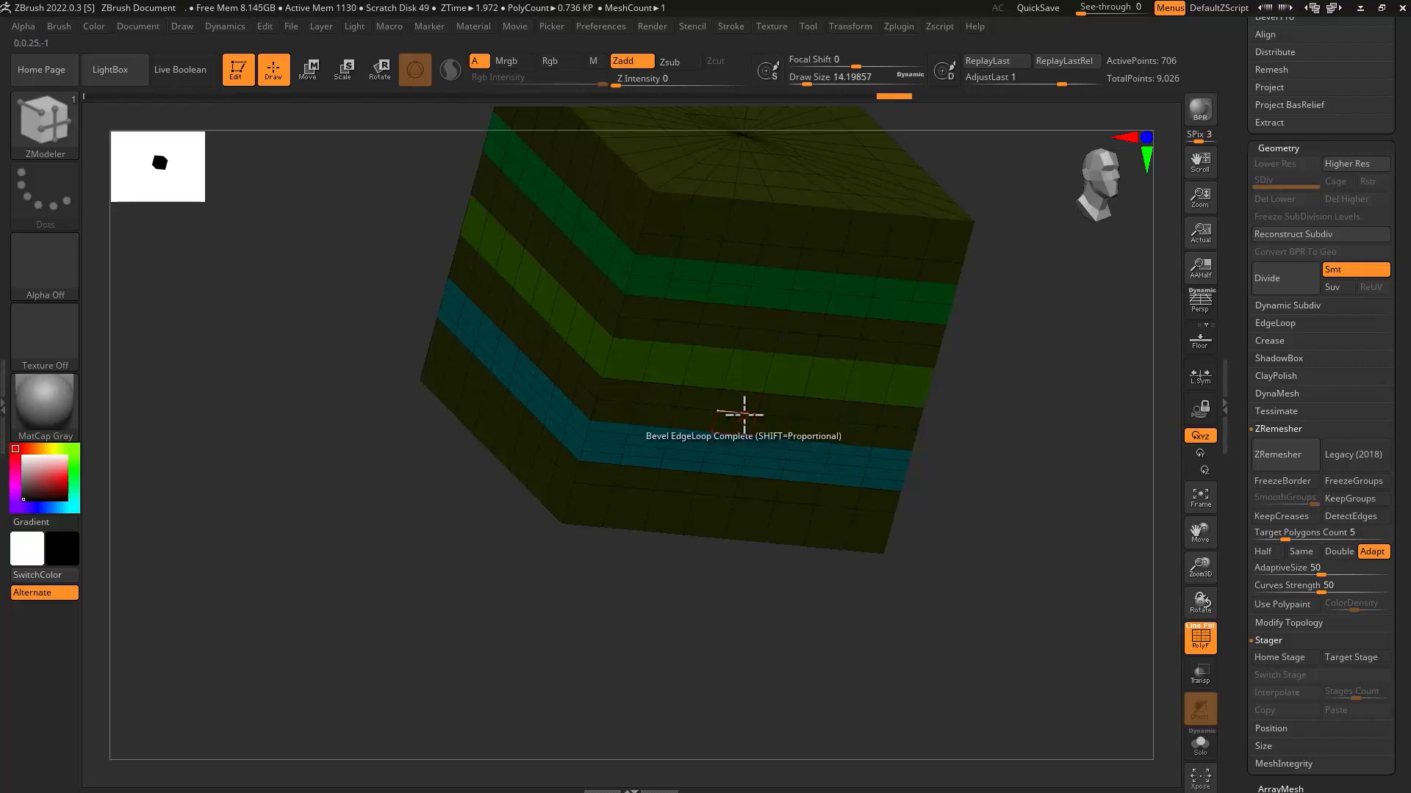
# Undo the three edge loop bevels on the cube
pyautogui.hotkey('ctrl', 'z')
pyautogui.hotkey('ctrl', 'z')
pyautogui.hotkey('ctrl', 'z')
# Choose the Insert edge action with Single EdgeLoop, try inserting loops on the cube's side, and undo them
pyautogui.press('space')
pyautogui.press('space')
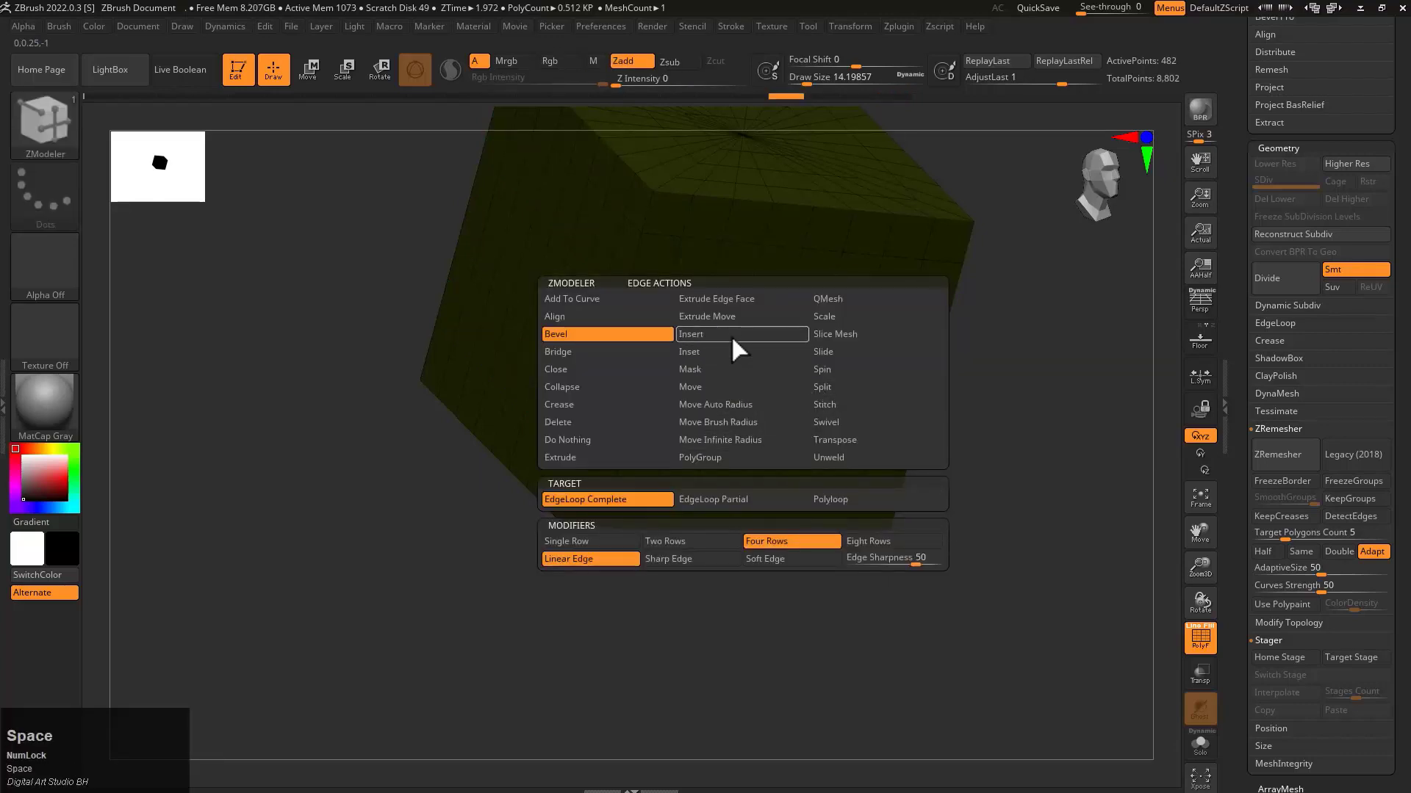
pyautogui.click(730, 335)
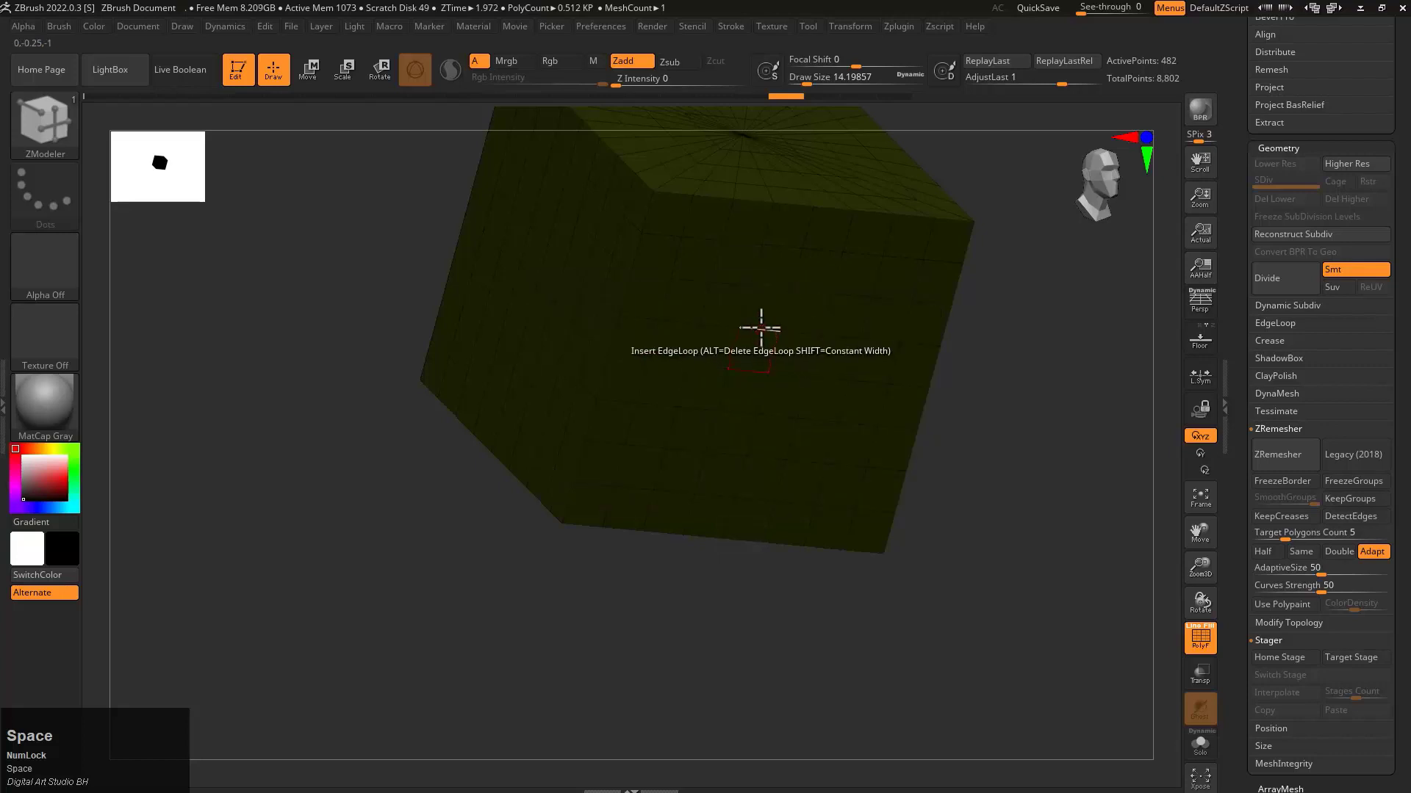
pyautogui.moveTo(760, 308)
pyautogui.mouseDown()
pyautogui.moveTo(761, 290)
pyautogui.moveTo(752, 304)
pyautogui.moveTo(767, 309)
pyautogui.mouseUp()
pyautogui.click(762, 306)
pyautogui.hotkey('ctrl', 'z')
pyautogui.click(764, 307)
pyautogui.hotkey('ctrl', 'z')
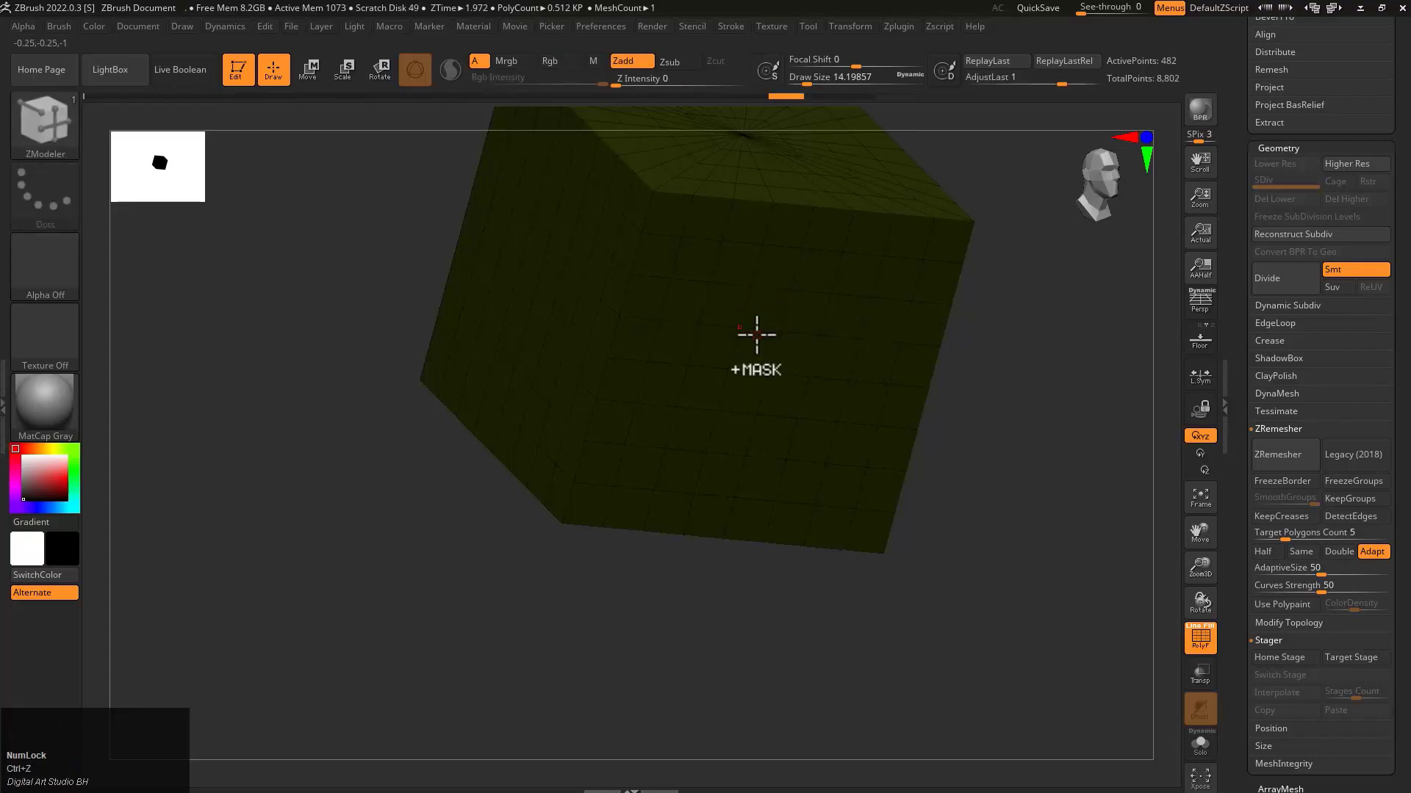
# Choose the Slice Mesh edge action and cut a short slice through neighbouring polygons on the cube's front face
pyautogui.press('space')
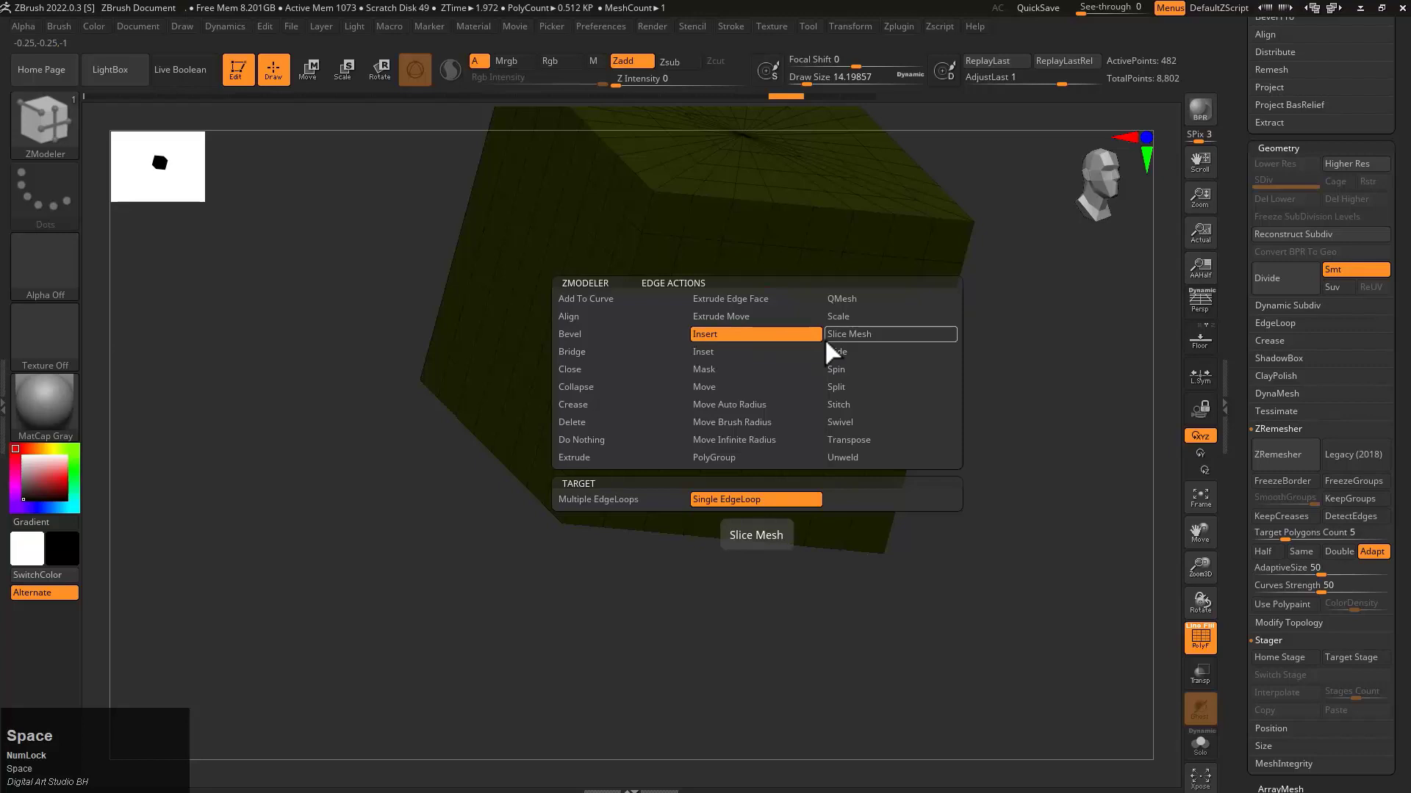
pyautogui.click(865, 335)
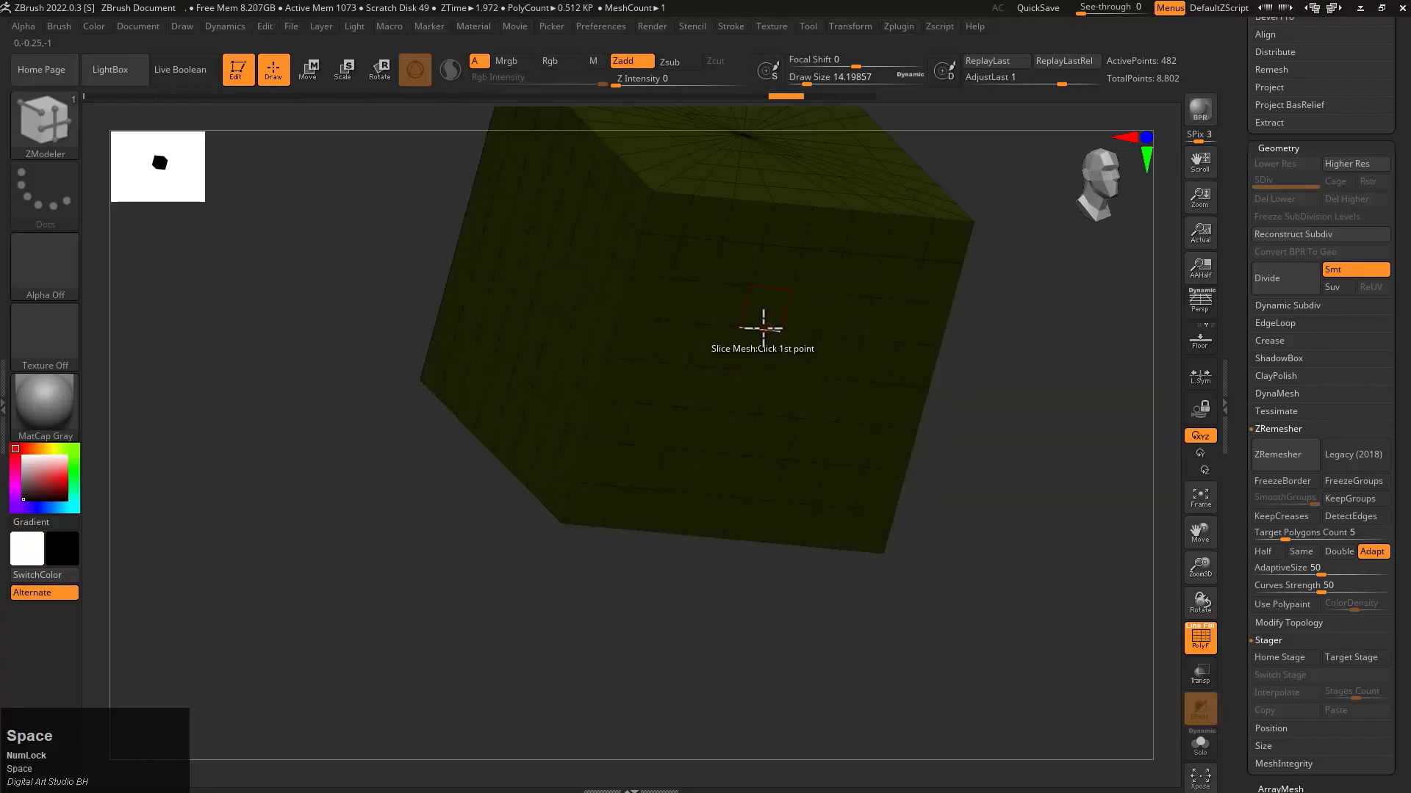
pyautogui.click(763, 328)
pyautogui.moveTo(787, 346)
pyautogui.mouseDown(button='right')
pyautogui.moveTo(891, 384)
pyautogui.moveTo(800, 328)
pyautogui.mouseUp(button='right')
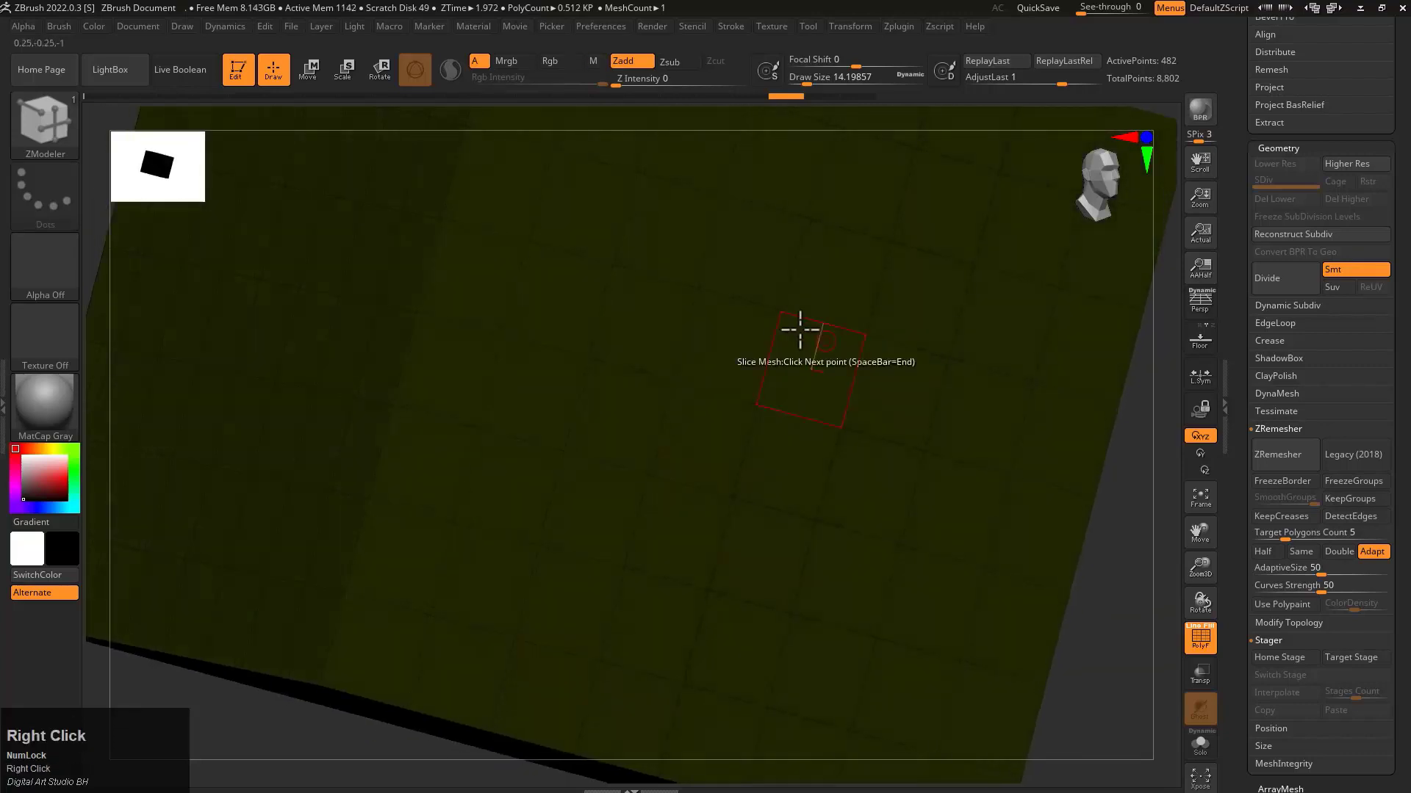
pyautogui.click(791, 318)
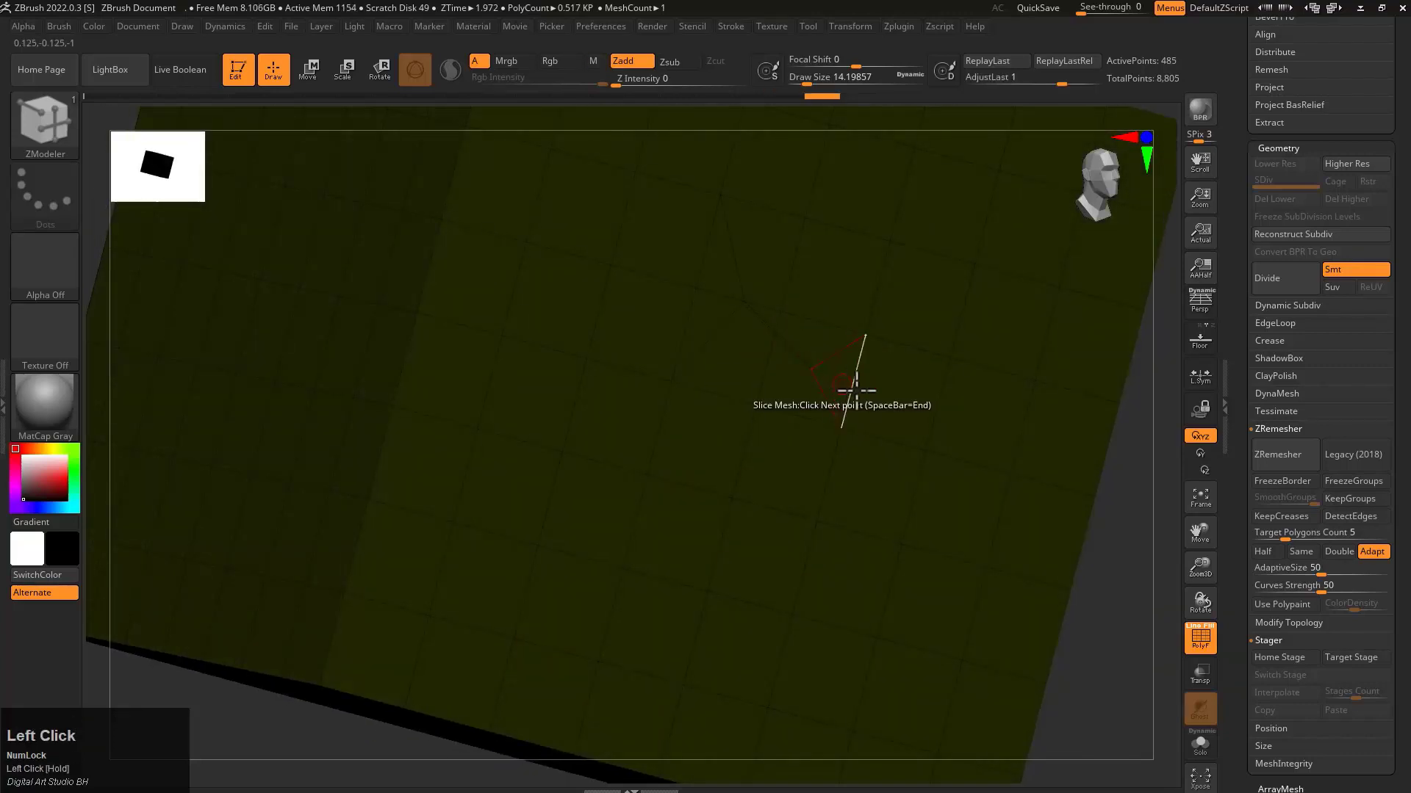
pyautogui.click(856, 390)
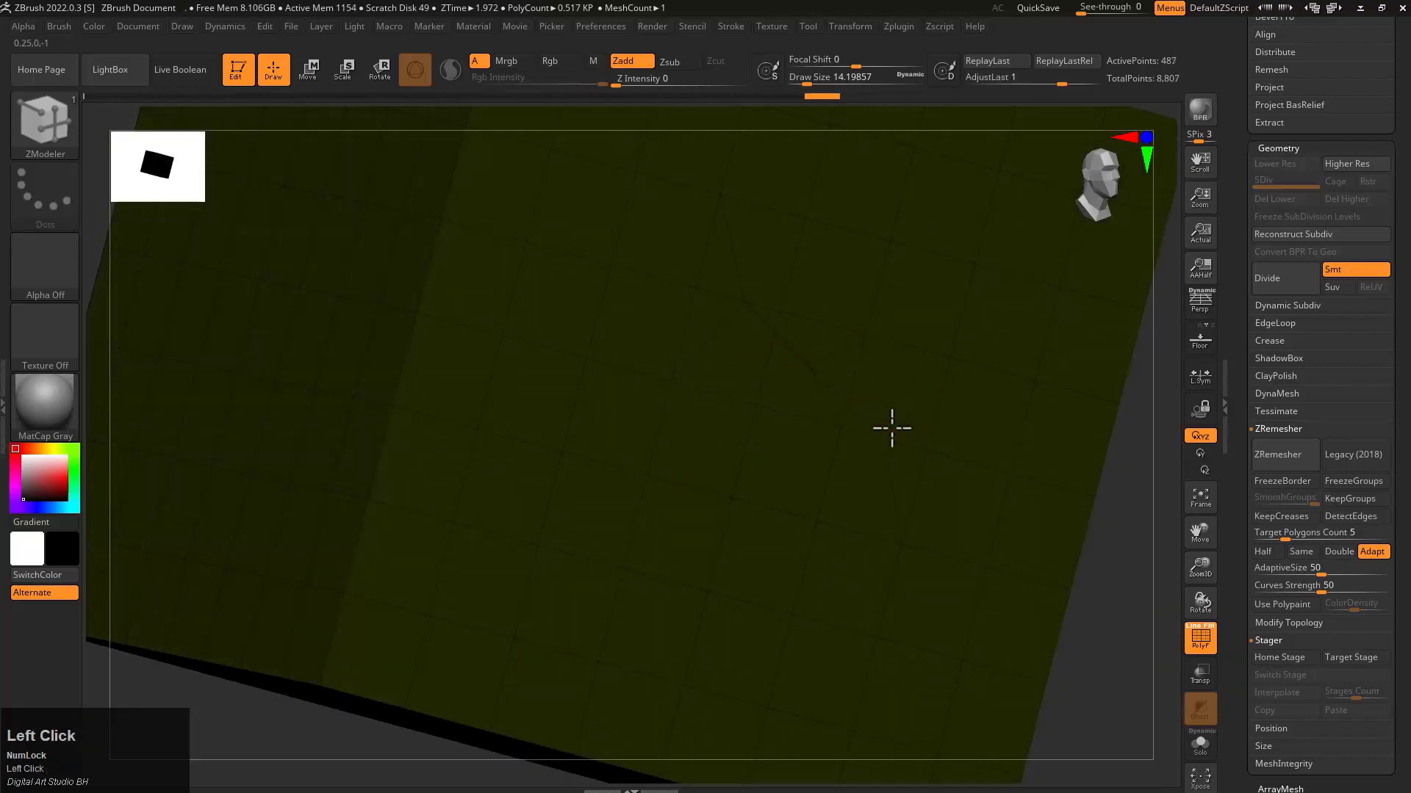
# Continue the Slice Mesh cut with long crossing lines across the cube's front face
pyautogui.click(972, 680)
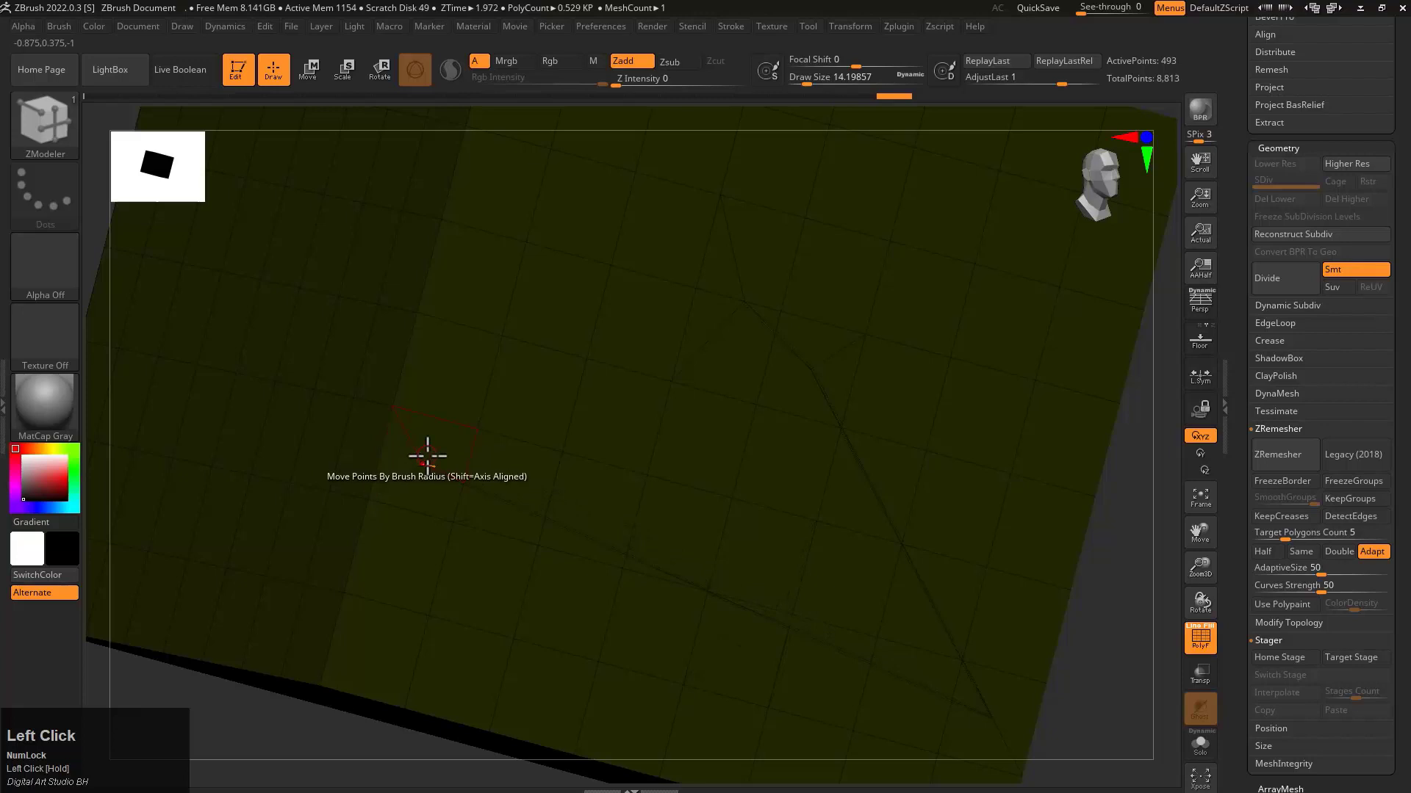
pyautogui.moveTo(432, 458); pyautogui.dragTo(728, 385)
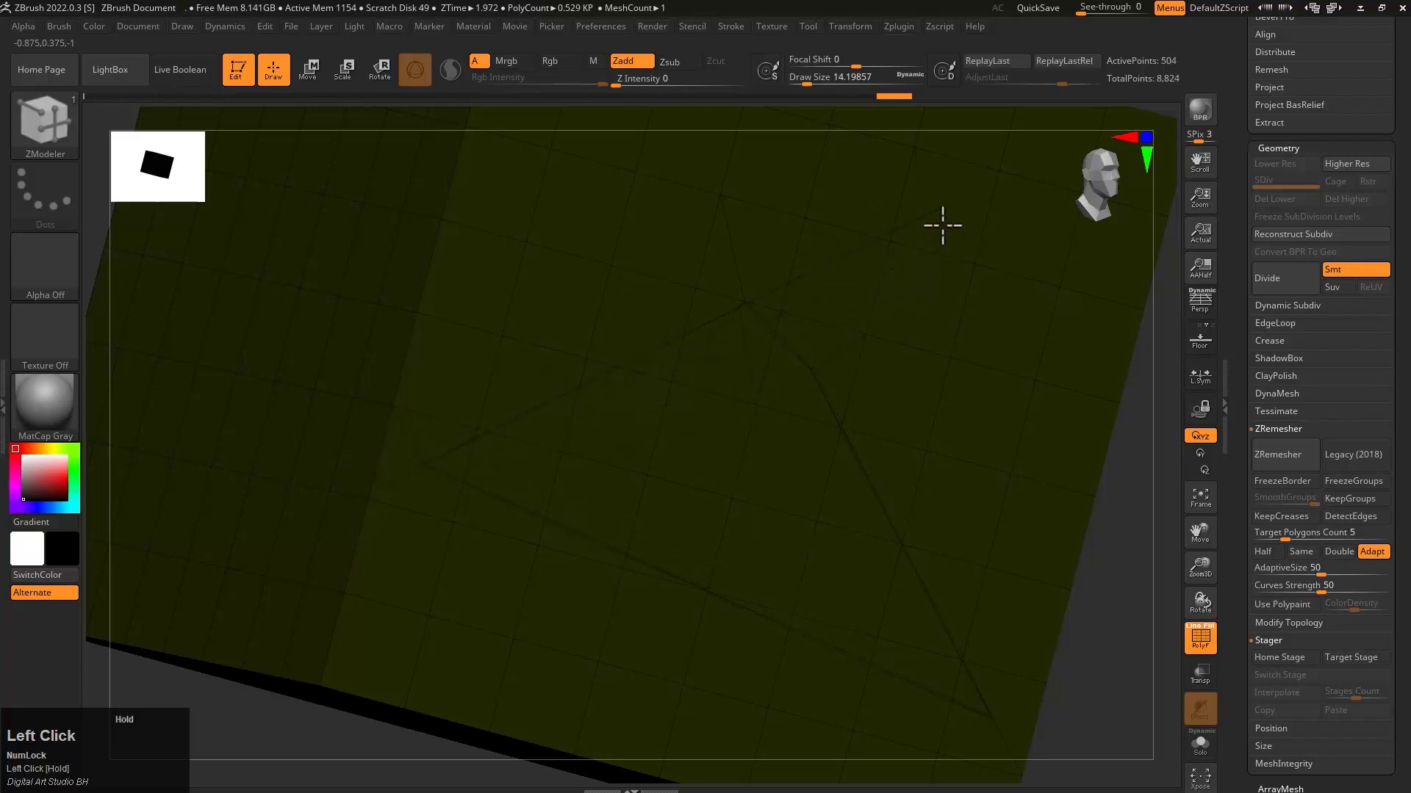
pyautogui.moveTo(943, 225)
pyautogui.mouseDown()
pyautogui.moveTo(907, 227)
pyautogui.moveTo(790, 177)
pyautogui.mouseUp()
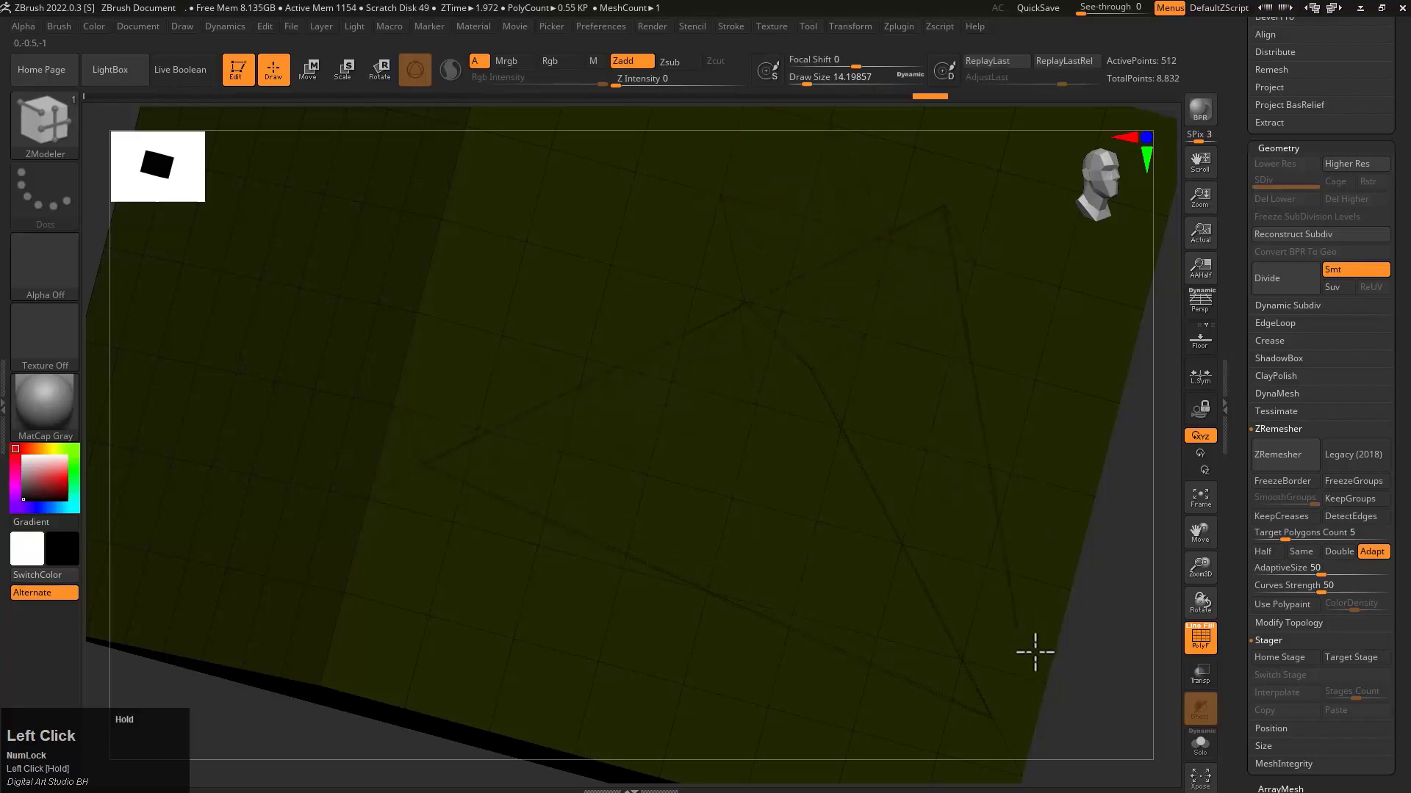
pyautogui.moveTo(1036, 652); pyautogui.dragTo(1037, 654)
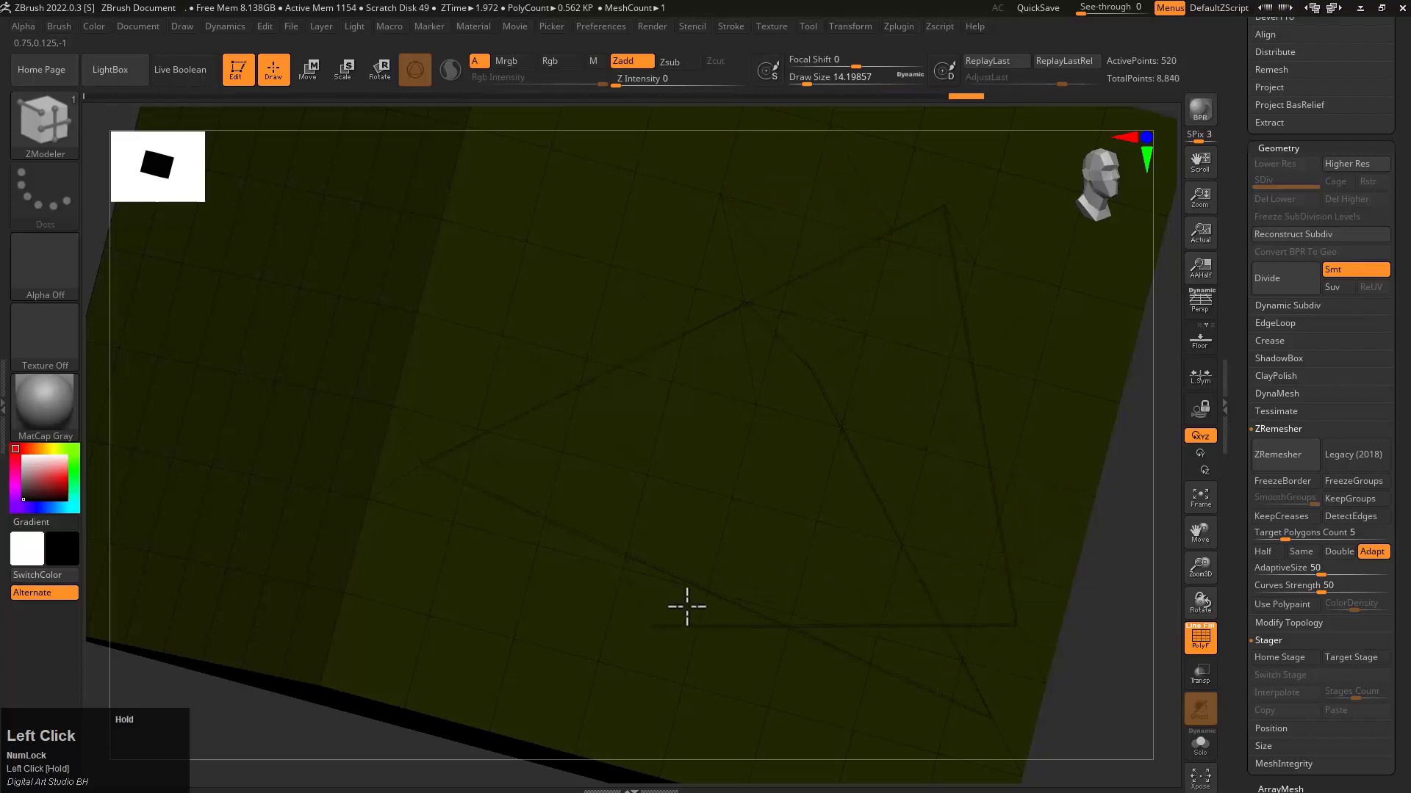
pyautogui.moveTo(687, 607); pyautogui.dragTo(684, 608)
pyautogui.moveTo(869, 429)
pyautogui.mouseDown(button='right')
pyautogui.moveTo(938, 460)
pyautogui.moveTo(901, 444)
pyautogui.mouseUp(button='right')
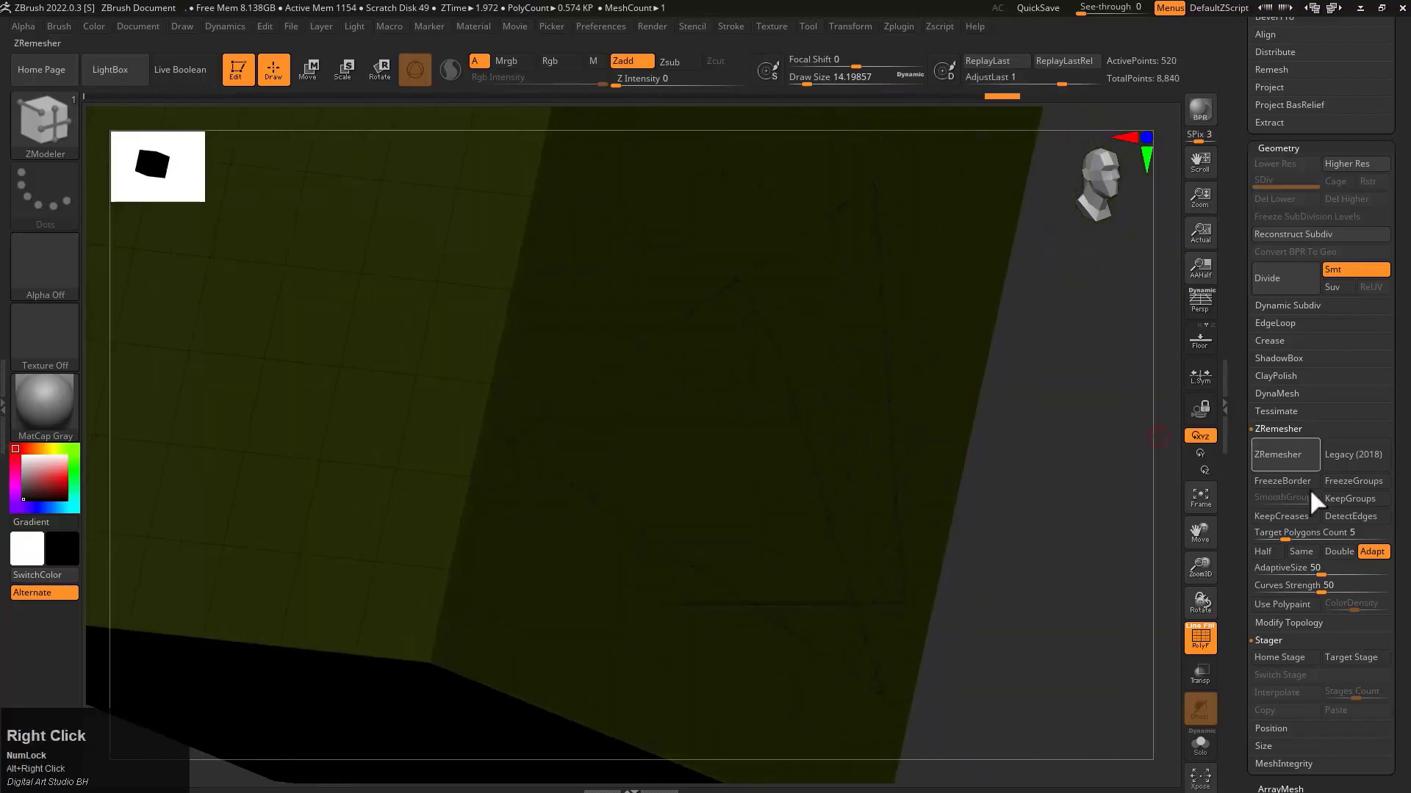
pyautogui.scroll(-5, 1304, 499)
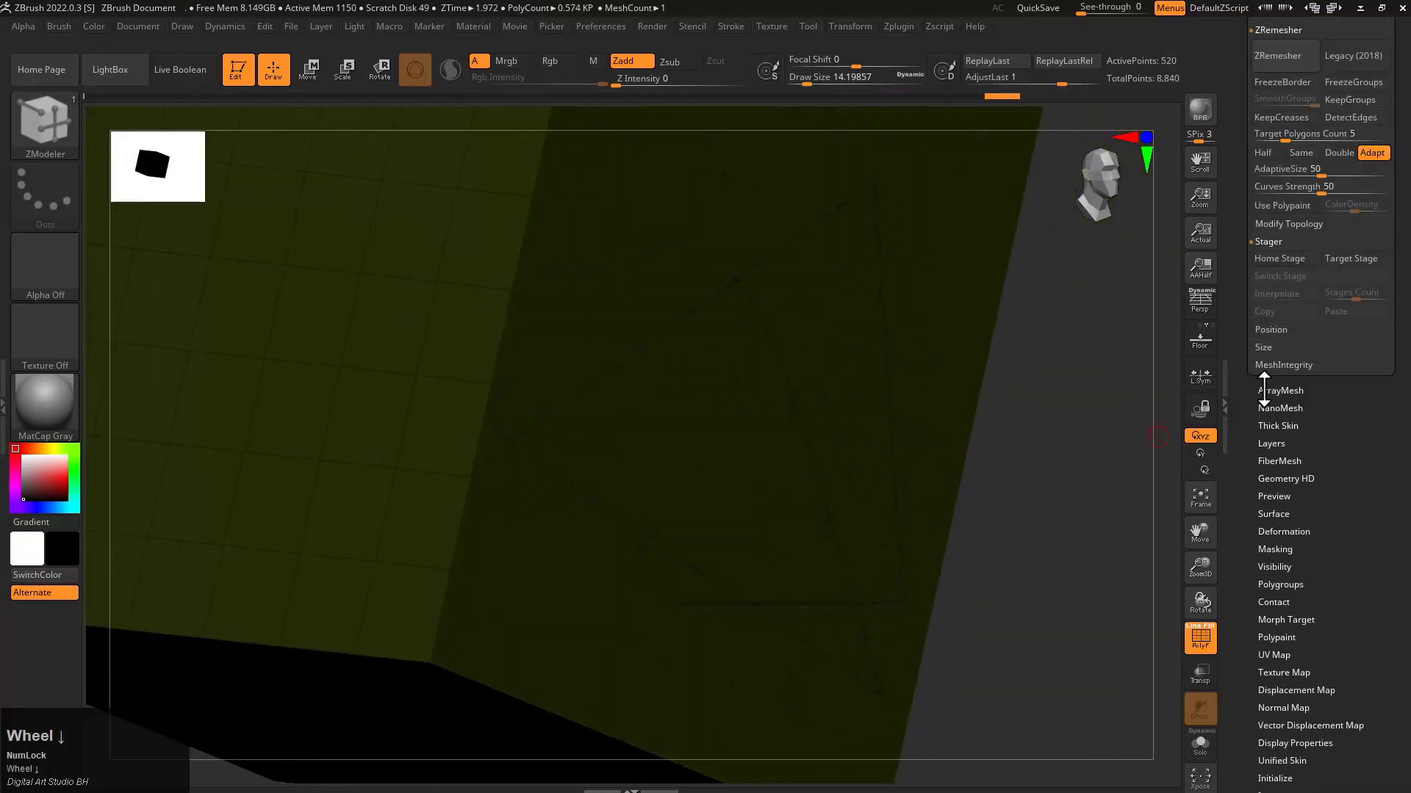
pyautogui.moveTo(1247, 194); pyautogui.dragTo(1243, 245)
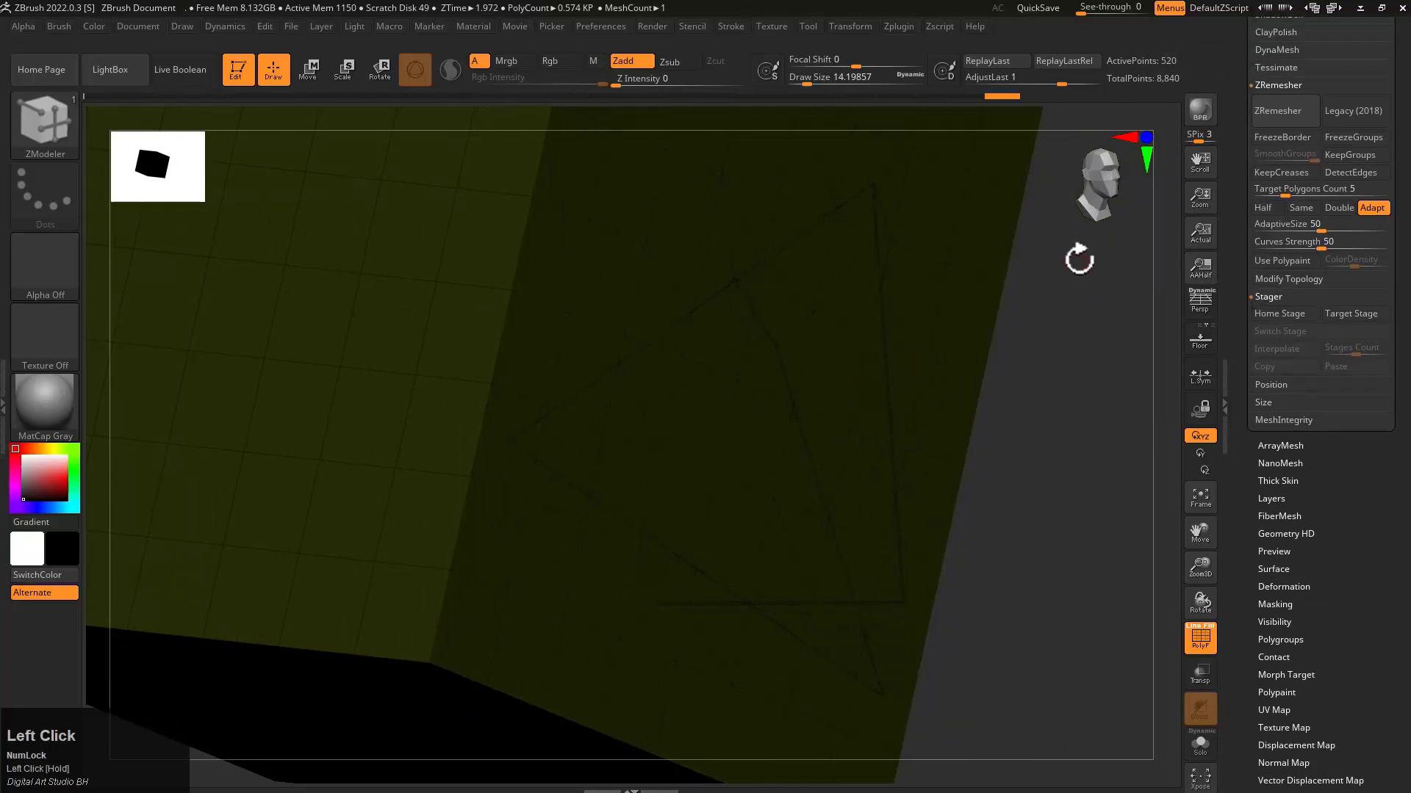
pyautogui.keyDown('alt'); pyautogui.moveTo(1073, 267); pyautogui.dragTo(1229, 403); pyautogui.keyUp('alt')
pyautogui.scroll(-4, 1278, 516)
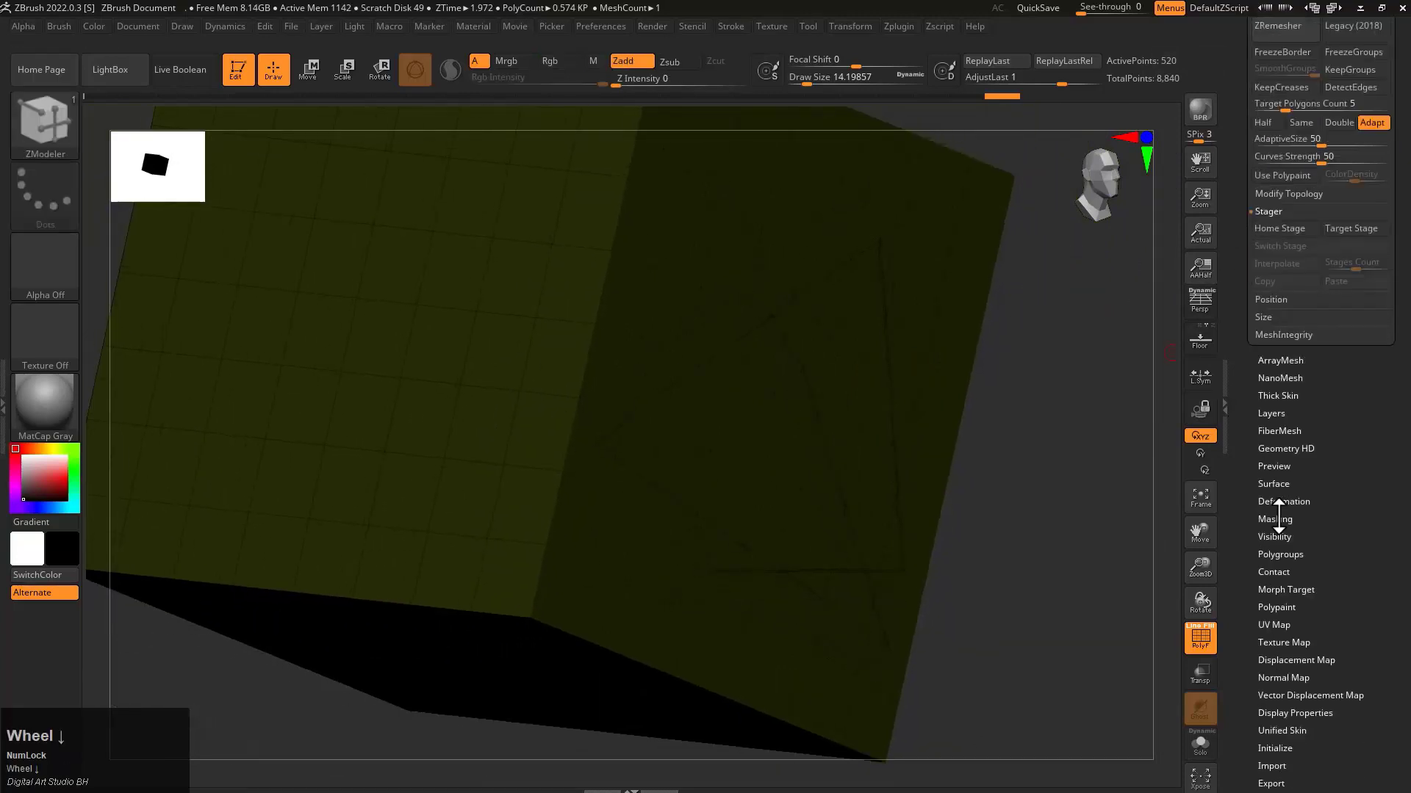
pyautogui.hotkey('ctrl', 'shift')
pyautogui.keyDown('ctrl'); pyautogui.keyDown('shift'); pyautogui.click(601, 279); pyautogui.keyUp('shift'); pyautogui.keyUp('ctrl')
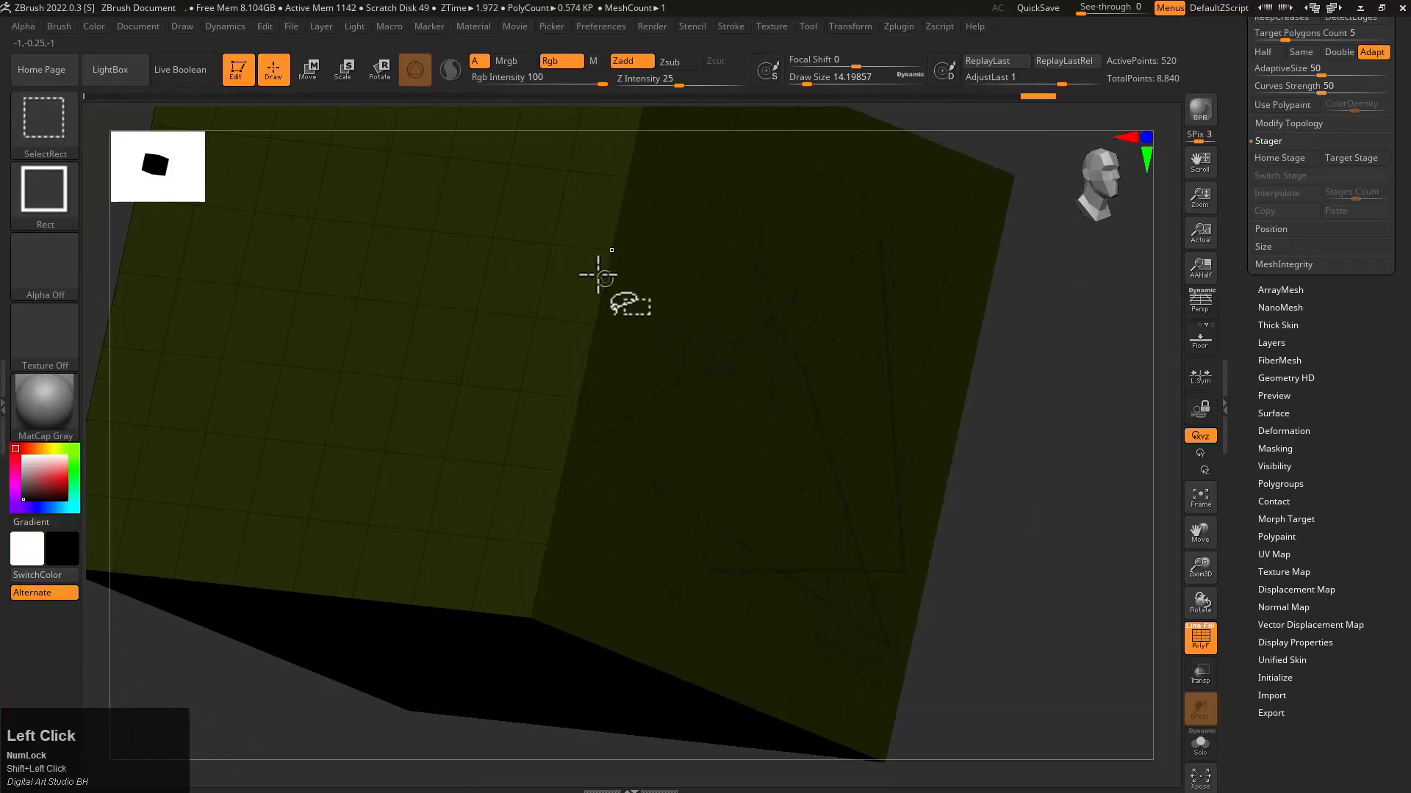
pyautogui.keyDown('ctrl'); pyautogui.keyDown('shift'); pyautogui.click(603, 285); pyautogui.keyUp('shift'); pyautogui.keyUp('ctrl')
pyautogui.hotkey('ctrl', 'shift', 'a')
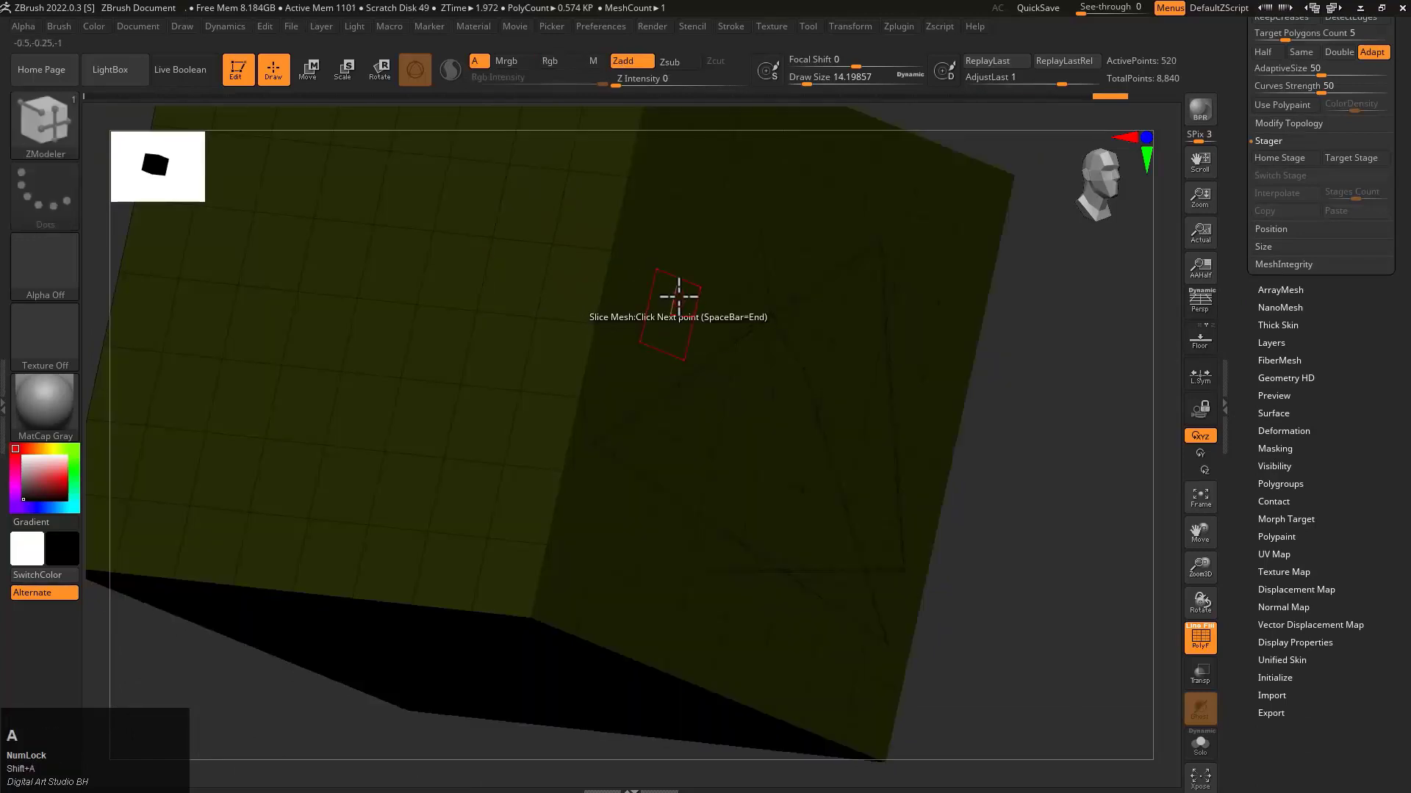
pyautogui.moveTo(762, 291); pyautogui.dragTo(744, 329, button='right')
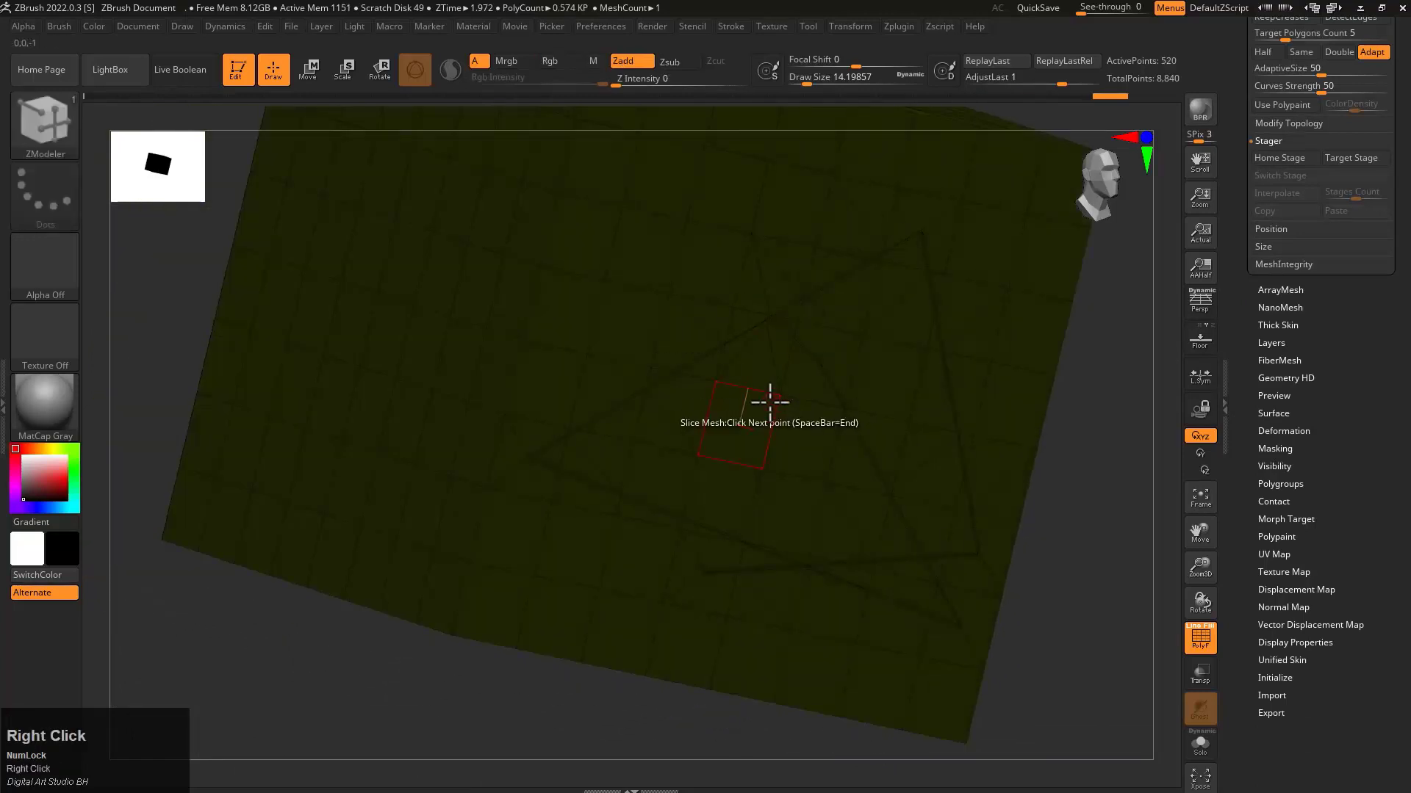
# Undo all the Slice Mesh cuts on the cube's face
pyautogui.hotkey('ctrl', 'z')
pyautogui.hotkey('ctrl', 'z')
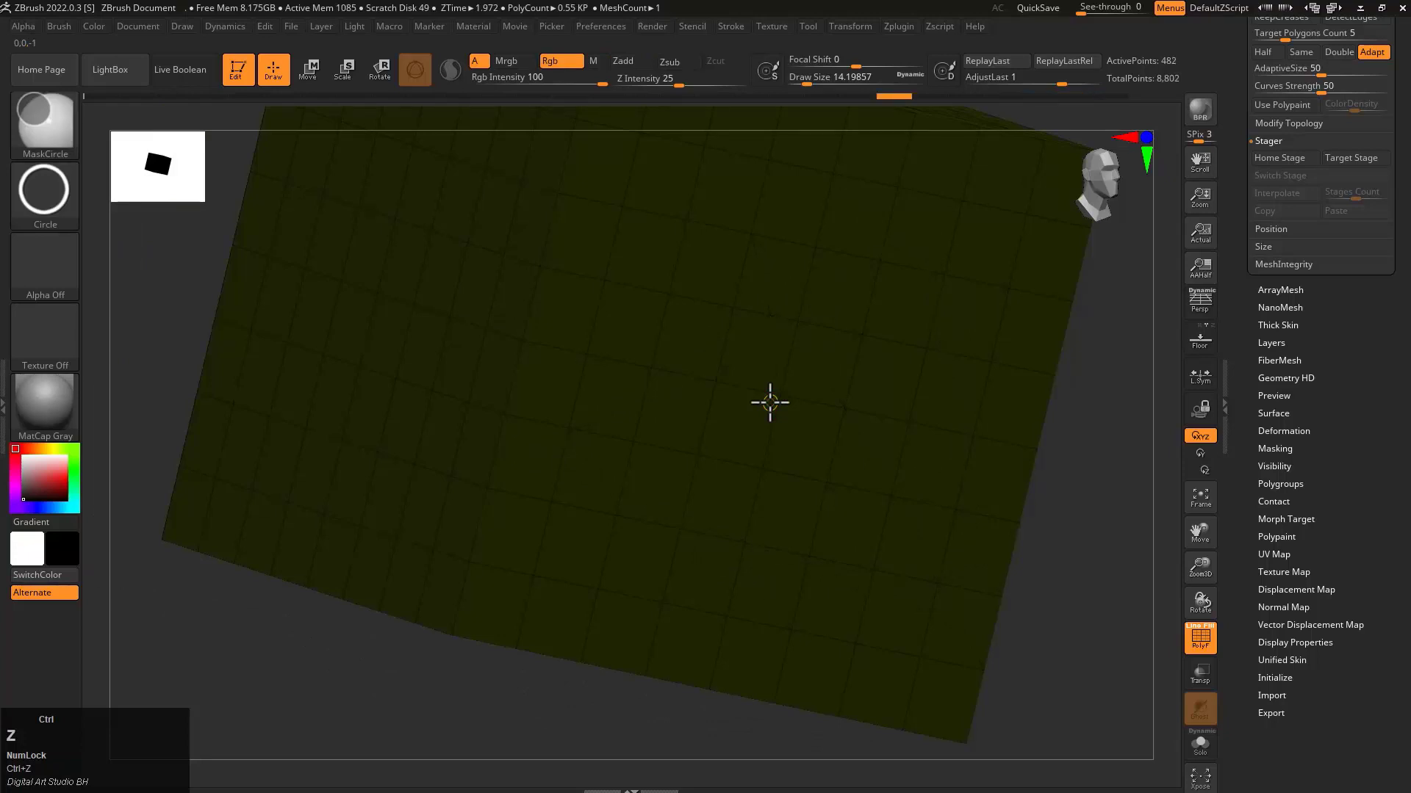
pyautogui.hotkey('ctrl', 'z')
pyautogui.press('space')
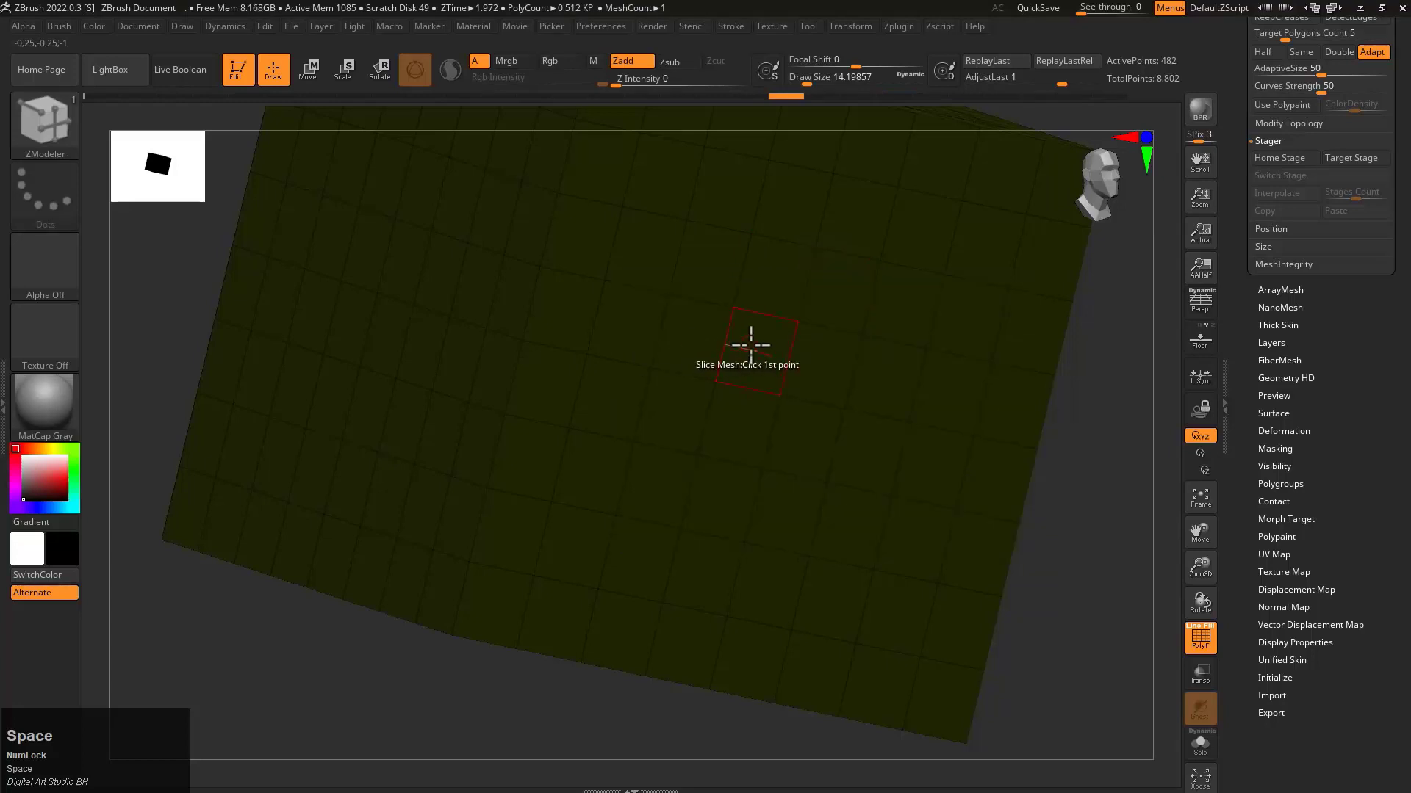
pyautogui.click(750, 344)
pyautogui.click(756, 340)
# Choose the Delete polygon action with A Single Poly as target and delete one polygon on the cube's front face
pyautogui.press('space')
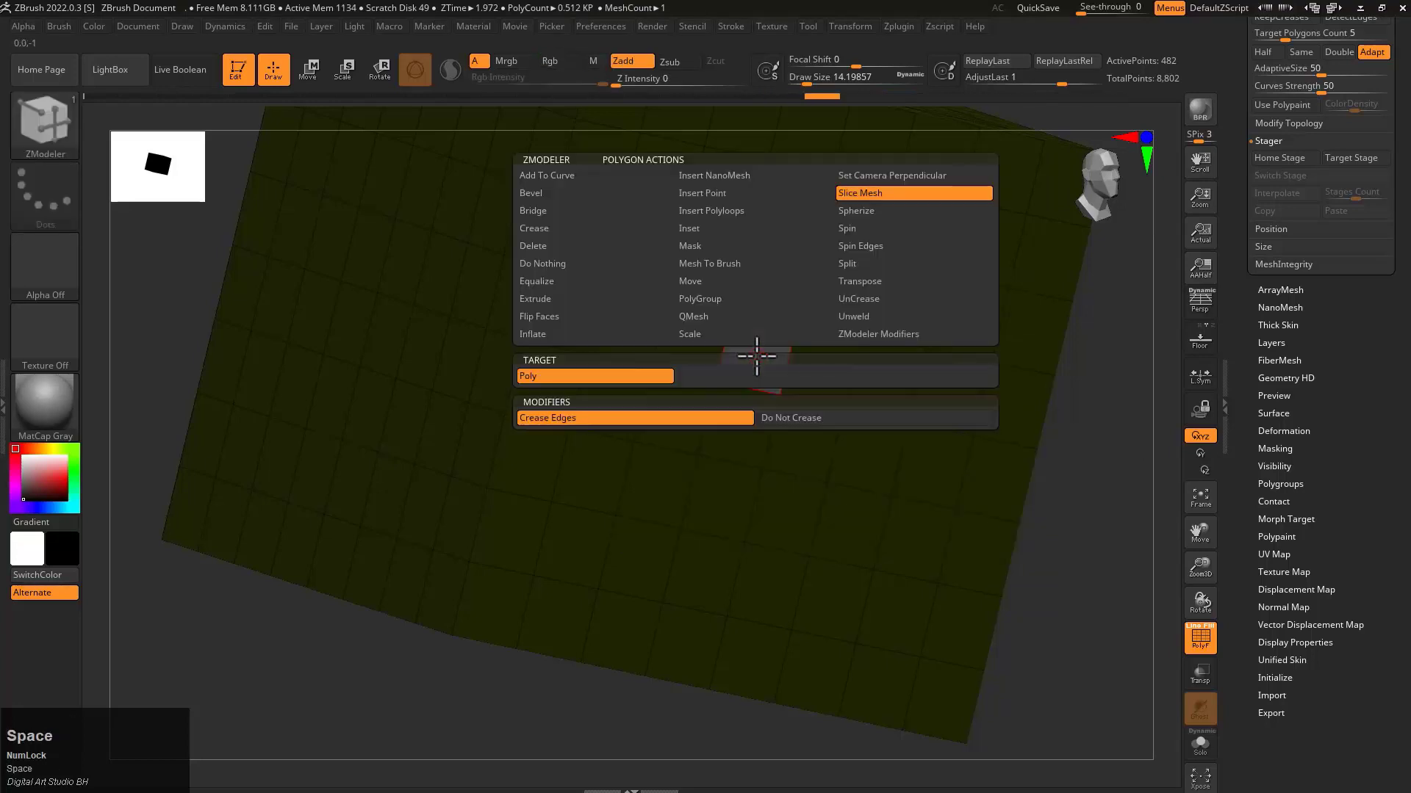
pyautogui.click(569, 247)
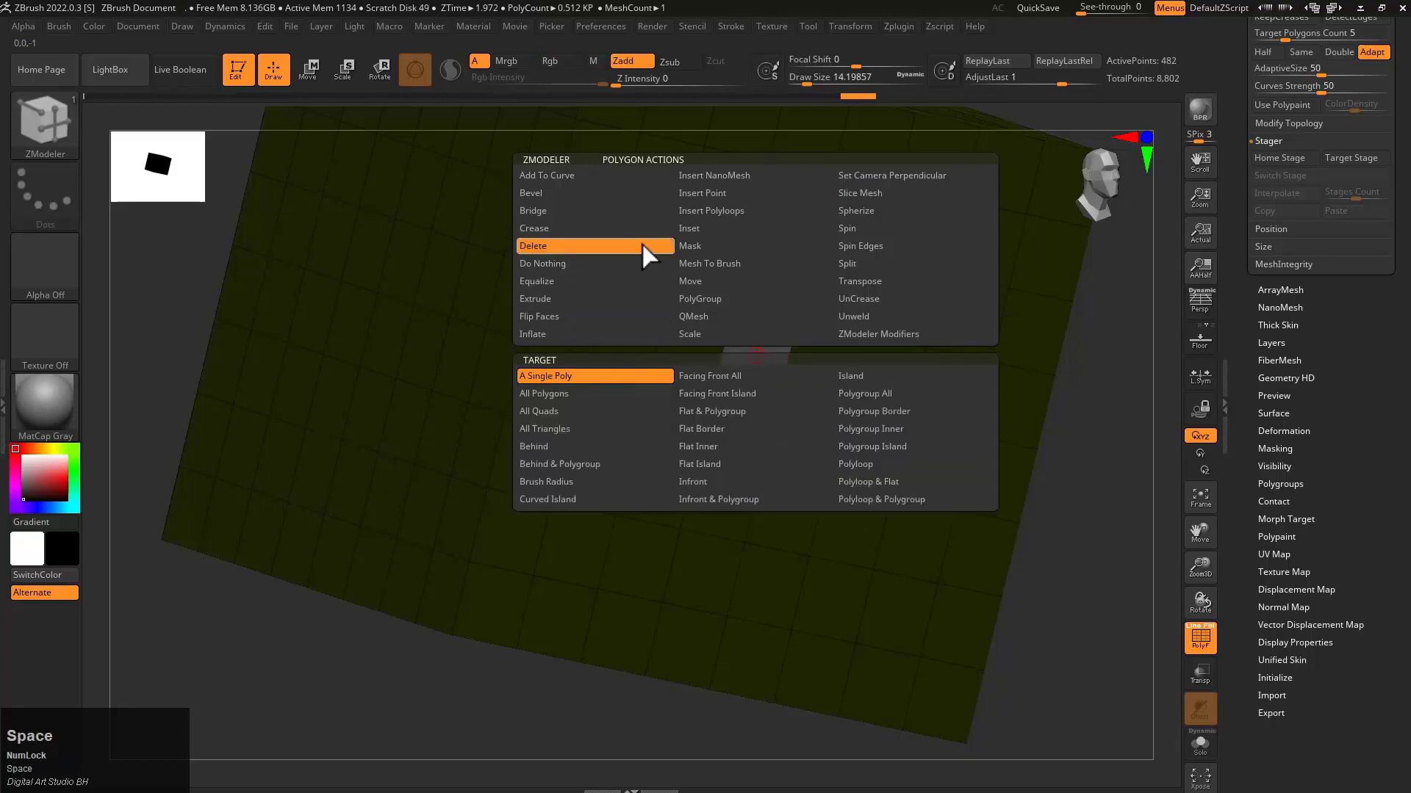
pyautogui.click(754, 373)
pyautogui.moveTo(757, 375); pyautogui.dragTo(870, 301, button='right')
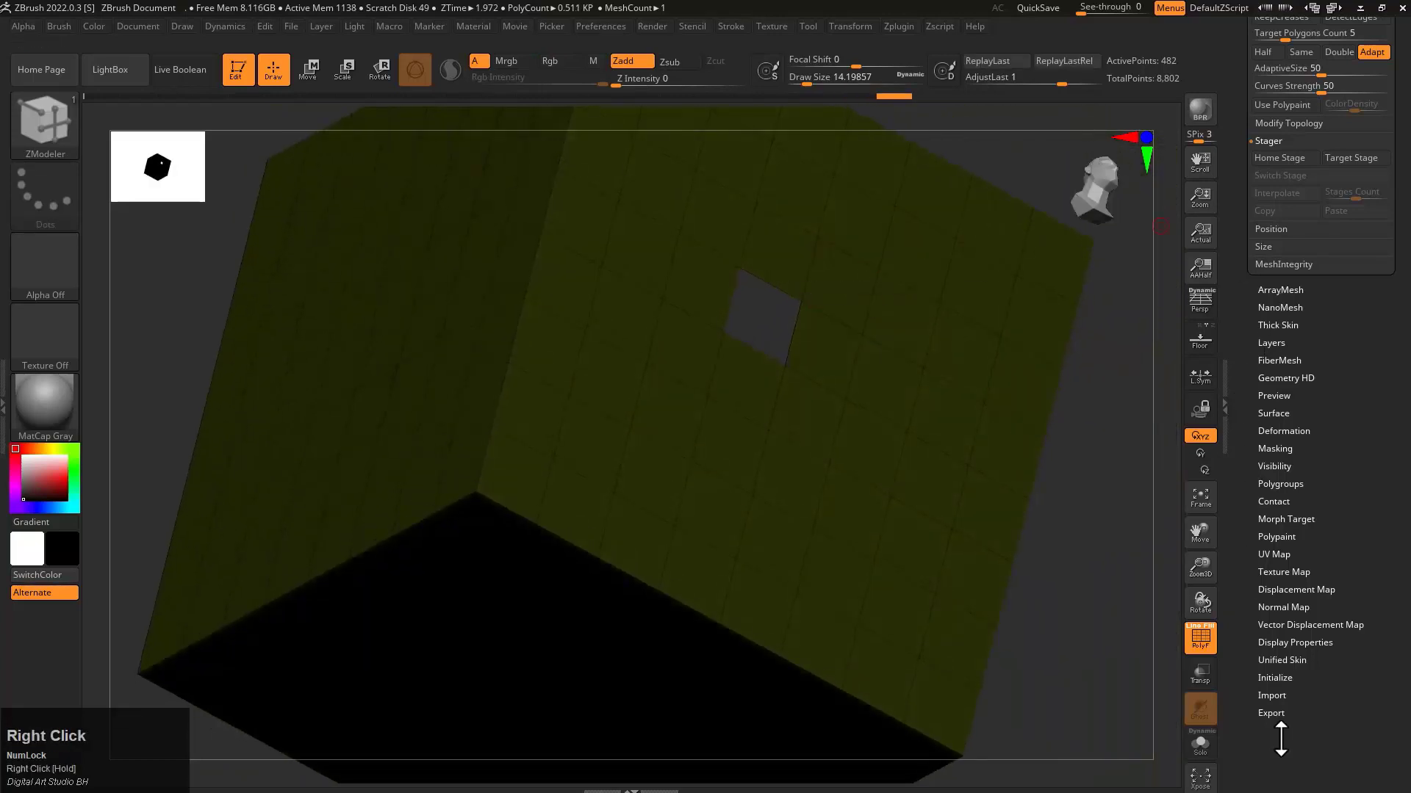
# Turn on Double in the display properties so both sides of the mesh are shown around the hole
pyautogui.click(1281, 646)
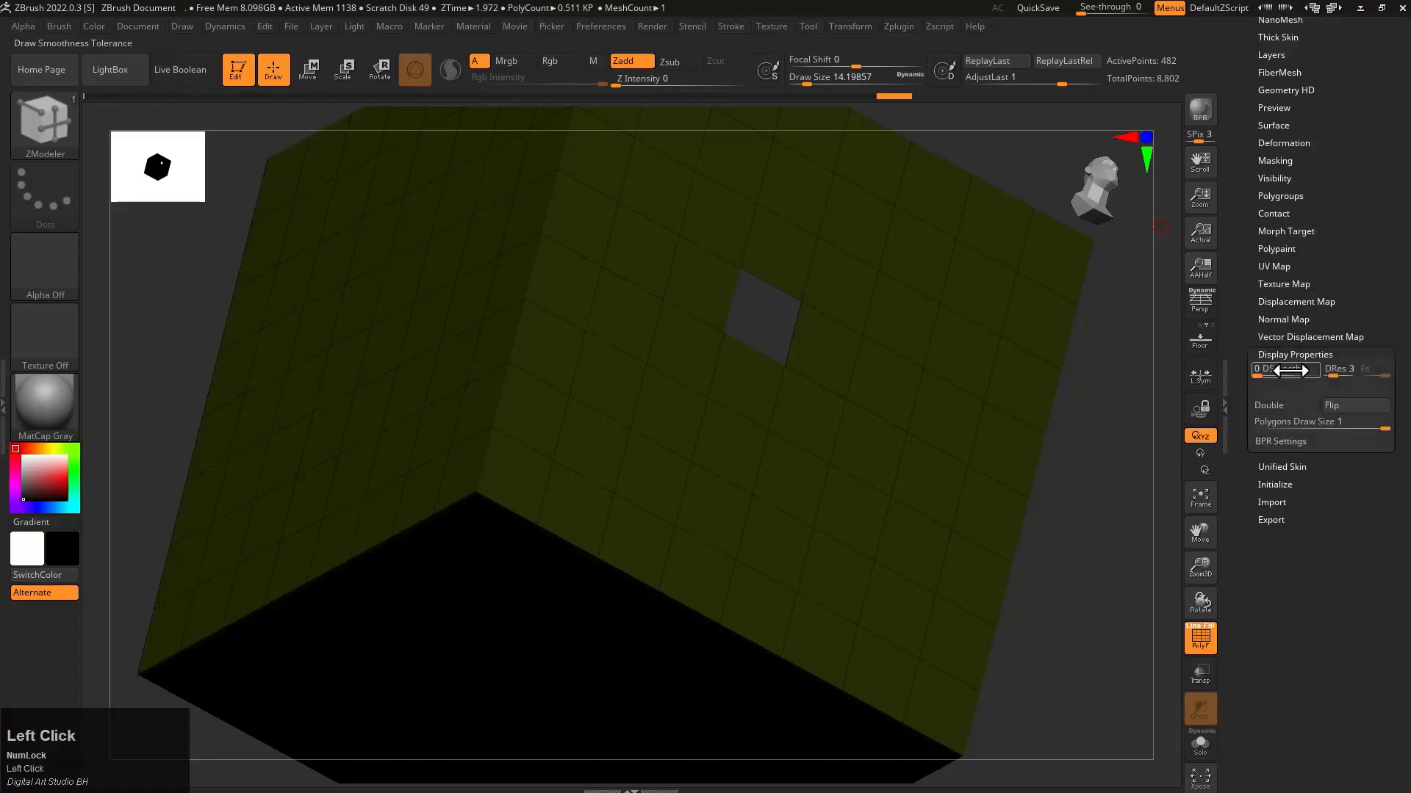
pyautogui.click(1285, 404)
pyautogui.moveTo(771, 338); pyautogui.dragTo(748, 456, button='right')
# Choose the Bridge edge action and bridge two opposite edges of the square hole to close it
pyautogui.press('space')
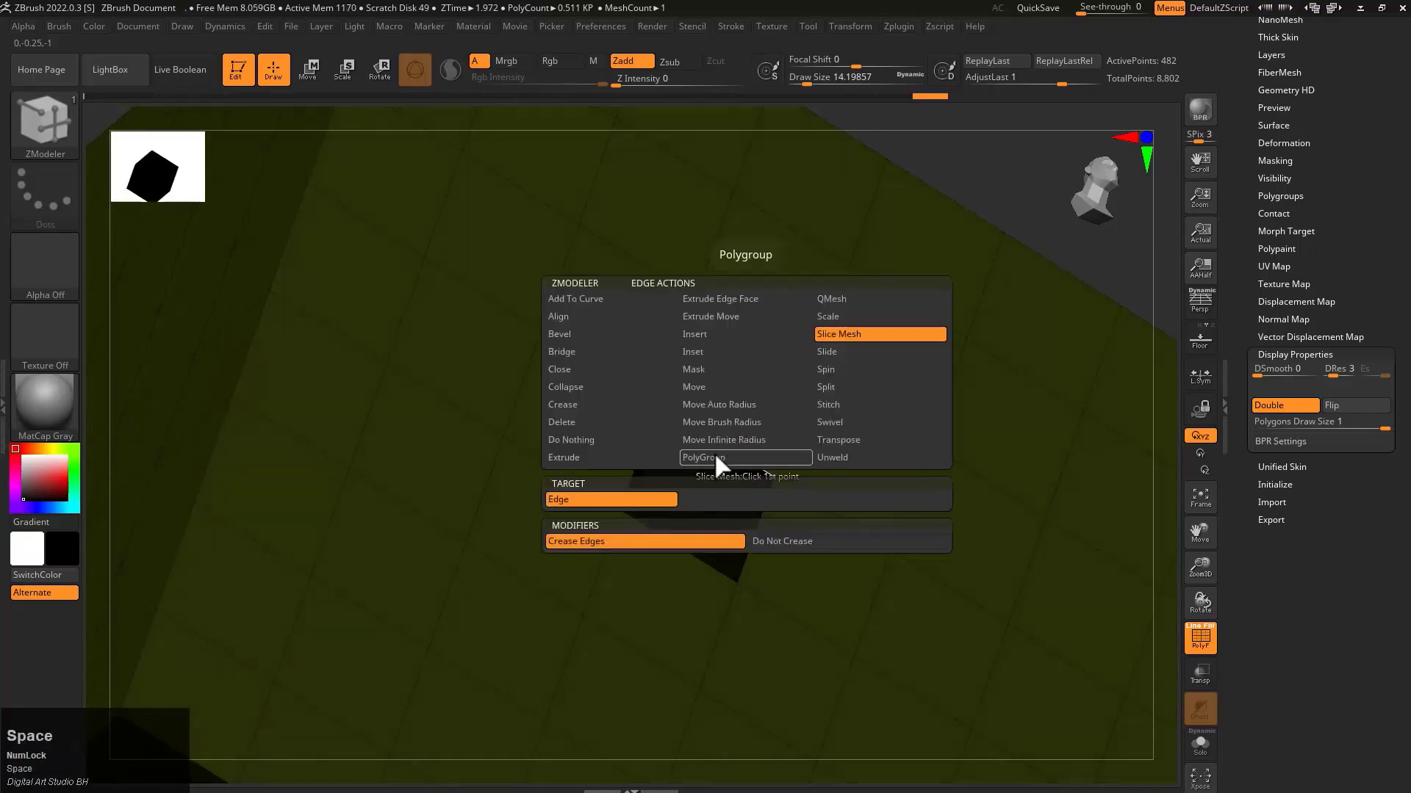
pyautogui.click(623, 352)
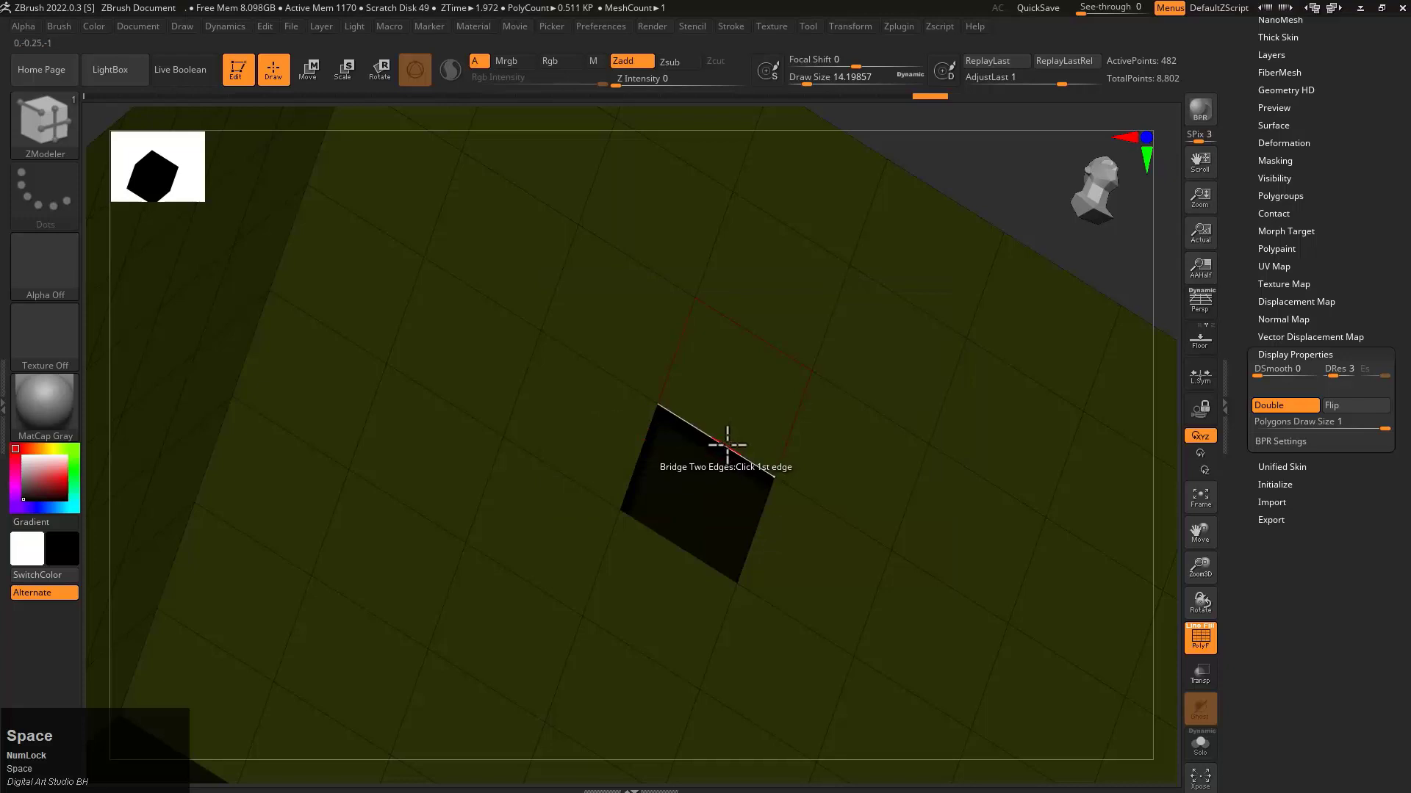
pyautogui.click(727, 444)
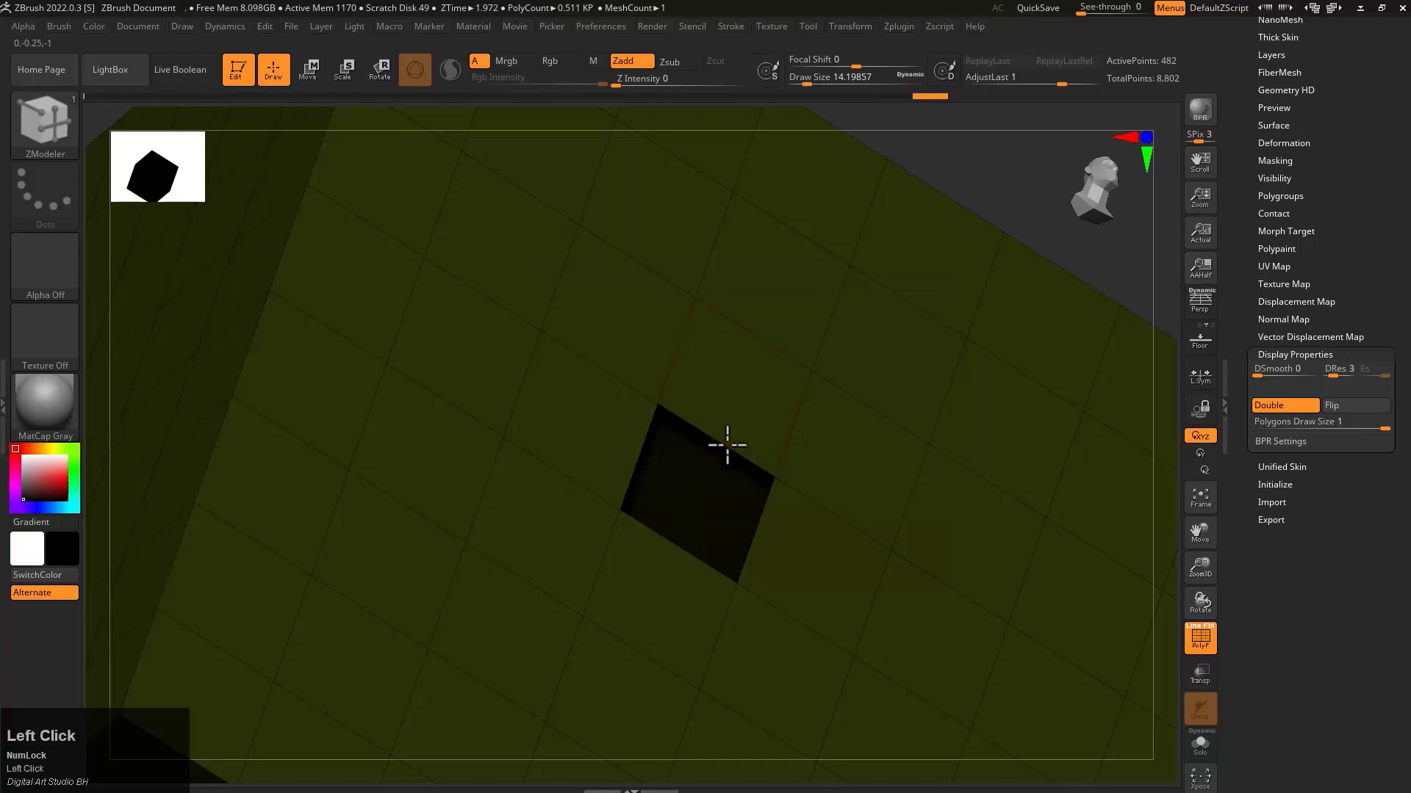
pyautogui.click(674, 549)
# Undo the bridge, the double-sided display and the polygon deletion on the cube
pyautogui.moveTo(812, 441); pyautogui.dragTo(683, 466, button='right')
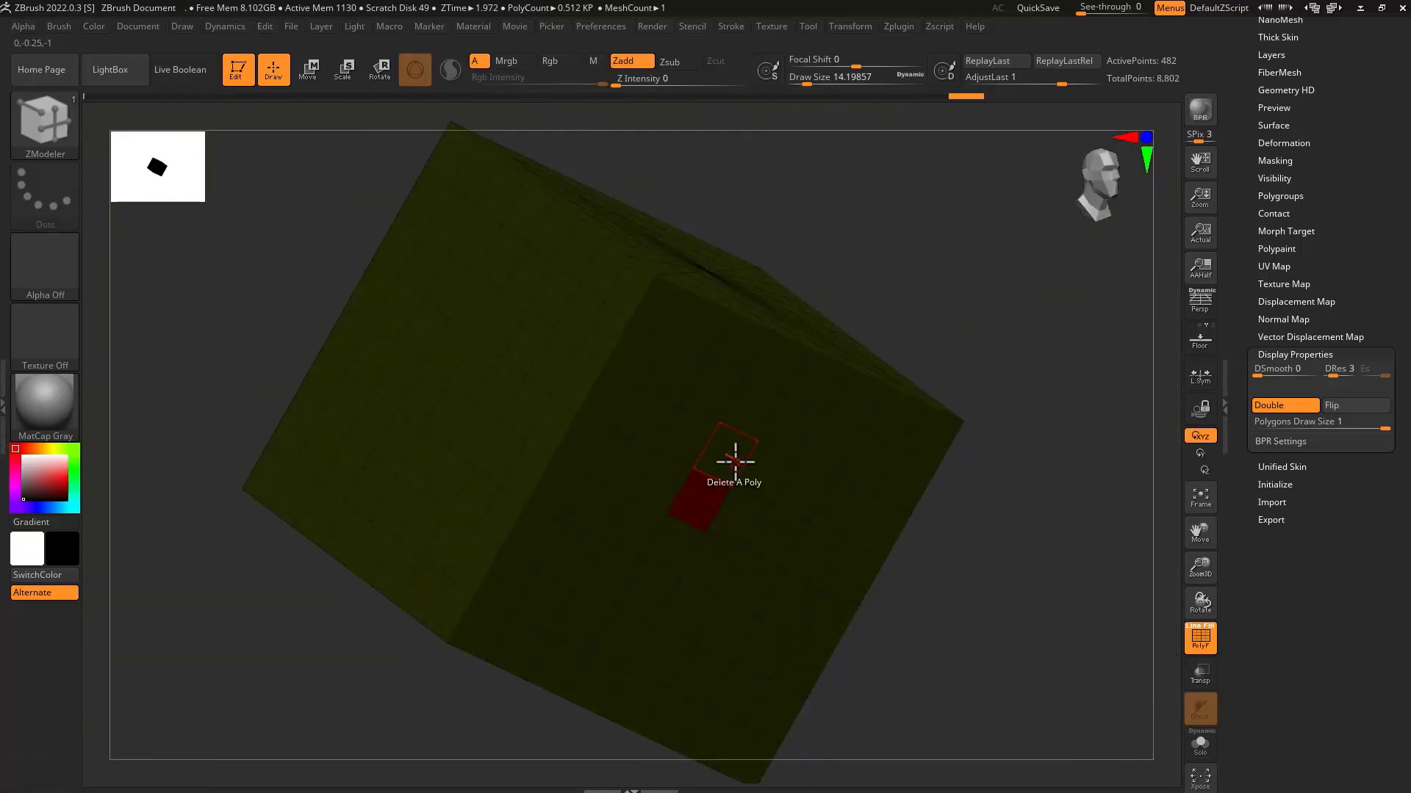
pyautogui.click(736, 461)
pyautogui.hotkey('ctrl', 'z')
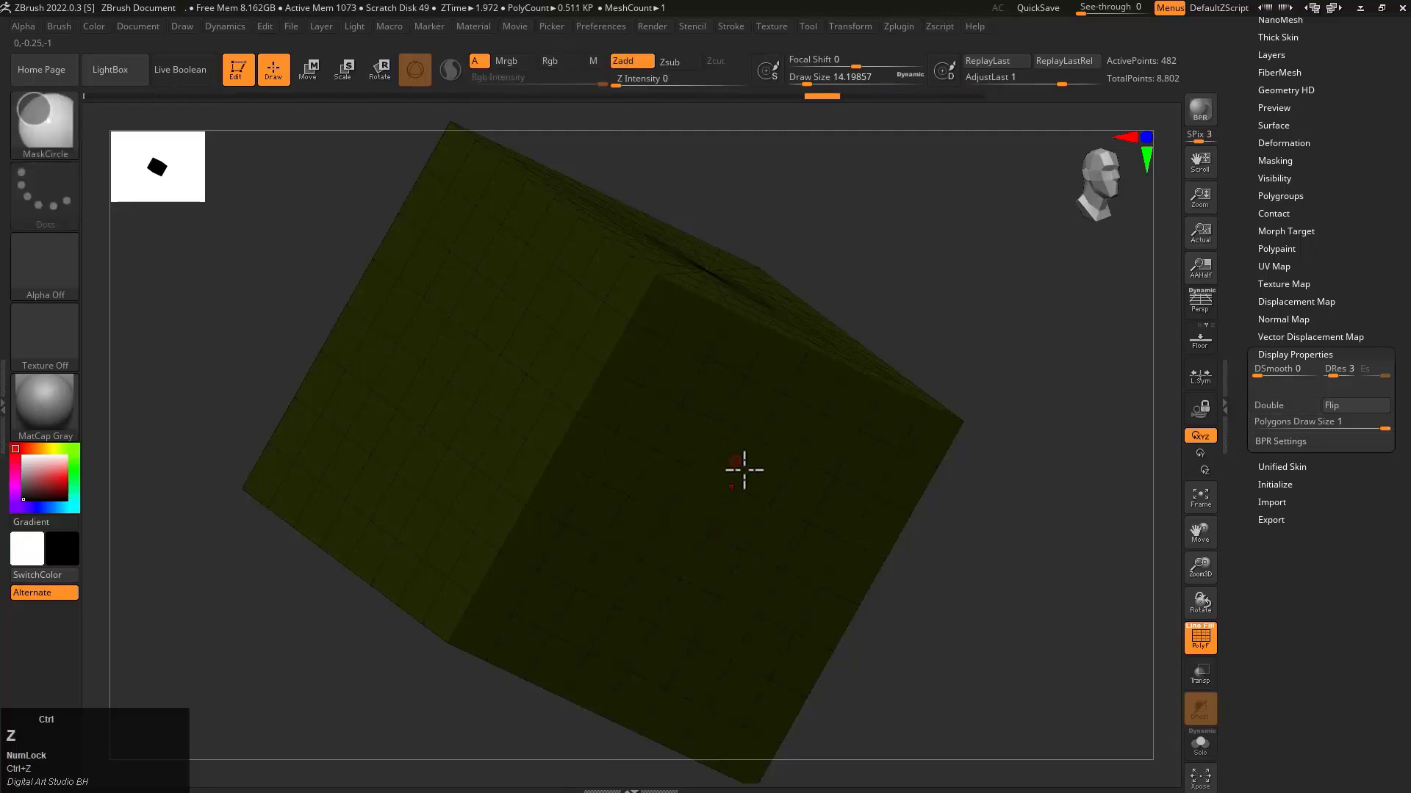
# Choose the Inset edge action, try insetting edges on the cube's front face, and undo them
pyautogui.press('space')
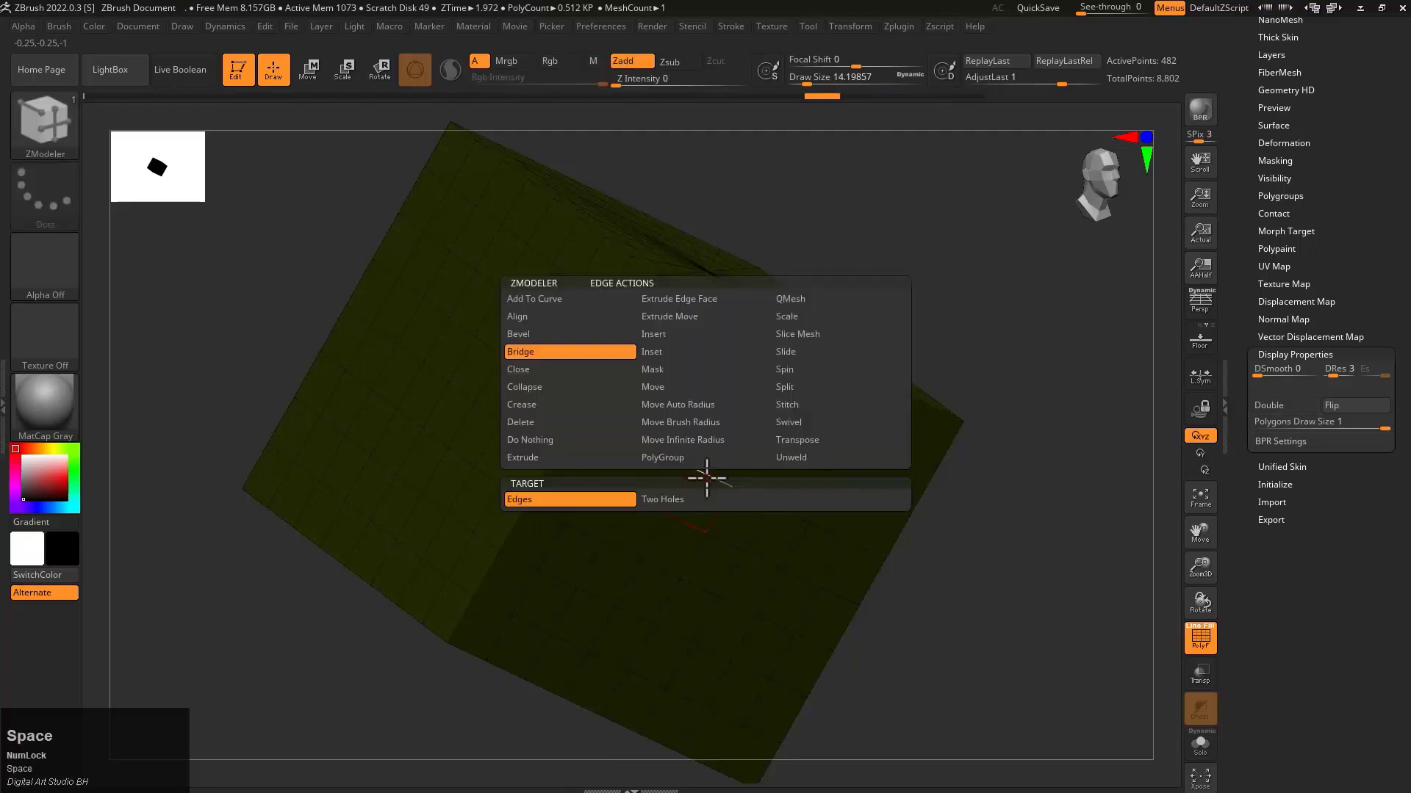
pyautogui.click(691, 352)
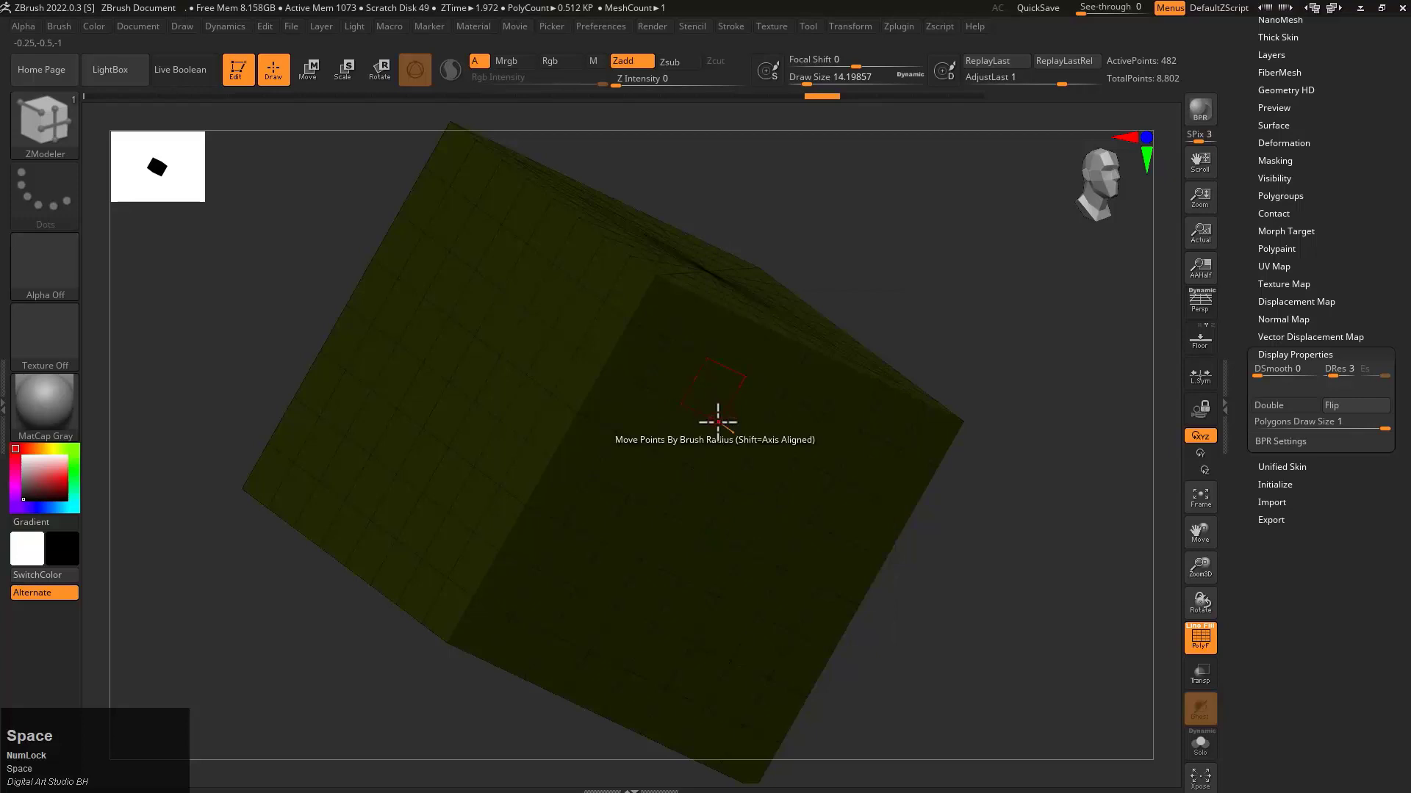
pyautogui.moveTo(732, 419); pyautogui.dragTo(750, 398)
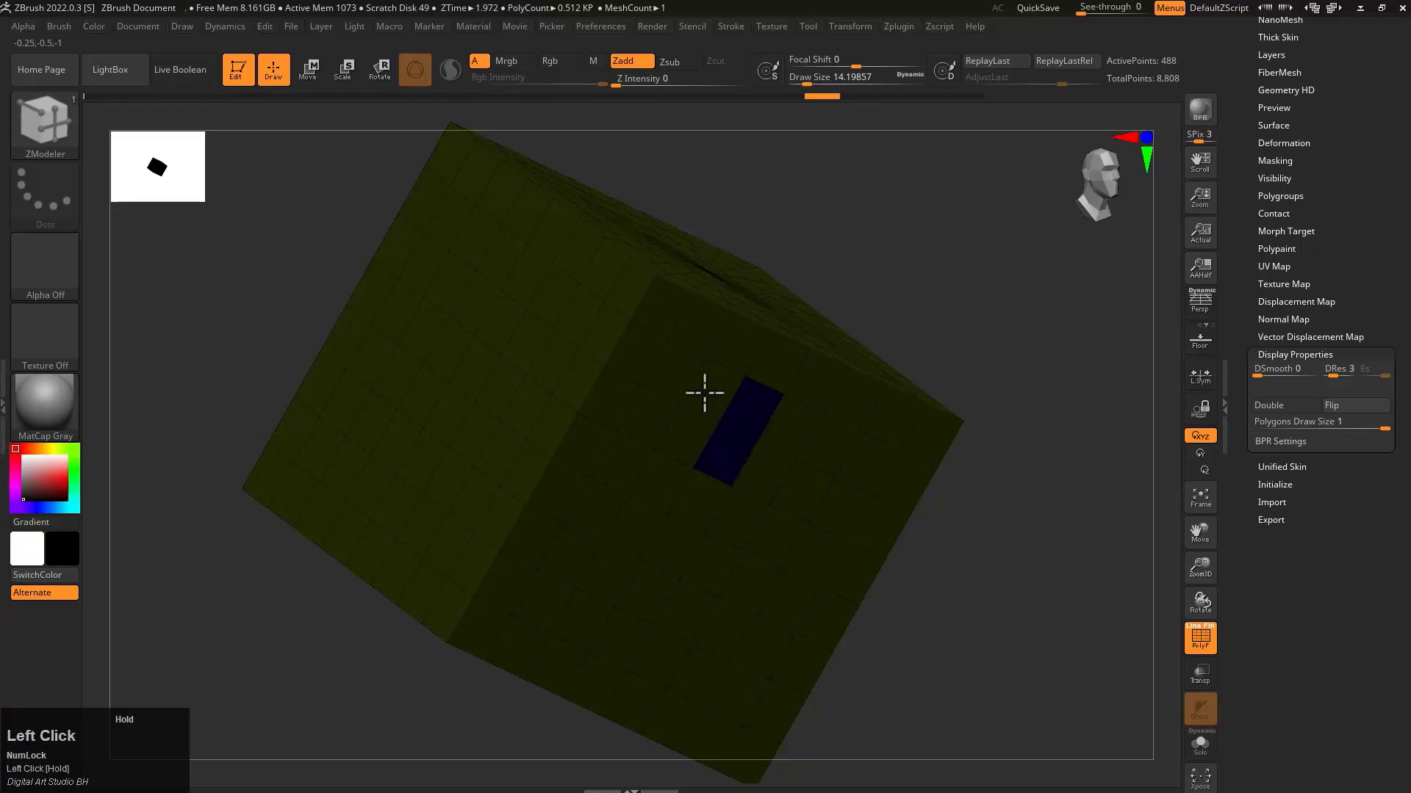
pyautogui.moveTo(705, 393); pyautogui.dragTo(780, 365)
pyautogui.hotkey('ctrl', 'z')
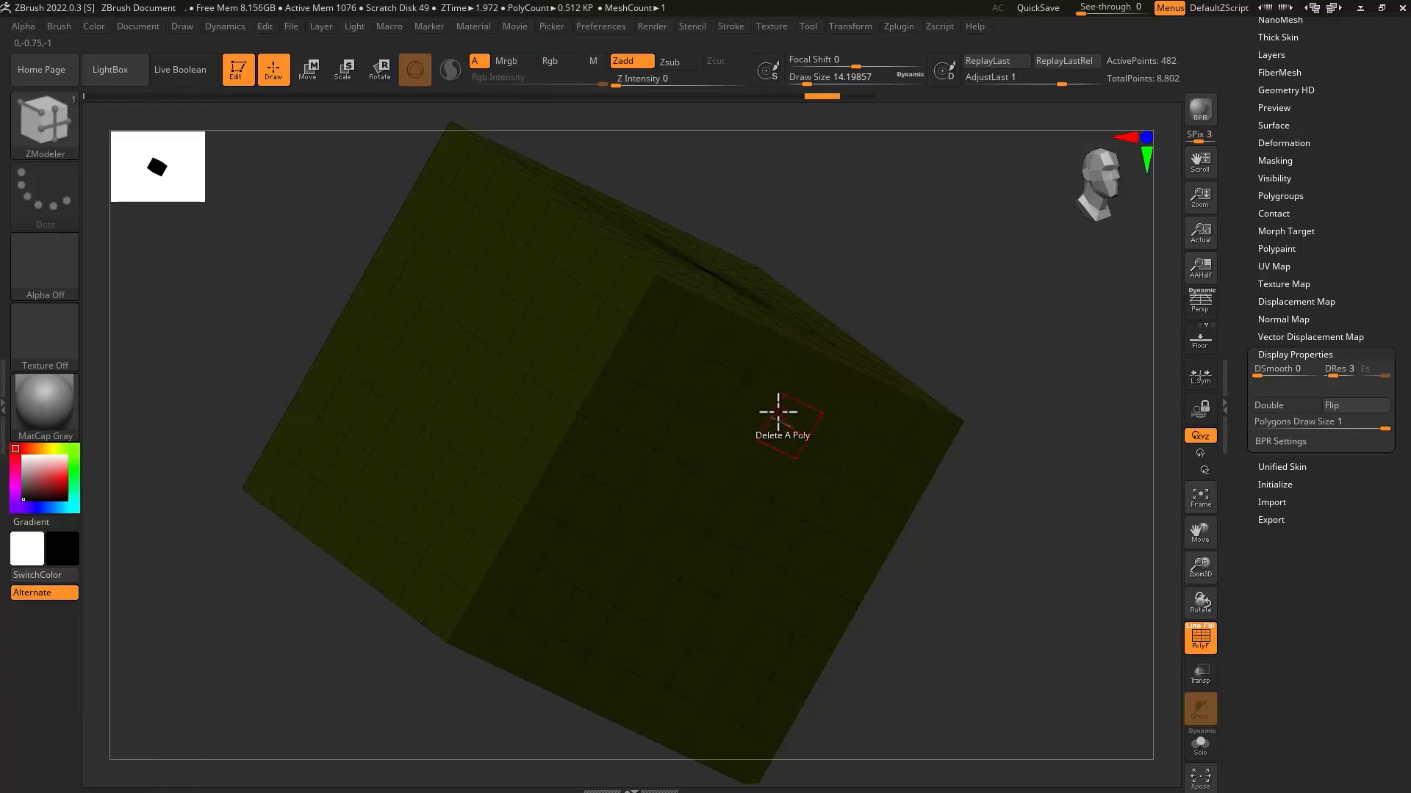
pyautogui.moveTo(778, 411); pyautogui.dragTo(775, 410)
pyautogui.keyDown('ctrl'); pyautogui.moveTo(766, 404); pyautogui.dragTo(906, 422, button='right'); pyautogui.keyUp('ctrl')
pyautogui.hotkey('ctrl', 'z')
# Inset neighbouring edges near the upper border of the cube's front face
pyautogui.moveTo(800, 434); pyautogui.dragTo(784, 404, button='right')
pyautogui.moveTo(805, 377); pyautogui.dragTo(812, 362)
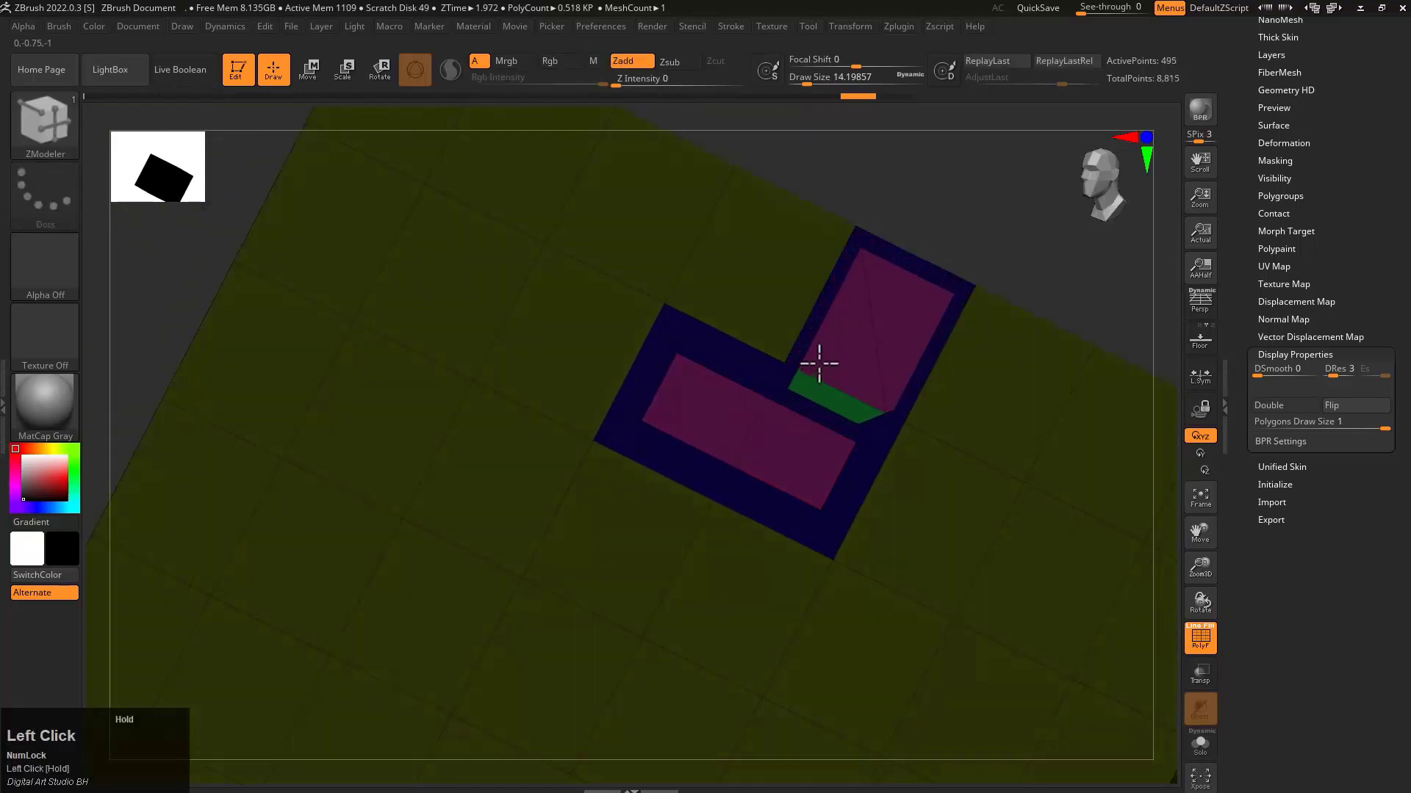
pyautogui.moveTo(712, 332); pyautogui.dragTo(728, 315)
# Undo the neighbouring edge insets on the cube's front face
pyautogui.hotkey('ctrl', 'z')
pyautogui.hotkey('ctrl', 'z')
pyautogui.hotkey('ctrl', 'z')
pyautogui.hotkey('ctrl', 'z')
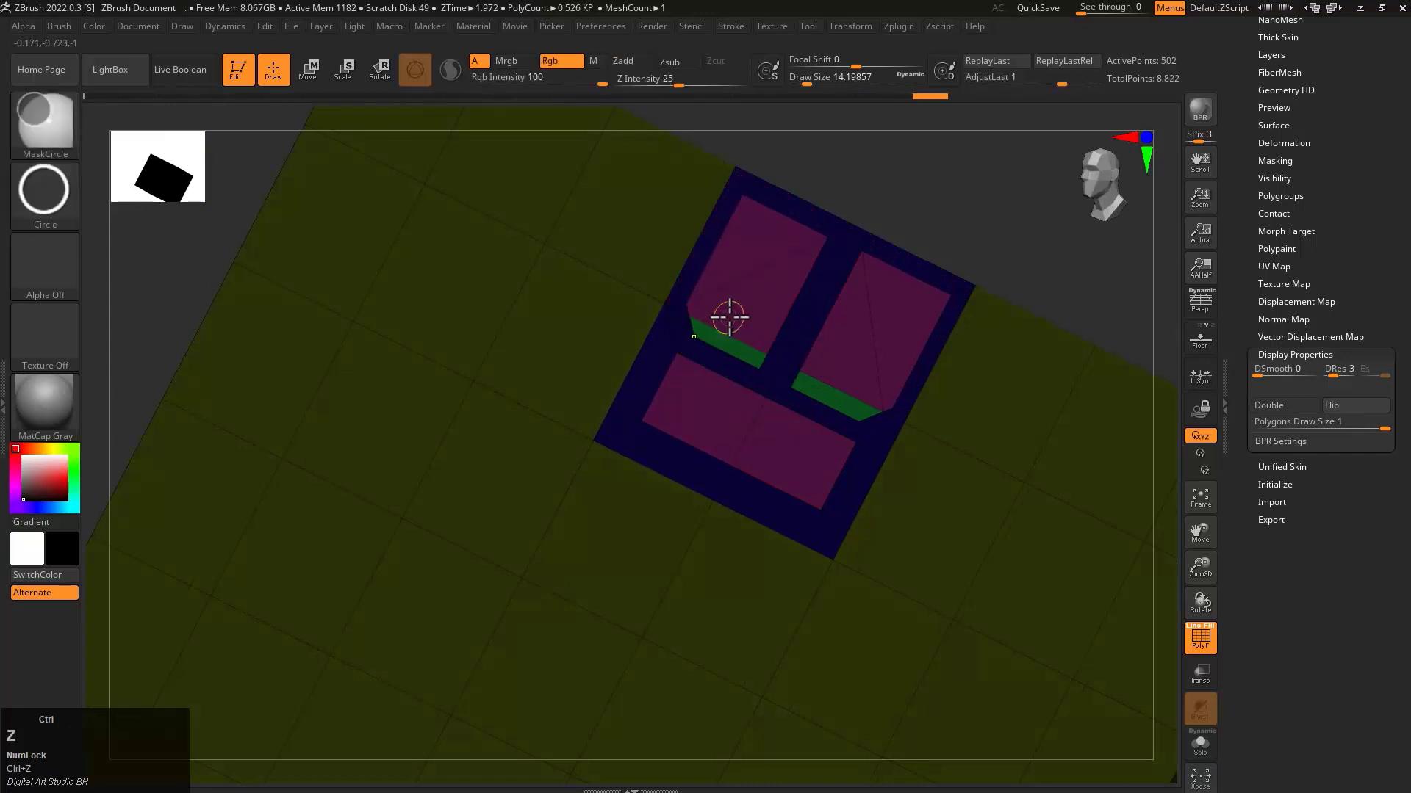
pyautogui.keyDown('alt'); pyautogui.moveTo(735, 317); pyautogui.dragTo(529, 324, button='right'); pyautogui.keyUp('alt')
# Choose the Slide edge action and try sliding a complete edge loop on the cube's front face
pyautogui.press('space')
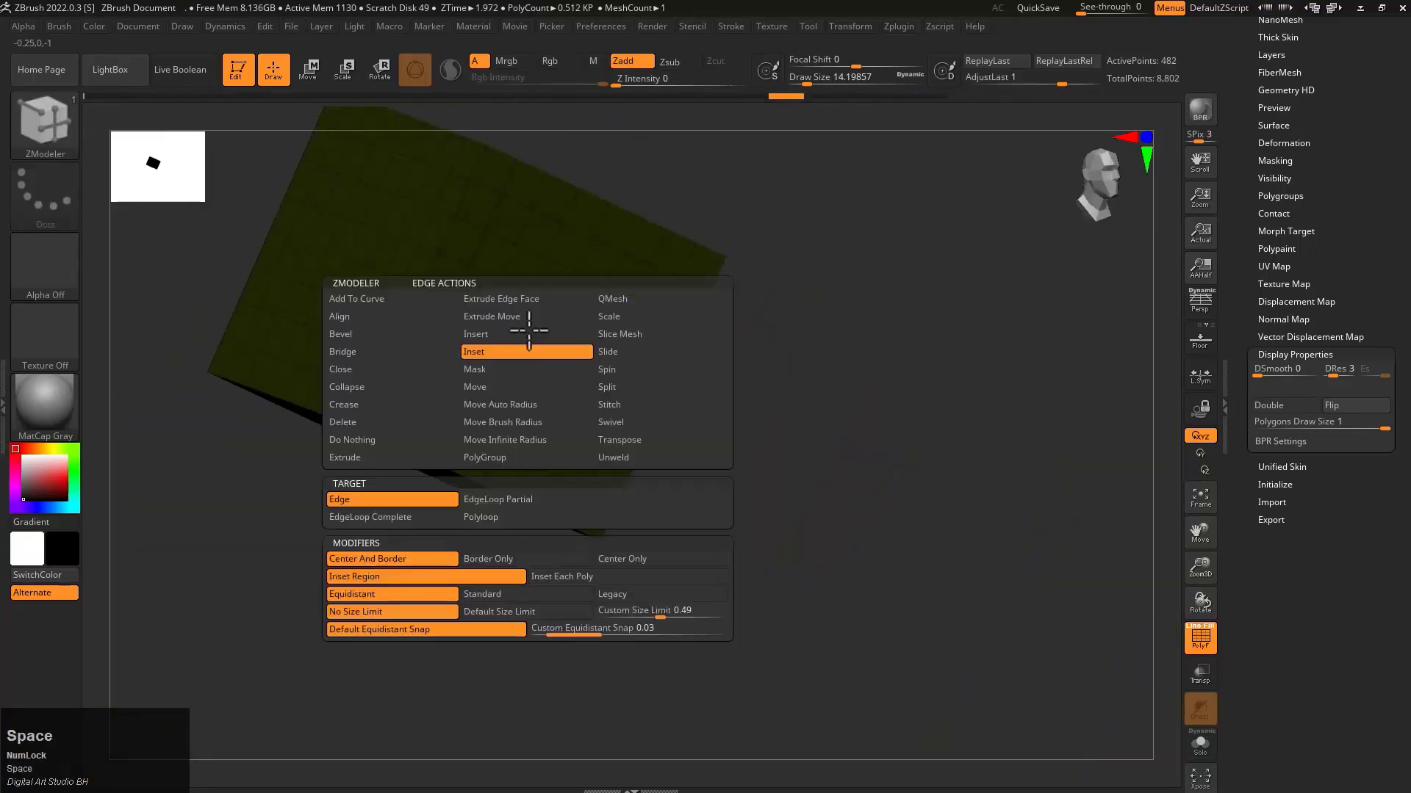
pyautogui.click(619, 353)
pyautogui.moveTo(639, 312); pyautogui.dragTo(563, 324, button='right')
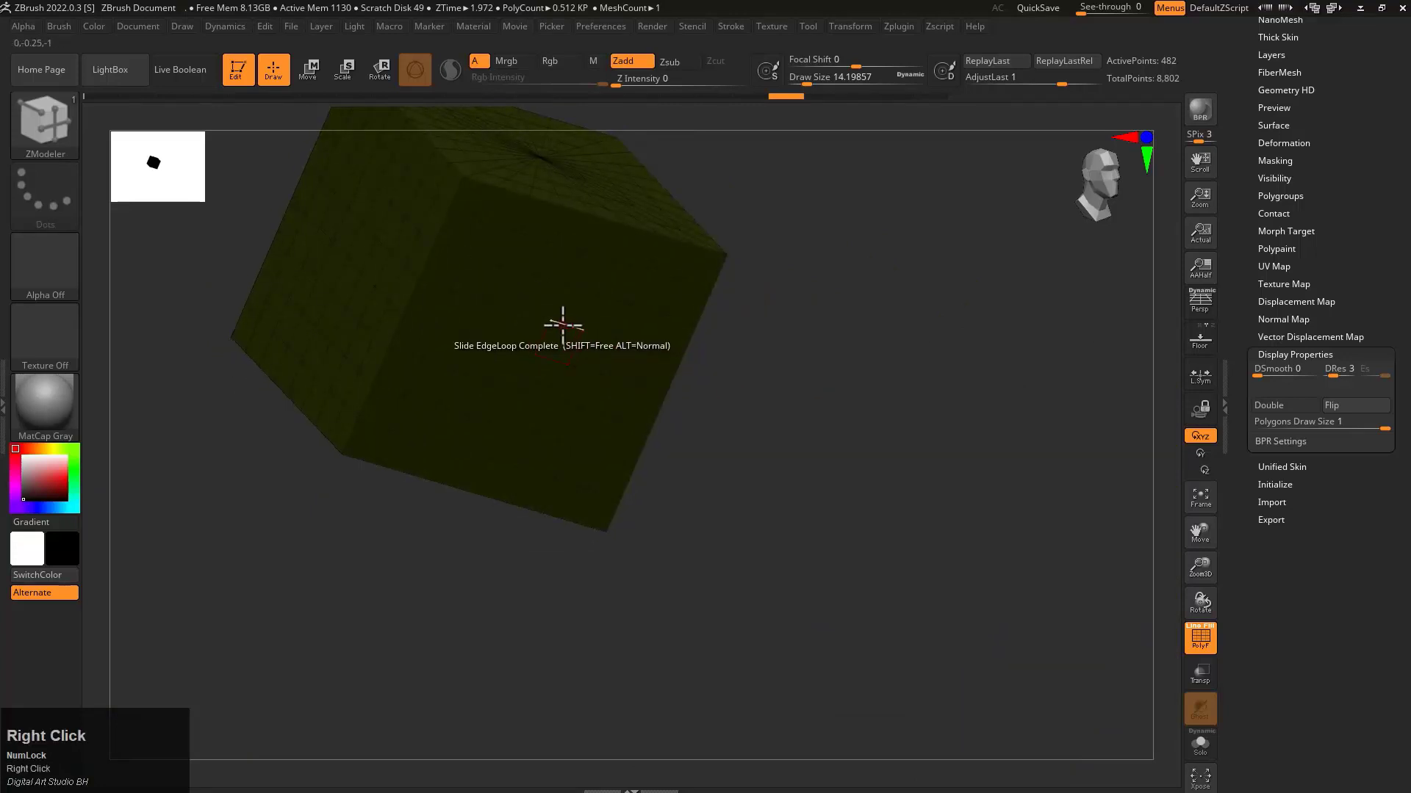
pyautogui.click(573, 313)
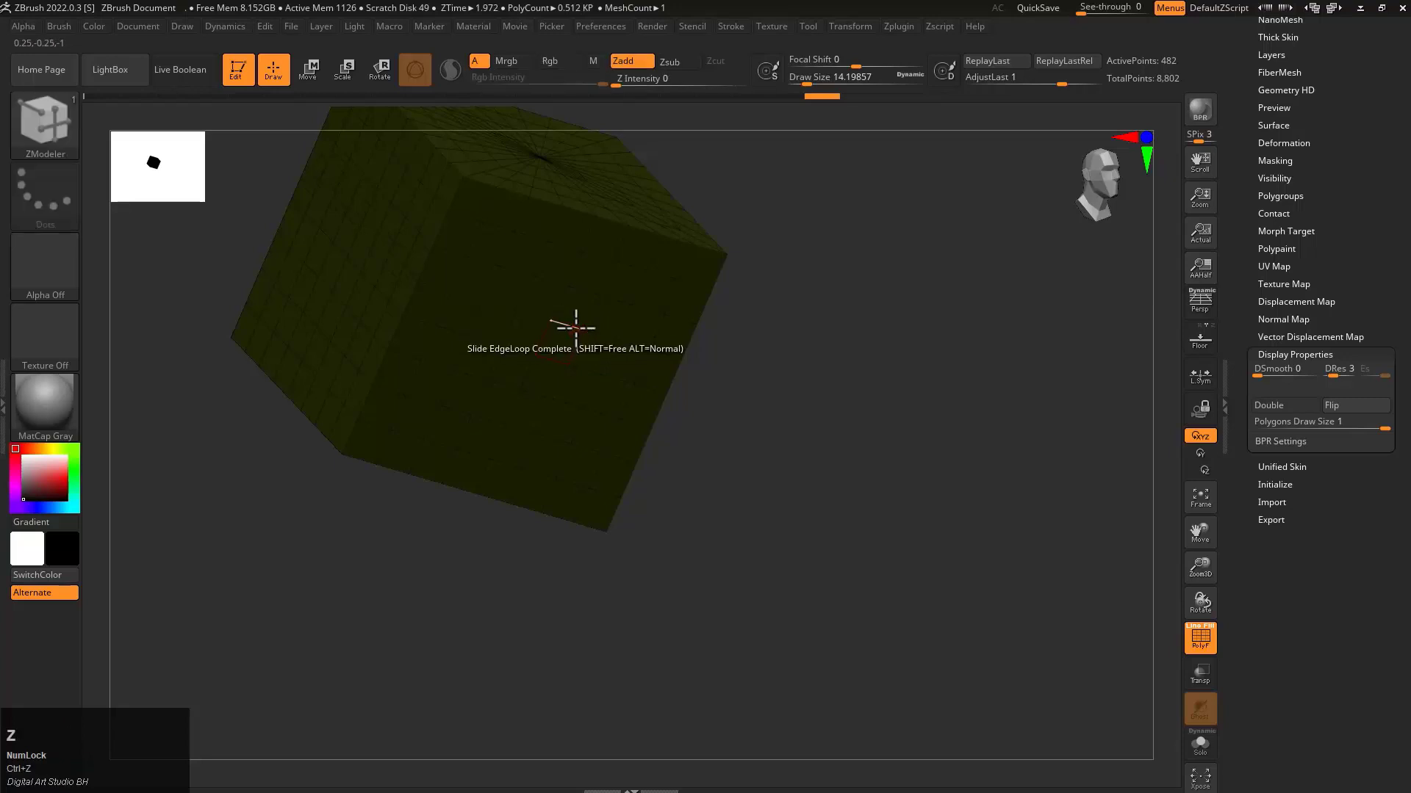
# Set the Slide target to Edge and try sliding a single edge on the cube's front face
pyautogui.press('space')
pyautogui.click(451, 493)
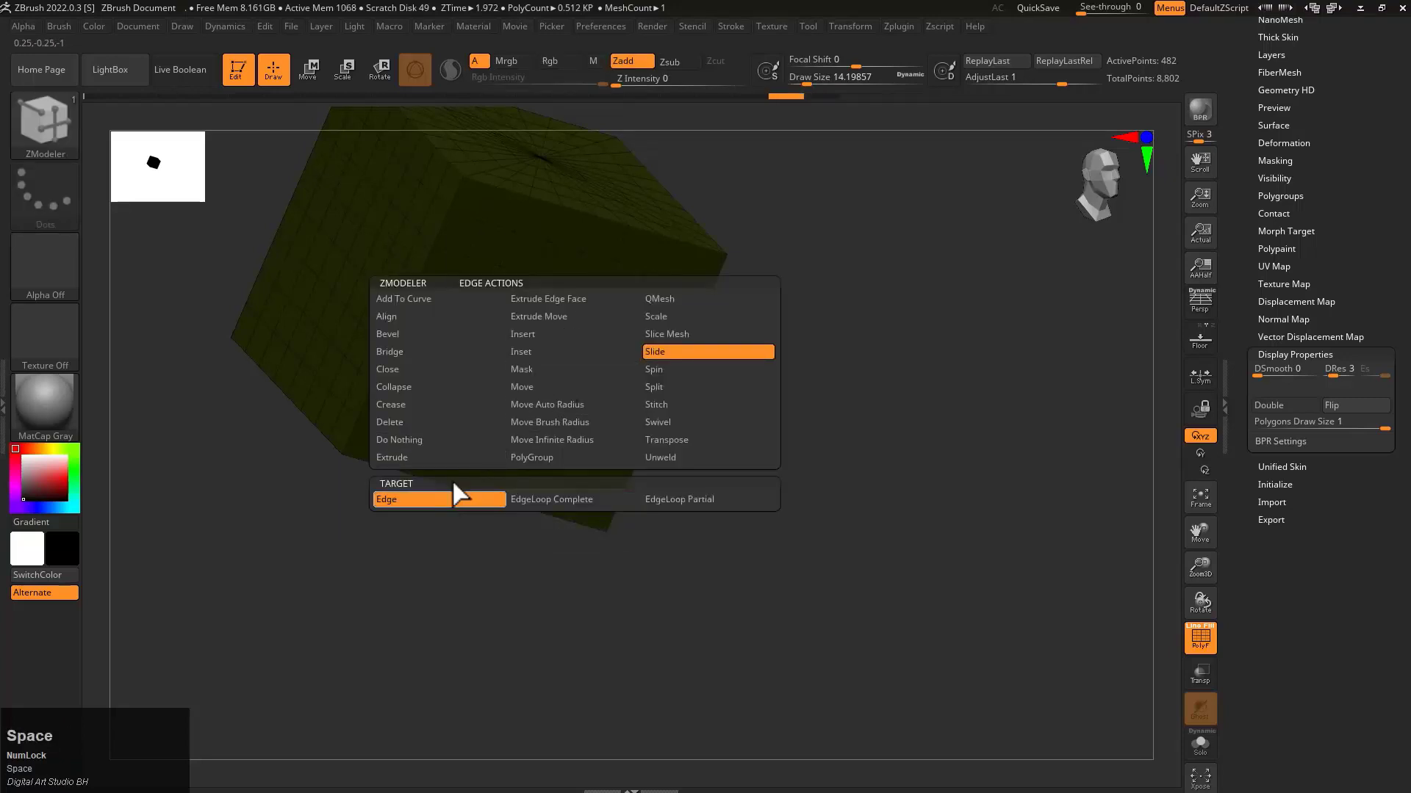
pyautogui.moveTo(569, 325); pyautogui.dragTo(580, 303)
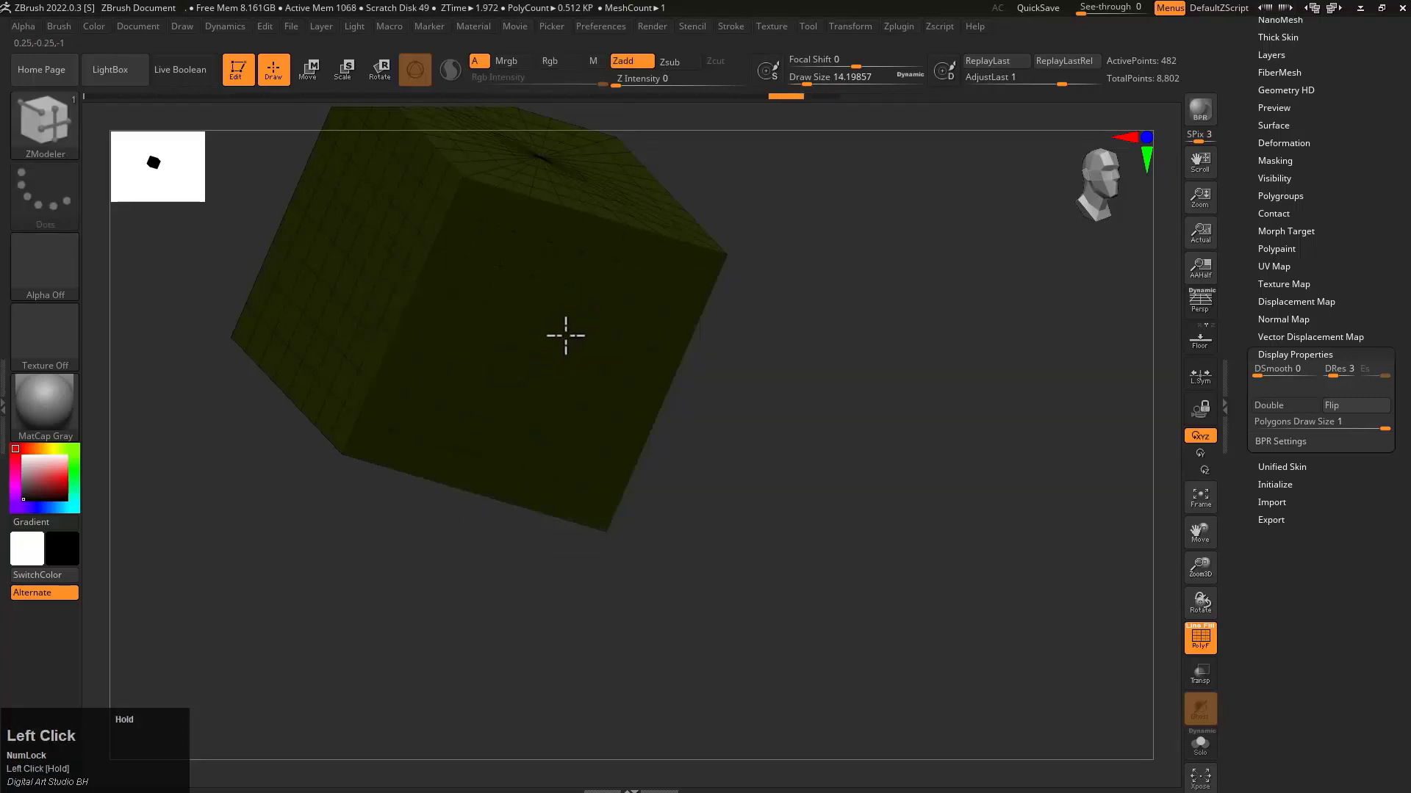
# Set the Slide target to EdgeLoop Partial, try sliding a partial loop on the front face, and undo it
pyautogui.press('space')
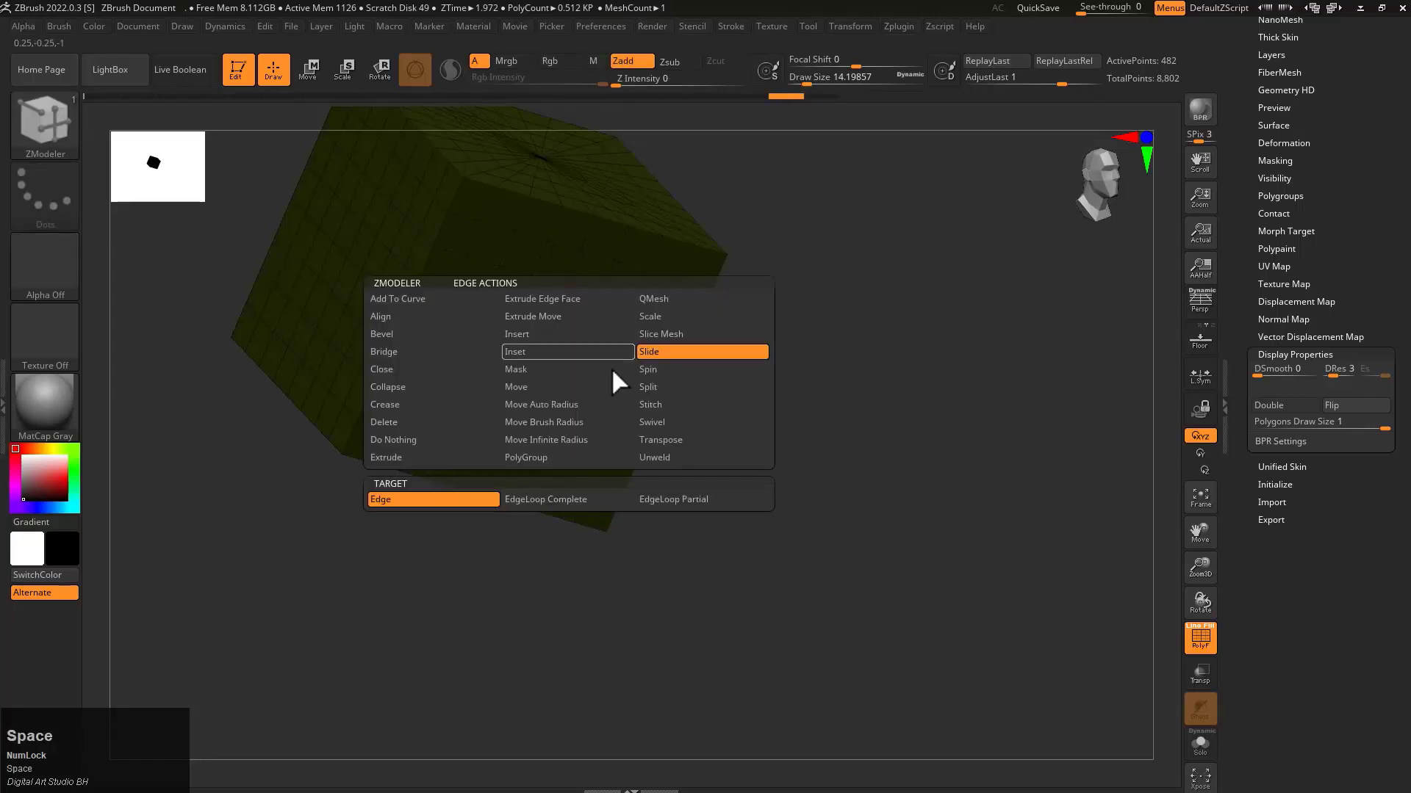
pyautogui.click(677, 499)
pyautogui.moveTo(560, 321); pyautogui.dragTo(573, 307)
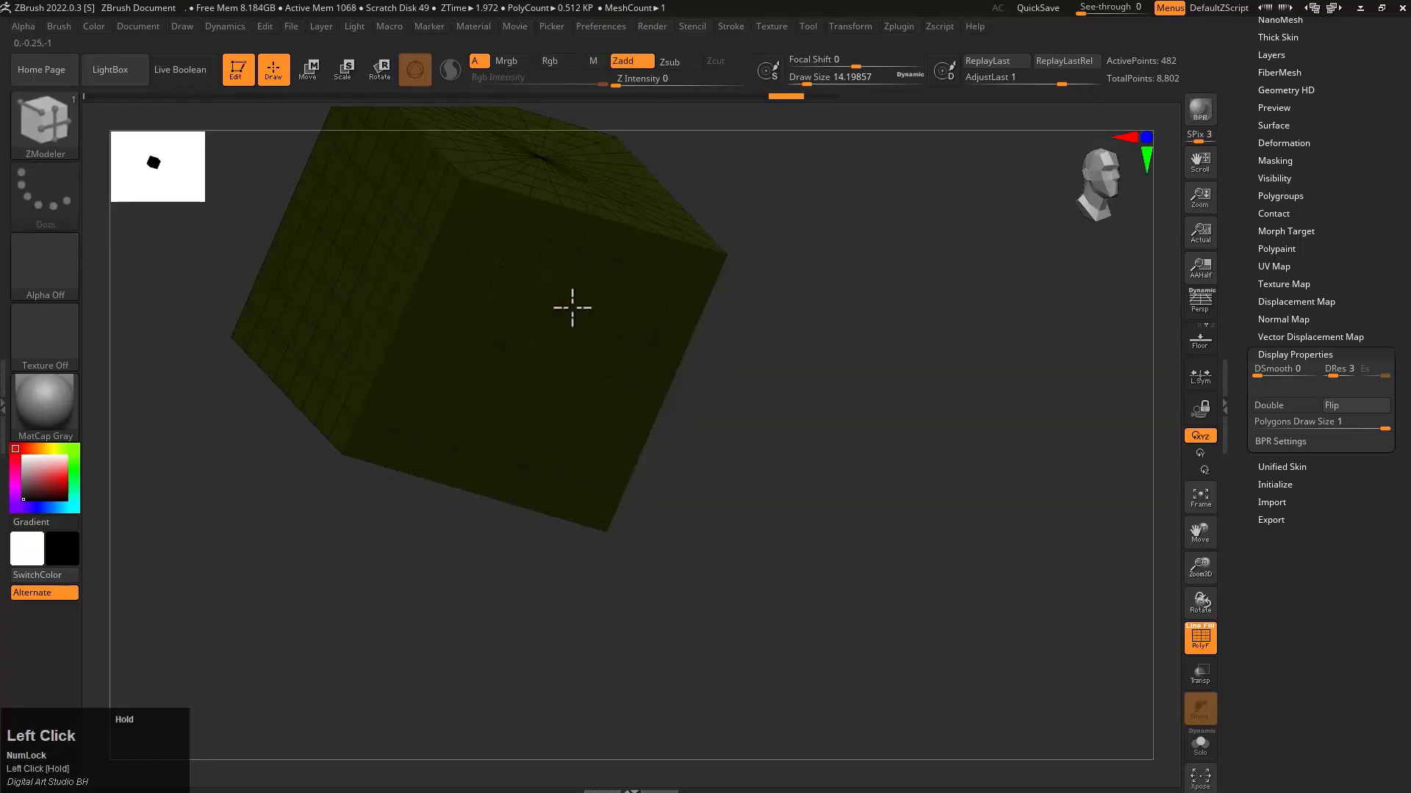
pyautogui.hotkey('ctrl', 'z')
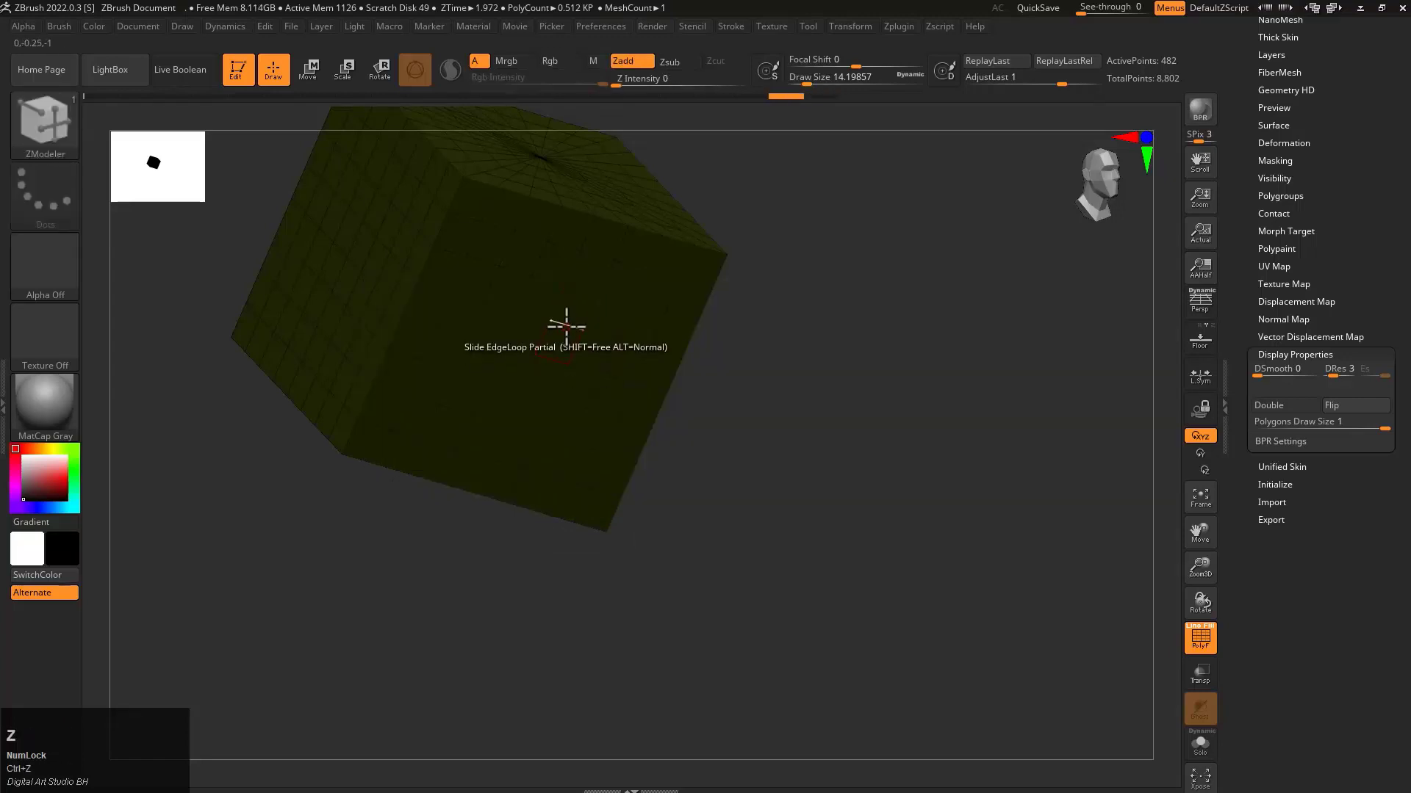
# Choose the Spin edge action and spin edges on the cube's front face
pyautogui.press('space')
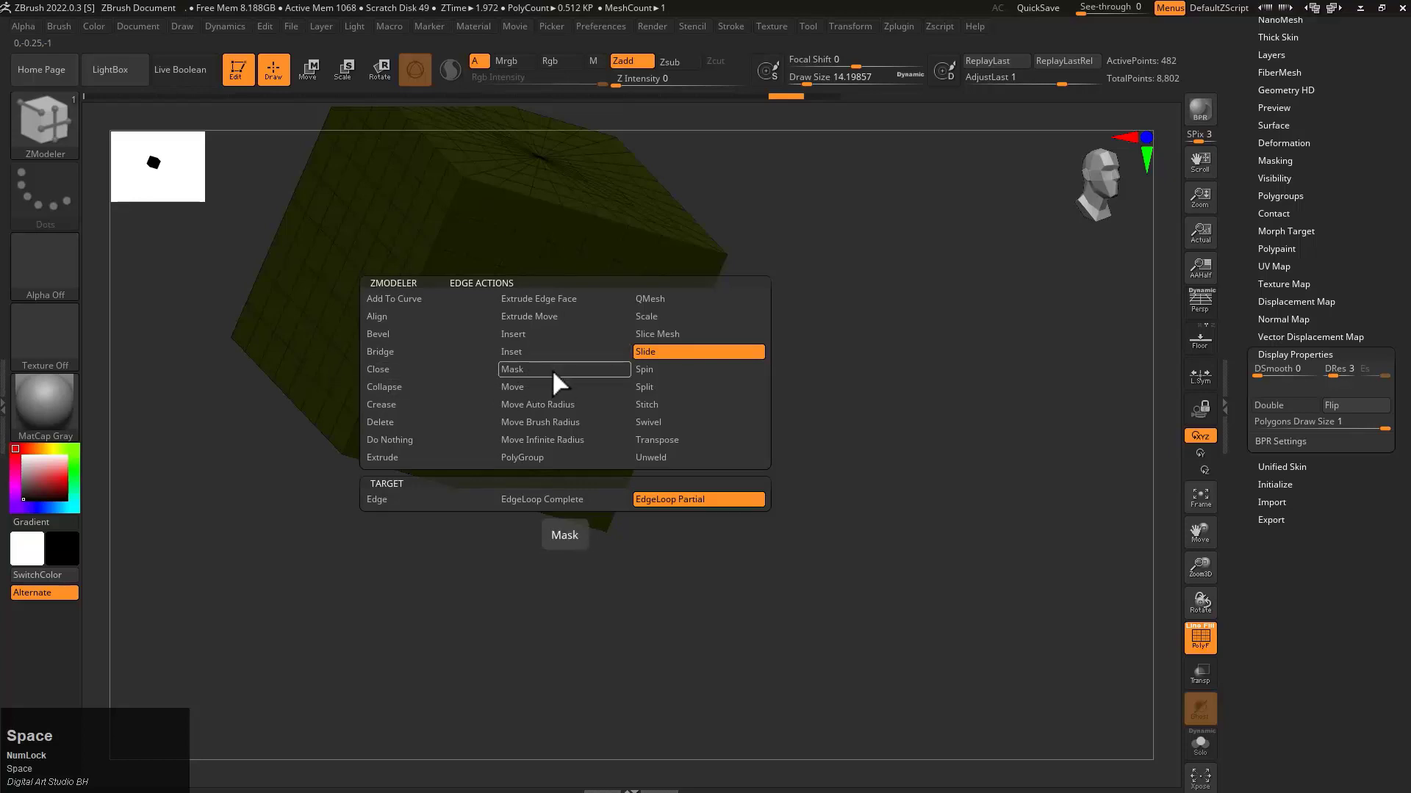
pyautogui.click(677, 367)
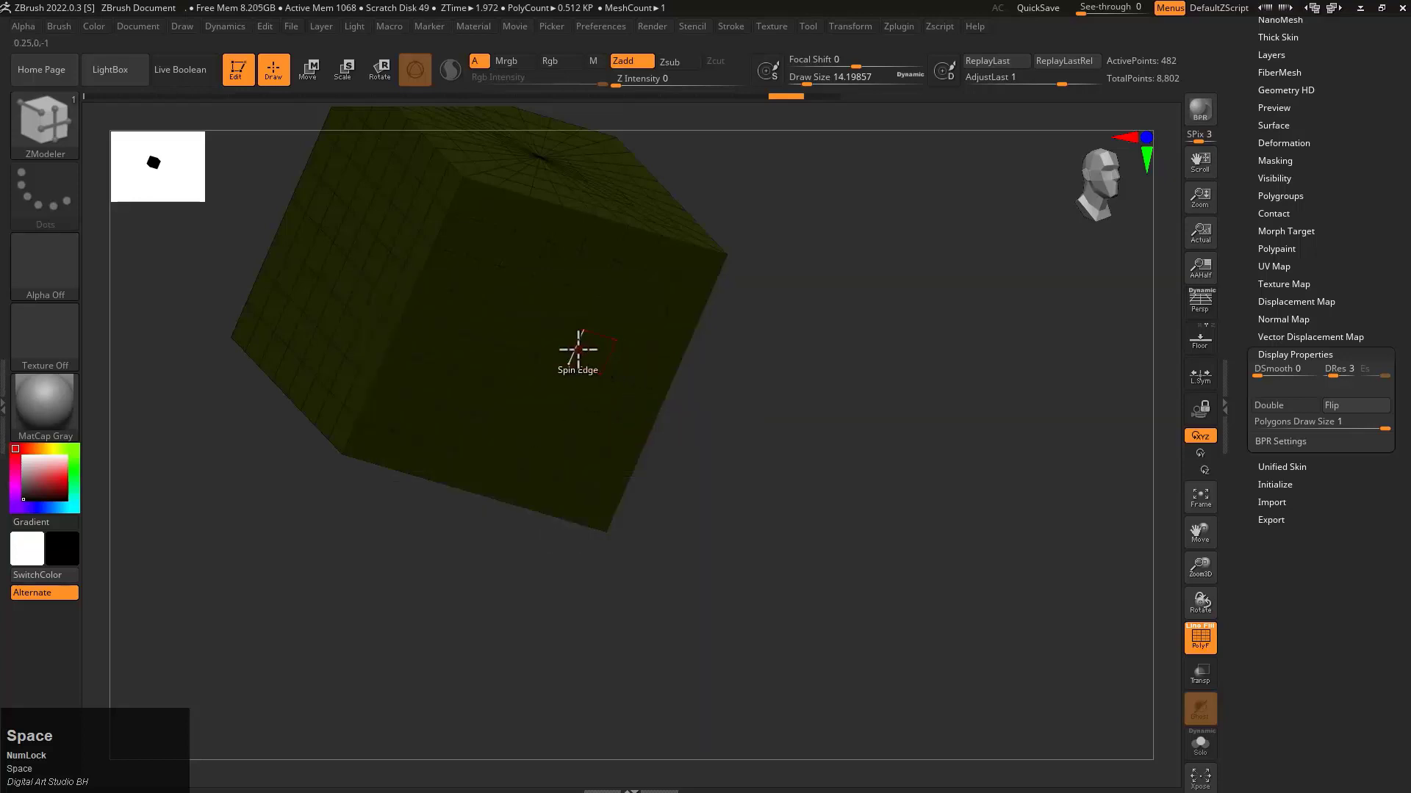
pyautogui.moveTo(550, 320); pyautogui.dragTo(567, 419)
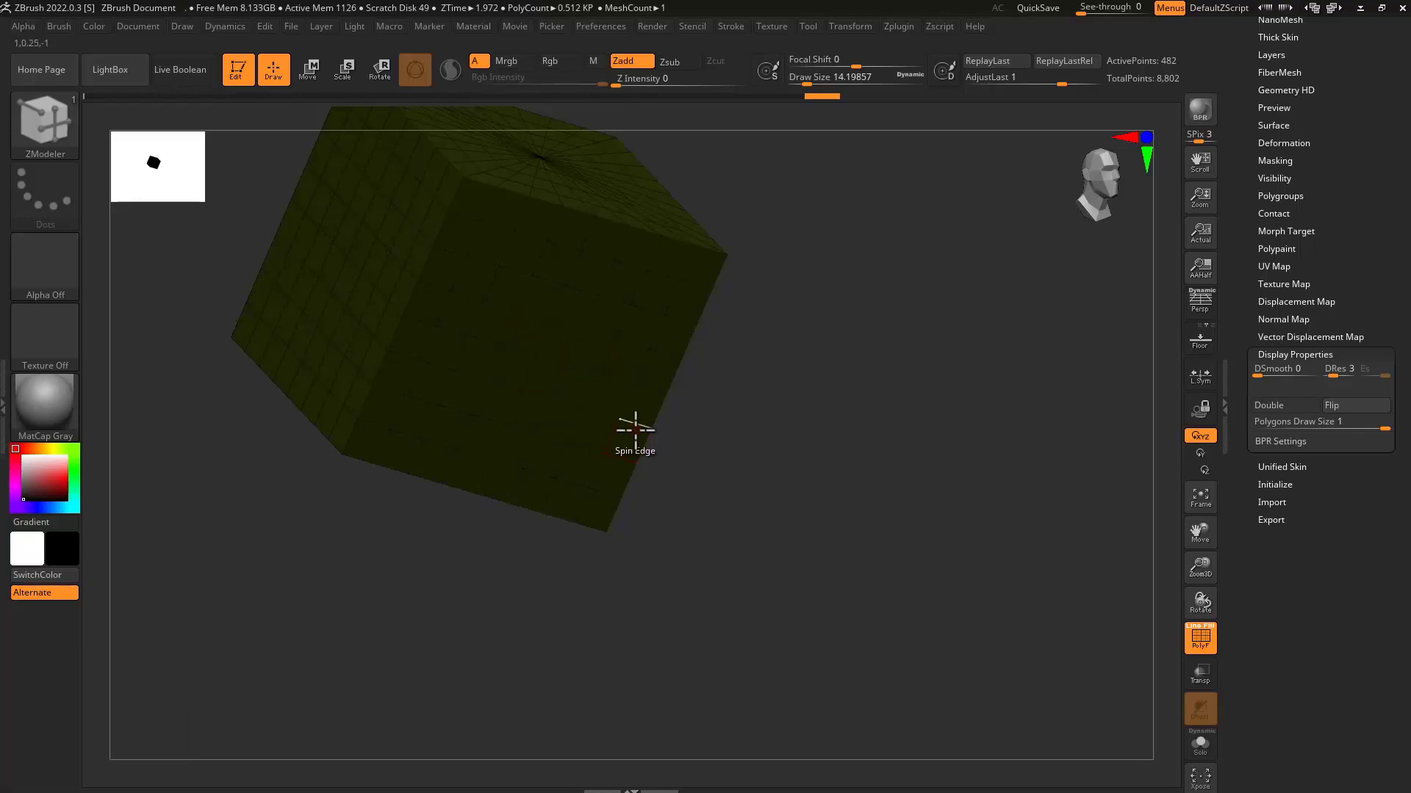
pyautogui.click(581, 352)
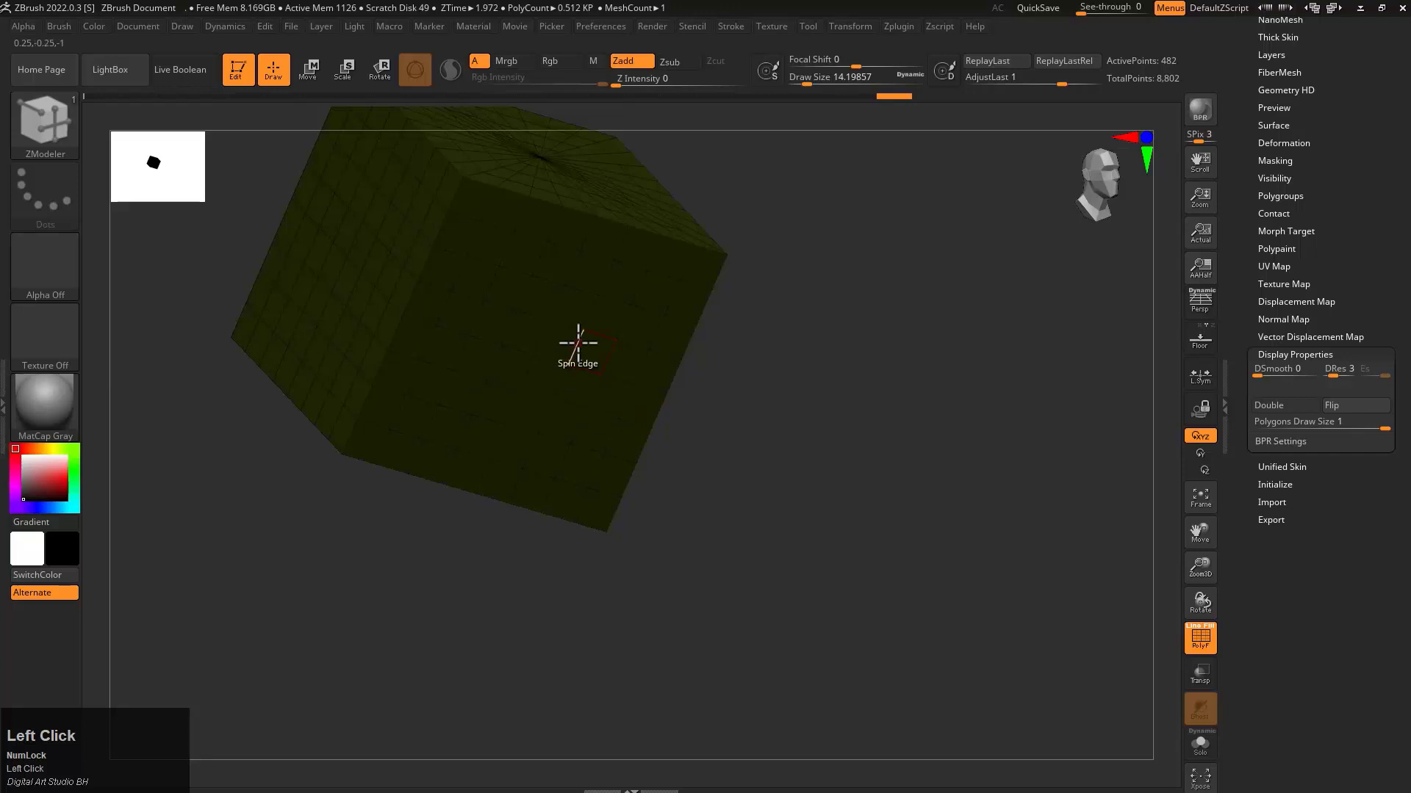
# Delete neighbouring polygons in the middle of the cube's front face to open a square hole
pyautogui.press('space')
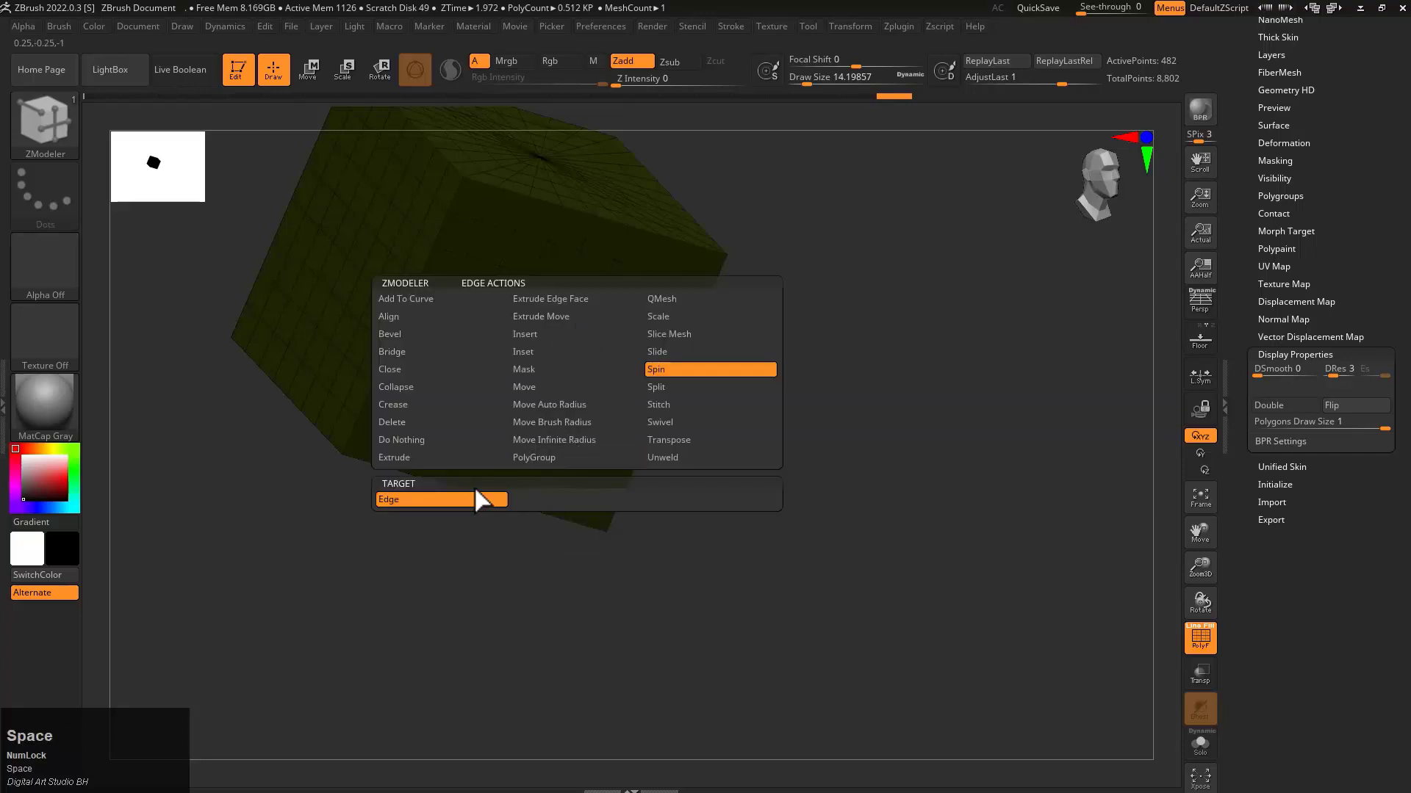
pyautogui.click(411, 351)
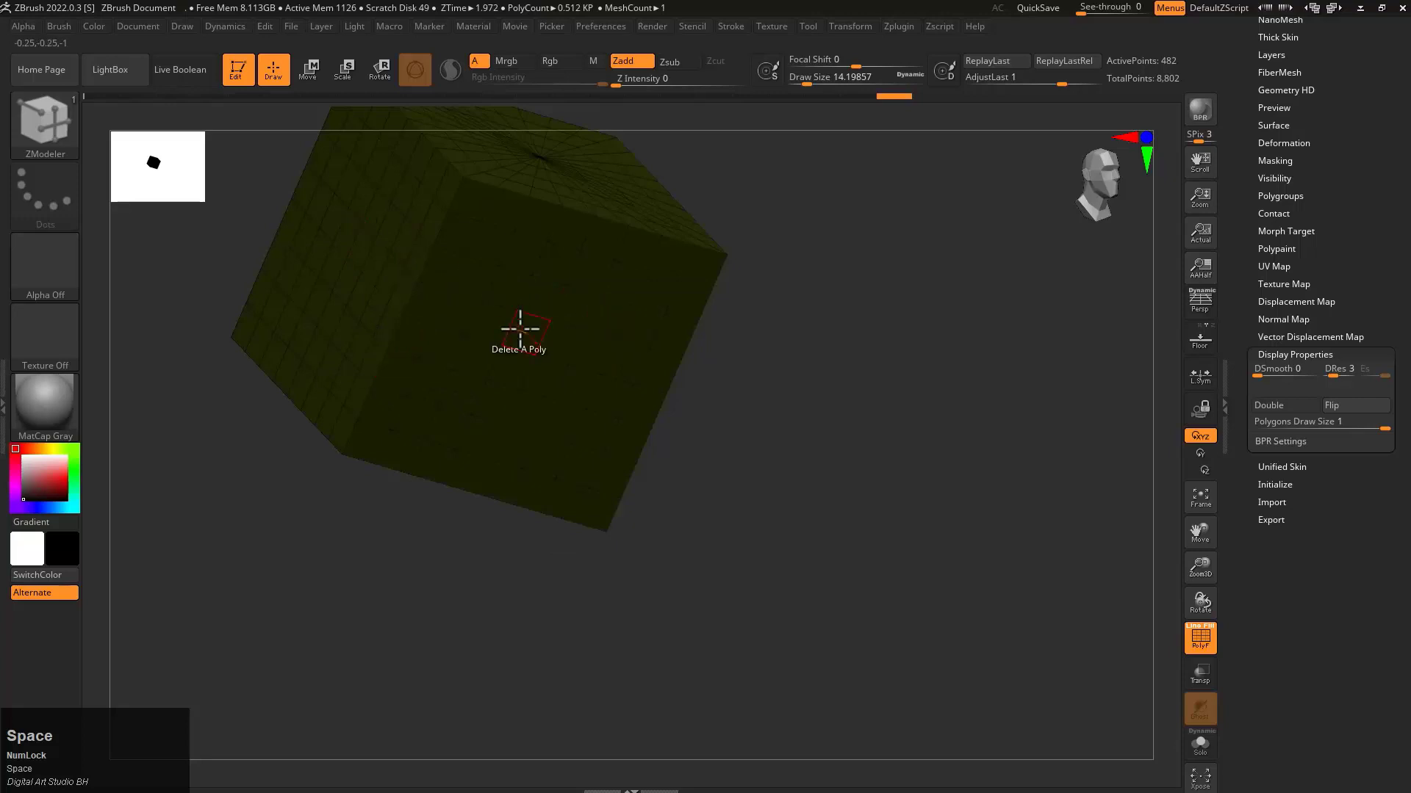
pyautogui.press('space')
pyautogui.click(526, 324)
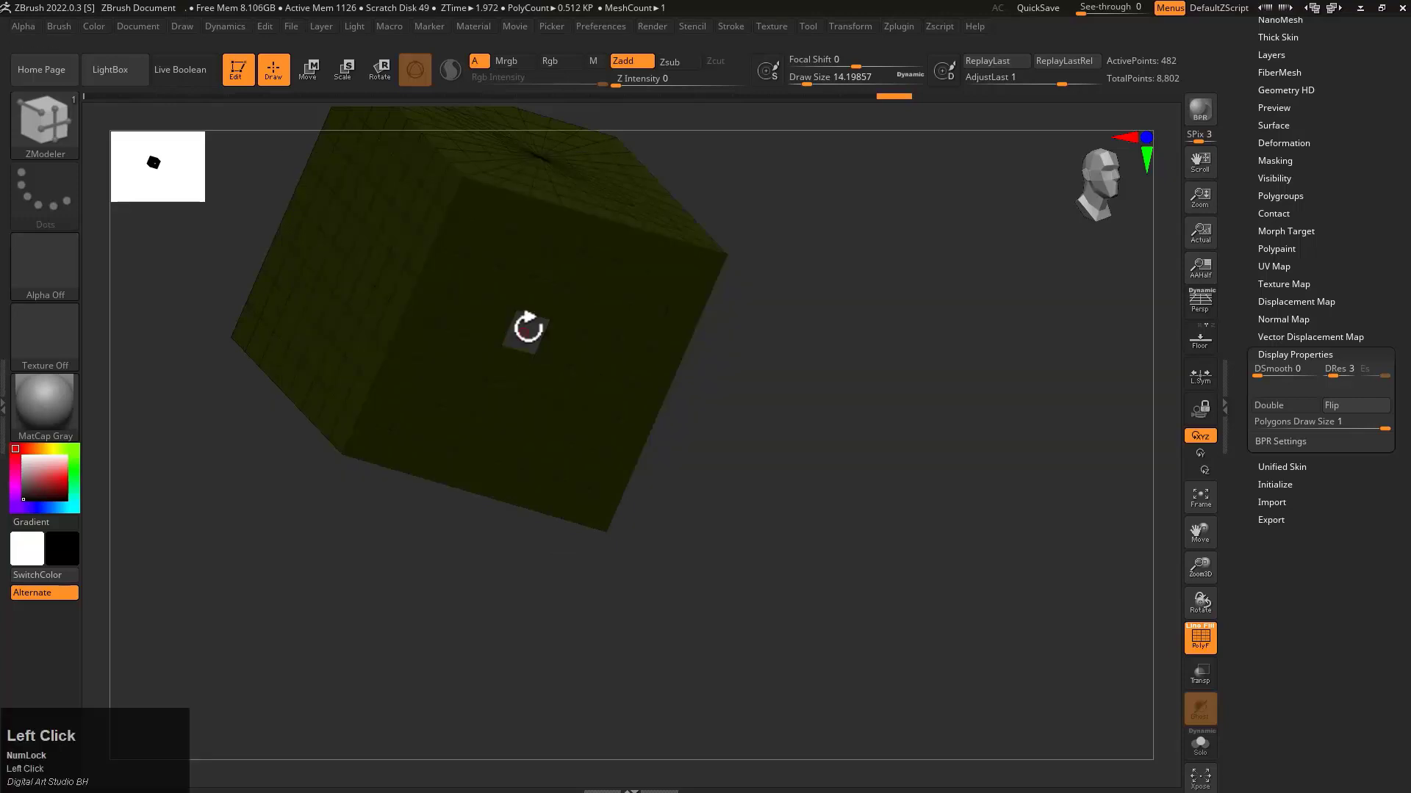
pyautogui.click(568, 343)
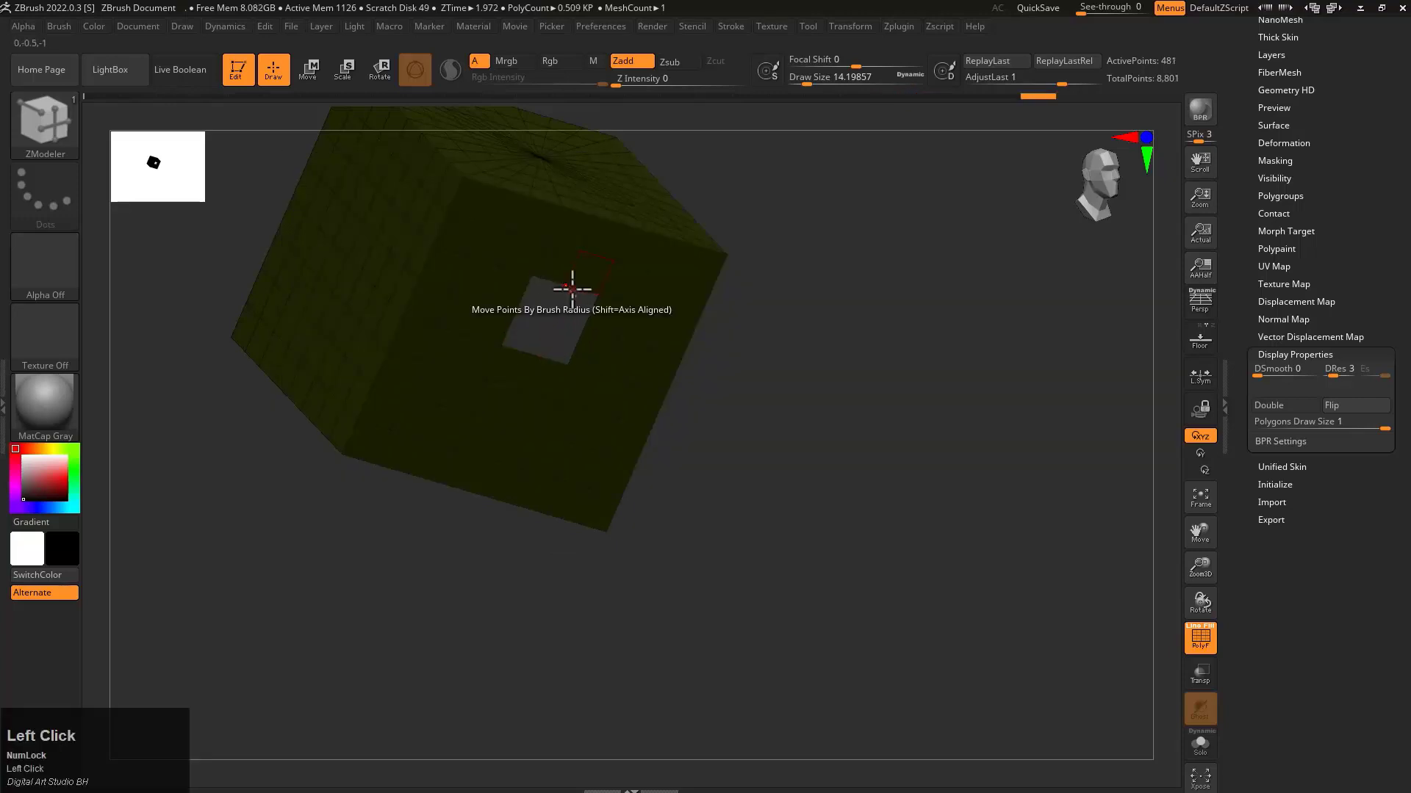
# Choose the Collapse action with the Edge target, try collapsing edges beside the square hole, and undo the collapses
pyautogui.press('space')
pyautogui.click(422, 375)
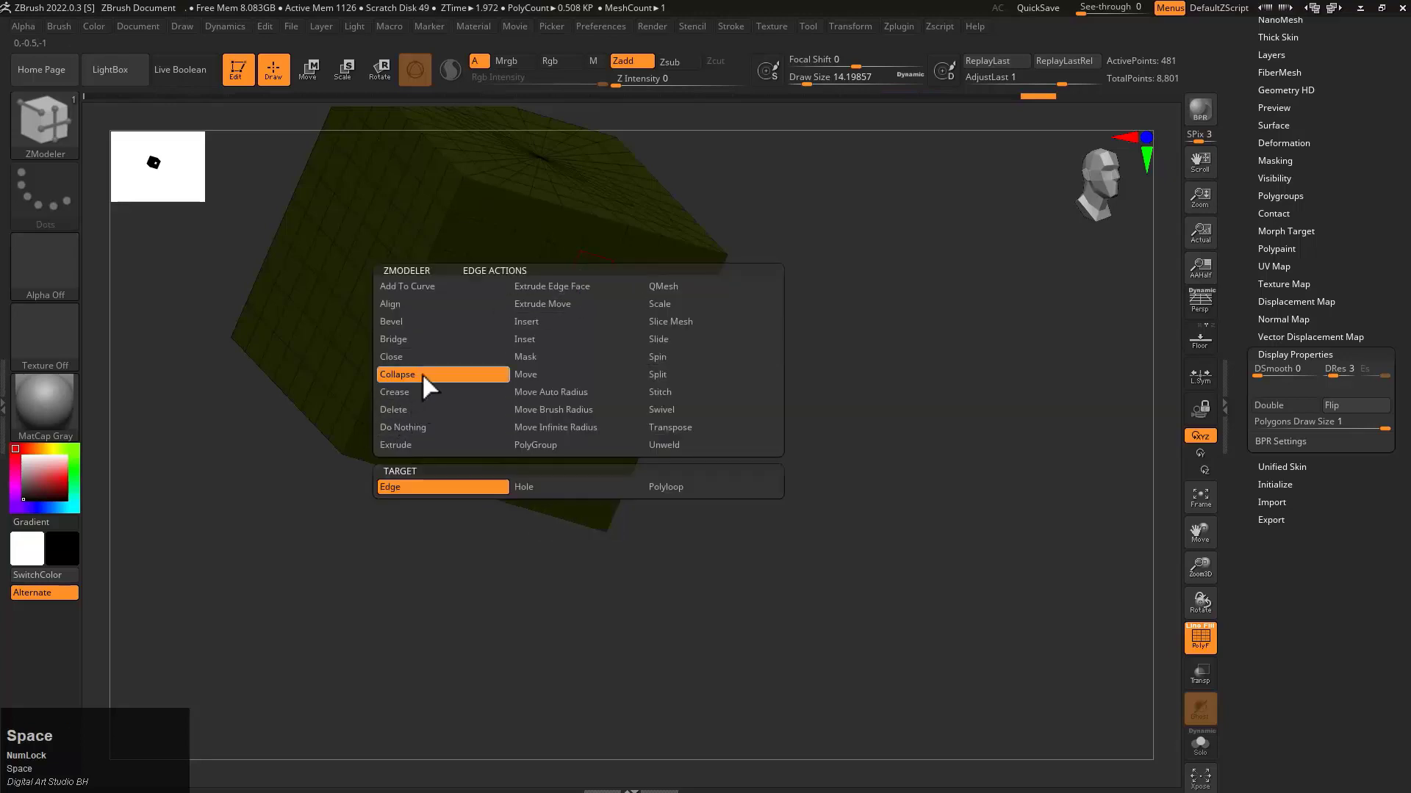
pyautogui.moveTo(582, 305); pyautogui.dragTo(605, 378, button='right')
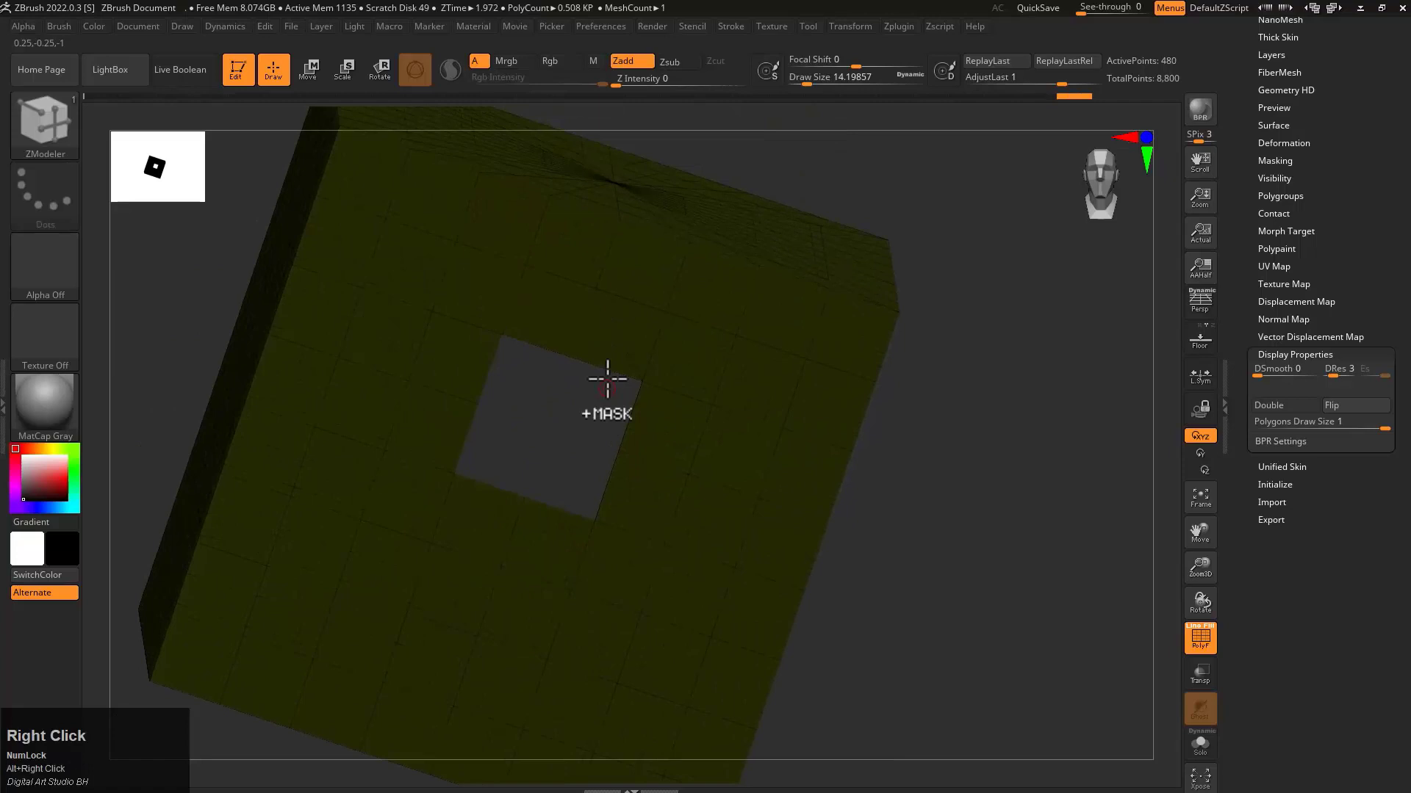
pyautogui.click(585, 323)
pyautogui.hotkey('ctrl', 'z')
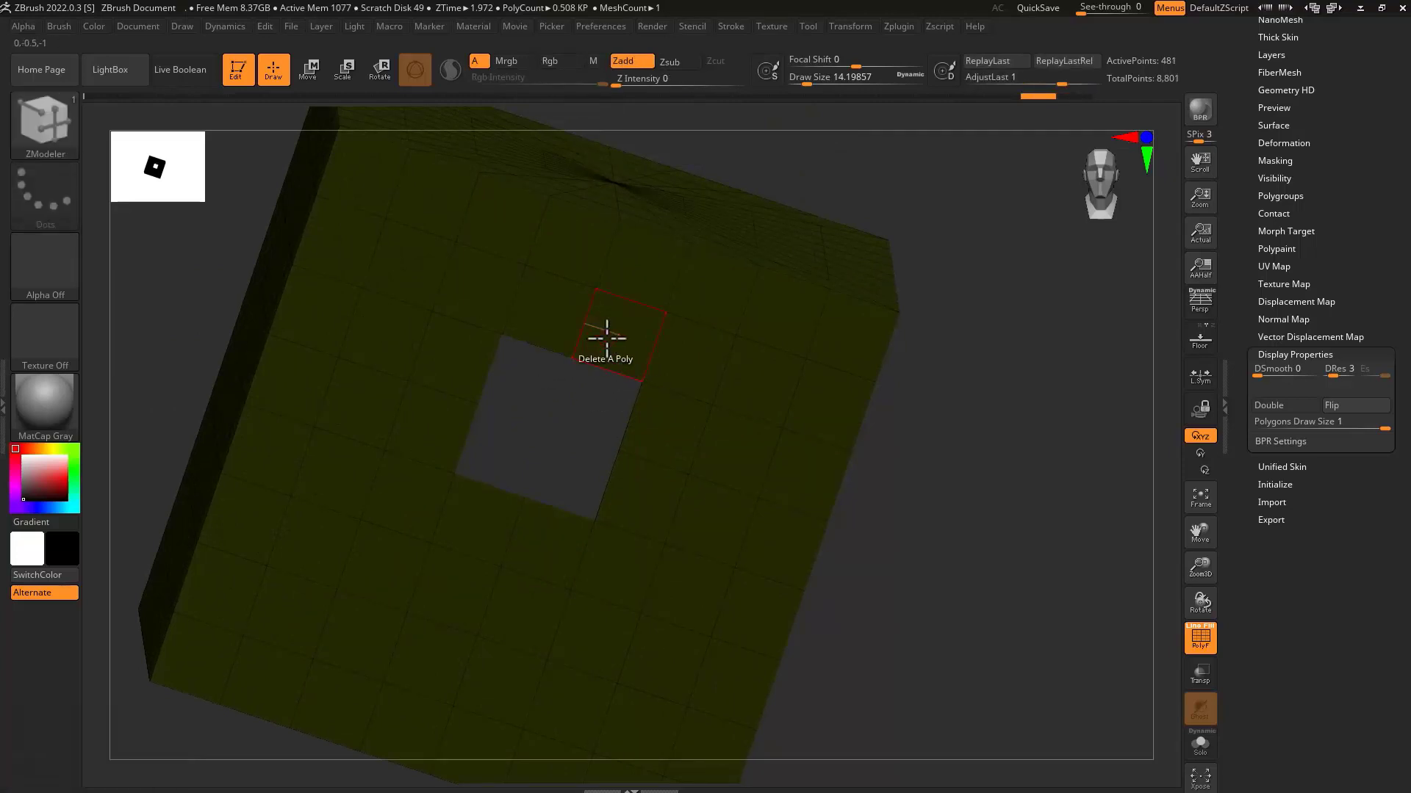
pyautogui.click(617, 368)
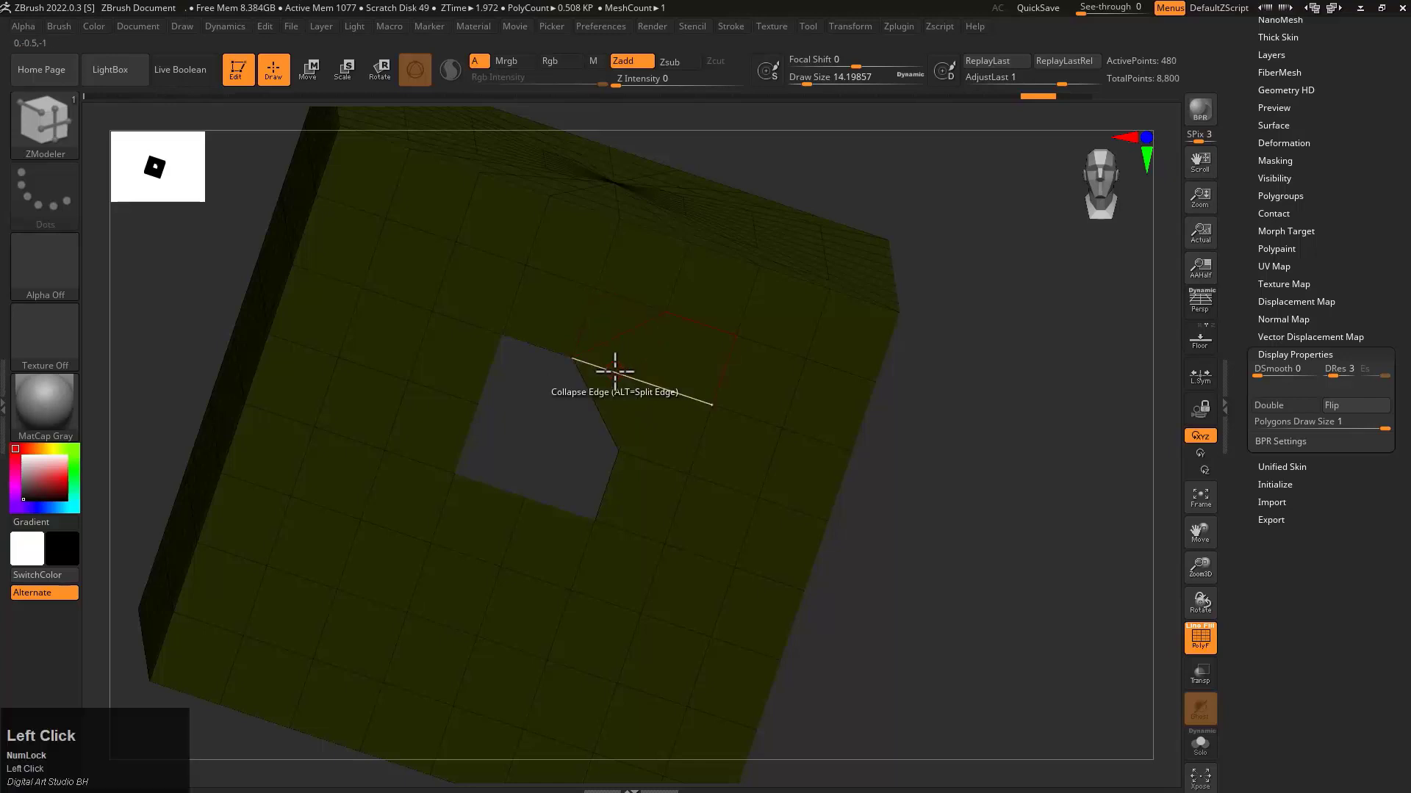
pyautogui.hotkey('ctrl', 'z')
# Choose the Close edge action with the Concave Hole target, close the square hole, and undo it
pyautogui.press('space')
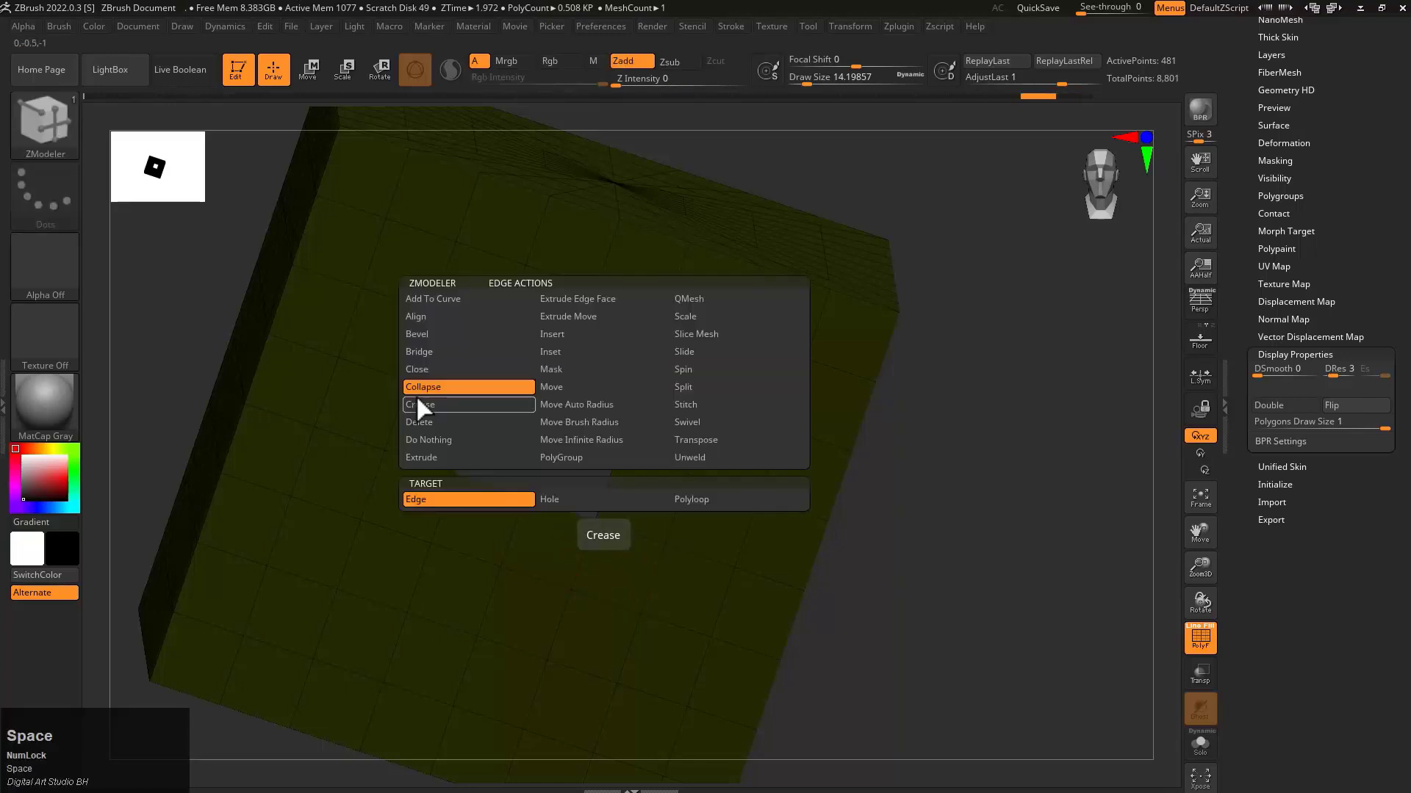
pyautogui.click(636, 421)
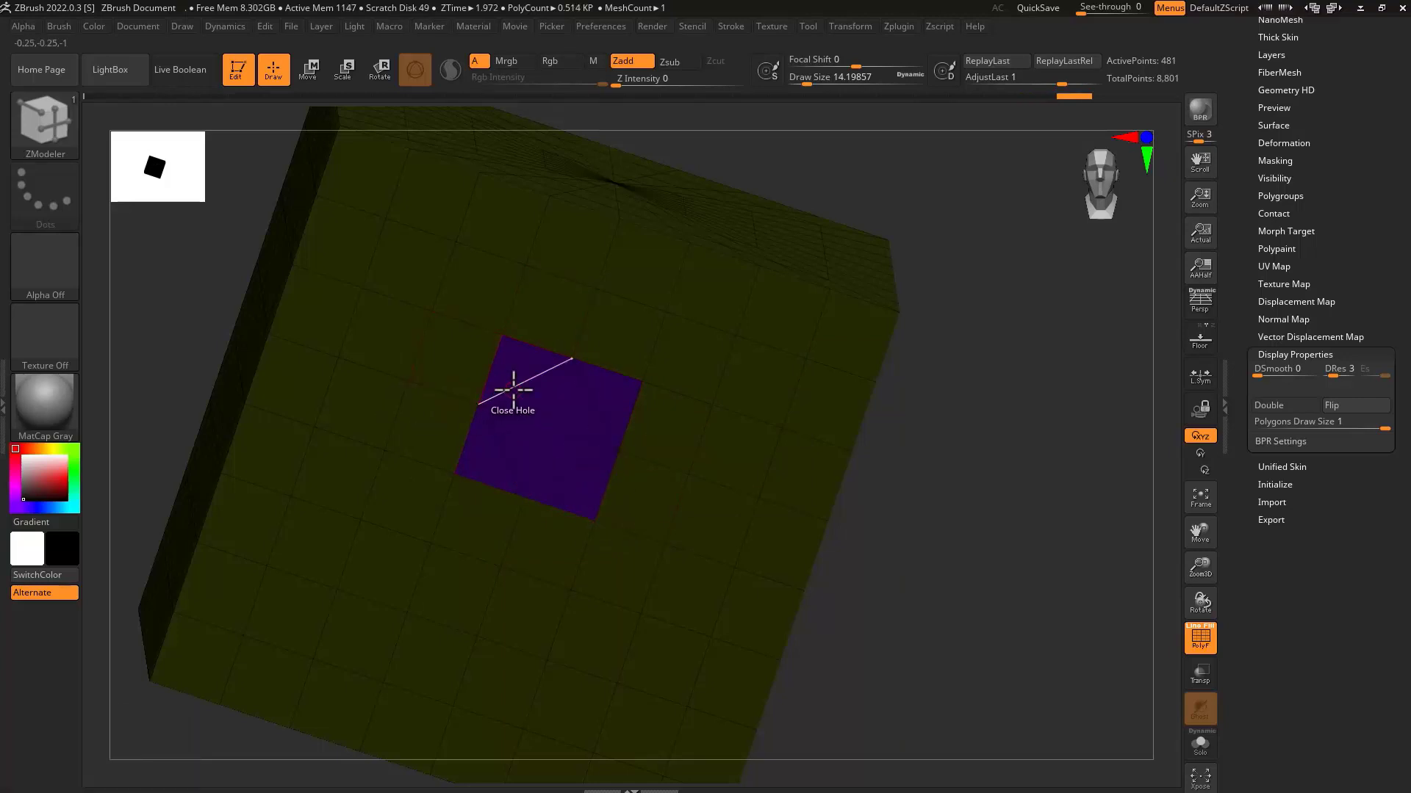
pyautogui.hotkey('ctrl', 'z')
# Set the Close target to Convex Hole, fill the square hole with a flat cap, and undo it
pyautogui.press('space')
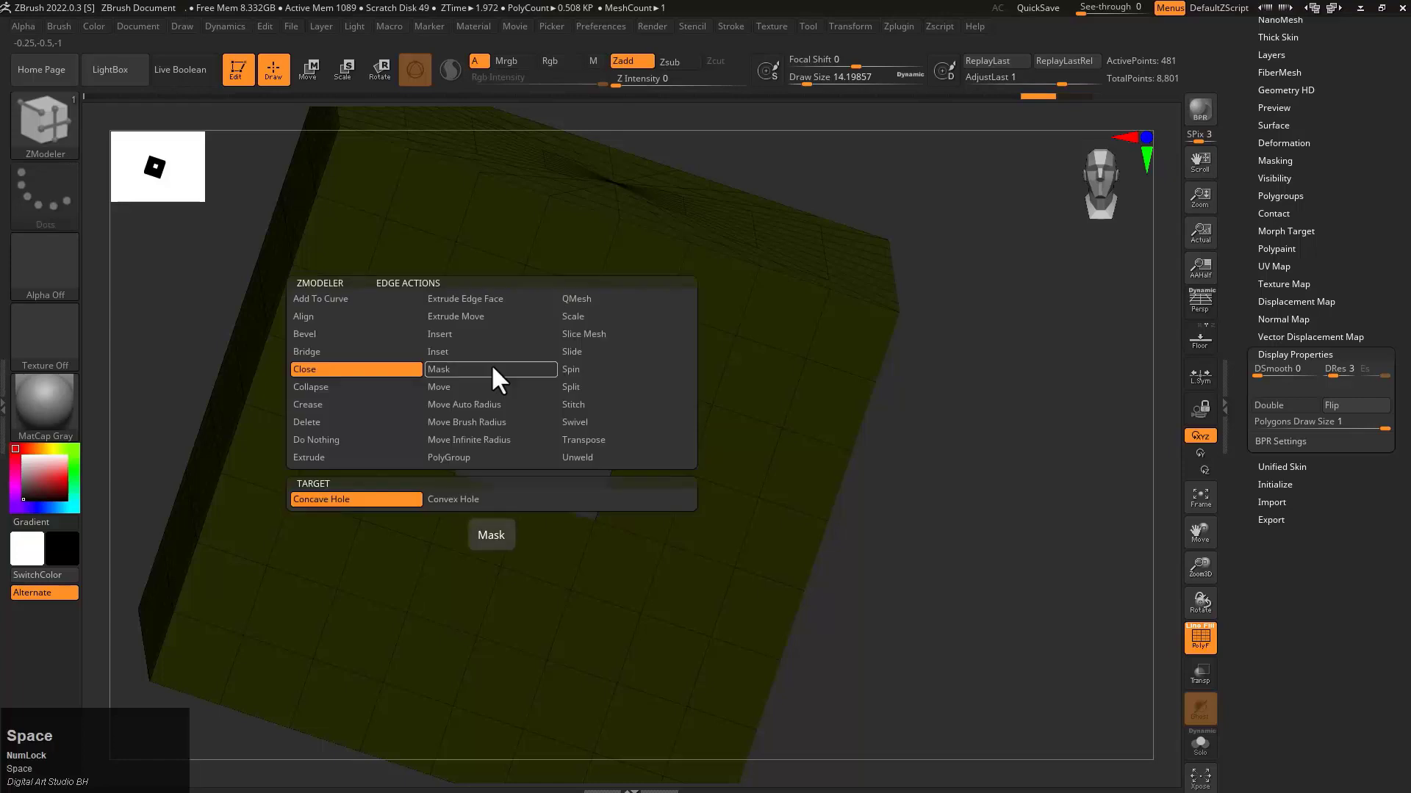
pyautogui.click(473, 498)
pyautogui.click(492, 371)
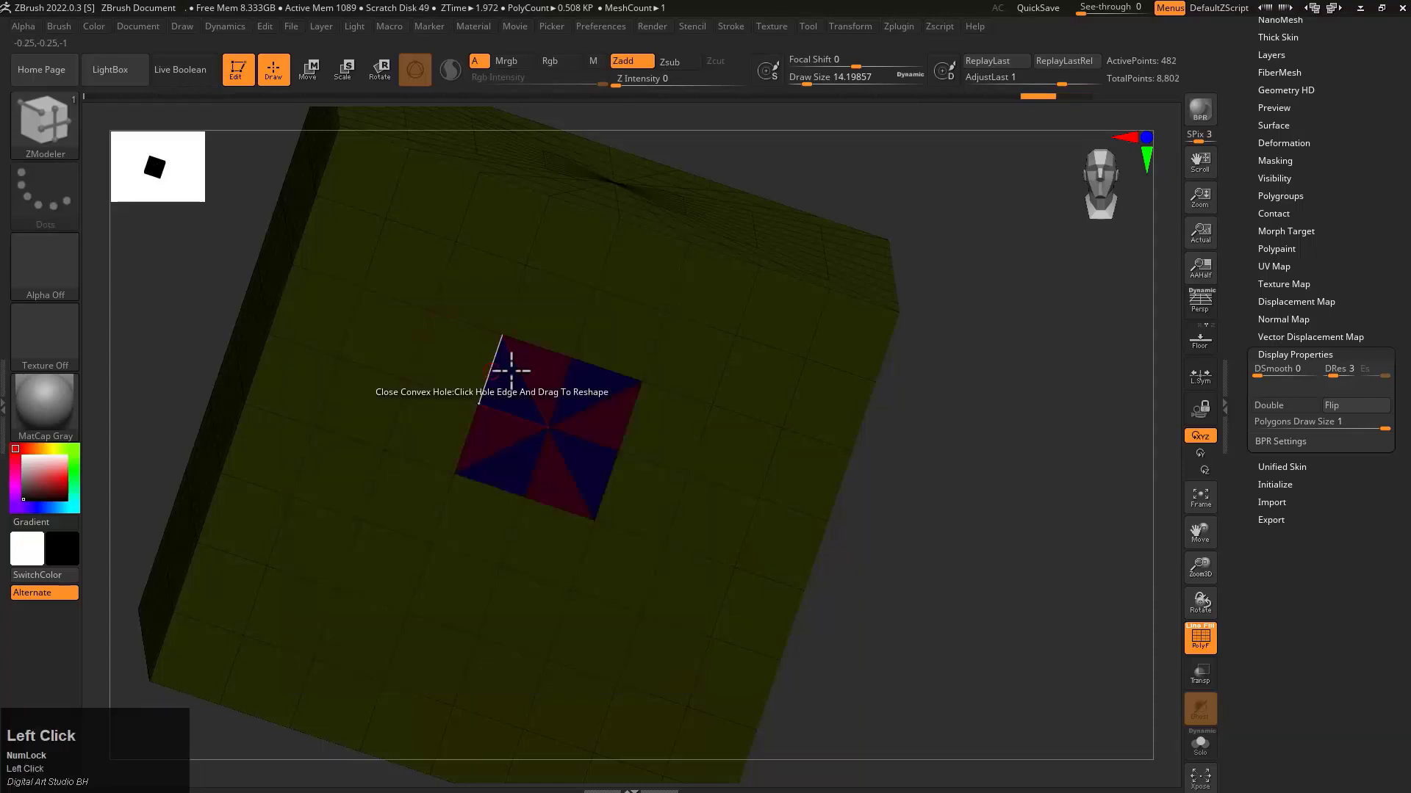
pyautogui.moveTo(504, 362); pyautogui.dragTo(607, 470, button='right')
pyautogui.hotkey('ctrl', 'z')
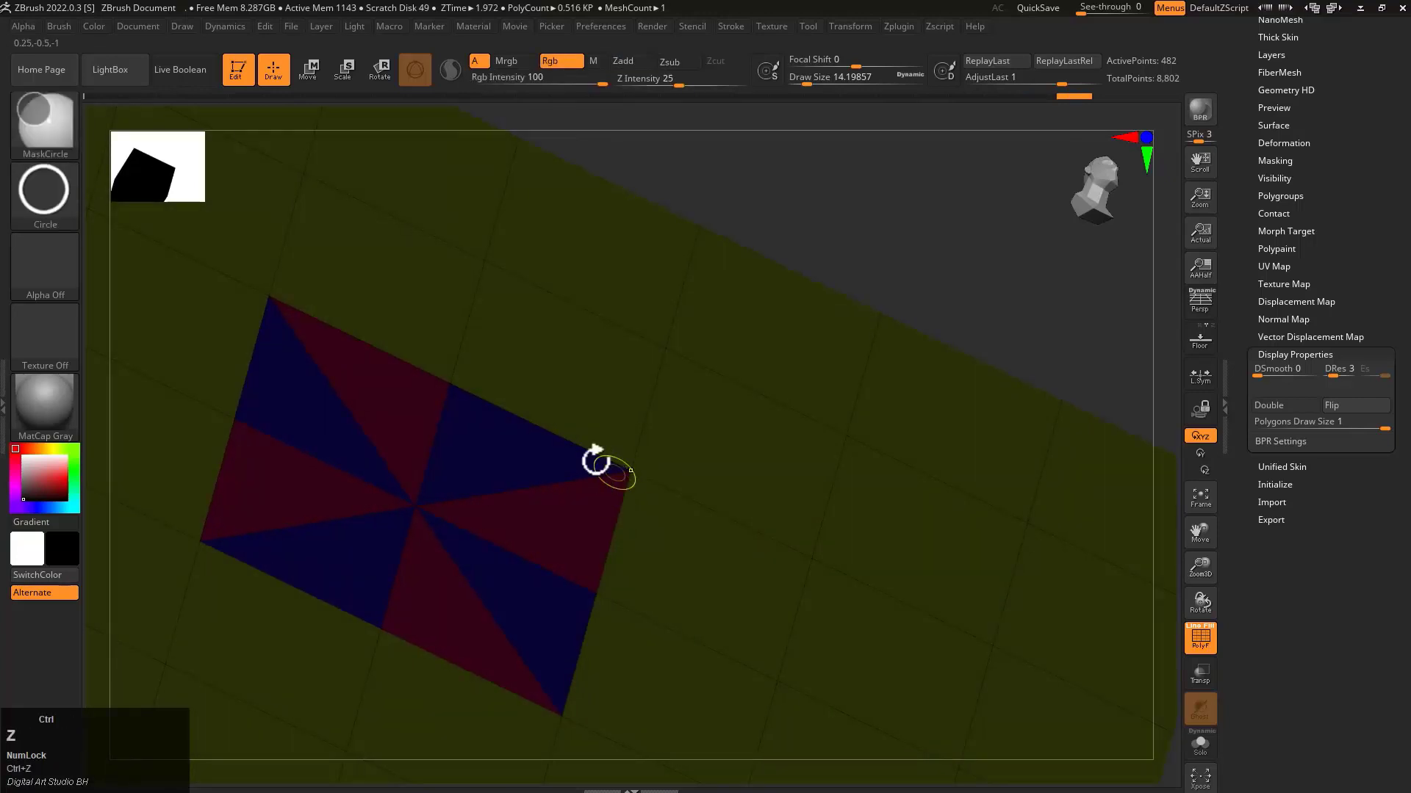
# Close the convex hole with a rounded dome, inspect it from several angles, and undo the dome and the polygon deletion
pyautogui.moveTo(585, 444); pyautogui.dragTo(756, 202)
pyautogui.moveTo(756, 205); pyautogui.dragTo(793, 353, button='right')
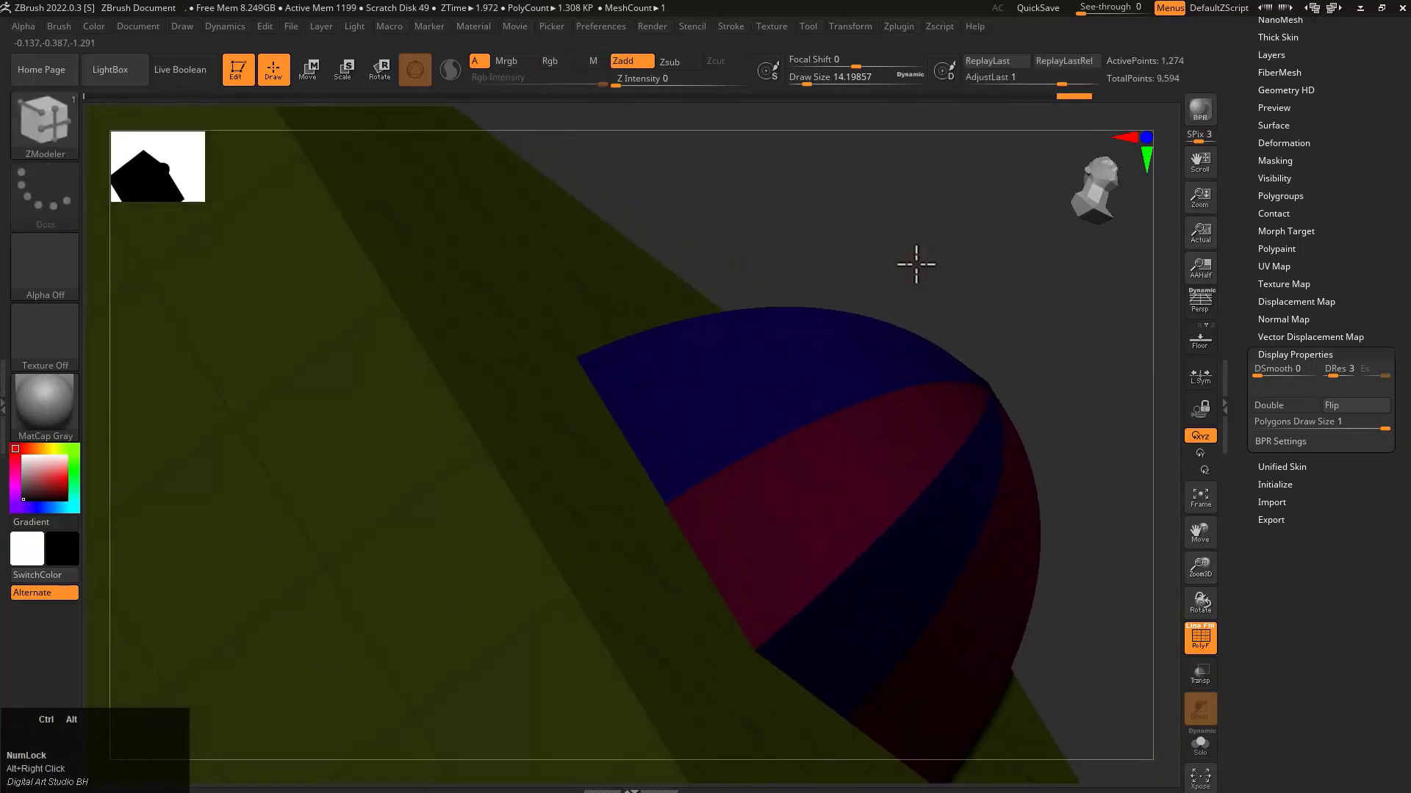
pyautogui.keyDown('alt'); pyautogui.moveTo(916, 264); pyautogui.dragTo(554, 321, button='right'); pyautogui.keyUp('alt')
pyautogui.moveTo(872, 425); pyautogui.dragTo(803, 393, button='right')
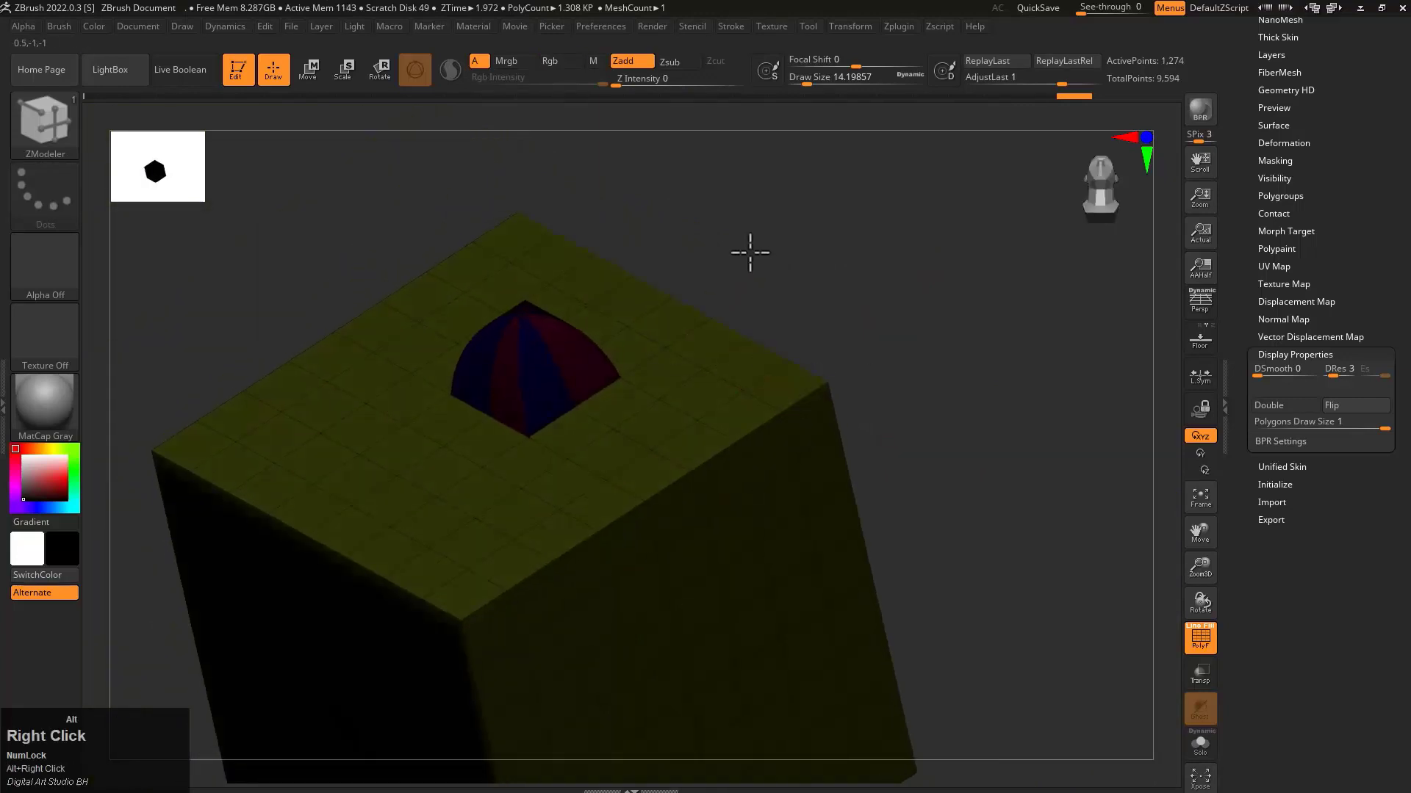
pyautogui.keyDown('alt'); pyautogui.moveTo(747, 252); pyautogui.dragTo(1042, 350, button='right'); pyautogui.keyUp('alt')
pyautogui.keyDown('alt'); pyautogui.moveTo(328, 308); pyautogui.dragTo(929, 400, button='right'); pyautogui.keyUp('alt')
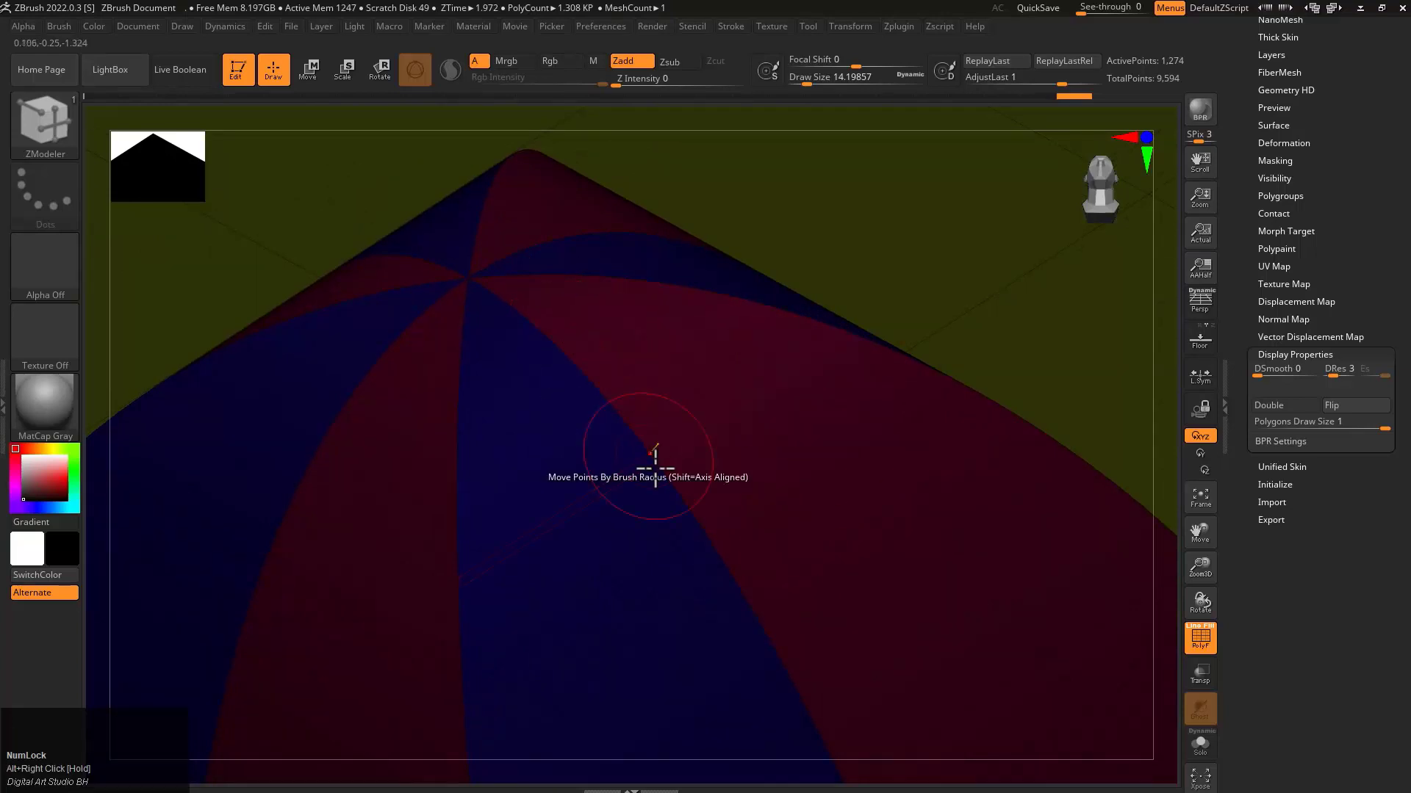
pyautogui.keyDown('alt'); pyautogui.moveTo(668, 394); pyautogui.dragTo(599, 451, button='right'); pyautogui.keyUp('alt')
pyautogui.hotkey('ctrl', 'z')
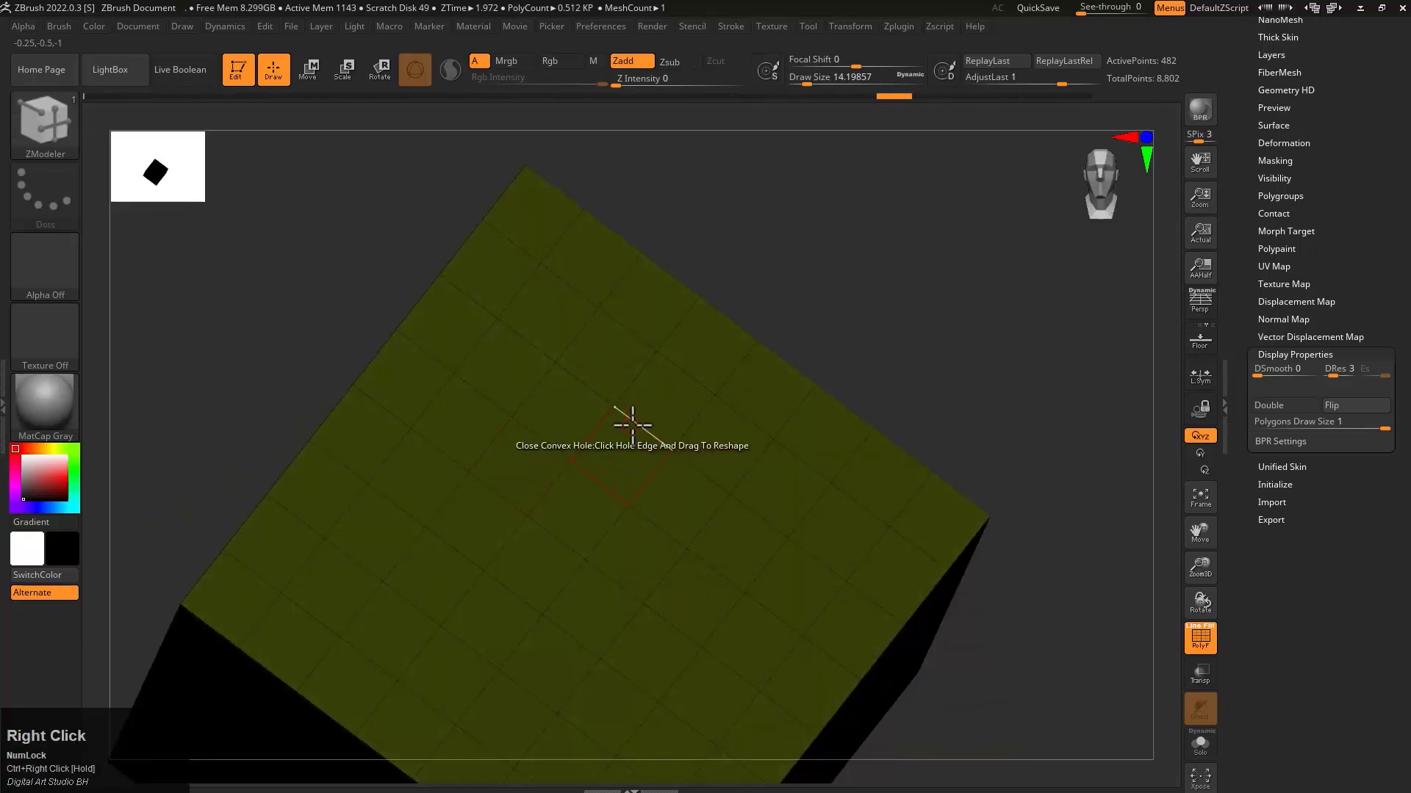
# Choose the Split edge action, try splitting several edges on the cube's front face, and undo the splits
pyautogui.press('space')
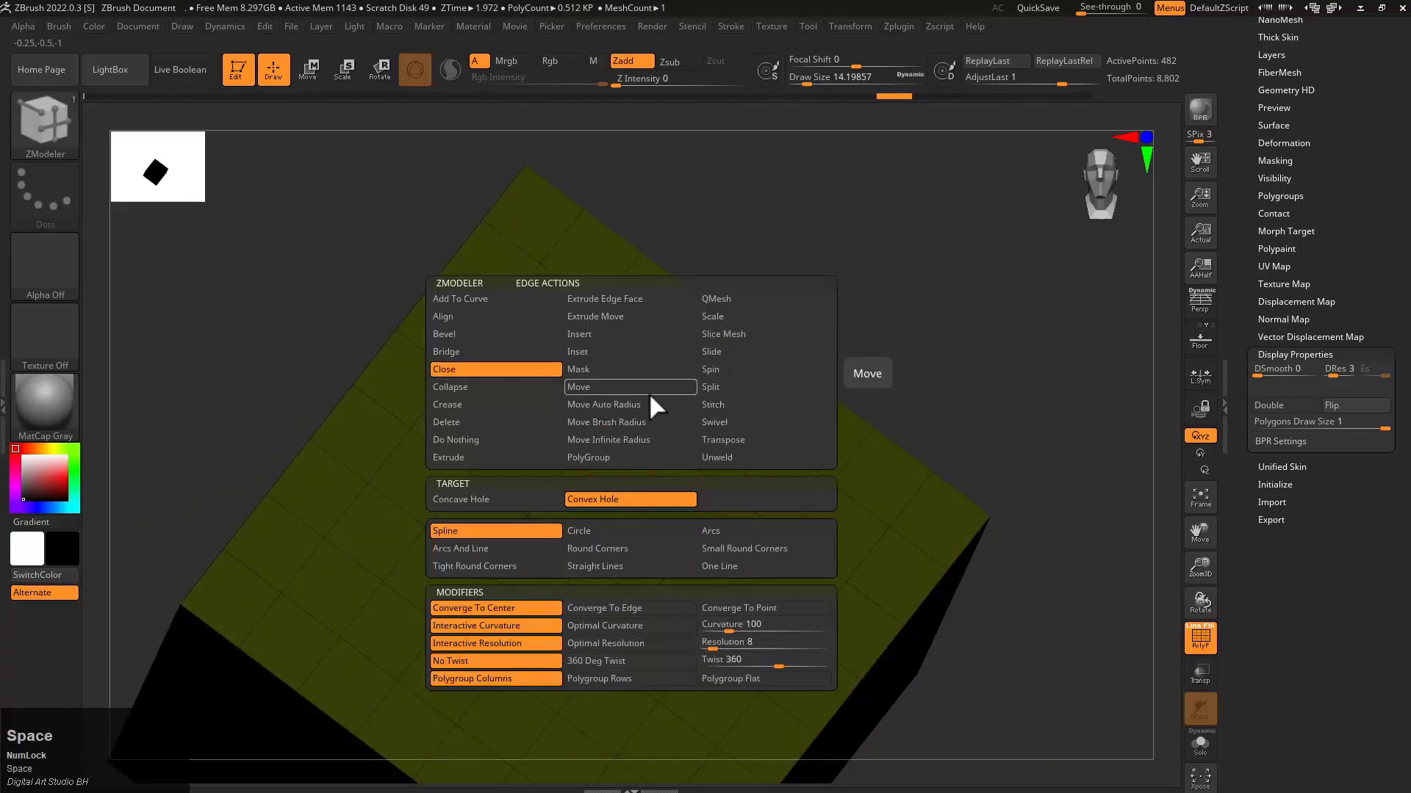
pyautogui.click(709, 398)
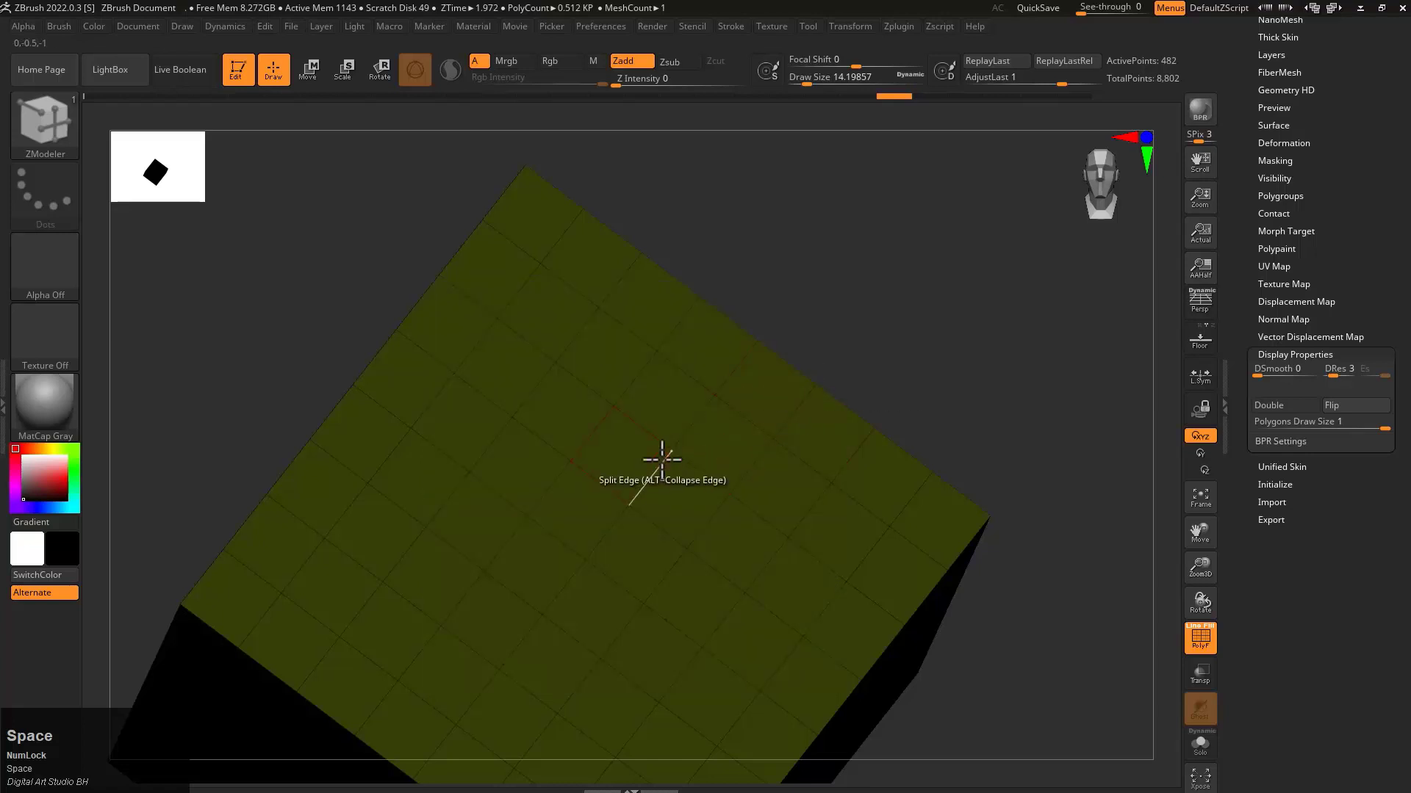
pyautogui.click(696, 507)
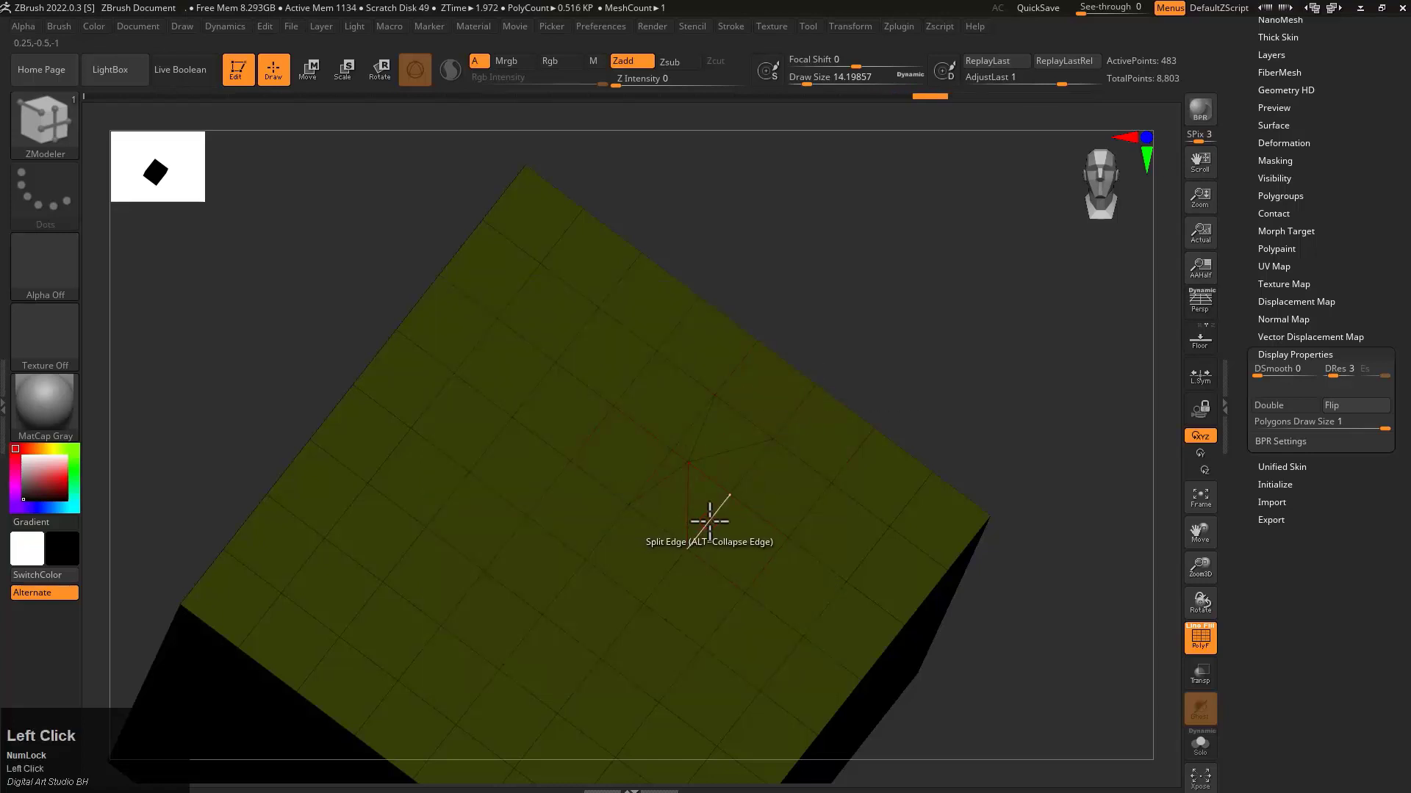
pyautogui.click(709, 522)
pyautogui.moveTo(712, 526); pyautogui.dragTo(806, 510, button='right')
pyautogui.click(781, 514)
pyautogui.click(743, 498)
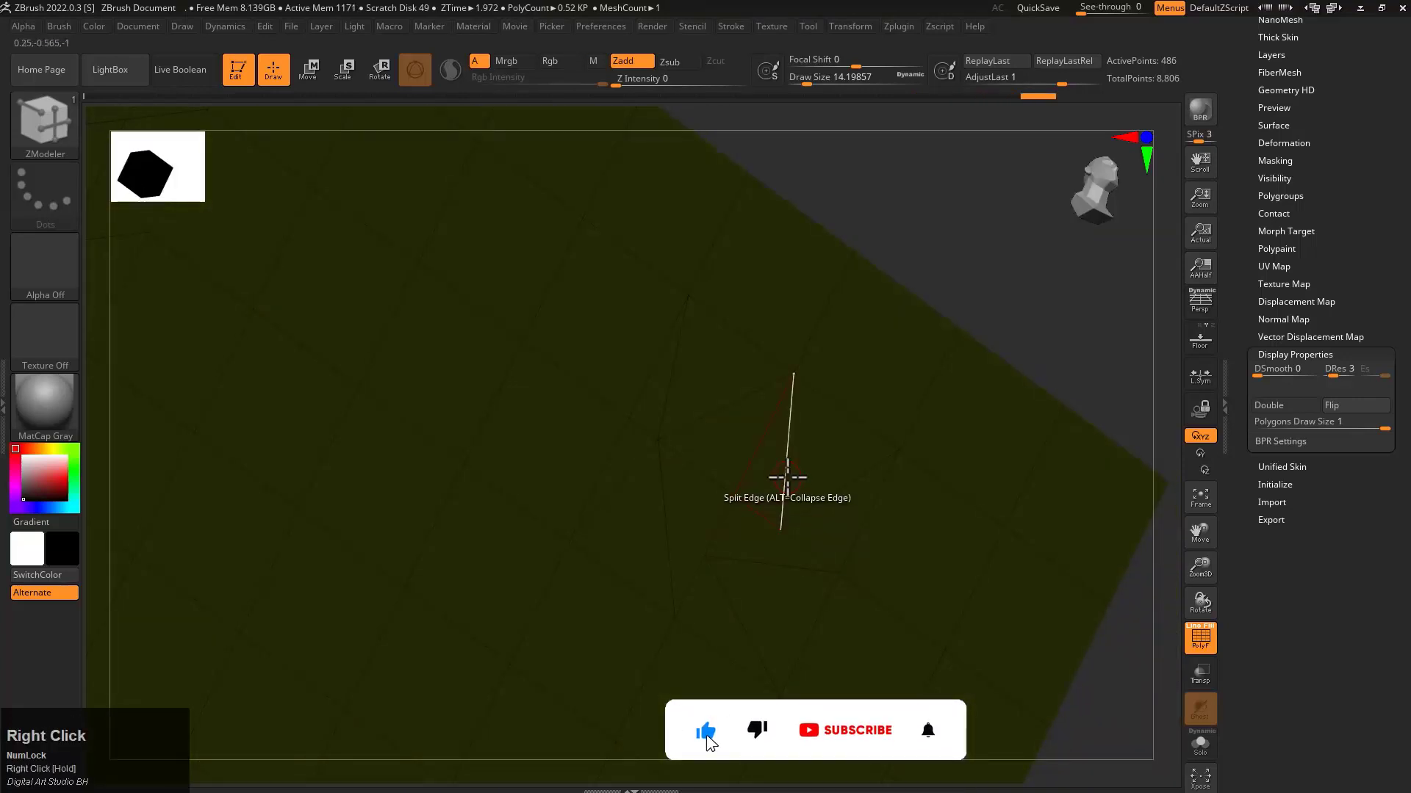
pyautogui.click(808, 479)
pyautogui.hotkey('ctrl', 'z')
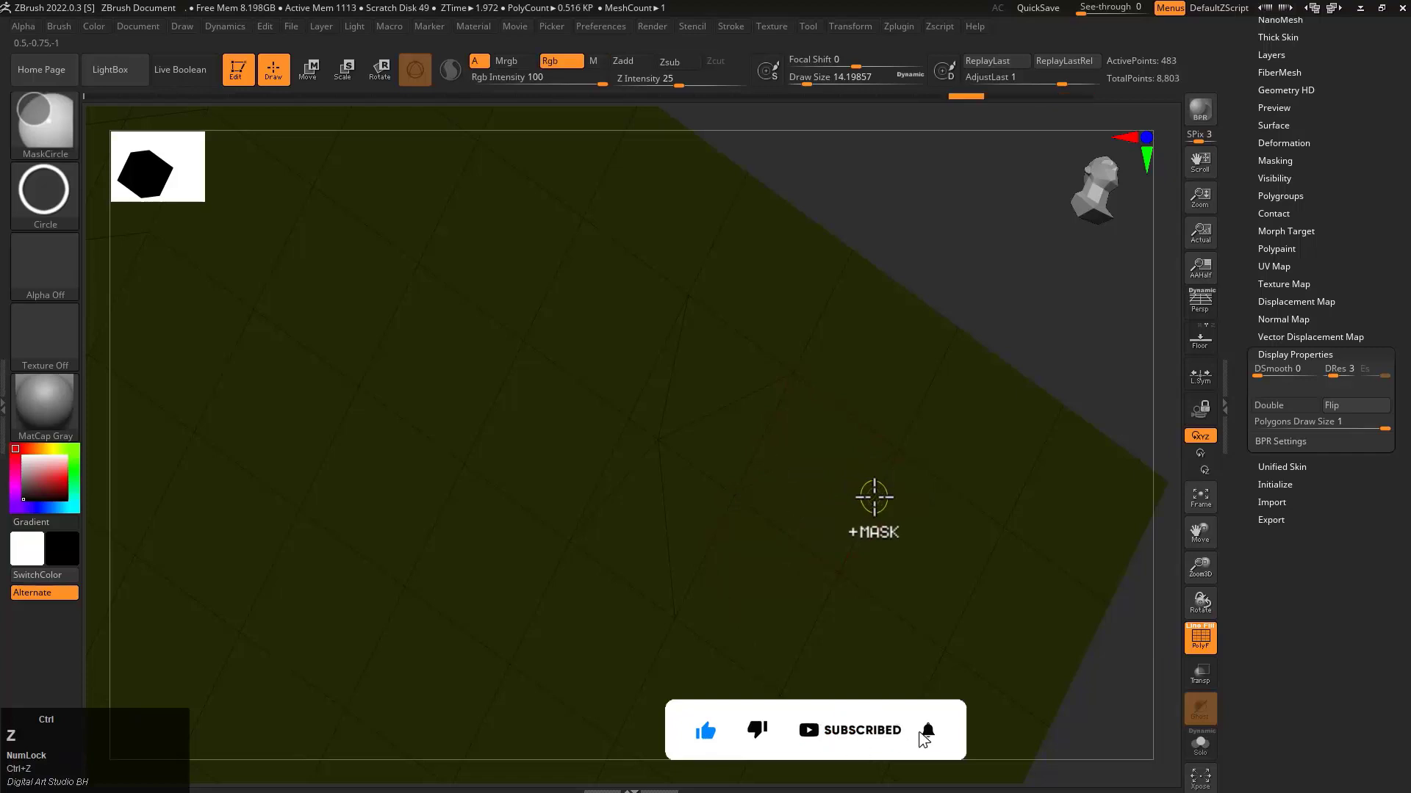
pyautogui.hotkey('ctrl', 'z')
# Choose the Crease edge action and crease a single edge of the cube
pyautogui.press('space')
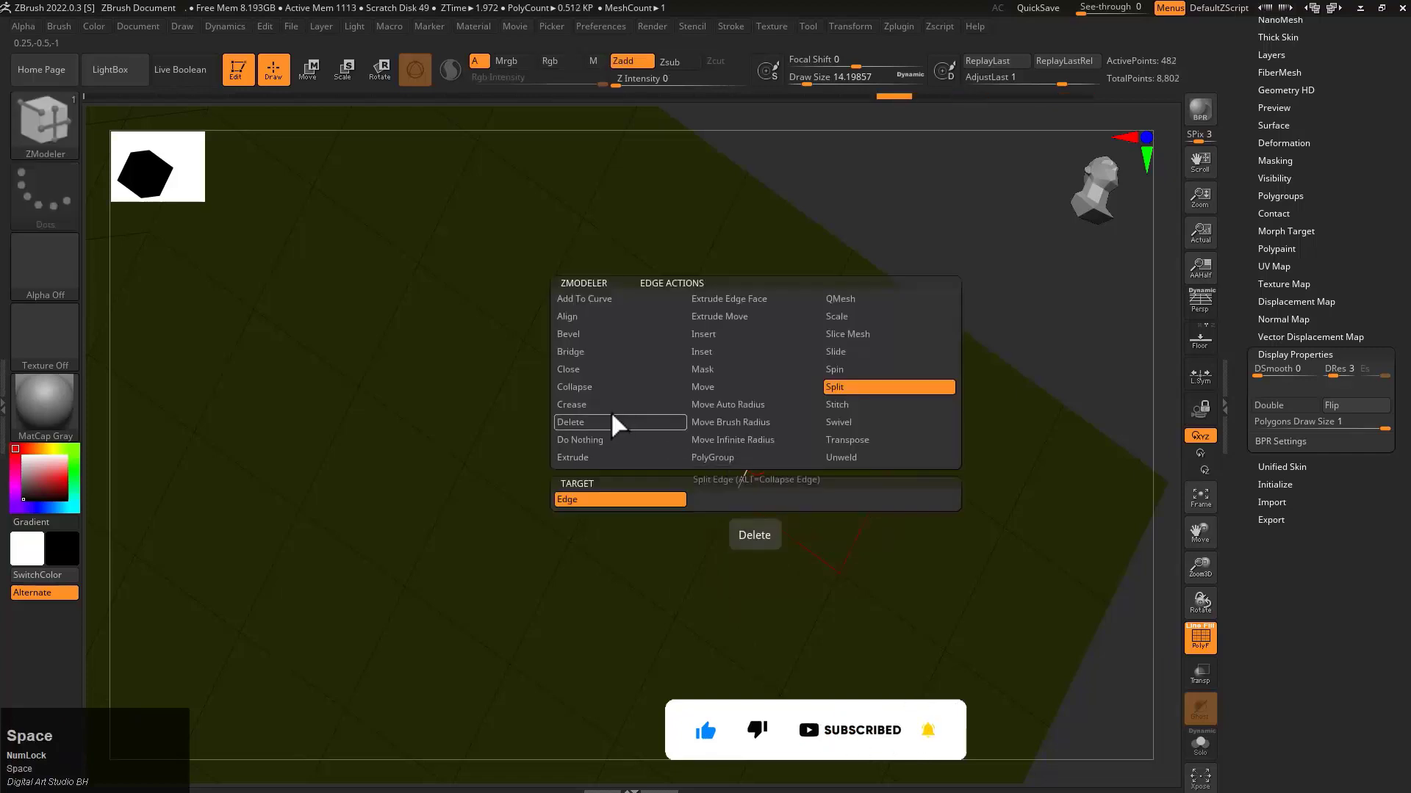
pyautogui.click(608, 406)
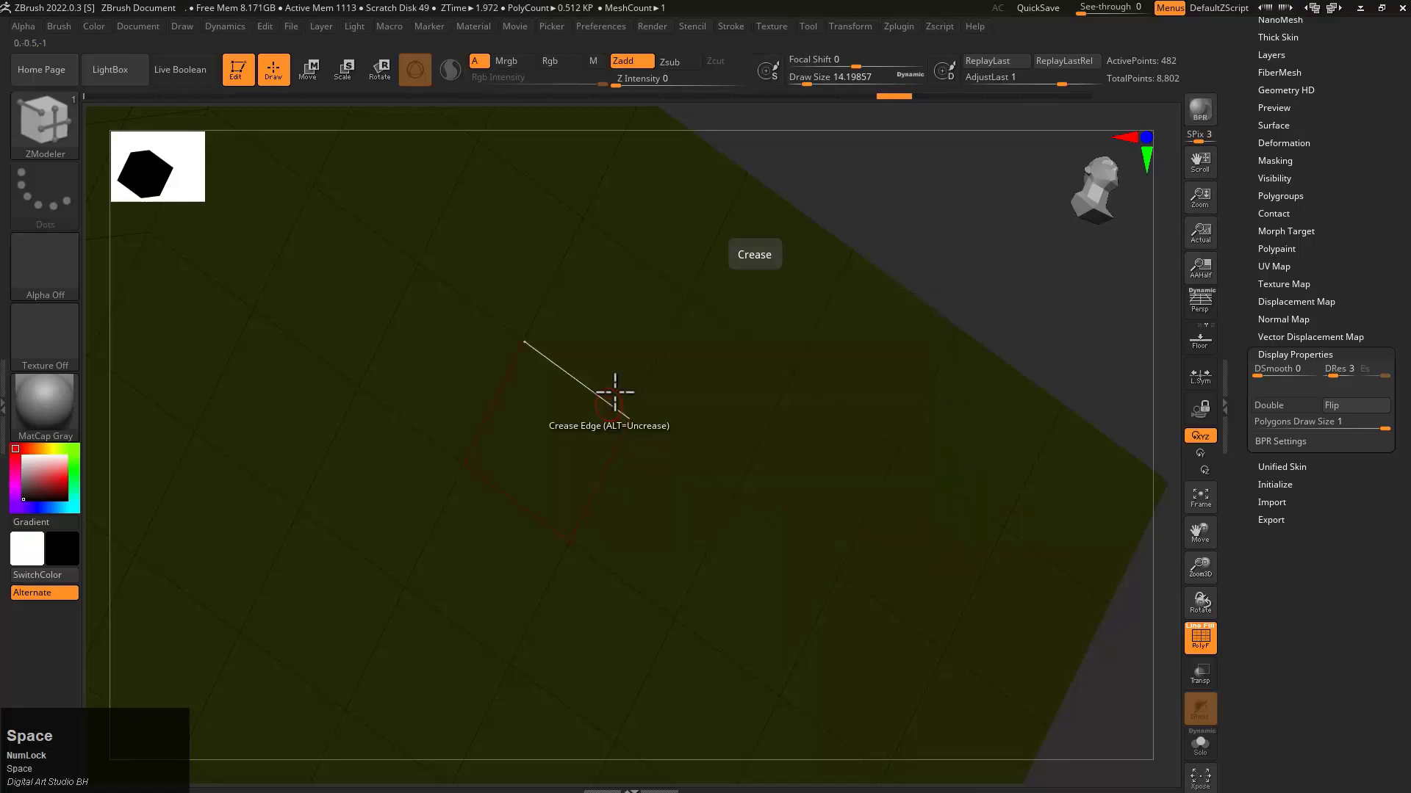
pyautogui.moveTo(830, 240)
pyautogui.keyDown('ctrl'); pyautogui.keyDown('alt'); pyautogui.mouseDown(button='right')
pyautogui.moveTo(712, 227)
pyautogui.moveTo(639, 371)
pyautogui.moveTo(664, 368)
pyautogui.moveTo(705, 315)
pyautogui.moveTo(694, 396)
pyautogui.mouseUp(button='right'); pyautogui.keyUp('alt'); pyautogui.keyUp('ctrl')
pyautogui.click(639, 339)
# Set the Crease target to EdgeLoop Complete, undo the single-edge crease, and crease the complete edge loop around the cube's face
pyautogui.press('space')
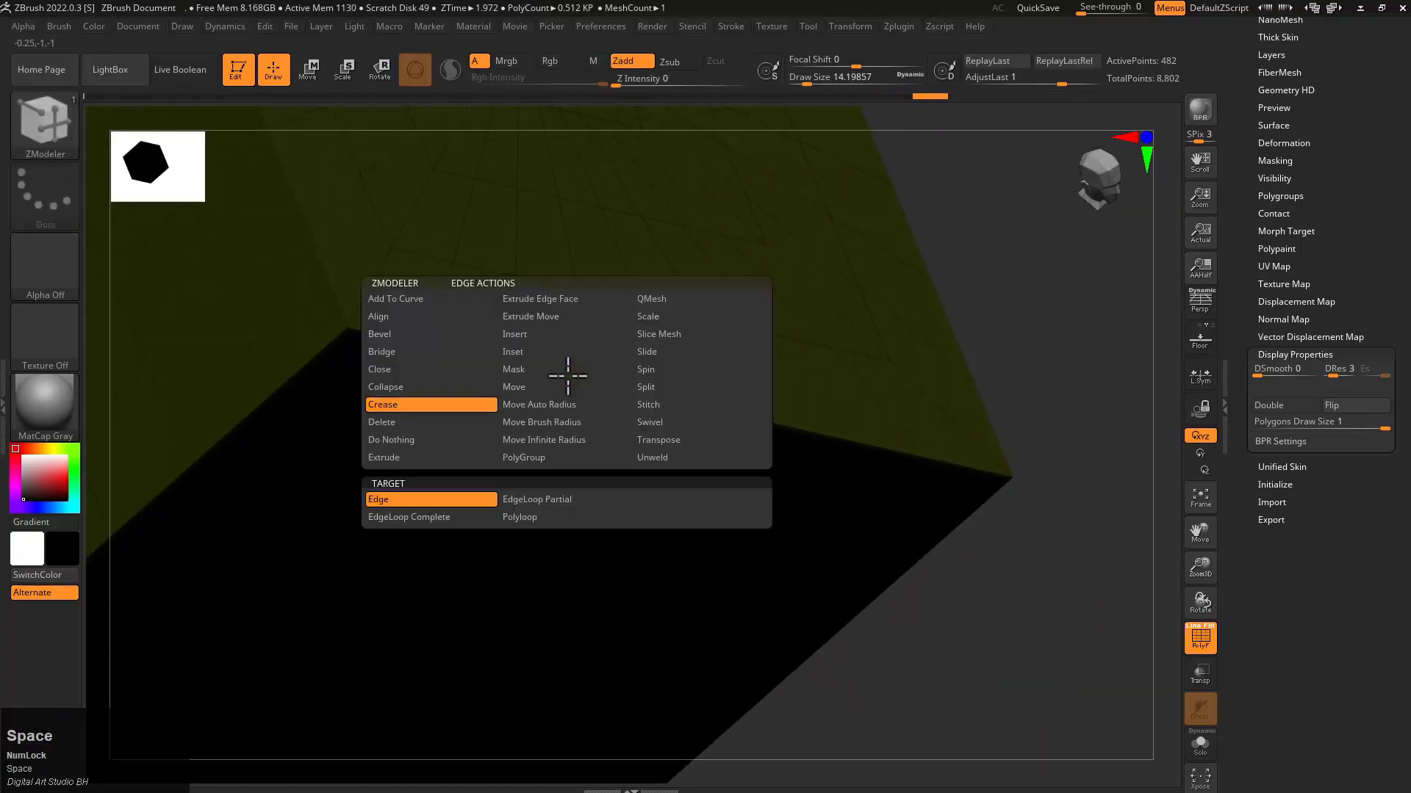
pyautogui.click(430, 516)
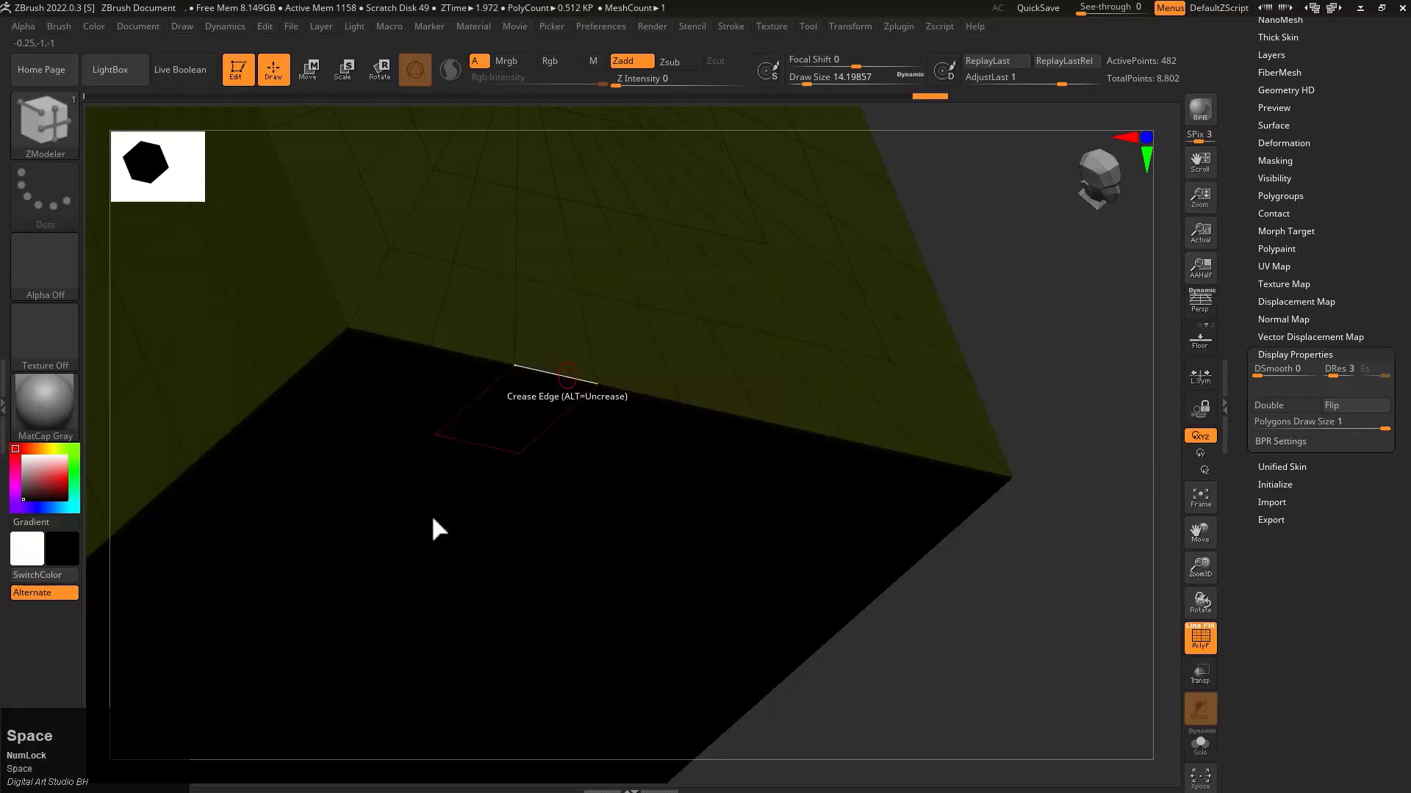
pyautogui.hotkey('ctrl', 'z')
pyautogui.click(566, 376)
pyautogui.keyDown('ctrl'); pyautogui.moveTo(769, 371); pyautogui.dragTo(698, 396, button='right'); pyautogui.keyUp('ctrl')
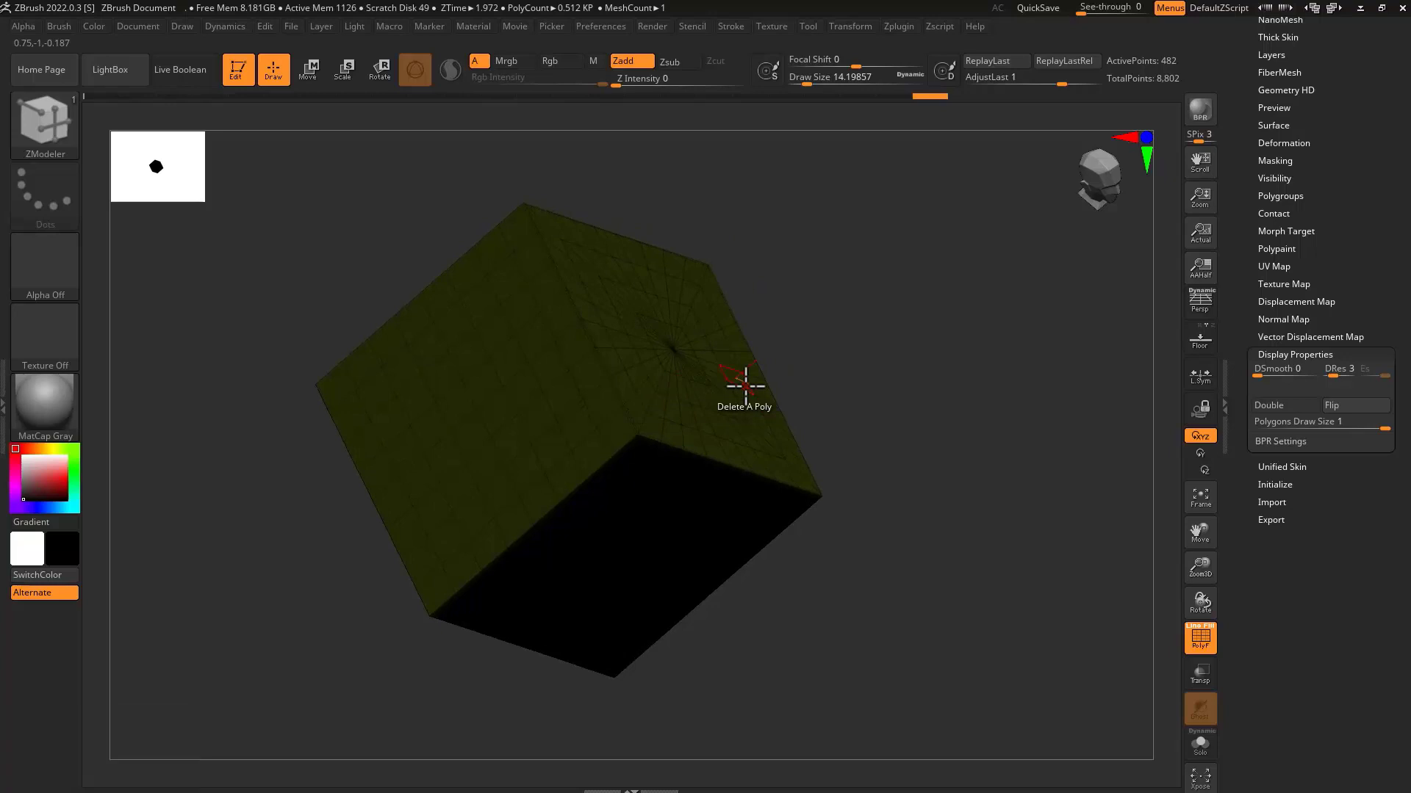
# Subdivide the creased cube several times to about 2 million points and hide the polyframe
pyautogui.hotkey('ctrl', 'd')
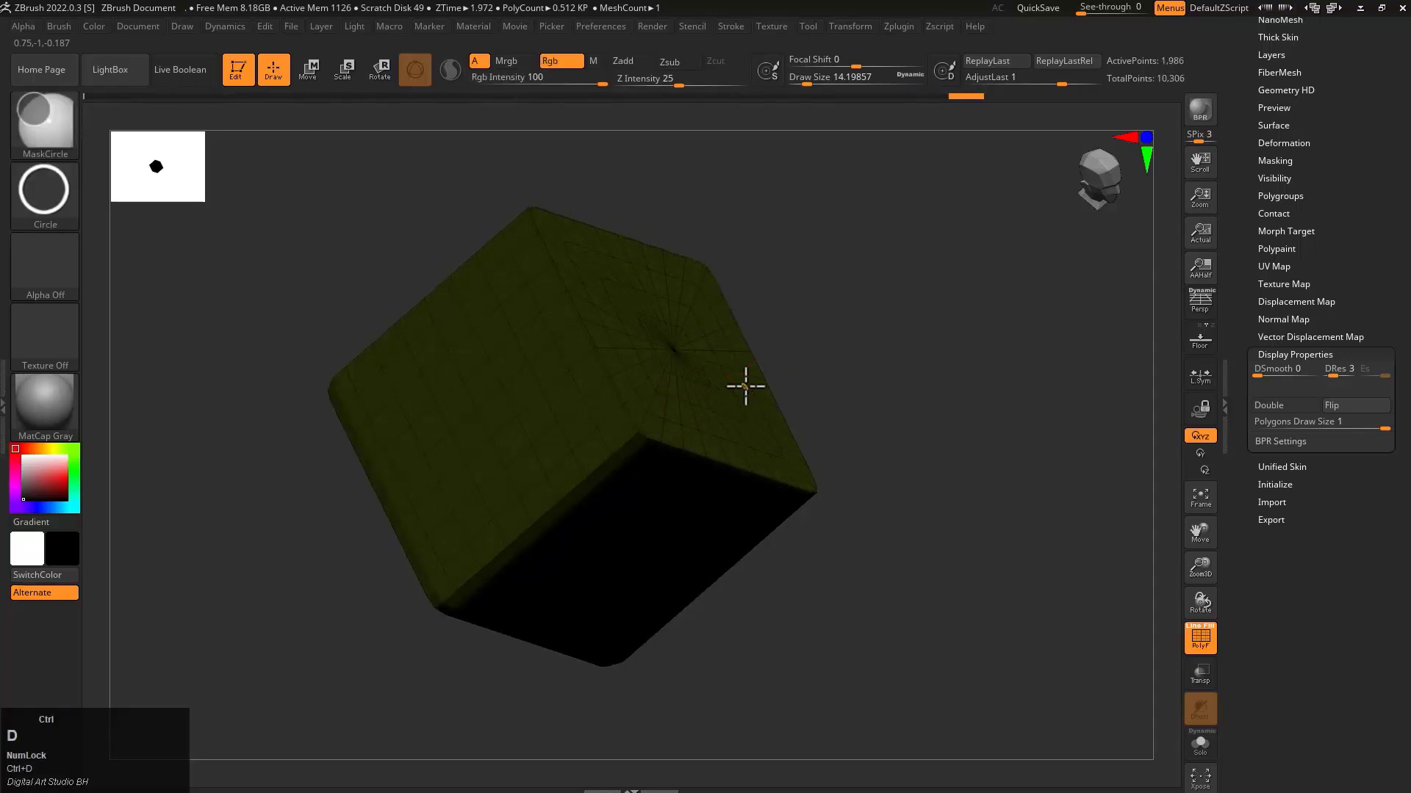
pyautogui.hotkey('ctrl', 'd')
pyautogui.hotkey('ctrl', 'd')
pyautogui.hotkey('shift', 'f')
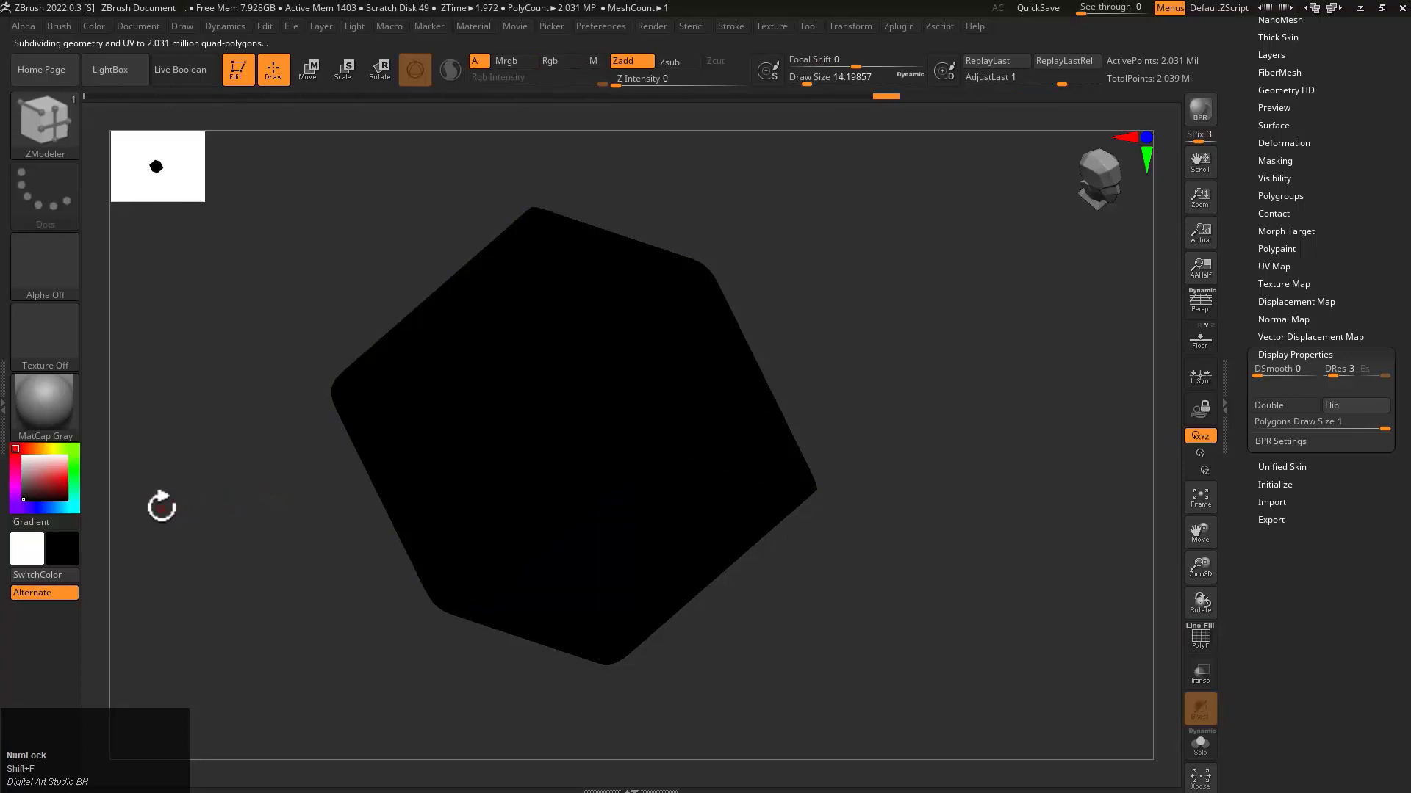
# Set the model's color to white and inspect the sharp creased border against the rounded edges from several angles
pyautogui.press('c')
pyautogui.press('c')
pyautogui.press('c')
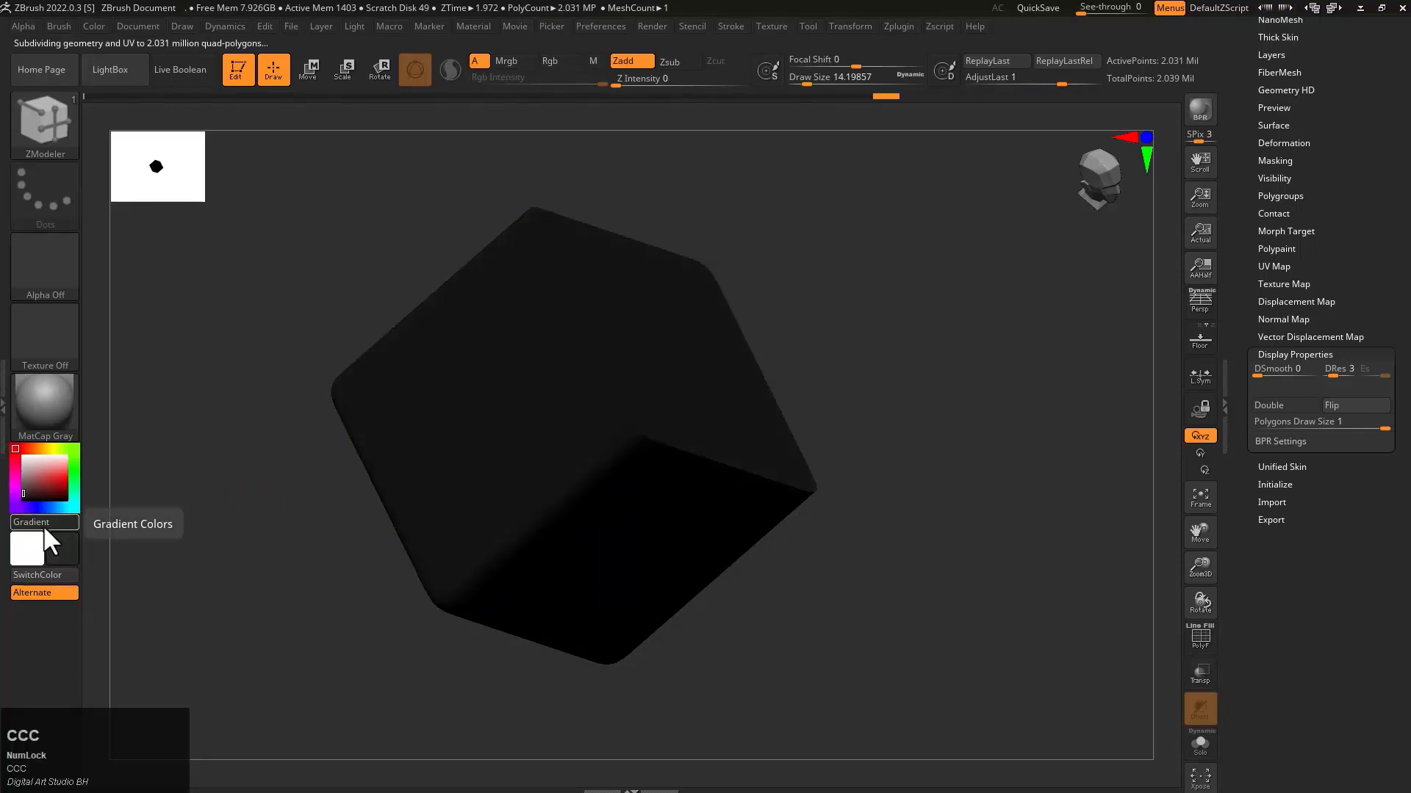
pyautogui.click(24, 457)
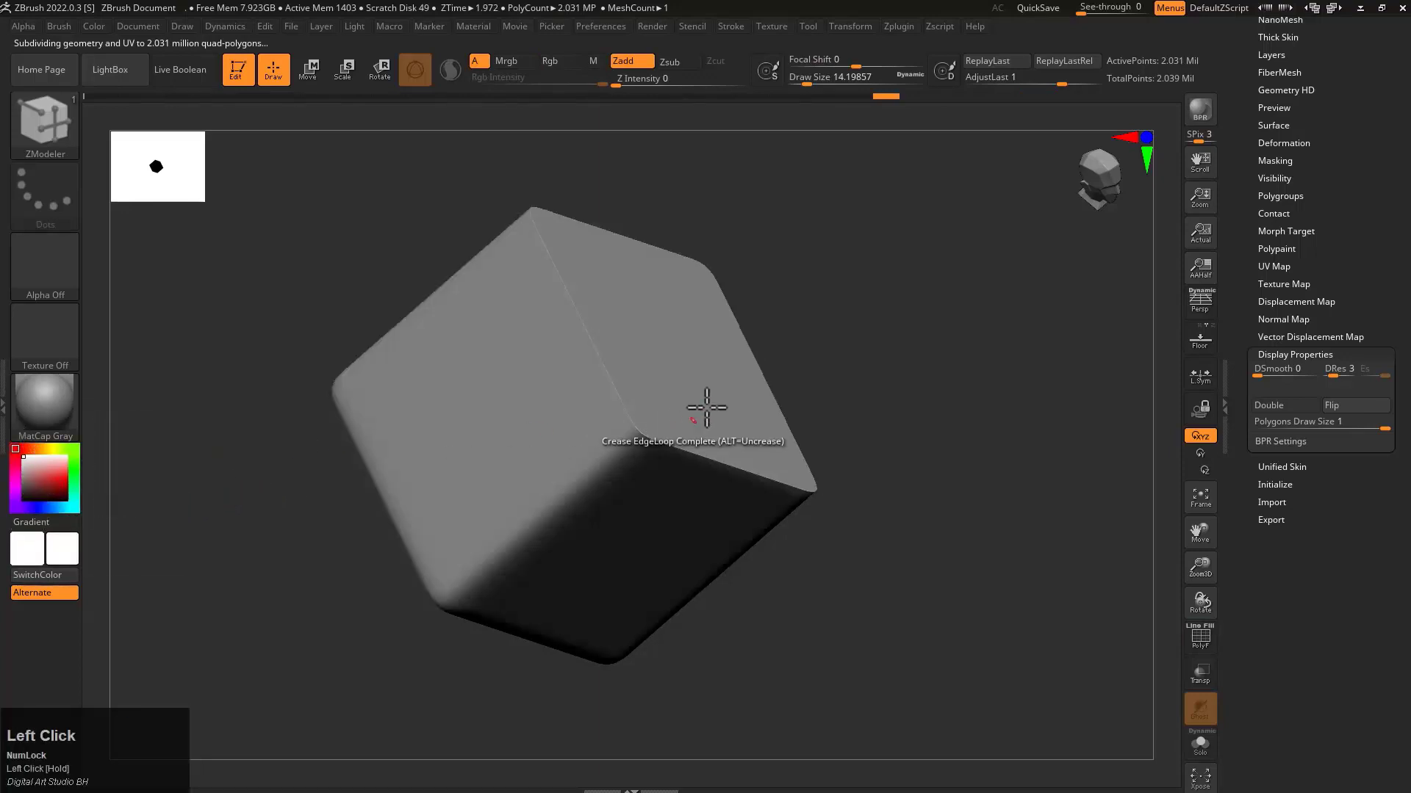
pyautogui.moveTo(706, 403); pyautogui.dragTo(523, 276, button='right')
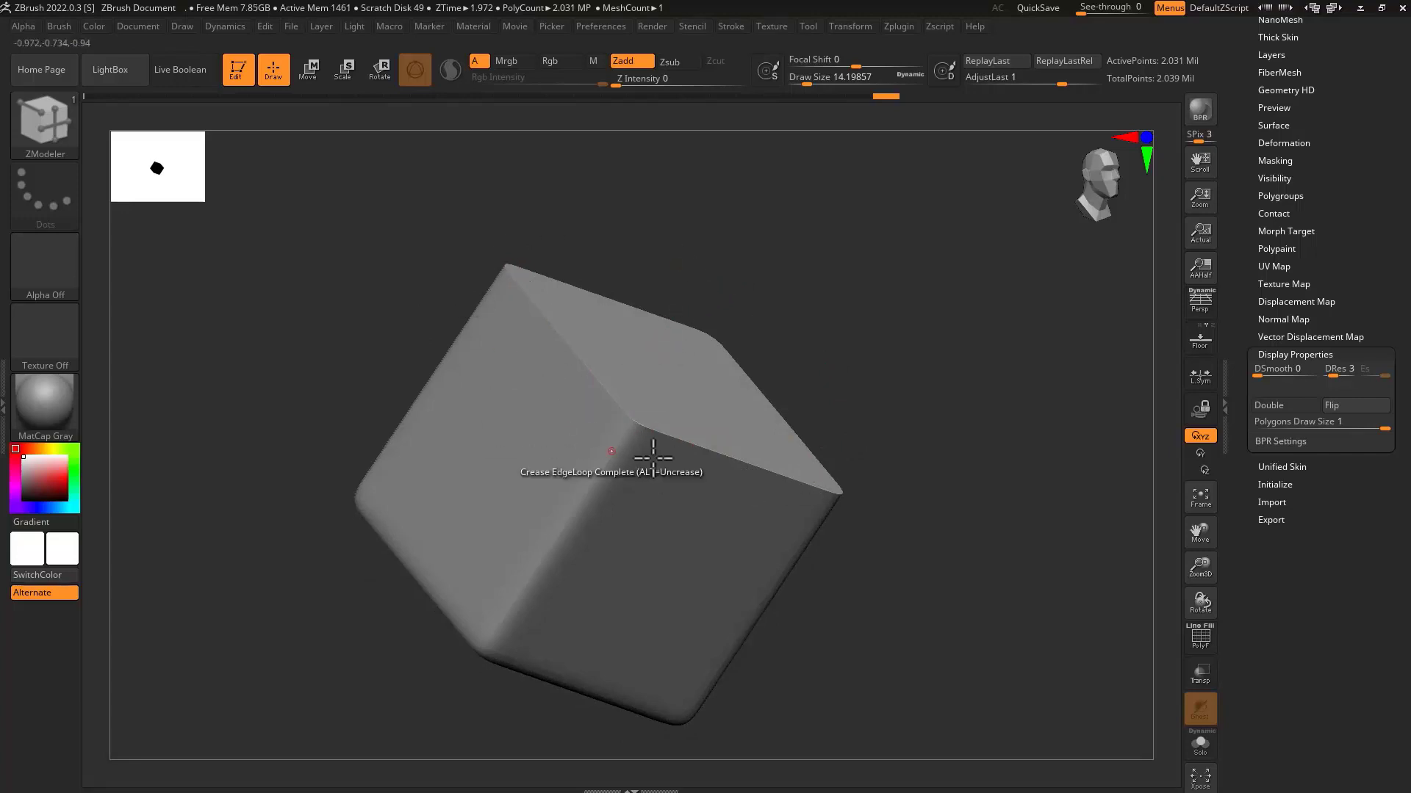
pyautogui.moveTo(699, 309); pyautogui.dragTo(839, 272, button='right')
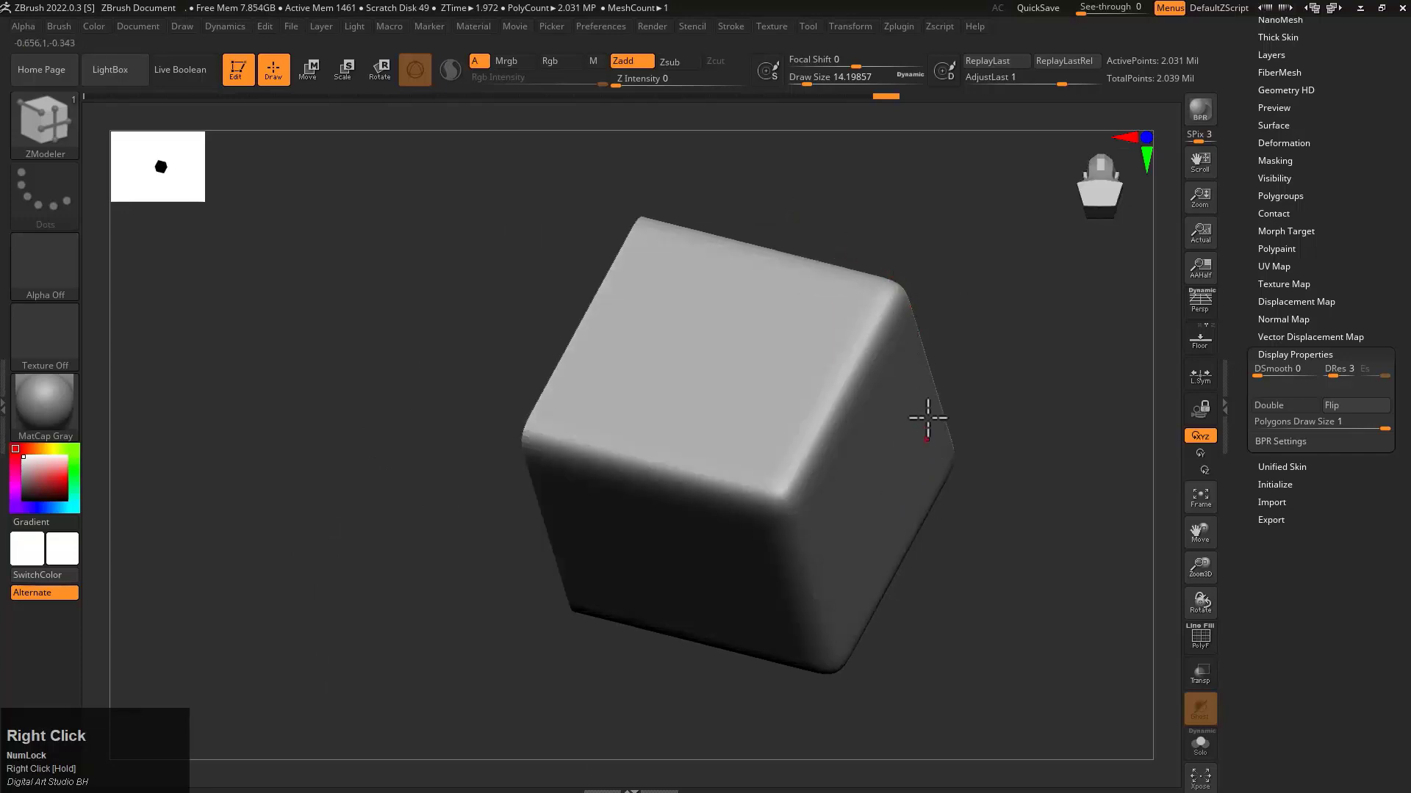
pyautogui.moveTo(862, 218); pyautogui.dragTo(916, 235, button='right')
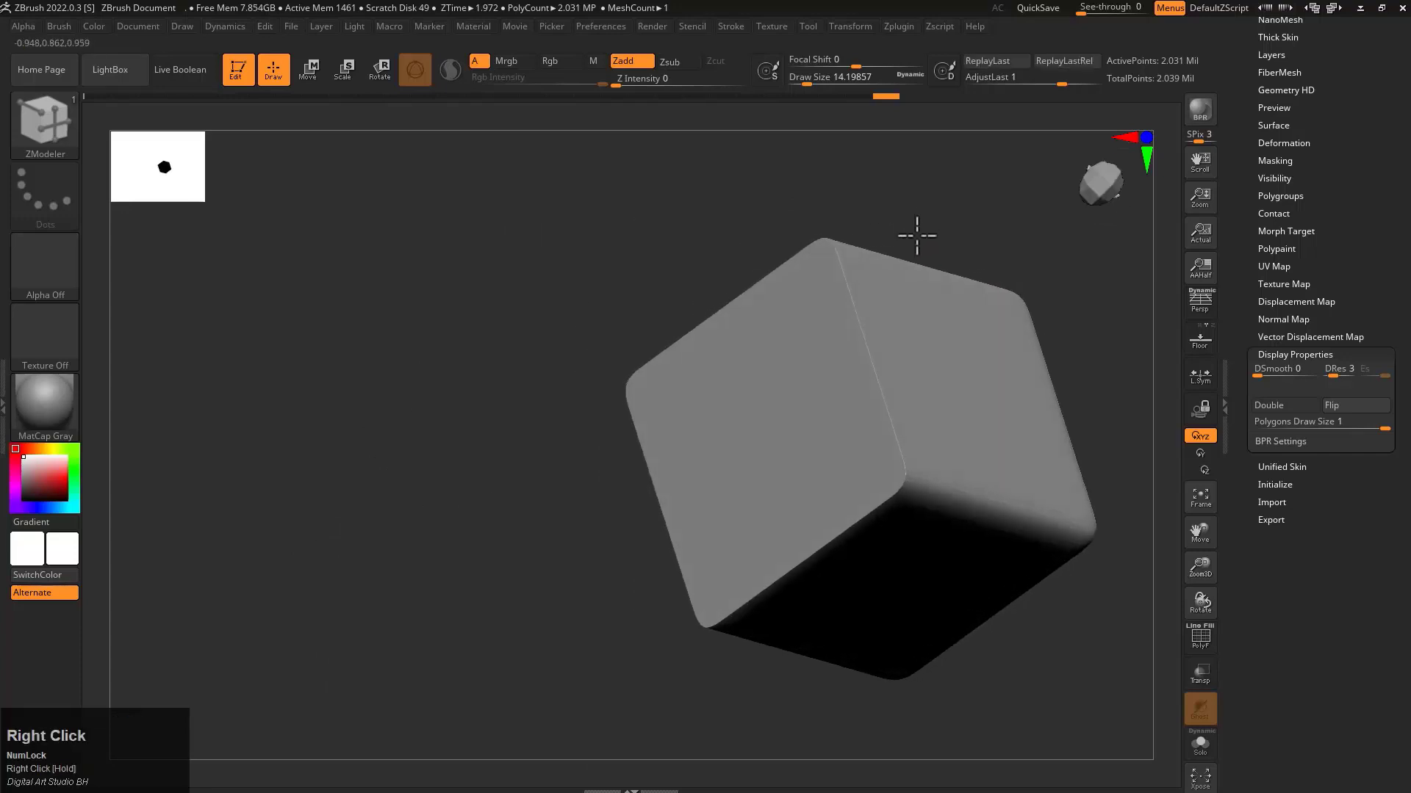
# Return the cube to its lowest subdivision level and uncrease the complete edge loop around the creased face
pyautogui.hotkey('shift', 'd')
pyautogui.hotkey('shift', 'd')
pyautogui.hotkey('shift', 'd')
pyautogui.hotkey('shift', 'd')
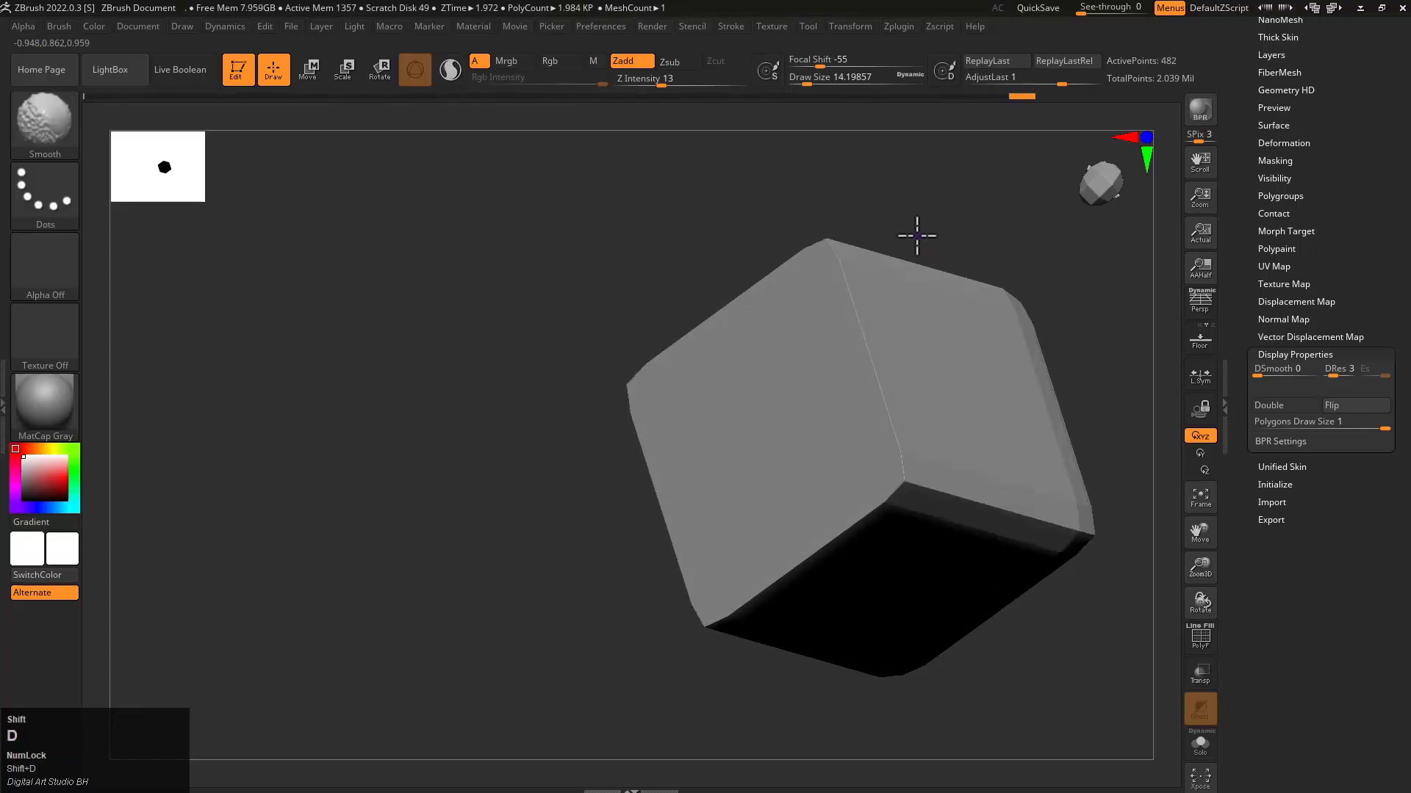
pyautogui.moveTo(949, 233)
pyautogui.mouseDown(button='right')
pyautogui.moveTo(903, 194)
pyautogui.moveTo(857, 186)
pyautogui.moveTo(693, 370)
pyautogui.moveTo(558, 220)
pyautogui.moveTo(586, 245)
pyautogui.moveTo(607, 221)
pyautogui.moveTo(657, 236)
pyautogui.mouseUp(button='right')
pyautogui.press('space')
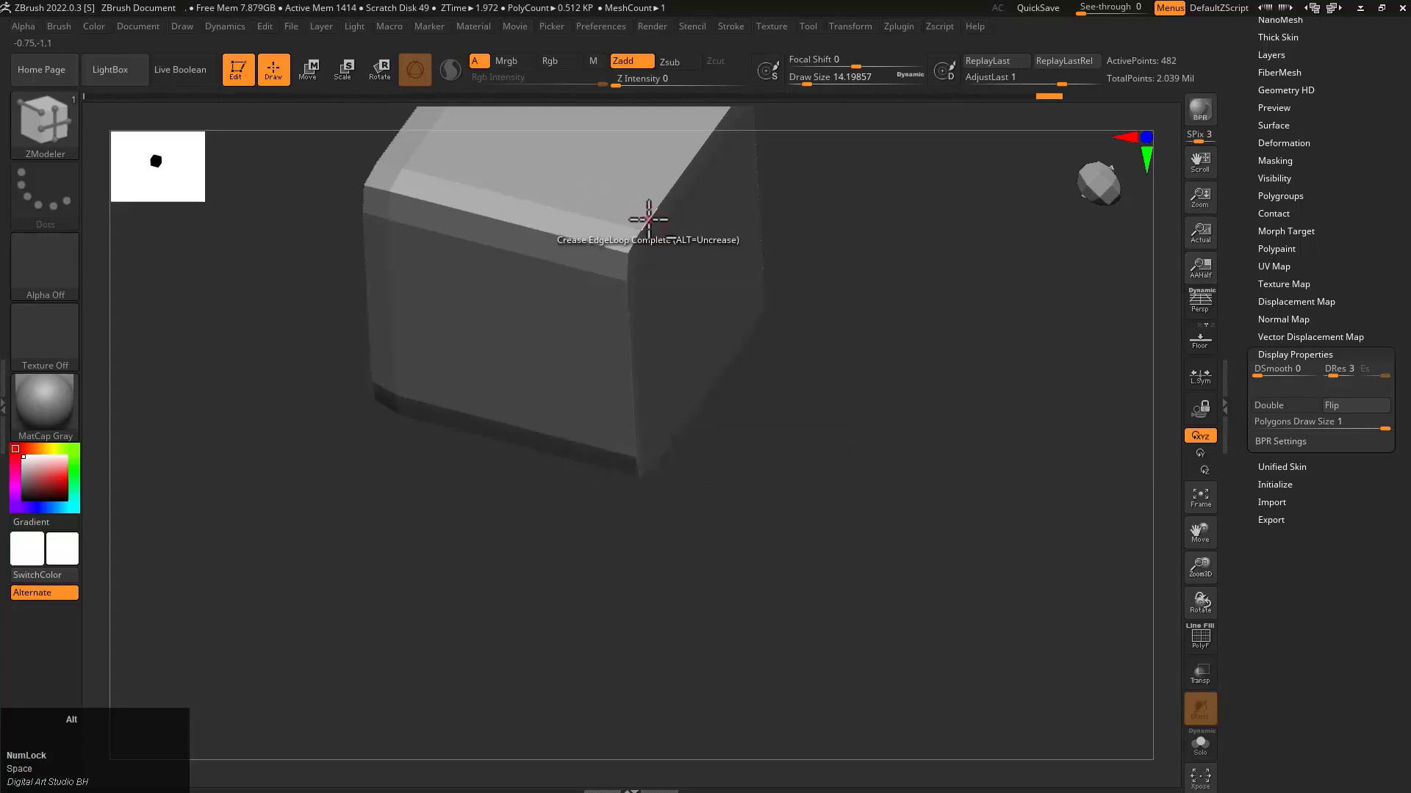
pyautogui.keyDown('ctrl'); pyautogui.keyDown('alt'); pyautogui.moveTo(784, 189); pyautogui.dragTo(864, 191, button='right'); pyautogui.keyUp('alt'); pyautogui.keyUp('ctrl')
pyautogui.keyDown('alt'); pyautogui.moveTo(864, 191); pyautogui.dragTo(871, 293, button='right'); pyautogui.keyUp('alt')
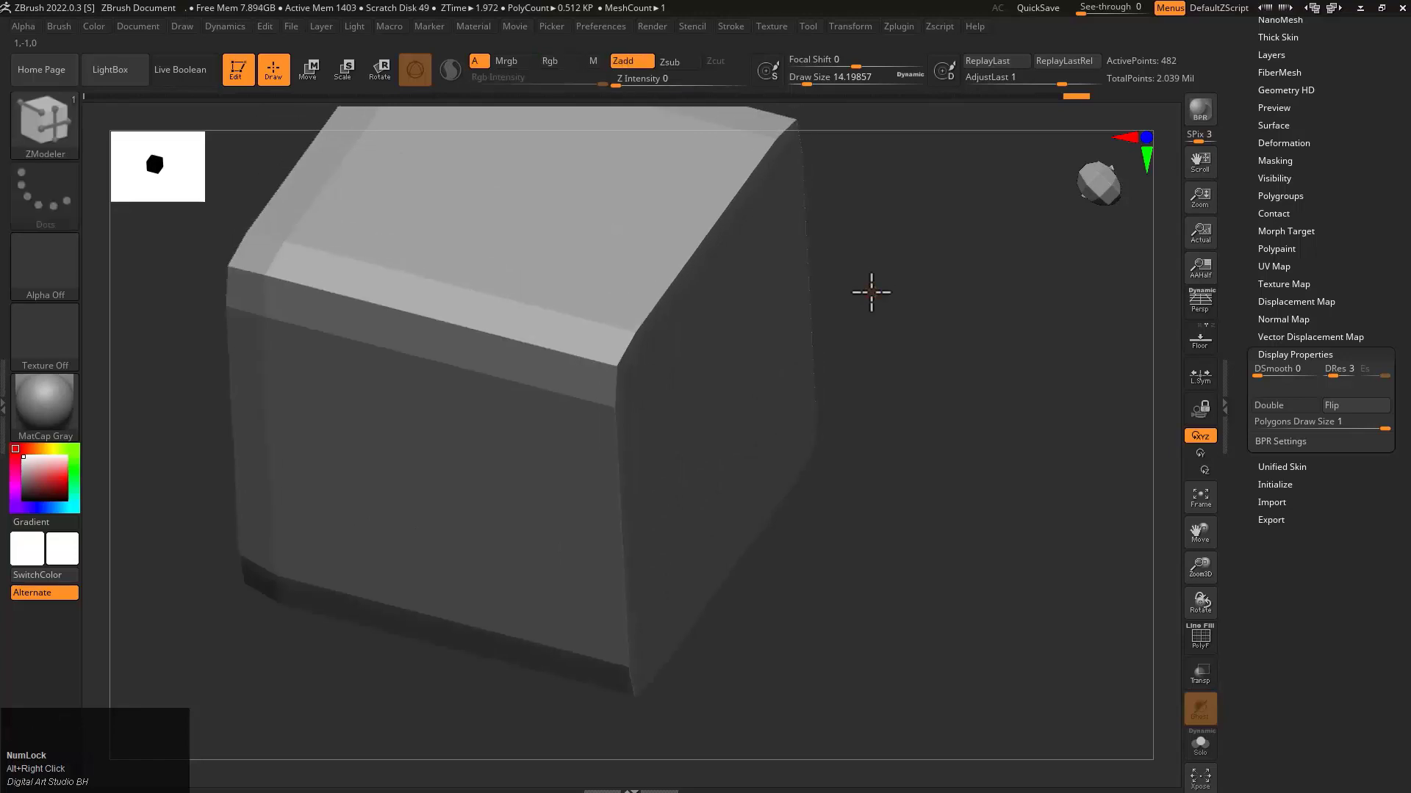
# Display the polyframe and examine the edges around the uncreased corner of the cube
pyautogui.hotkey('ctrl', 'd')
pyautogui.moveTo(902, 364); pyautogui.dragTo(869, 337)
pyautogui.hotkey('shift', 'f')
pyautogui.keyDown('alt'); pyautogui.moveTo(817, 142); pyautogui.dragTo(838, 175, button='right'); pyautogui.keyUp('alt')
pyautogui.keyDown('ctrl'); pyautogui.keyDown('alt'); pyautogui.moveTo(838, 175); pyautogui.dragTo(1028, 234, button='right'); pyautogui.keyUp('alt'); pyautogui.keyUp('ctrl')
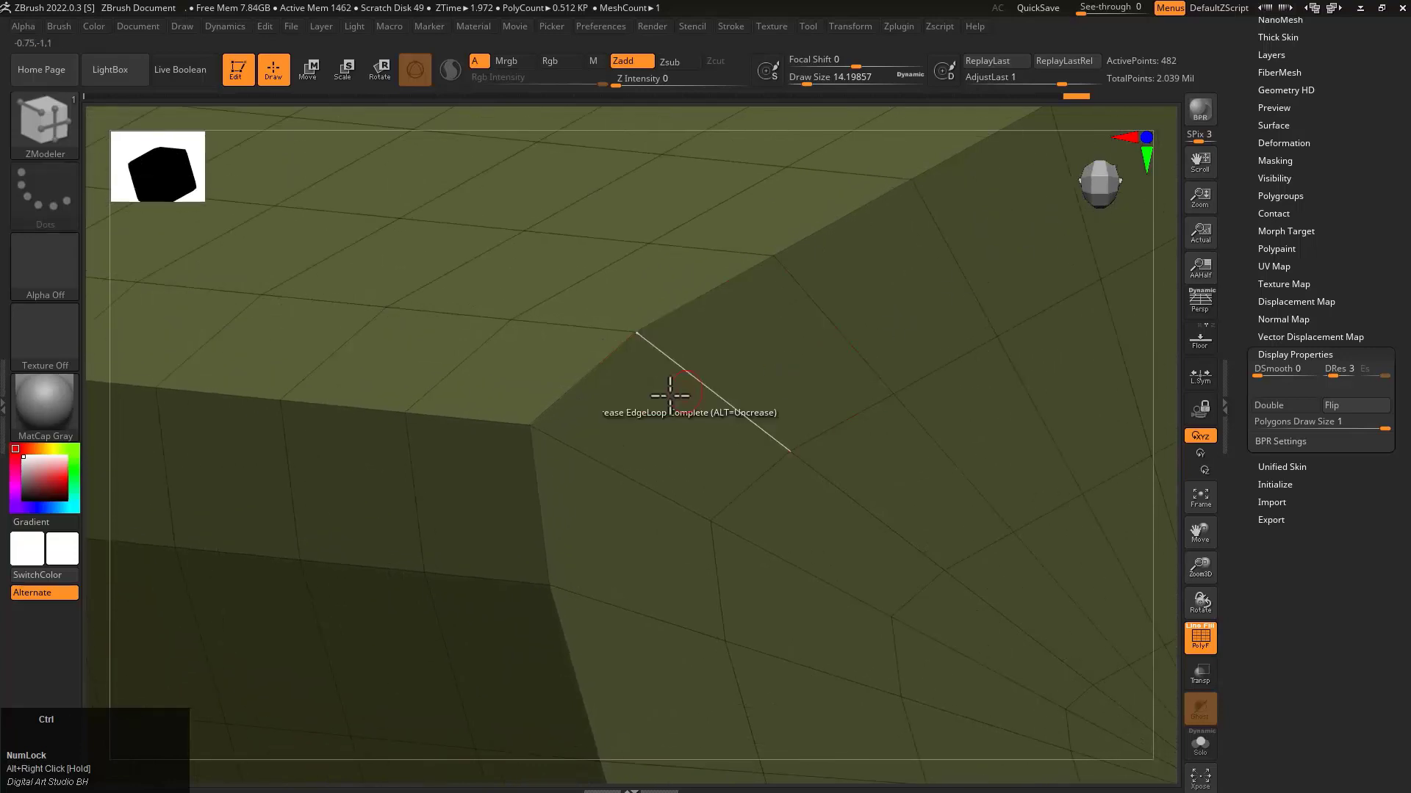
pyautogui.moveTo(668, 394); pyautogui.dragTo(768, 317, button='right')
# Delete the higher subdivision levels, divide the cube up to level 4, and hide the polyframe to inspect it
pyautogui.moveTo(1241, 123); pyautogui.dragTo(1250, 302)
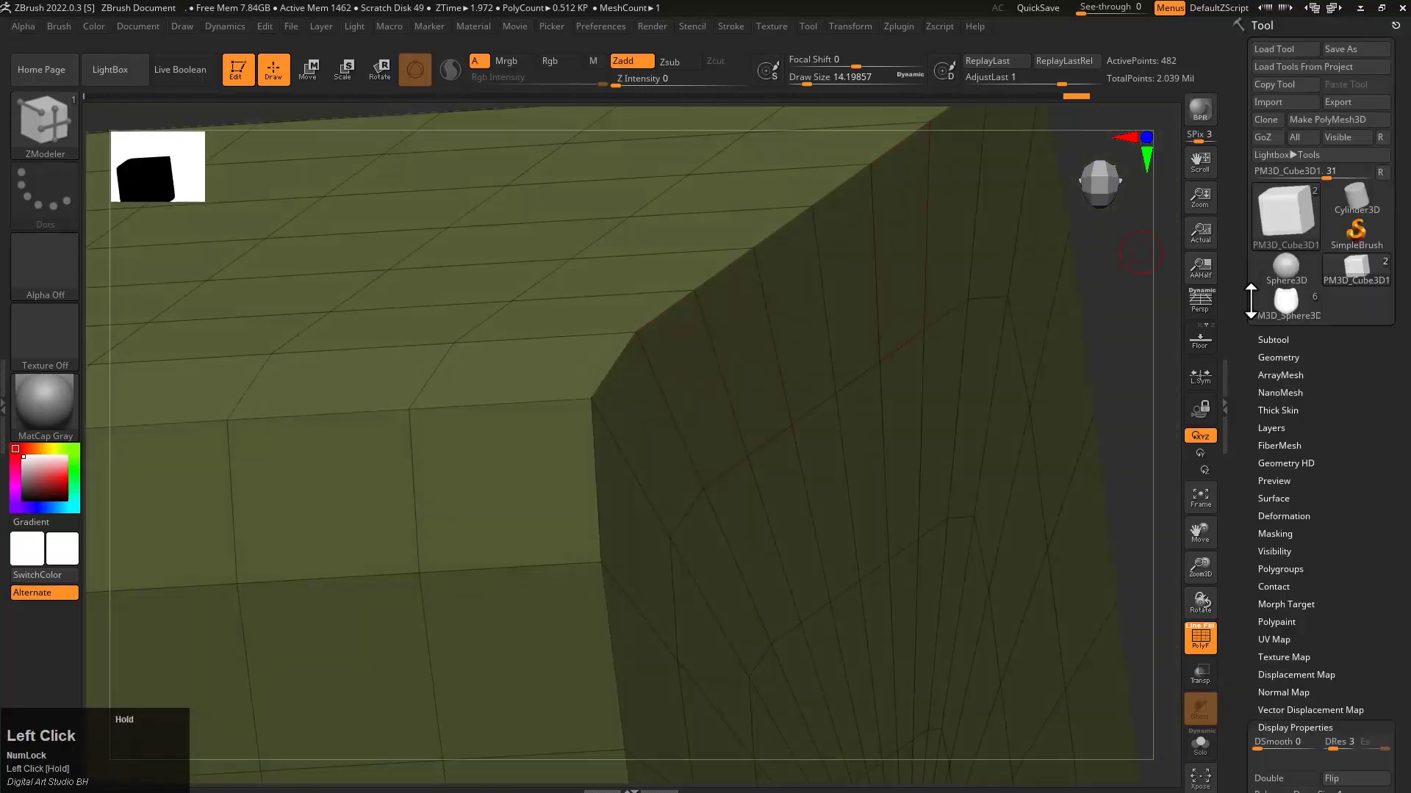
pyautogui.keyDown('shift'); pyautogui.click(1283, 357); pyautogui.keyUp('shift')
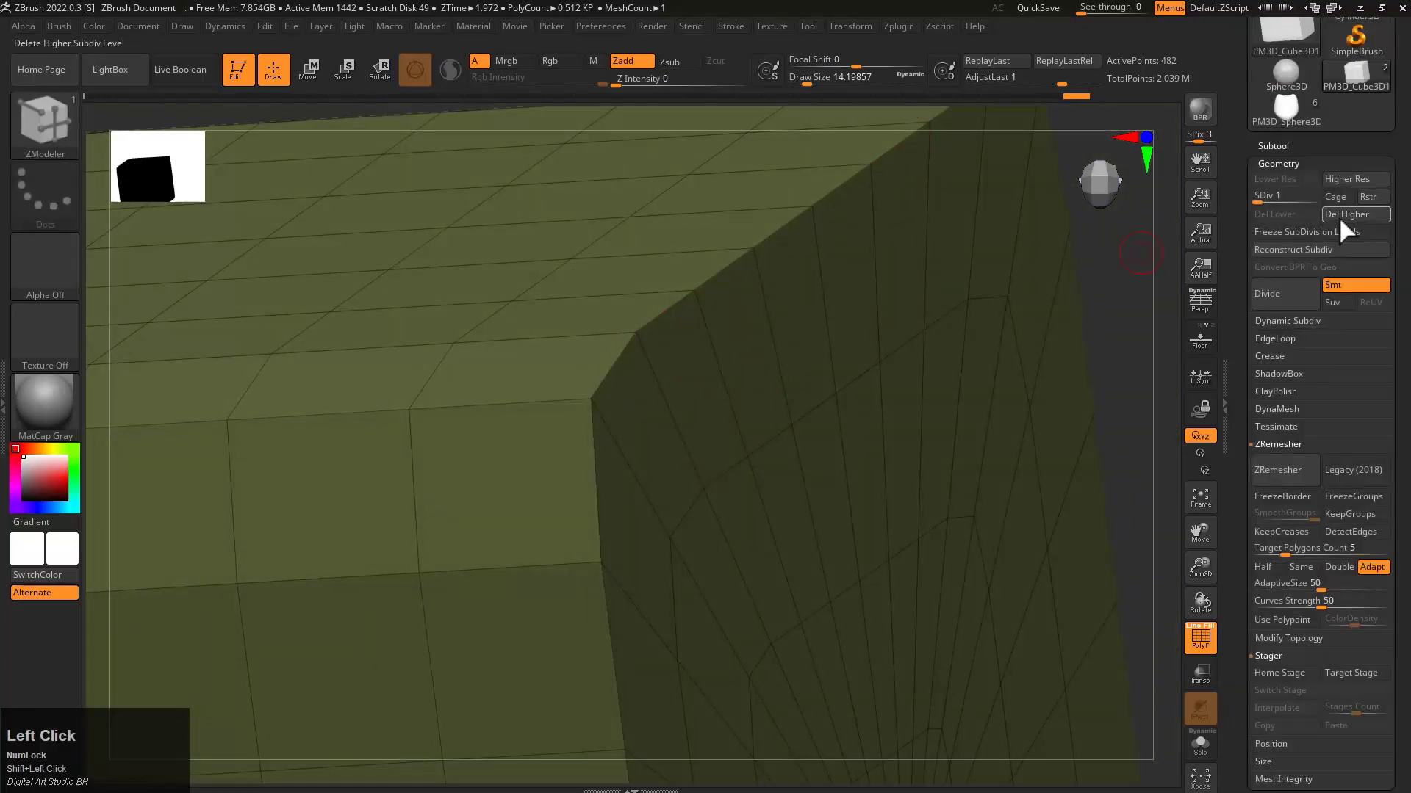
pyautogui.click(1344, 214)
pyautogui.click(1287, 287)
pyautogui.click(1287, 289)
pyautogui.click(1287, 290)
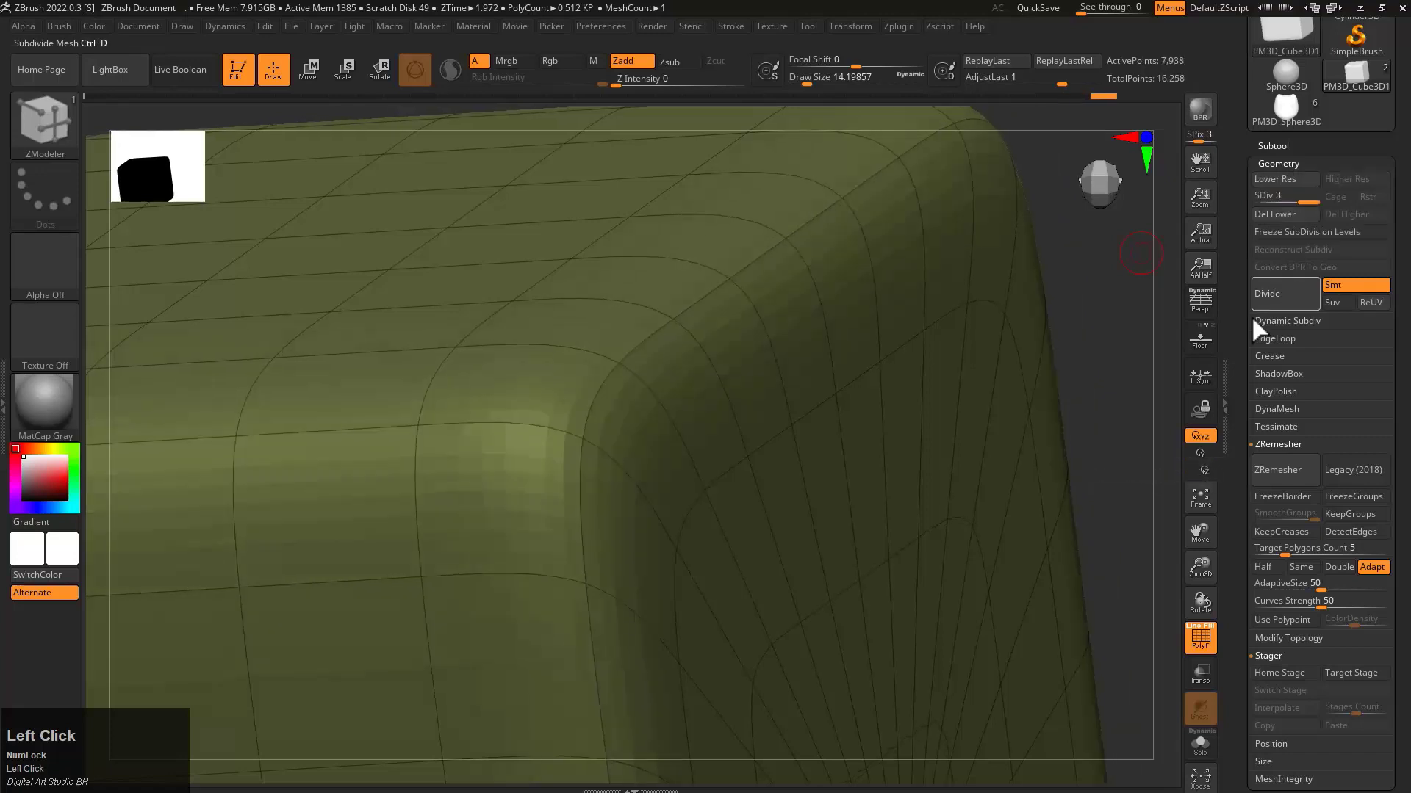
pyautogui.keyDown('ctrl'); pyautogui.keyDown('alt'); pyautogui.moveTo(1083, 284); pyautogui.dragTo(842, 380, button='right'); pyautogui.keyUp('alt'); pyautogui.keyUp('ctrl')
pyautogui.hotkey('shift', 'f')
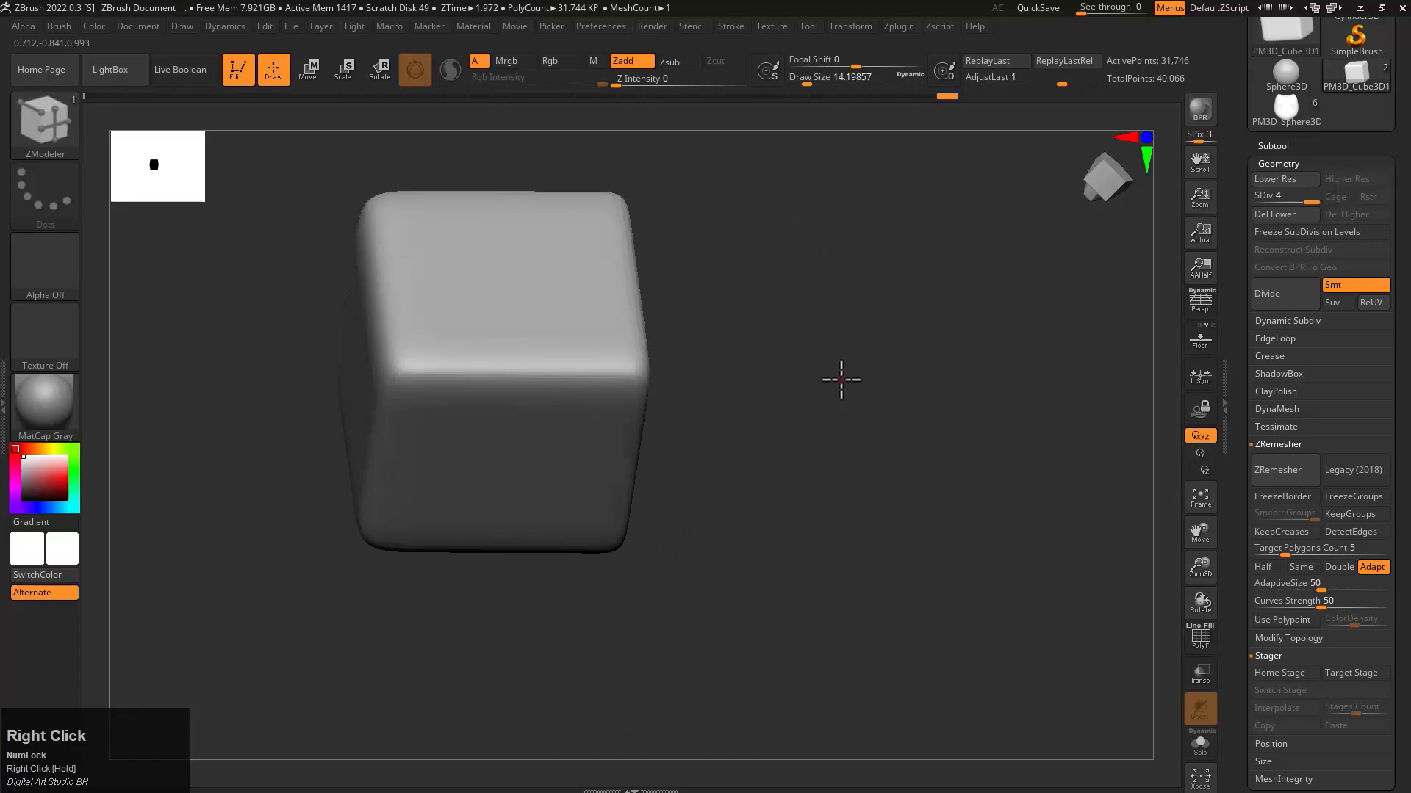
# Undo the cube's subdivisions and the uncreasing, back to the undivided 482-point mesh
pyautogui.hotkey('ctrl', 'z')
pyautogui.hotkey('ctrl', 'z')
pyautogui.hotkey('ctrl', 'z')
pyautogui.hotkey('ctrl', 'z')
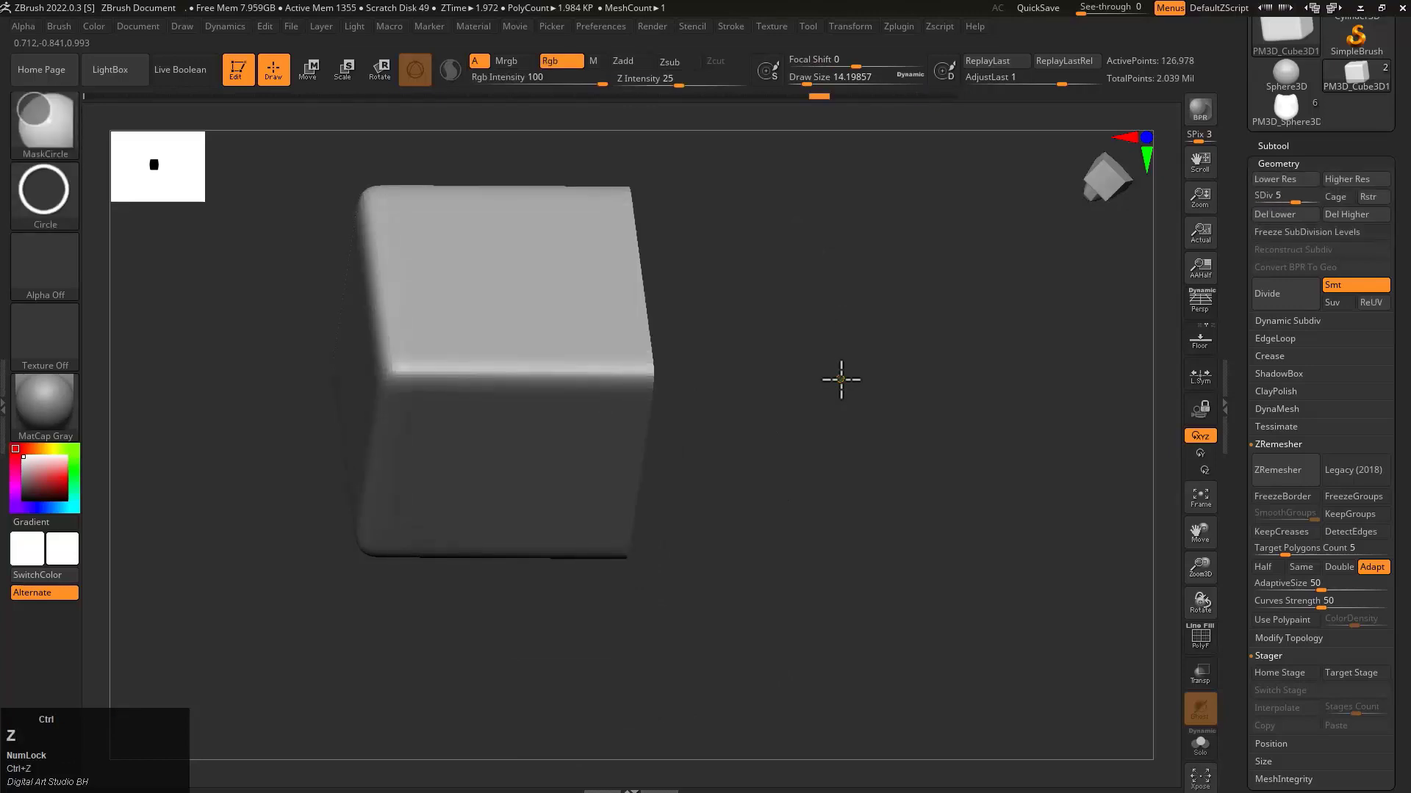
pyautogui.hotkey('ctrl', 'z')
pyautogui.hotkey('ctrl', 'z')
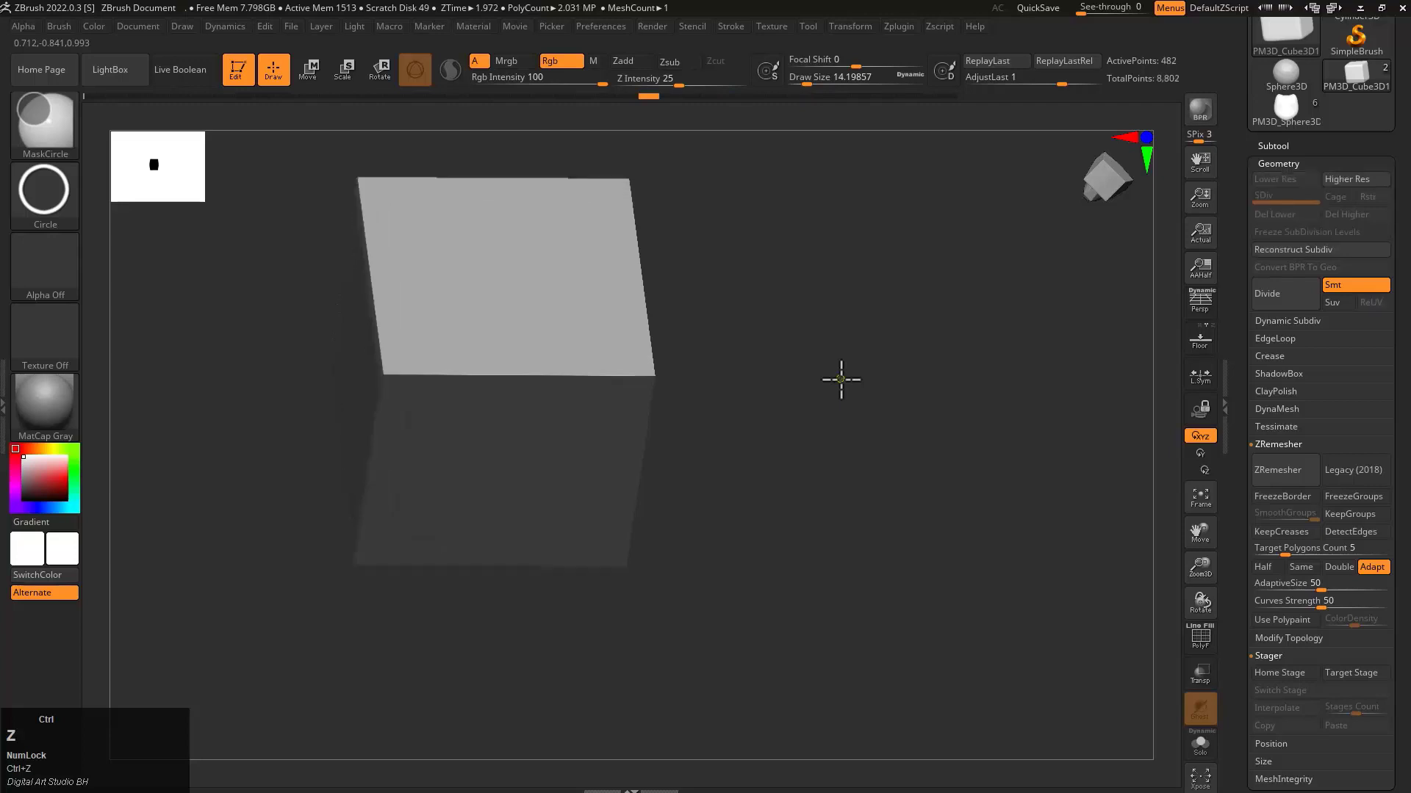
# Display the polyframe and choose the Move Auto Radius edge action with the EdgeLoop Partial target
pyautogui.moveTo(872, 351)
pyautogui.mouseDown()
pyautogui.moveTo(829, 262)
pyautogui.moveTo(878, 302)
pyautogui.moveTo(890, 363)
pyautogui.moveTo(892, 343)
pyautogui.mouseUp()
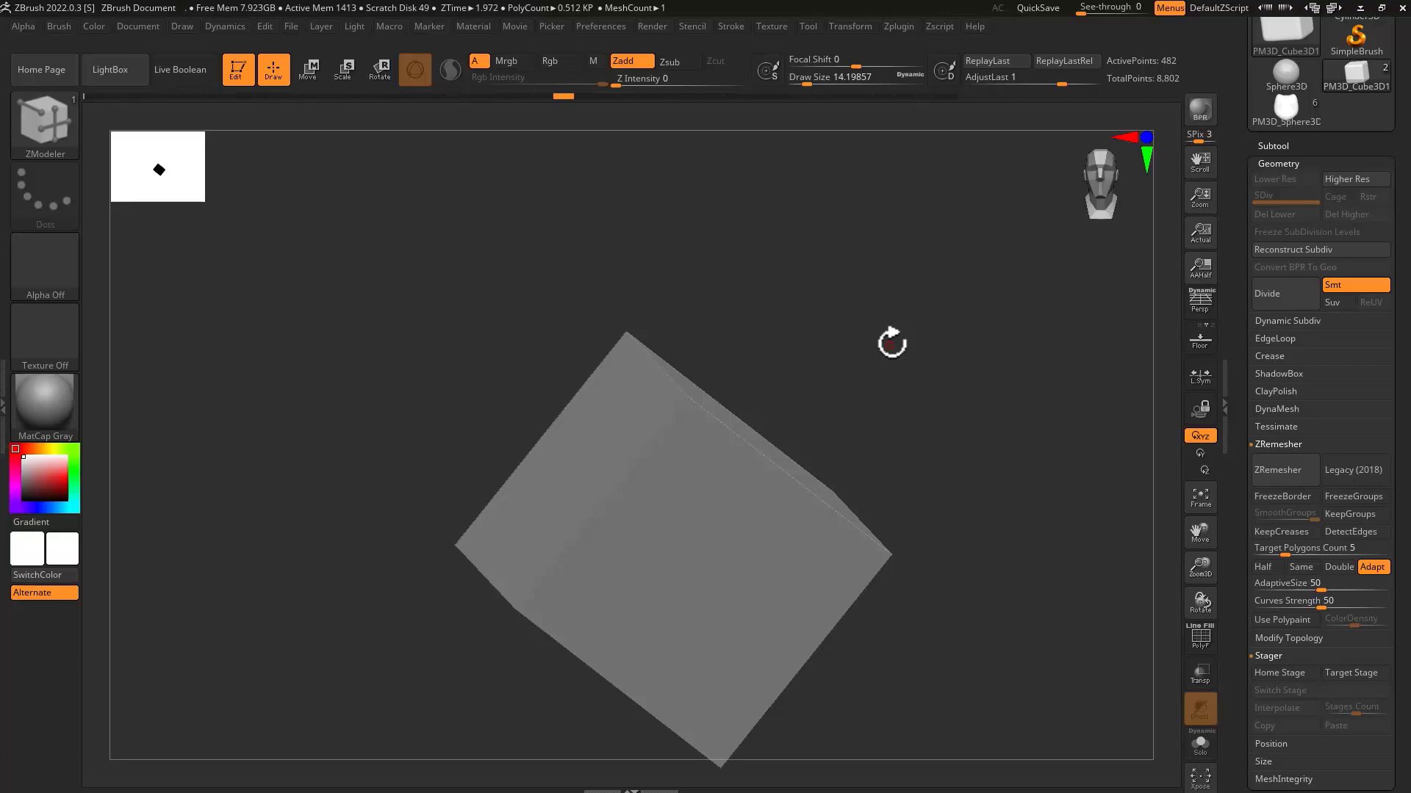
pyautogui.moveTo(854, 349); pyautogui.dragTo(857, 372)
pyautogui.hotkey('shift', 'f')
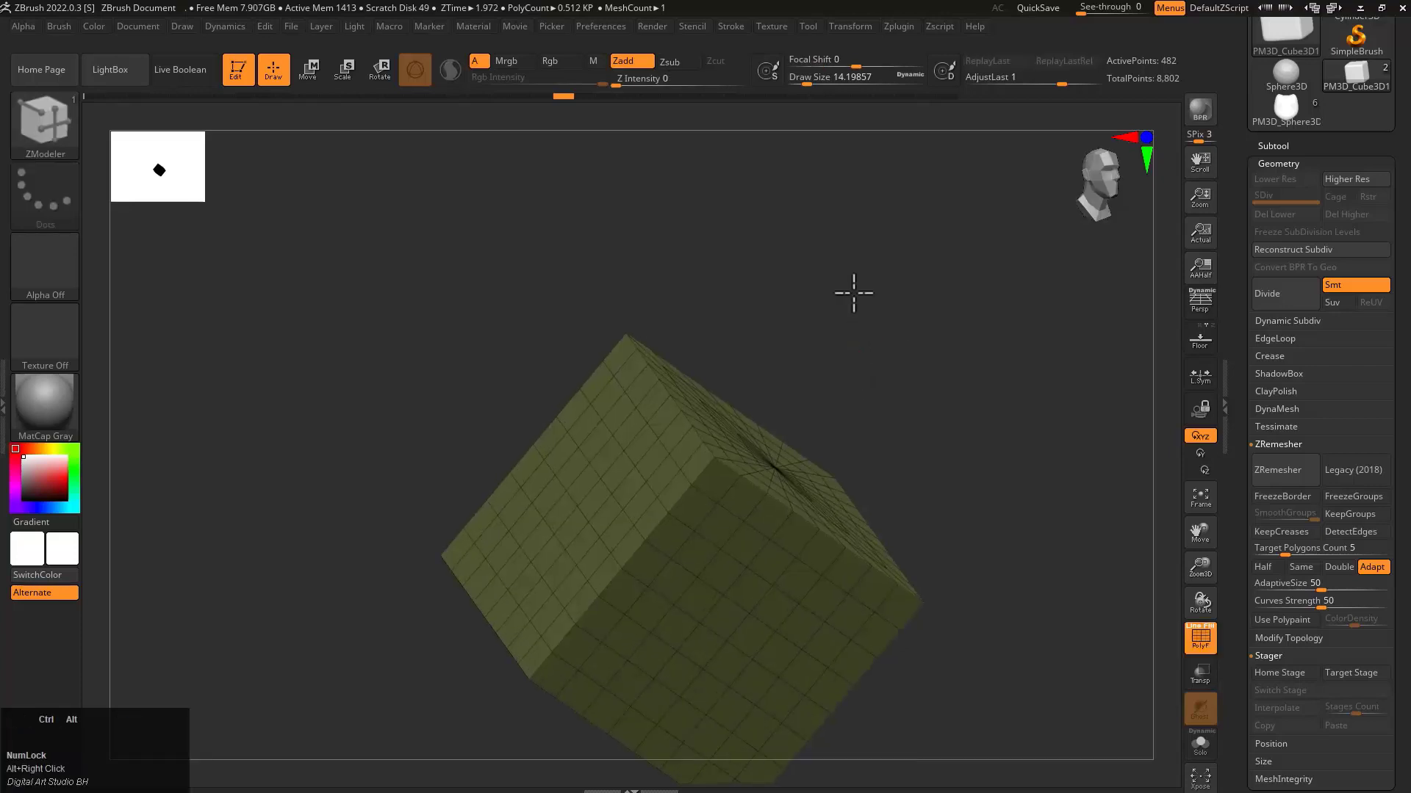
pyautogui.keyDown('alt'); pyautogui.moveTo(850, 292); pyautogui.dragTo(738, 202, button='right'); pyautogui.keyUp('alt')
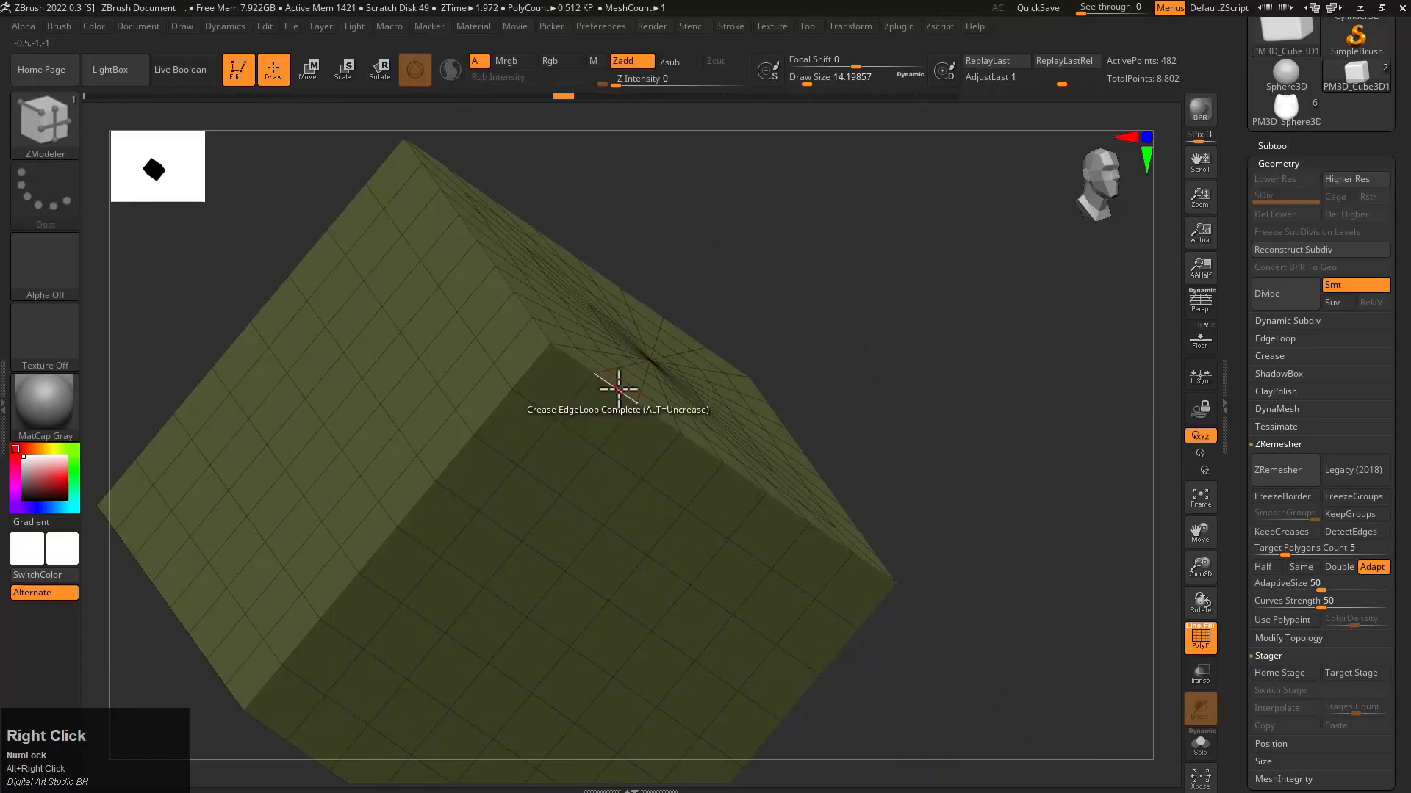
pyautogui.press('space')
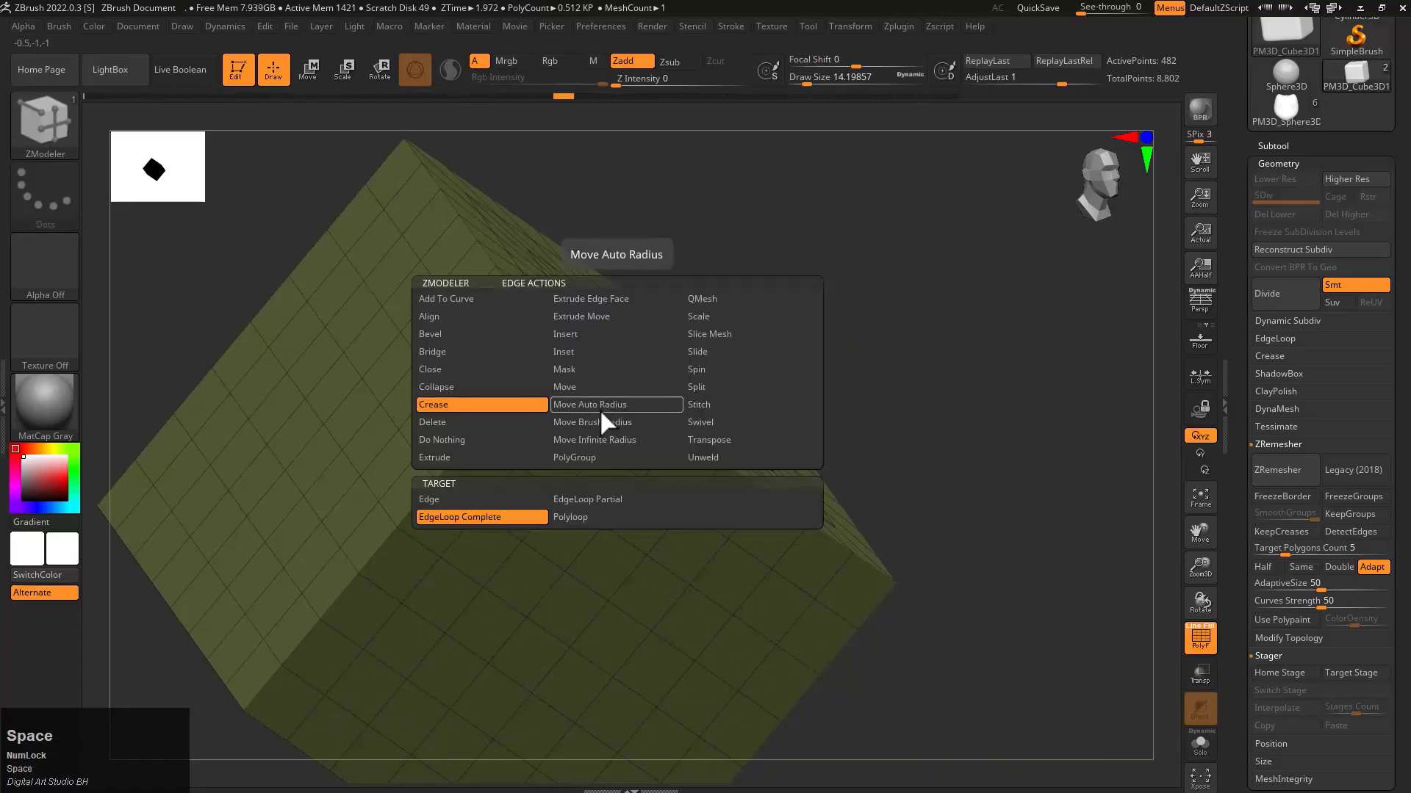
pyautogui.click(599, 408)
pyautogui.click(587, 500)
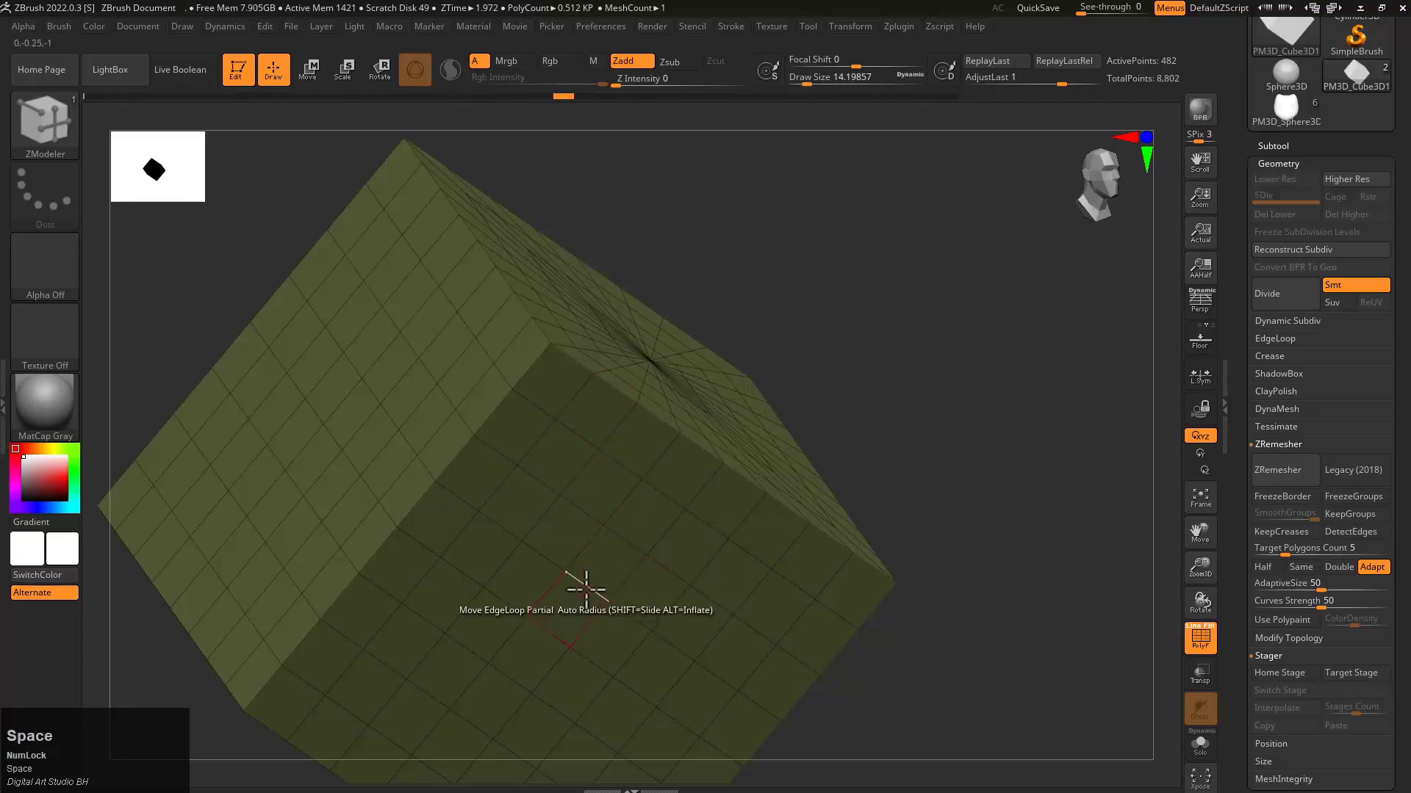
# Try moving a partial edge loop on the cube's front face with different draw sizes, and undo the moves
pyautogui.press('s')
pyautogui.moveTo(586, 588); pyautogui.dragTo(603, 589)
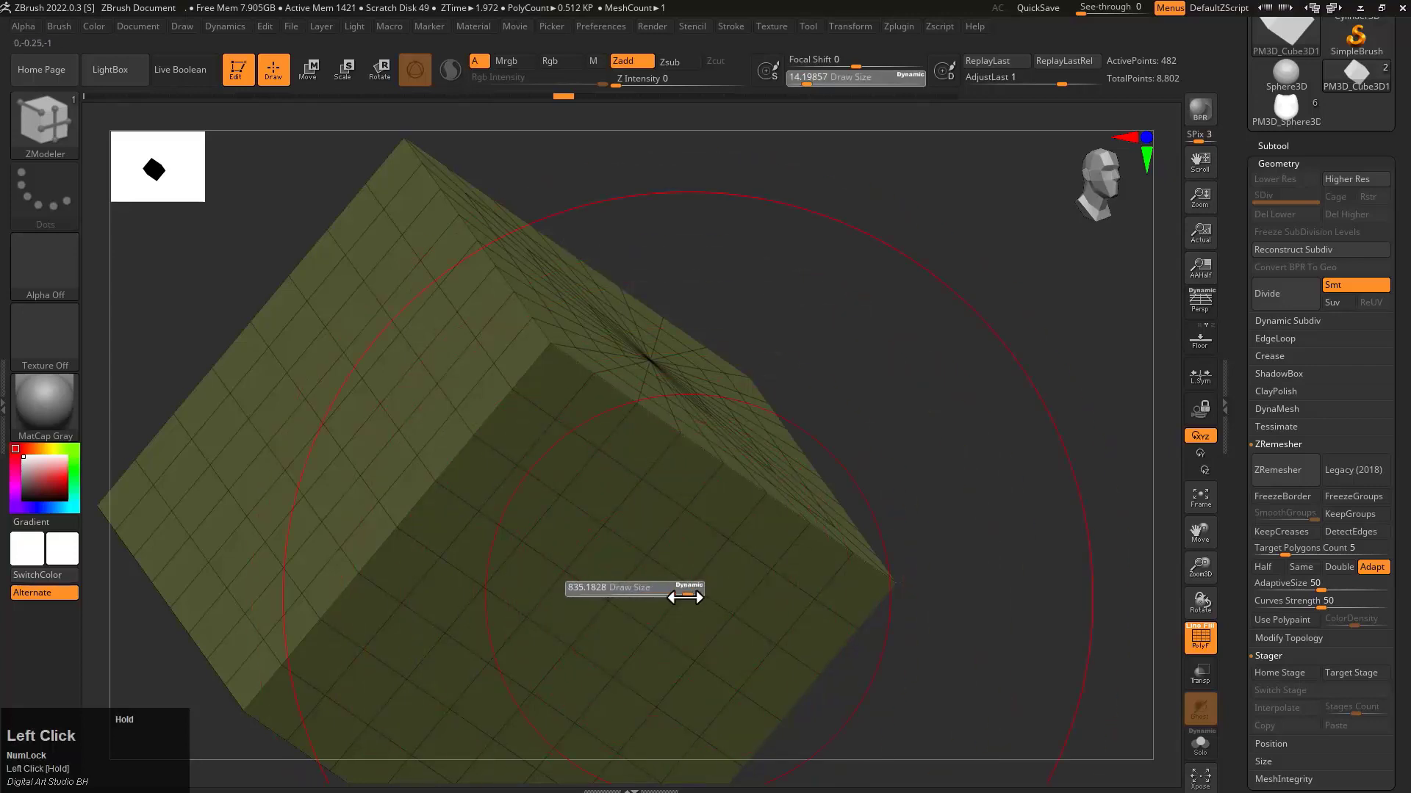
pyautogui.moveTo(633, 615)
pyautogui.mouseDown()
pyautogui.moveTo(601, 604)
pyautogui.moveTo(592, 576)
pyautogui.moveTo(567, 589)
pyautogui.moveTo(570, 541)
pyautogui.moveTo(592, 593)
pyautogui.mouseUp()
pyautogui.hotkey('ctrl', 'z')
pyautogui.press('s')
pyautogui.press('s')
pyautogui.hotkey('ctrl', 'z')
# Choose Move Brush Radius with the Polyloop target, try moving a front-face edge at draw size about 251, and undo it
pyautogui.press('space')
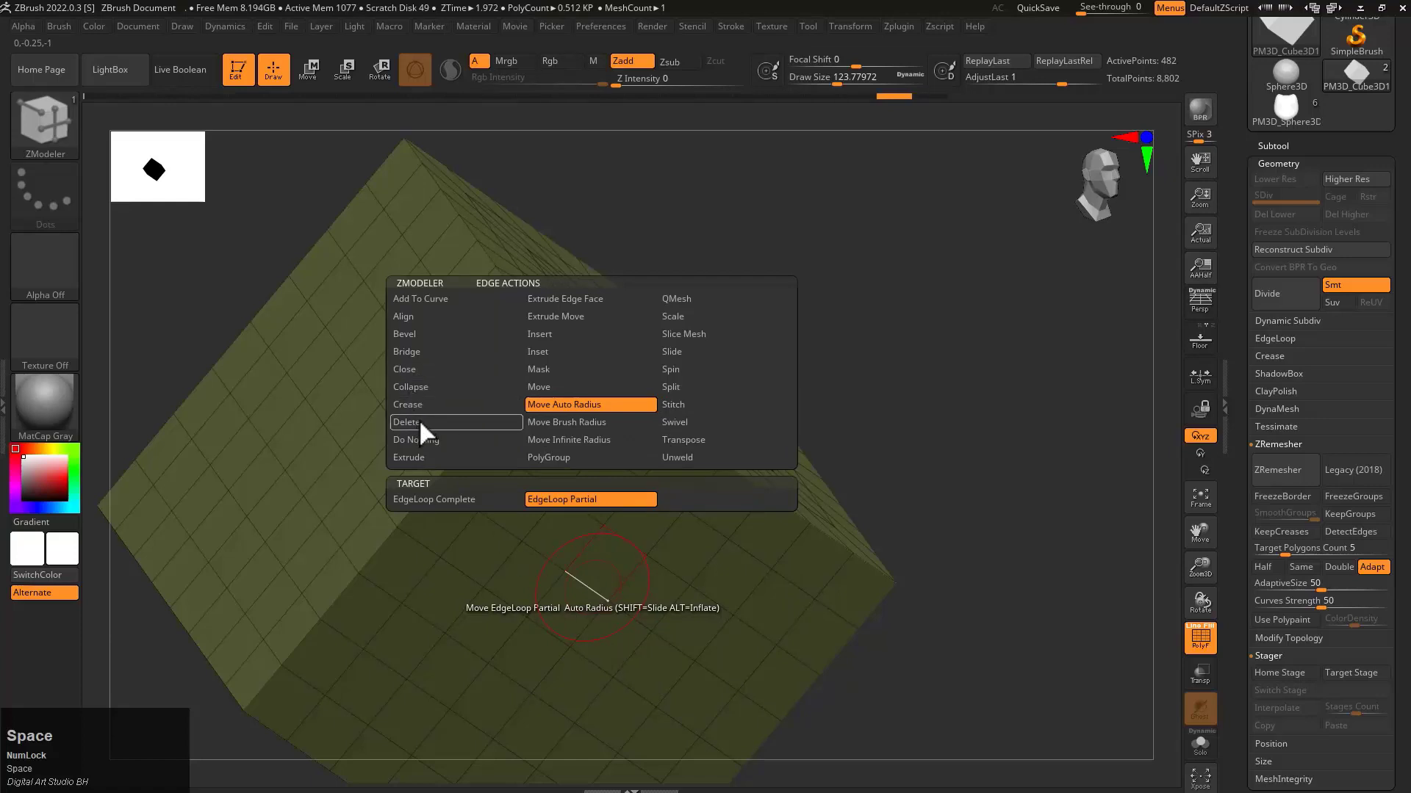
pyautogui.click(580, 427)
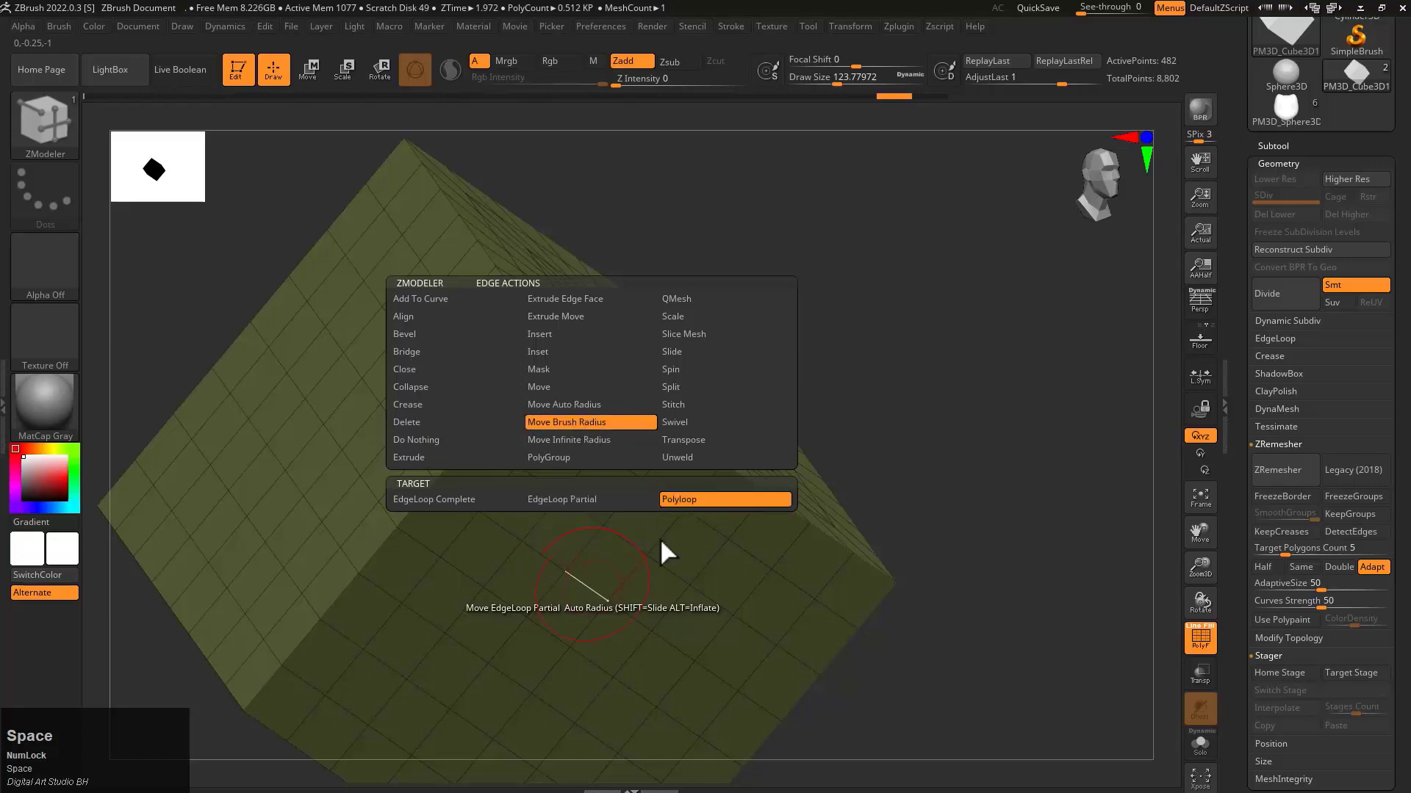
pyautogui.press('s')
pyautogui.moveTo(588, 625)
pyautogui.mouseDown()
pyautogui.moveTo(680, 545)
pyautogui.moveTo(642, 563)
pyautogui.mouseUp()
pyautogui.hotkey('ctrl', 'z')
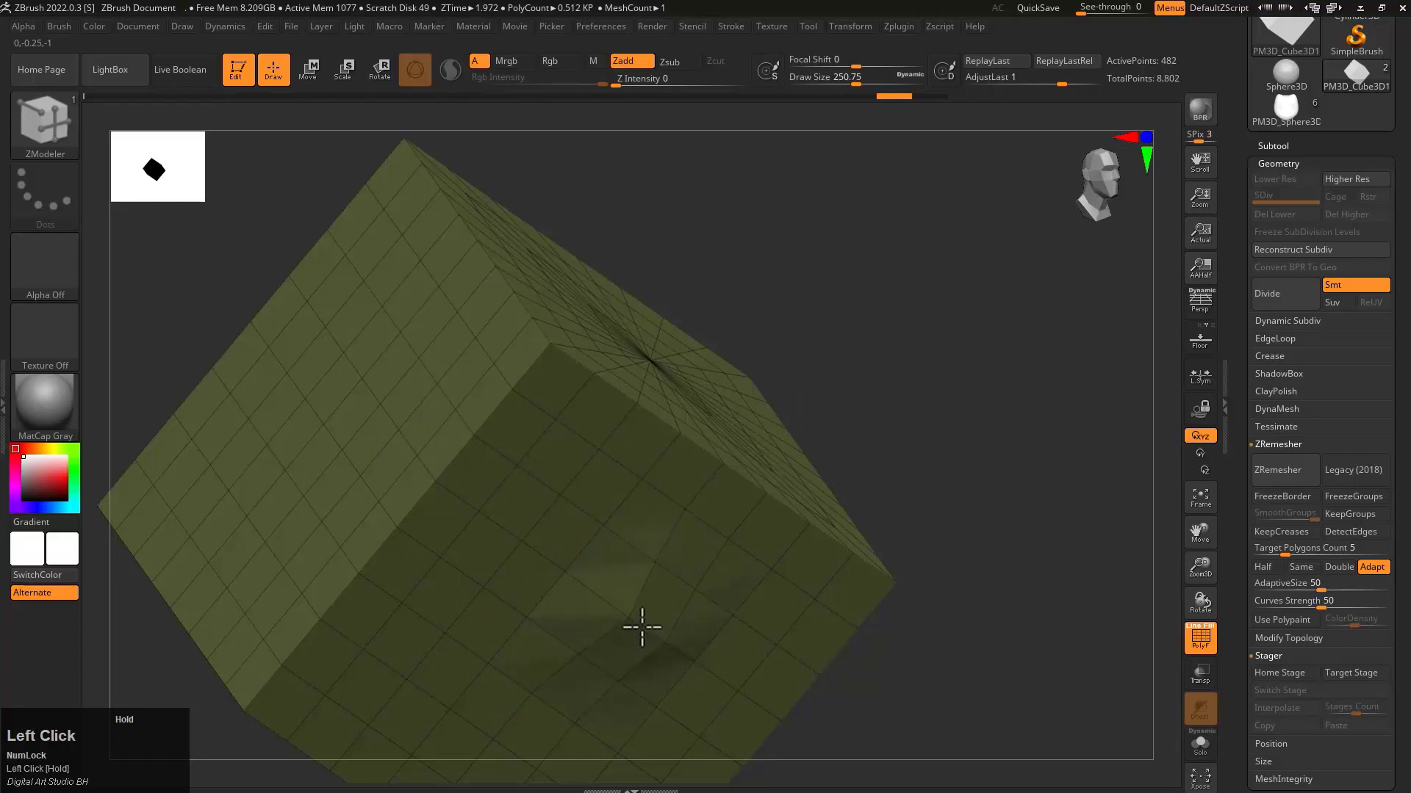
# Set the draw size to about 517, try moving edges near the corner and mid-face, and undo each move
pyautogui.press('s')
pyautogui.moveTo(630, 644); pyautogui.dragTo(656, 648)
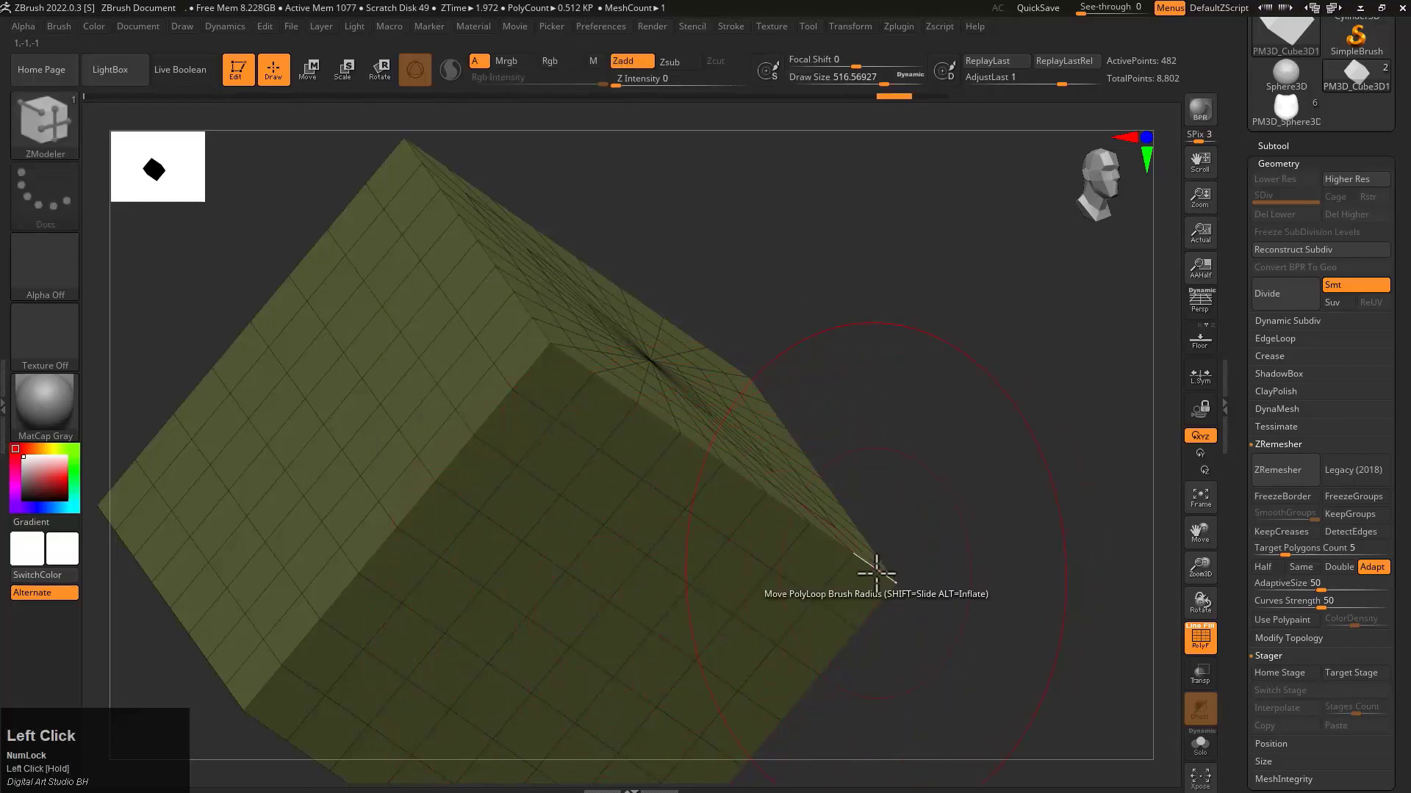
pyautogui.moveTo(875, 646); pyautogui.dragTo(756, 578)
pyautogui.hotkey('ctrl', 'z')
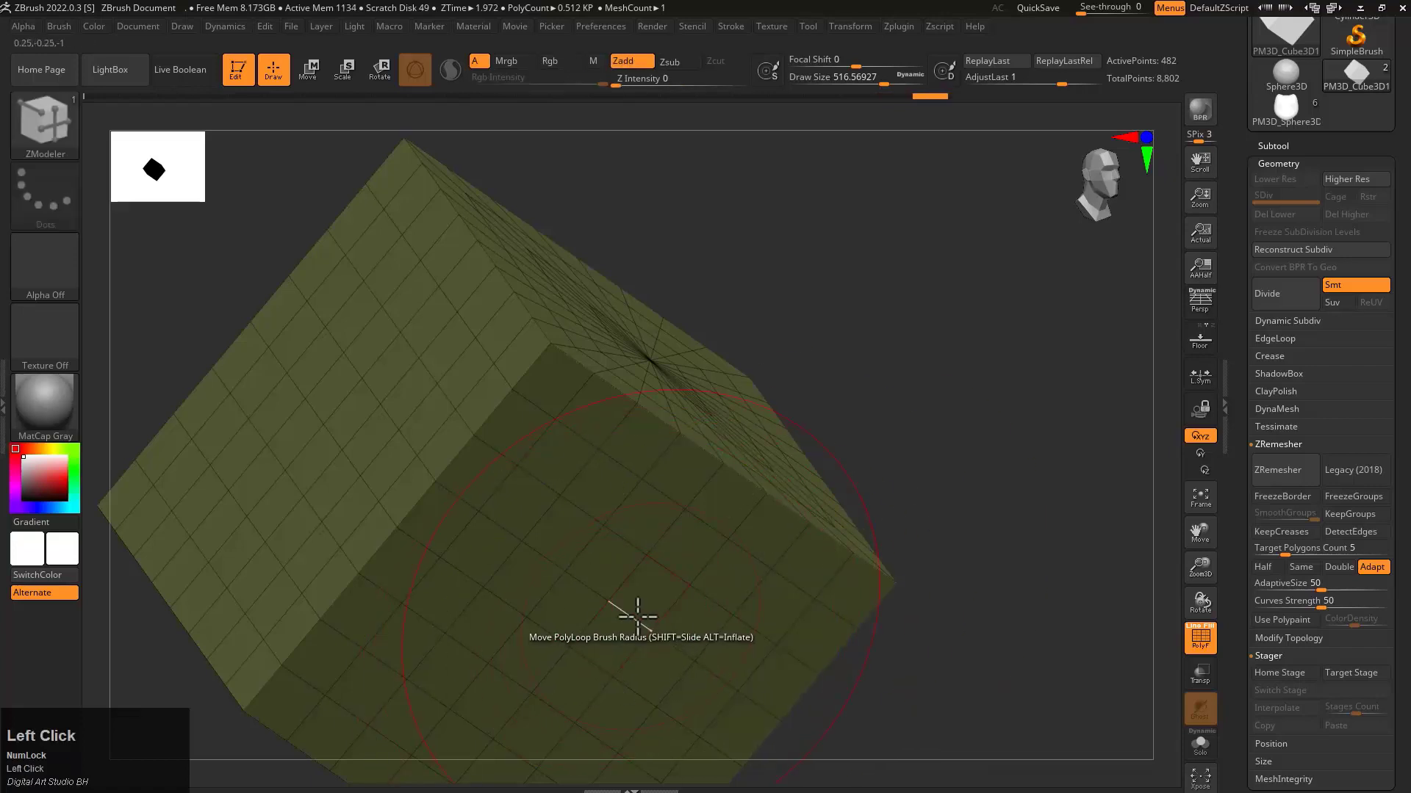
pyautogui.moveTo(629, 608)
pyautogui.mouseDown()
pyautogui.moveTo(522, 558)
pyautogui.moveTo(734, 658)
pyautogui.moveTo(526, 529)
pyautogui.moveTo(698, 629)
pyautogui.moveTo(559, 565)
pyautogui.moveTo(667, 668)
pyautogui.moveTo(606, 651)
pyautogui.mouseUp()
pyautogui.hotkey('ctrl', 'z')
# Set the draw size to about 128, try moving edges on the front face, and undo the move
pyautogui.press('s')
pyautogui.moveTo(700, 663); pyautogui.dragTo(575, 579)
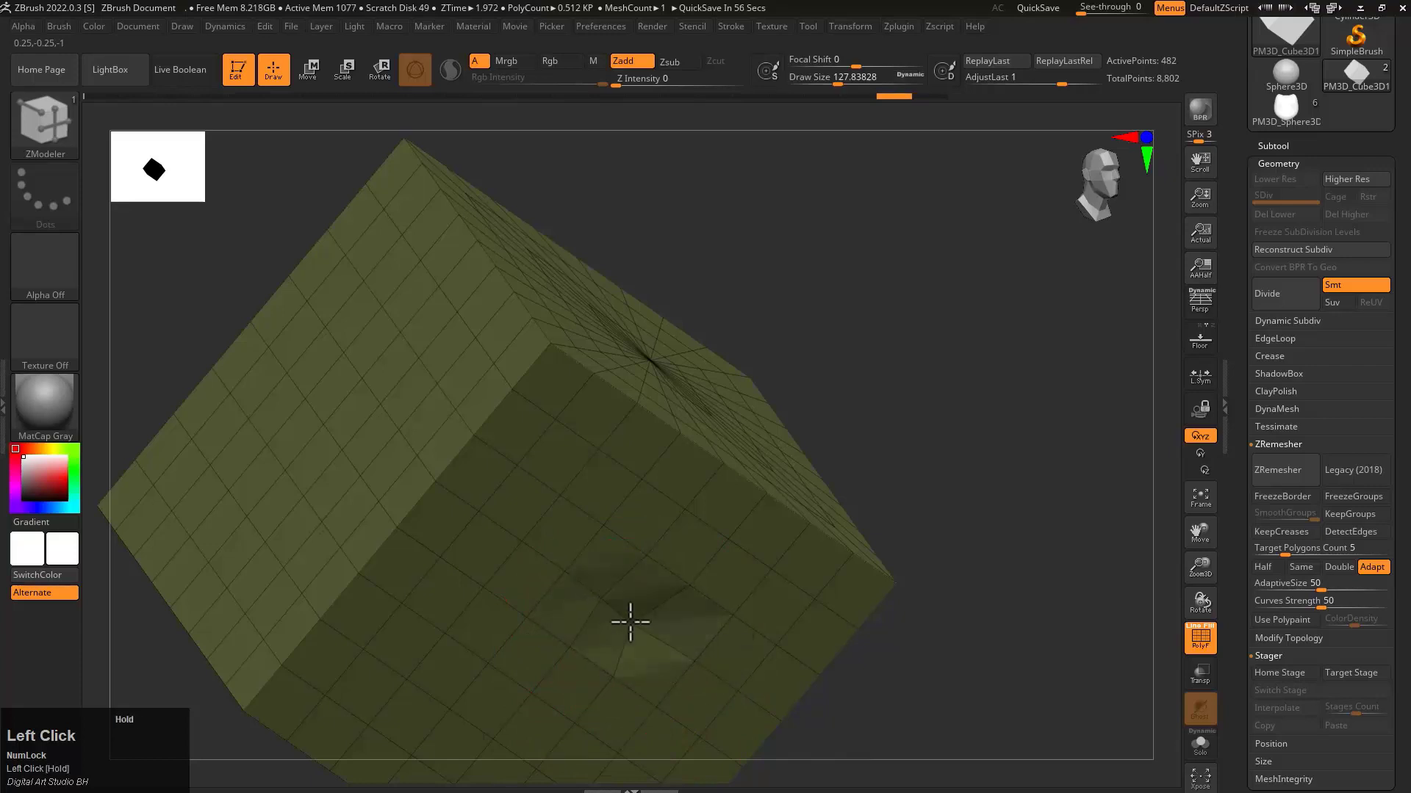
pyautogui.moveTo(629, 621)
pyautogui.mouseDown()
pyautogui.moveTo(585, 579)
pyautogui.moveTo(667, 646)
pyautogui.mouseUp()
pyautogui.hotkey('ctrl', 'z')
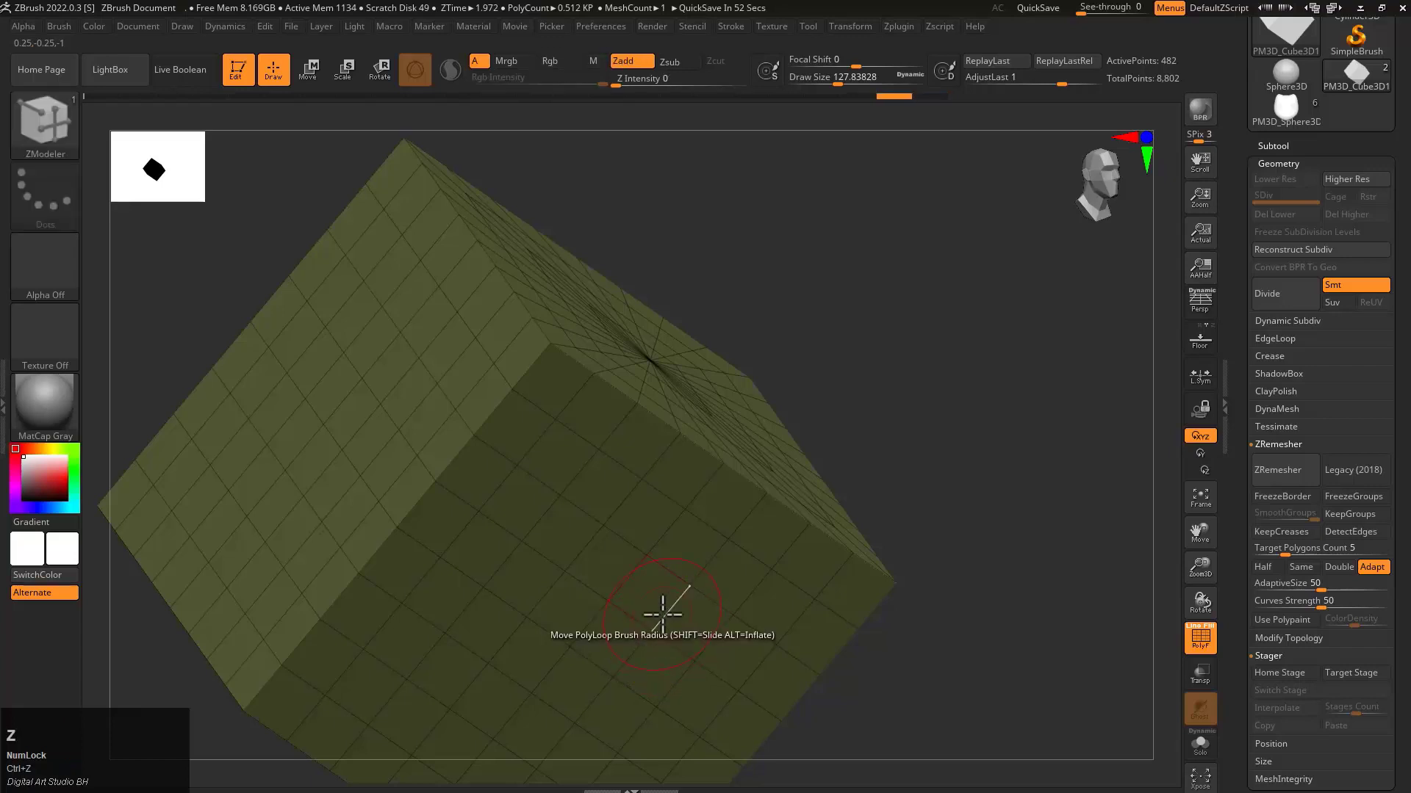
# Choose the Swivel edge action with the EdgeLoop target, try swiveling an edge loop on the cube's front face, and undo it
pyautogui.press('space')
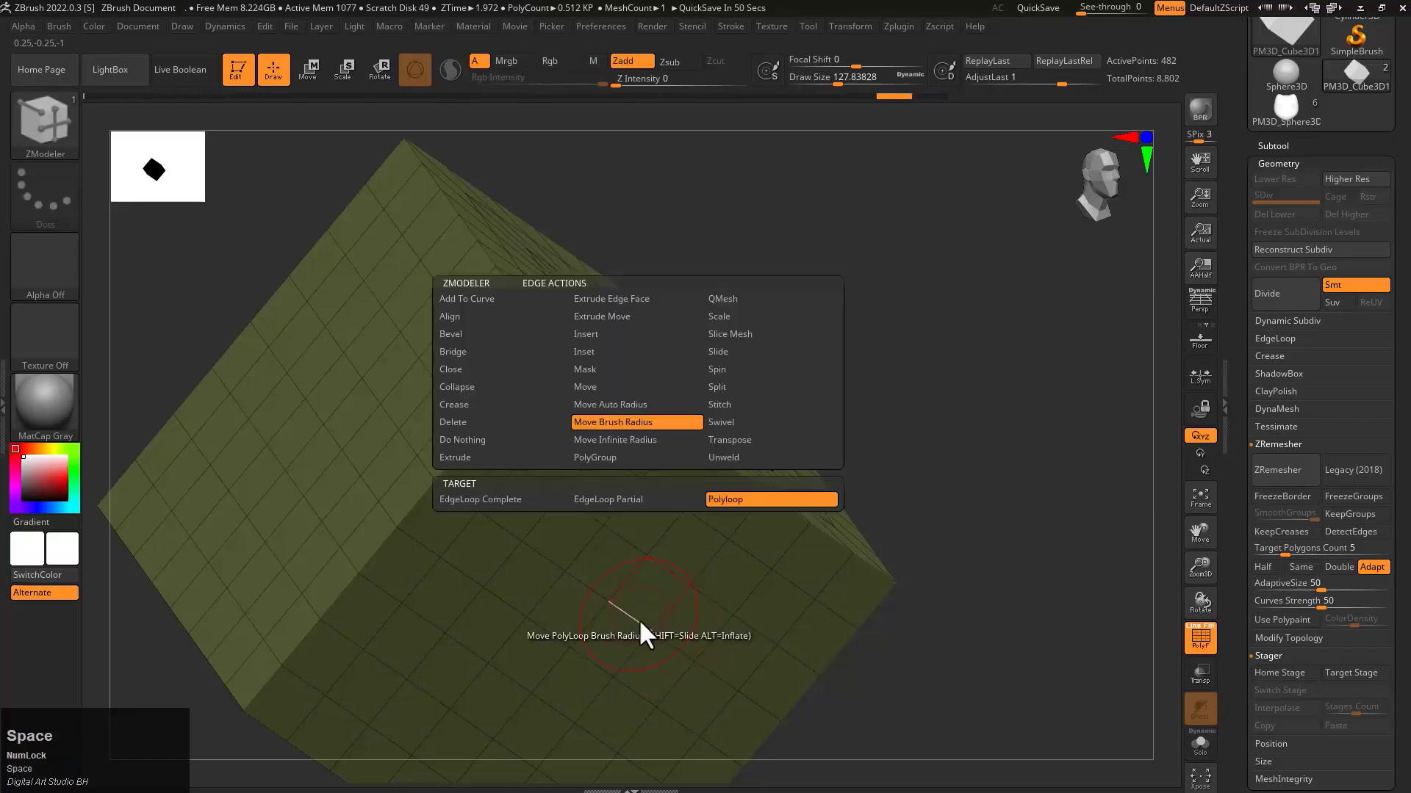
pyautogui.click(745, 424)
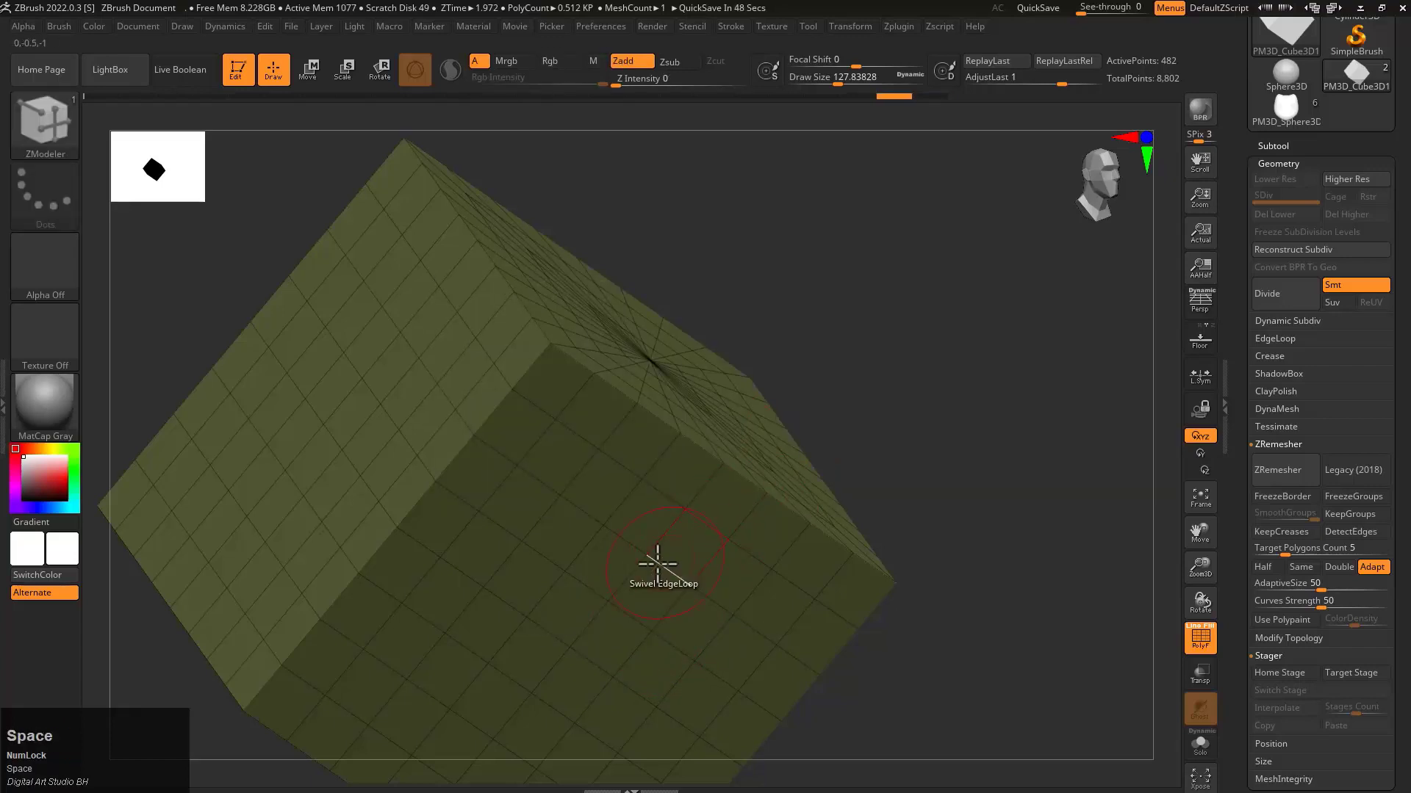
pyautogui.moveTo(661, 565)
pyautogui.mouseDown()
pyautogui.moveTo(699, 588)
pyautogui.moveTo(686, 573)
pyautogui.moveTo(708, 658)
pyautogui.moveTo(672, 486)
pyautogui.moveTo(728, 623)
pyautogui.moveTo(705, 482)
pyautogui.moveTo(721, 576)
pyautogui.moveTo(661, 504)
pyautogui.moveTo(662, 535)
pyautogui.mouseUp()
pyautogui.hotkey('ctrl', 'z')
pyautogui.hotkey('ctrl', 'z')
# Choose the Move Infinite Radius edge action with the EdgeLoop Complete target
pyautogui.press('space')
pyautogui.press('space')
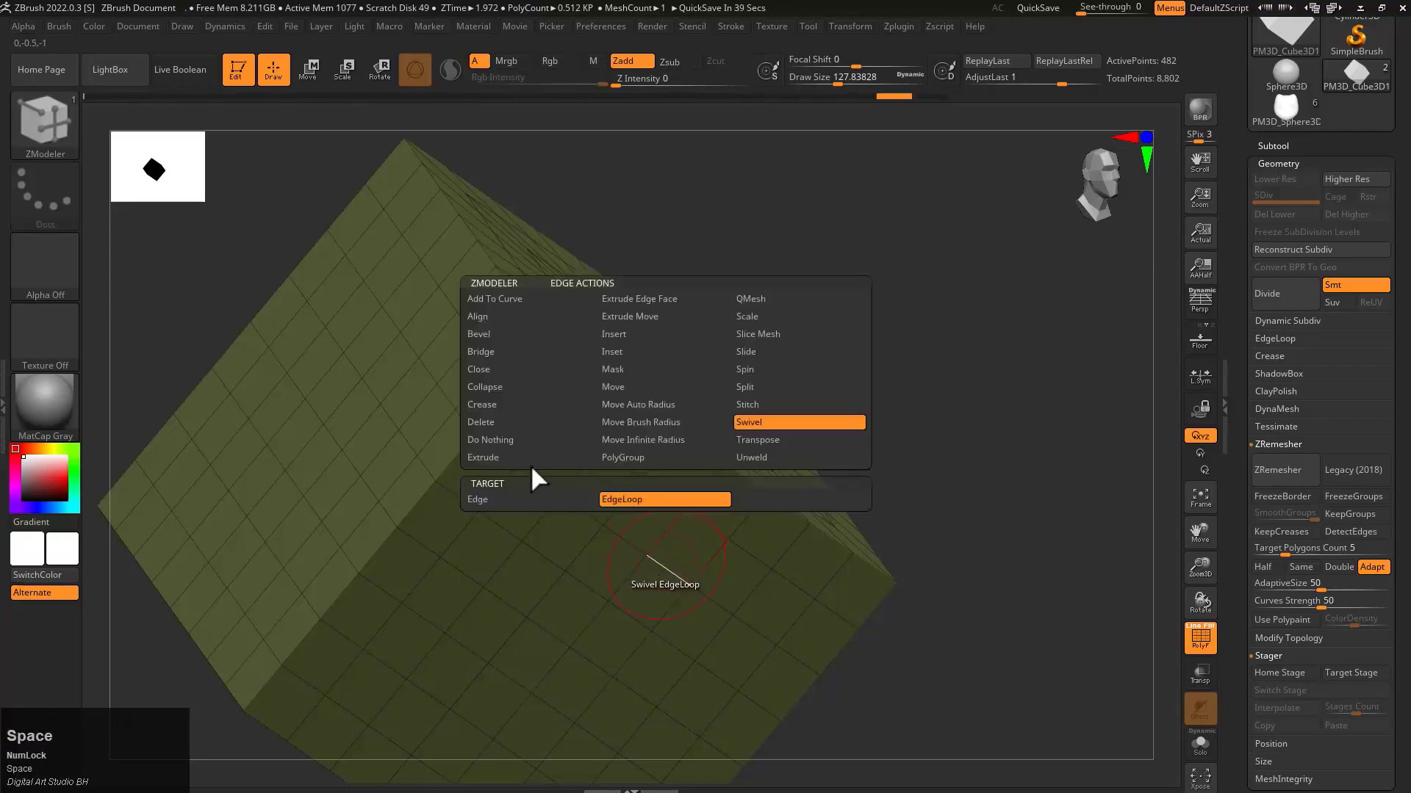
pyautogui.click(661, 444)
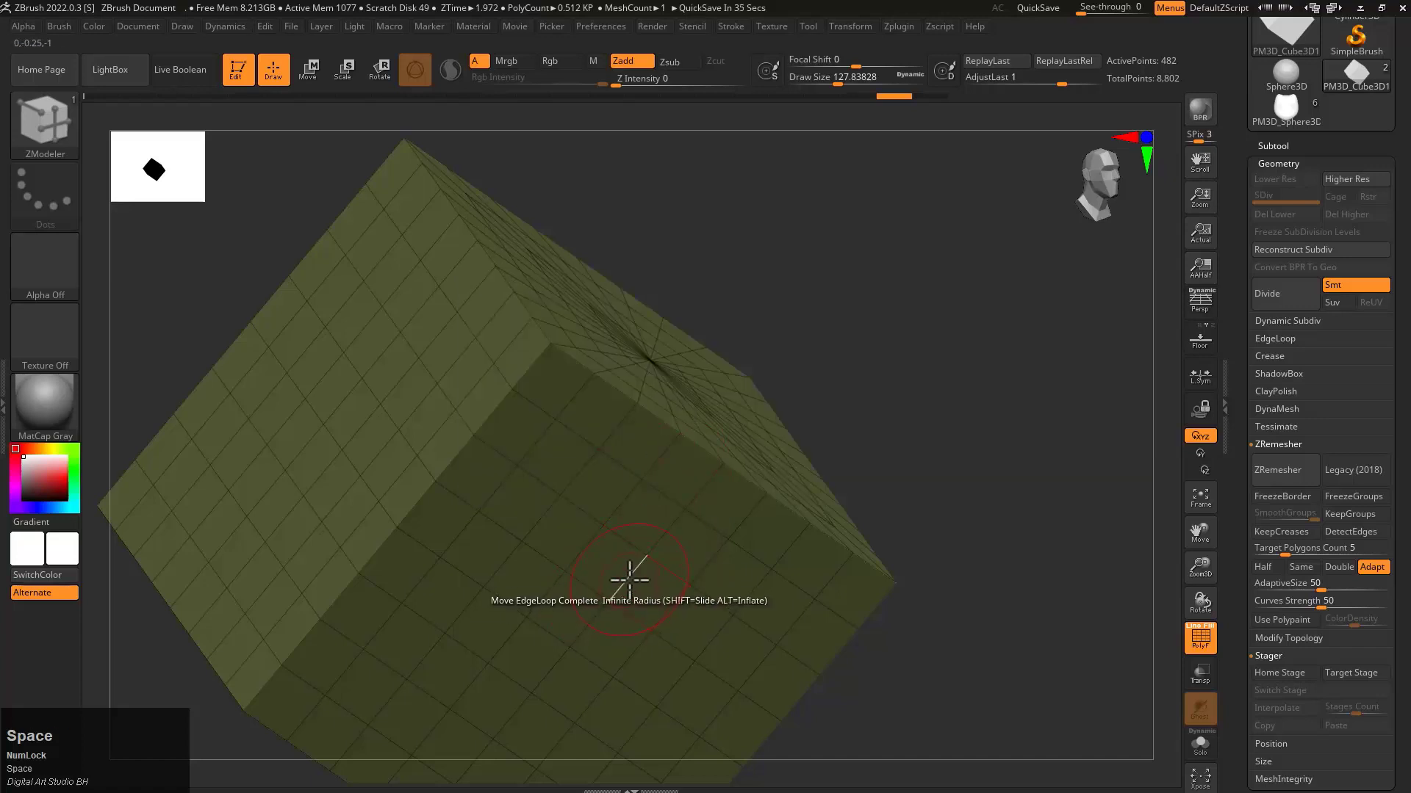
pyautogui.press('space')
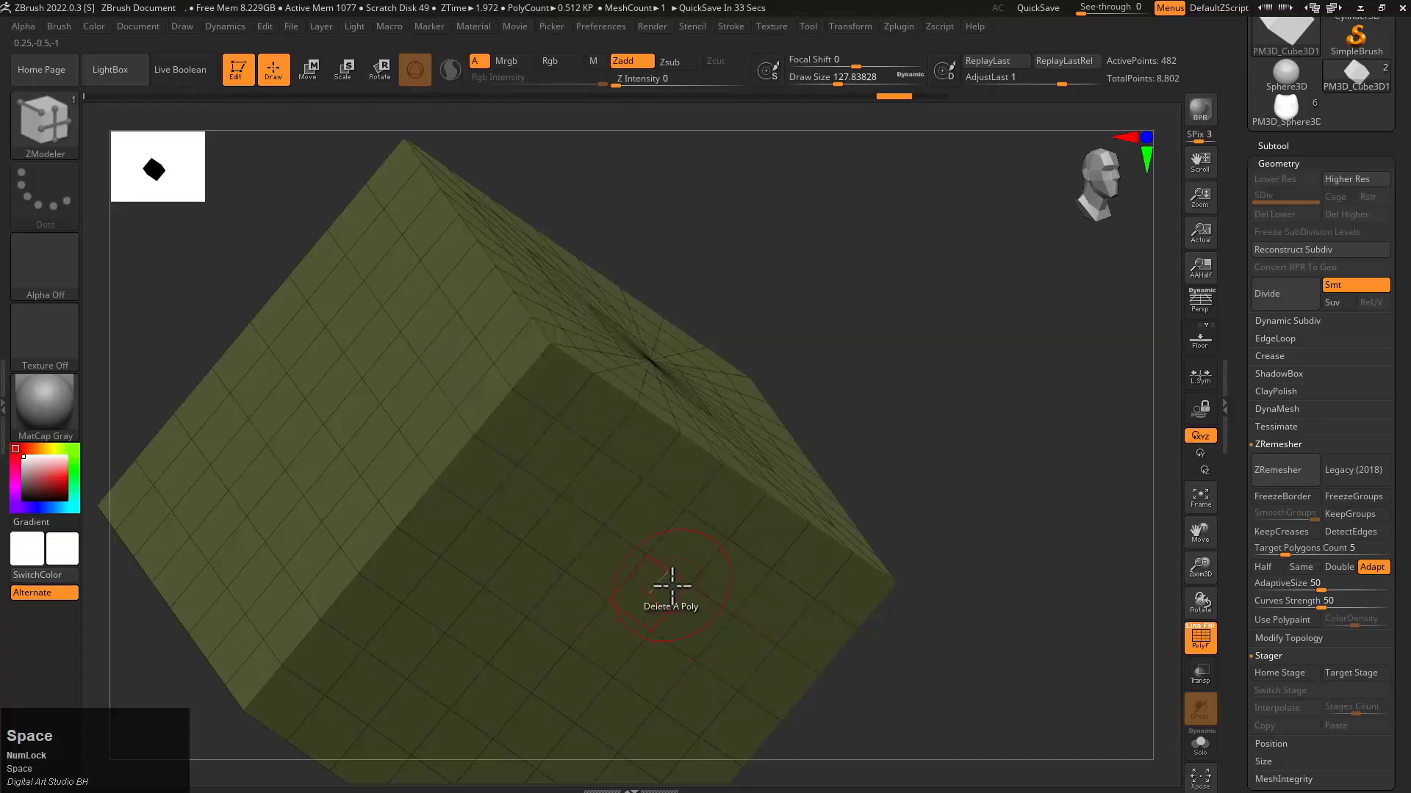
# Set the draw size to about 468, try moving complete edge loops near the cube's corner and front face, and undo each move
pyautogui.press('s')
pyautogui.moveTo(665, 575)
pyautogui.mouseDown()
pyautogui.moveTo(704, 578)
pyautogui.moveTo(646, 526)
pyautogui.moveTo(567, 412)
pyautogui.moveTo(705, 525)
pyautogui.mouseUp()
pyautogui.hotkey('ctrl', 'z')
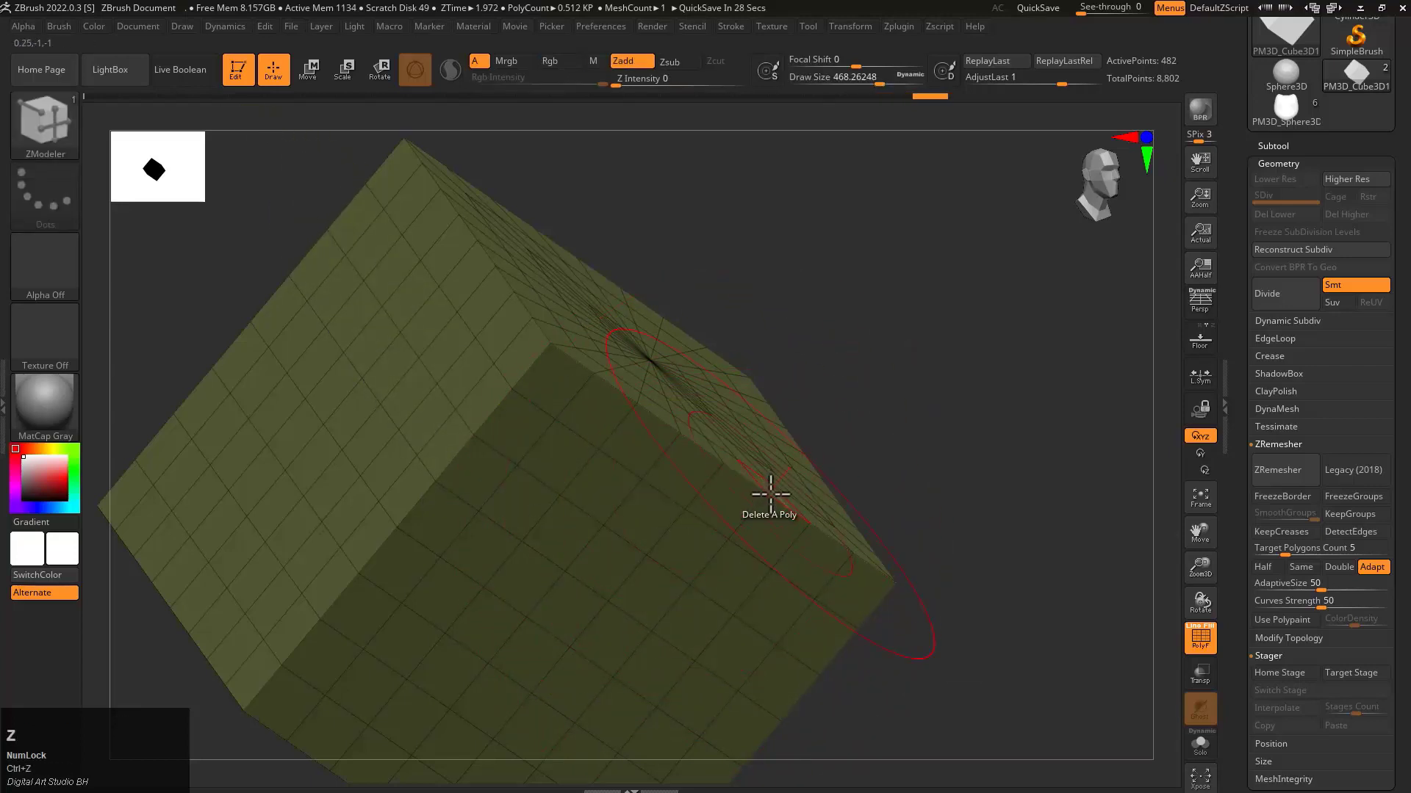
pyautogui.moveTo(755, 465); pyautogui.dragTo(718, 536)
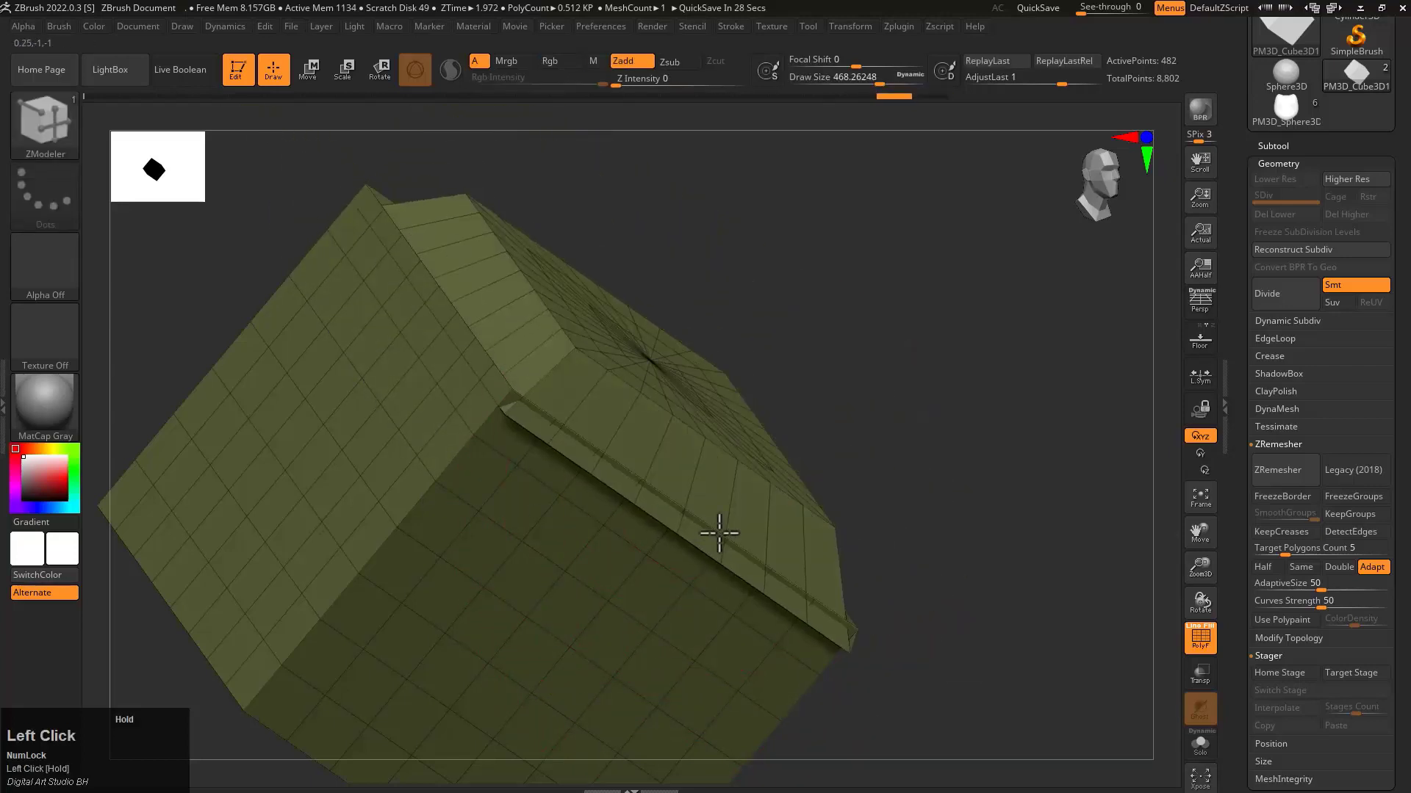
pyautogui.hotkey('ctrl', 'z')
pyautogui.moveTo(787, 706)
pyautogui.mouseDown()
pyautogui.moveTo(715, 632)
pyautogui.moveTo(801, 713)
pyautogui.mouseUp()
pyautogui.hotkey('ctrl', 'z')
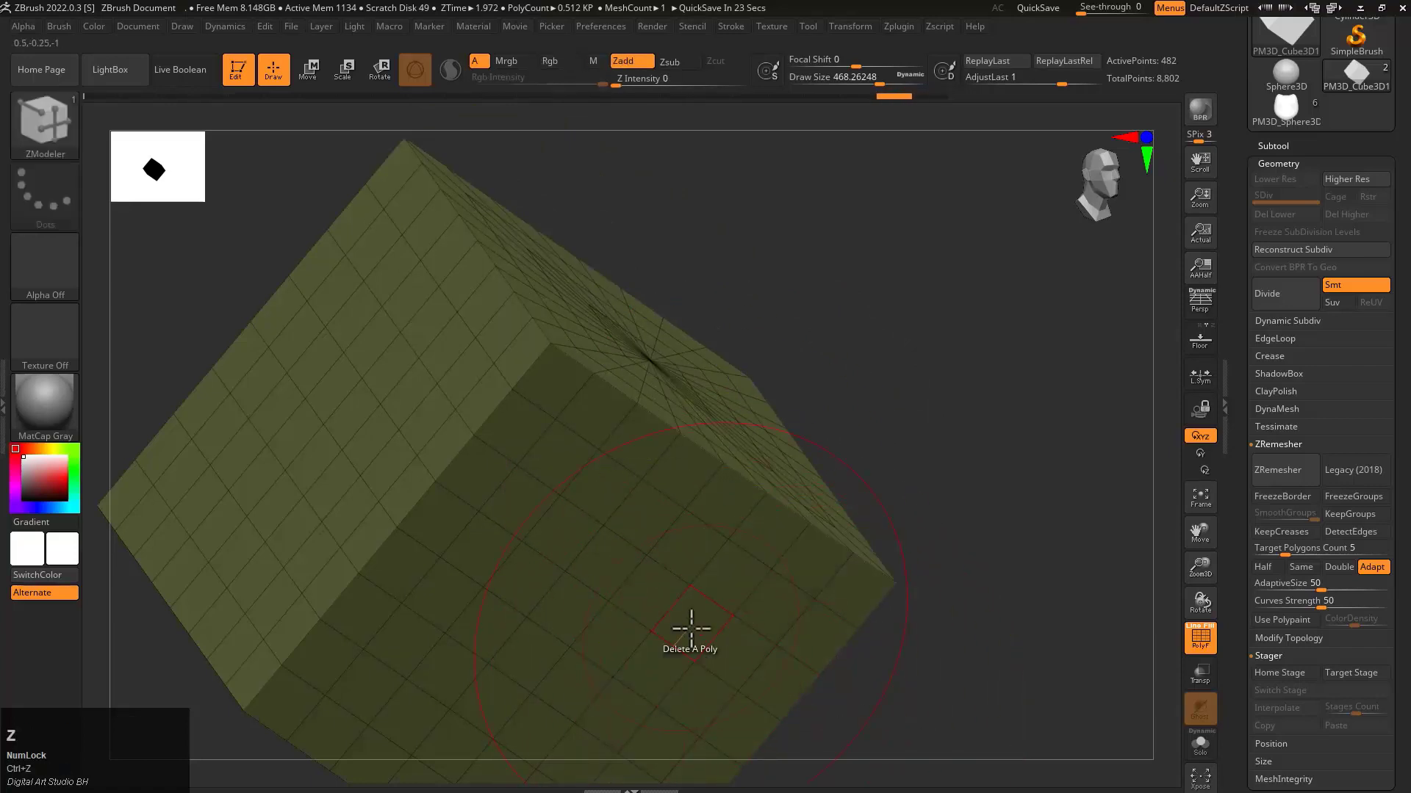
# Choose the Transpose edge action with the Edge target and set the draw size to about 128
pyautogui.press('space')
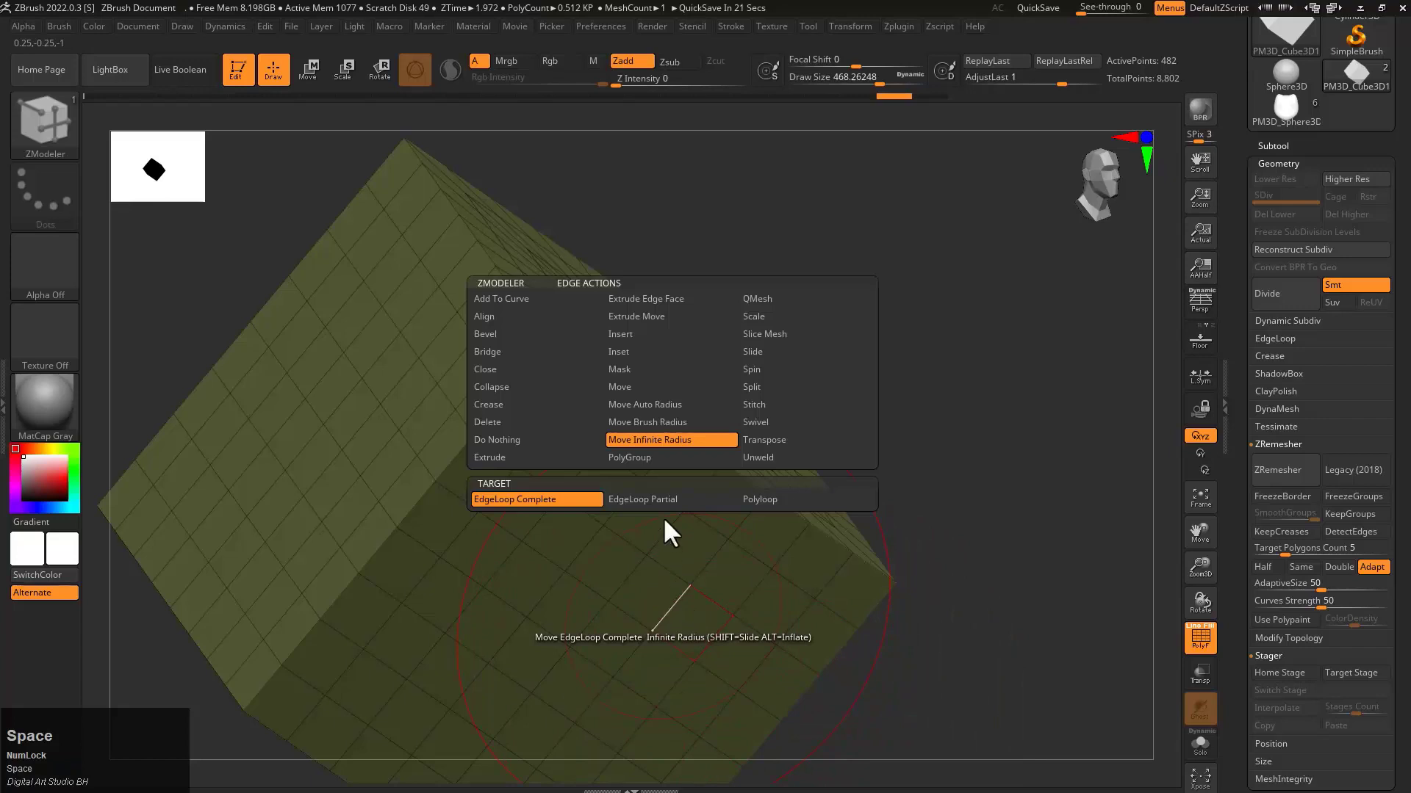
pyautogui.click(770, 443)
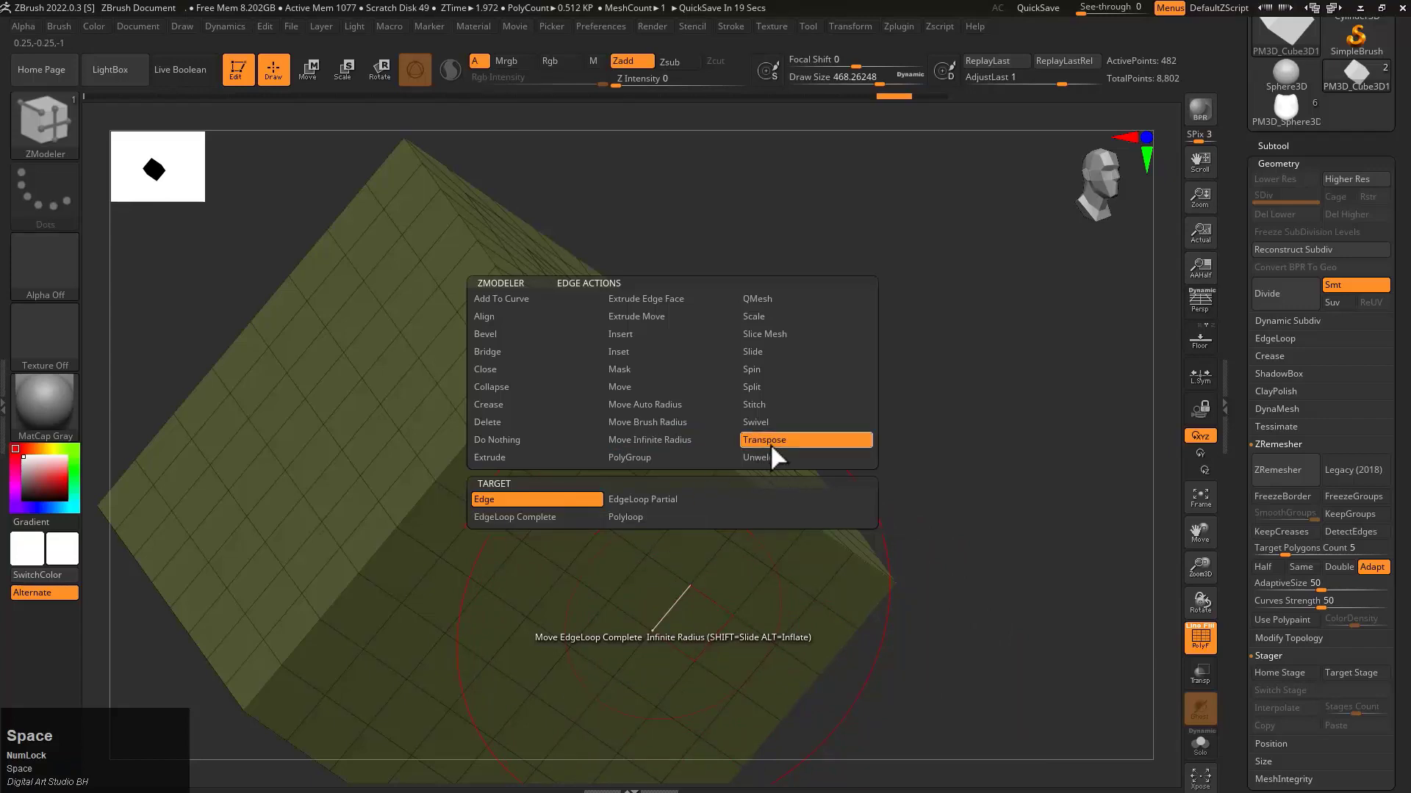
pyautogui.press('s')
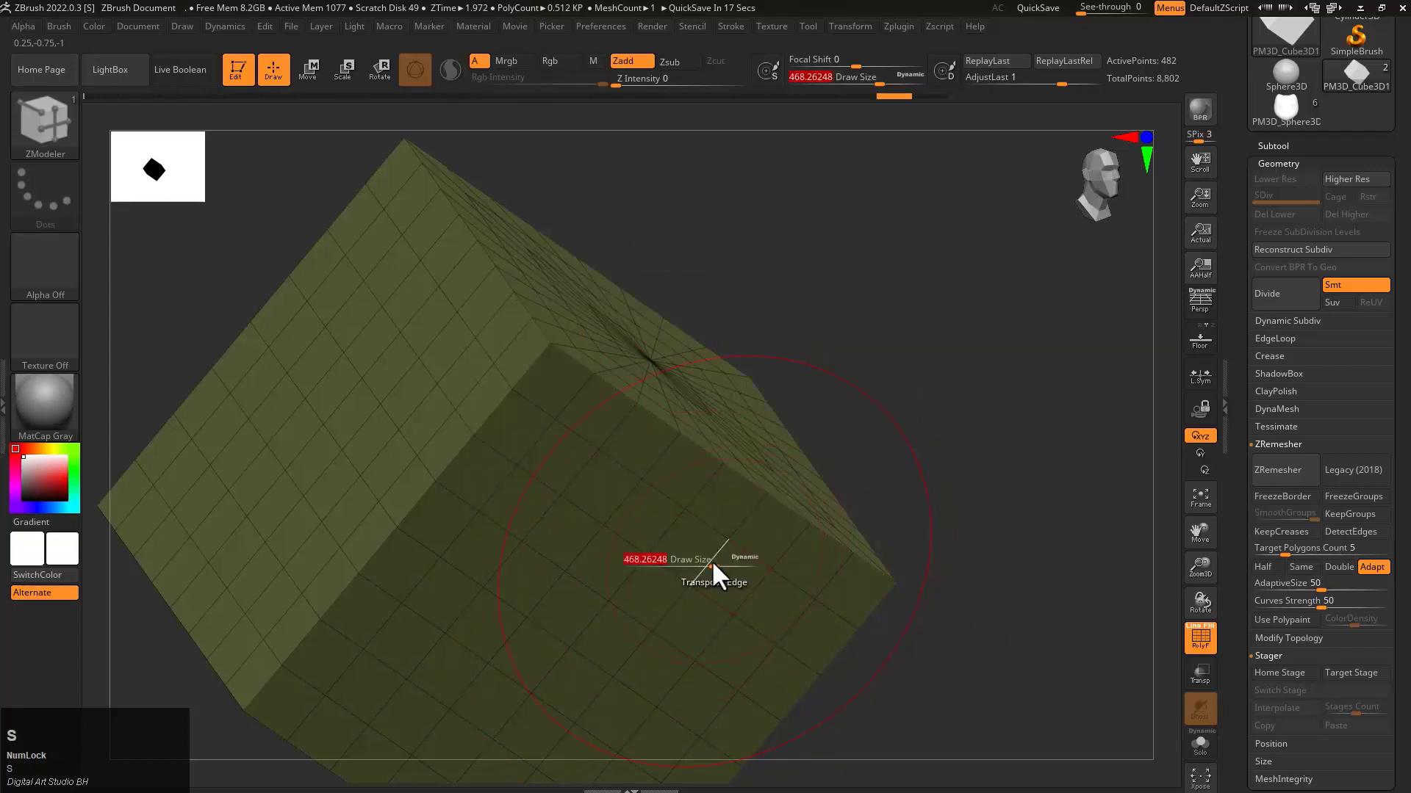
pyautogui.moveTo(711, 577); pyautogui.dragTo(686, 573)
pyautogui.moveTo(686, 573)
pyautogui.mouseDown(button='right')
pyautogui.moveTo(733, 585)
pyautogui.moveTo(717, 574)
pyautogui.mouseUp(button='right')
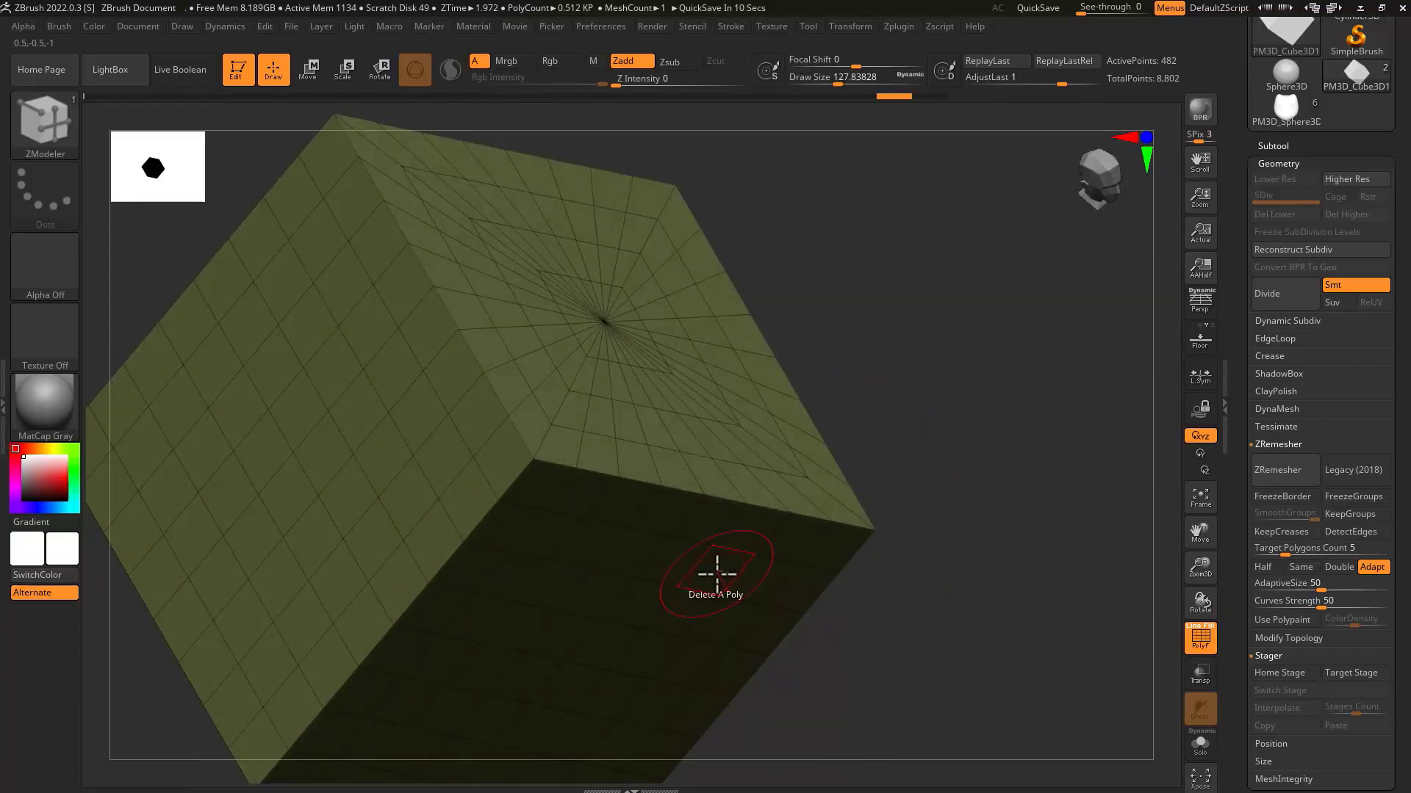
pyautogui.press('space')
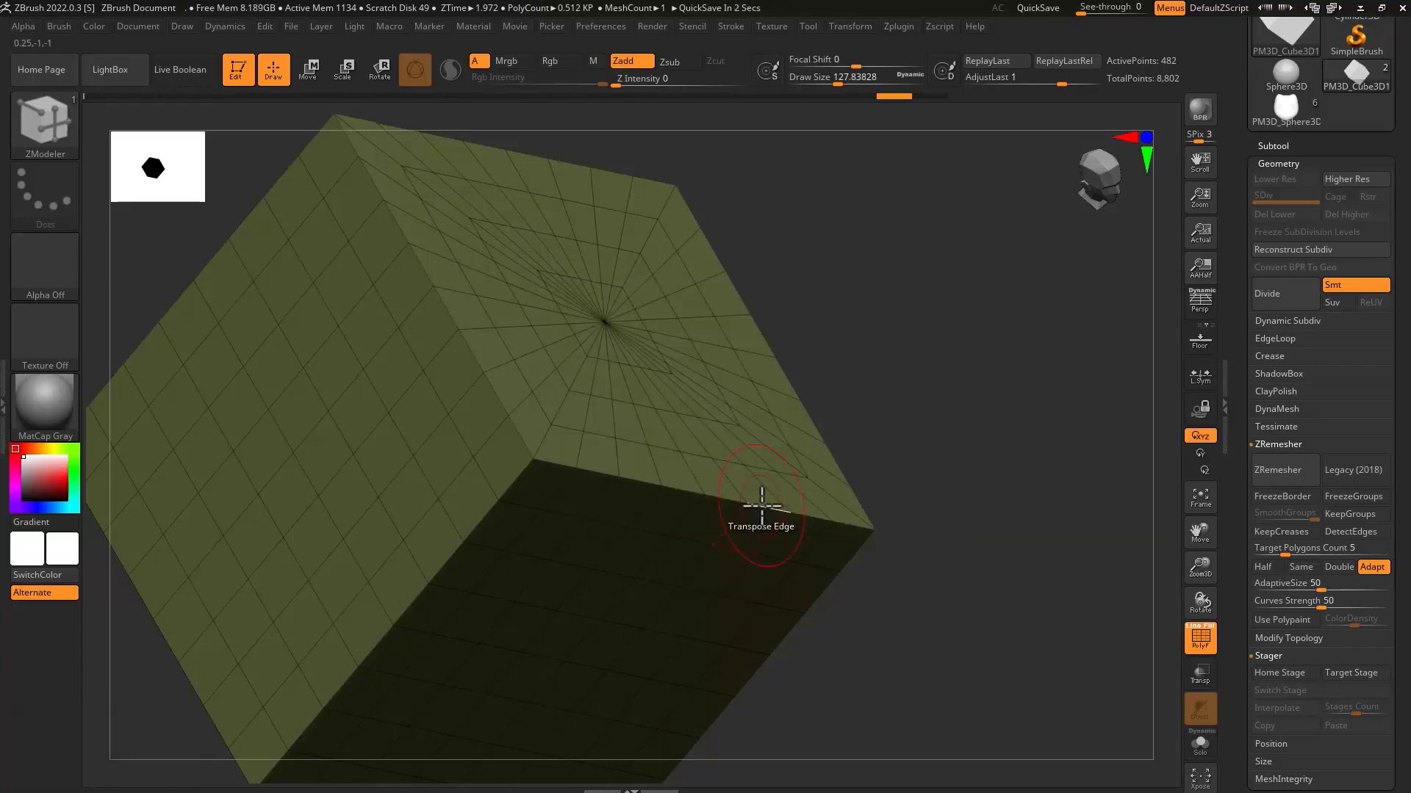
# Isolate an edge on the border of the radially divided face with Transpose, try moving it, and undo the changes
pyautogui.click(761, 505)
pyautogui.rightClick(775, 562)
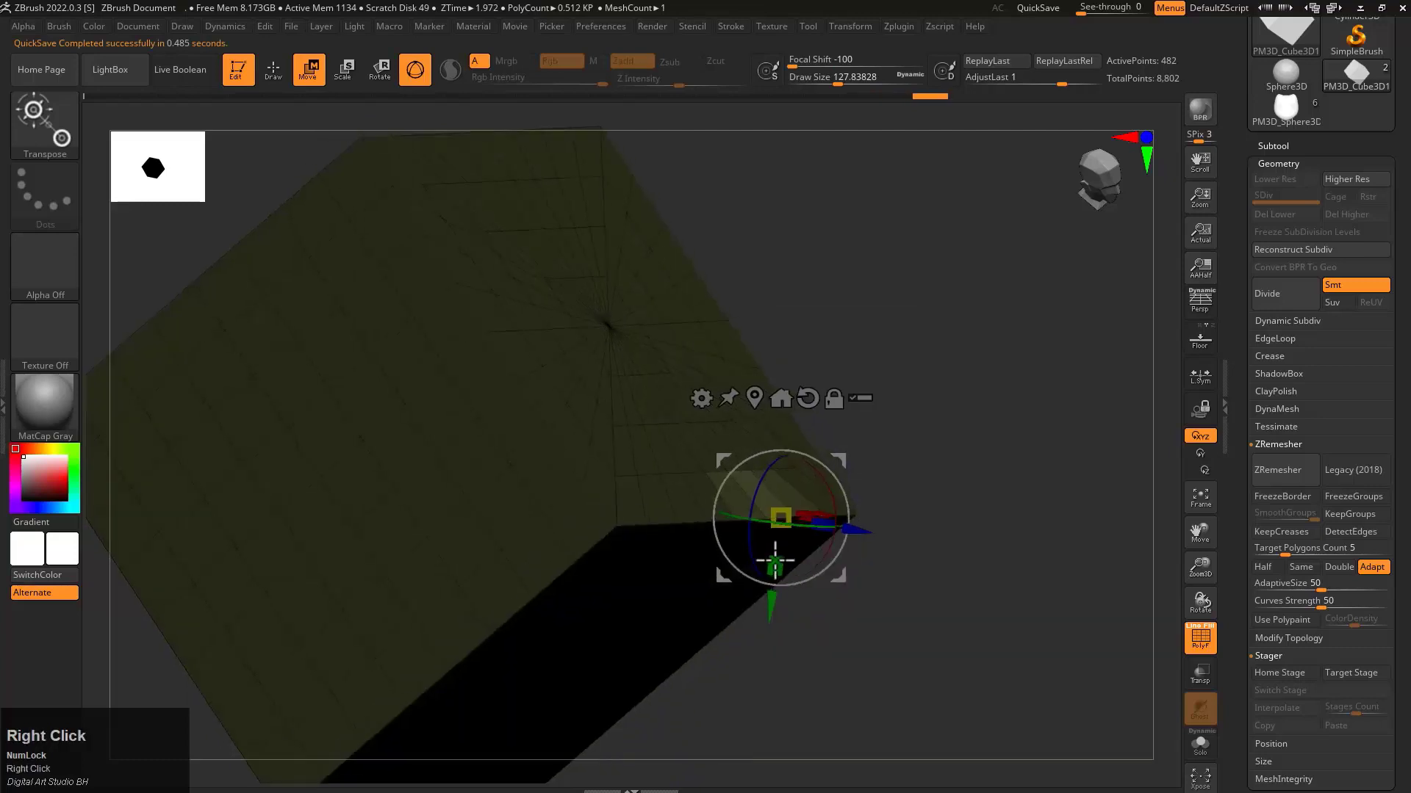
pyautogui.moveTo(775, 562); pyautogui.dragTo(1042, 576)
pyautogui.moveTo(1058, 618); pyautogui.dragTo(743, 233, button='right')
pyautogui.hotkey('ctrl', 'z')
pyautogui.moveTo(673, 262); pyautogui.dragTo(740, 333, button='right')
pyautogui.press('q')
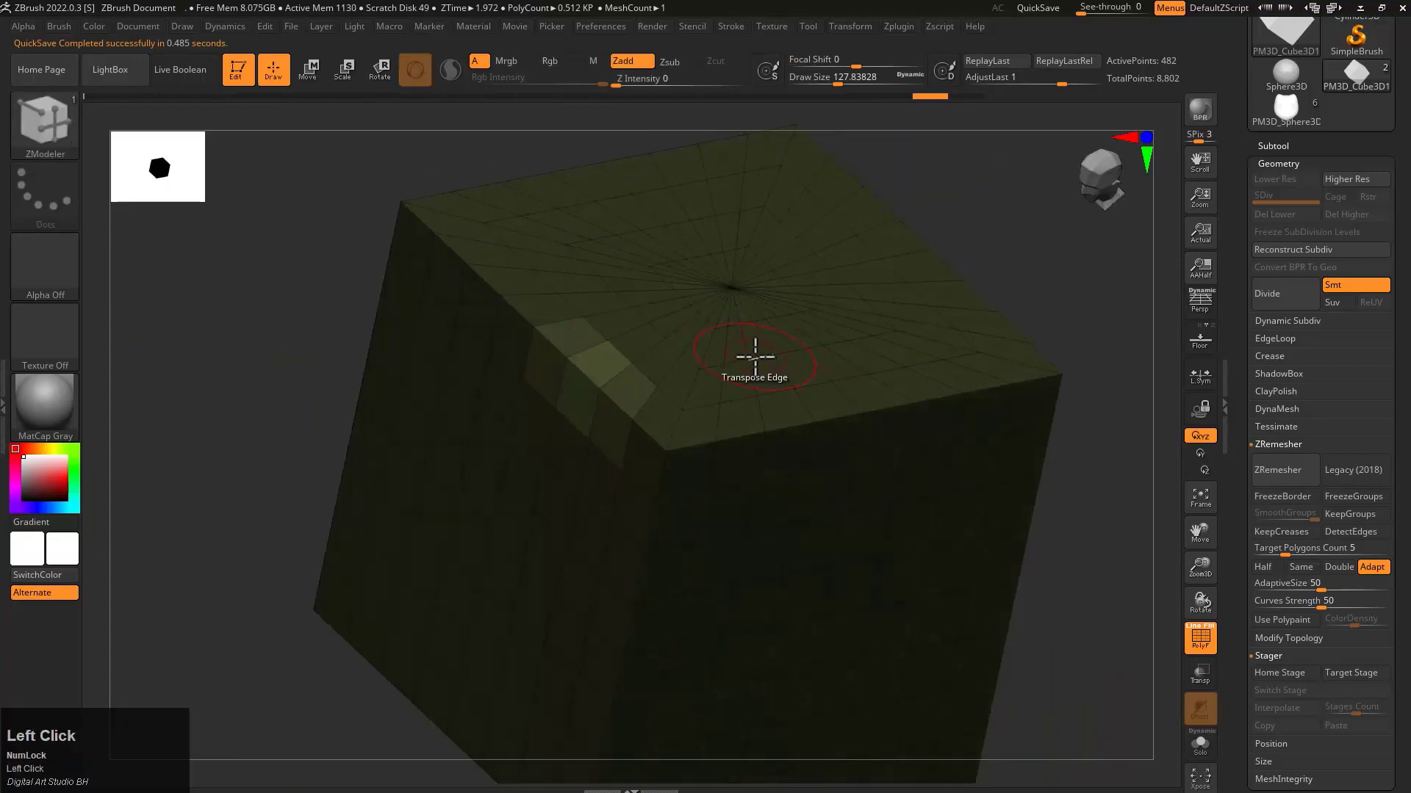
pyautogui.hotkey('ctrl', 'z')
# Isolate an edge inside the radially divided face with Transpose, try moving it outward, and undo the move and mask
pyautogui.click(750, 376)
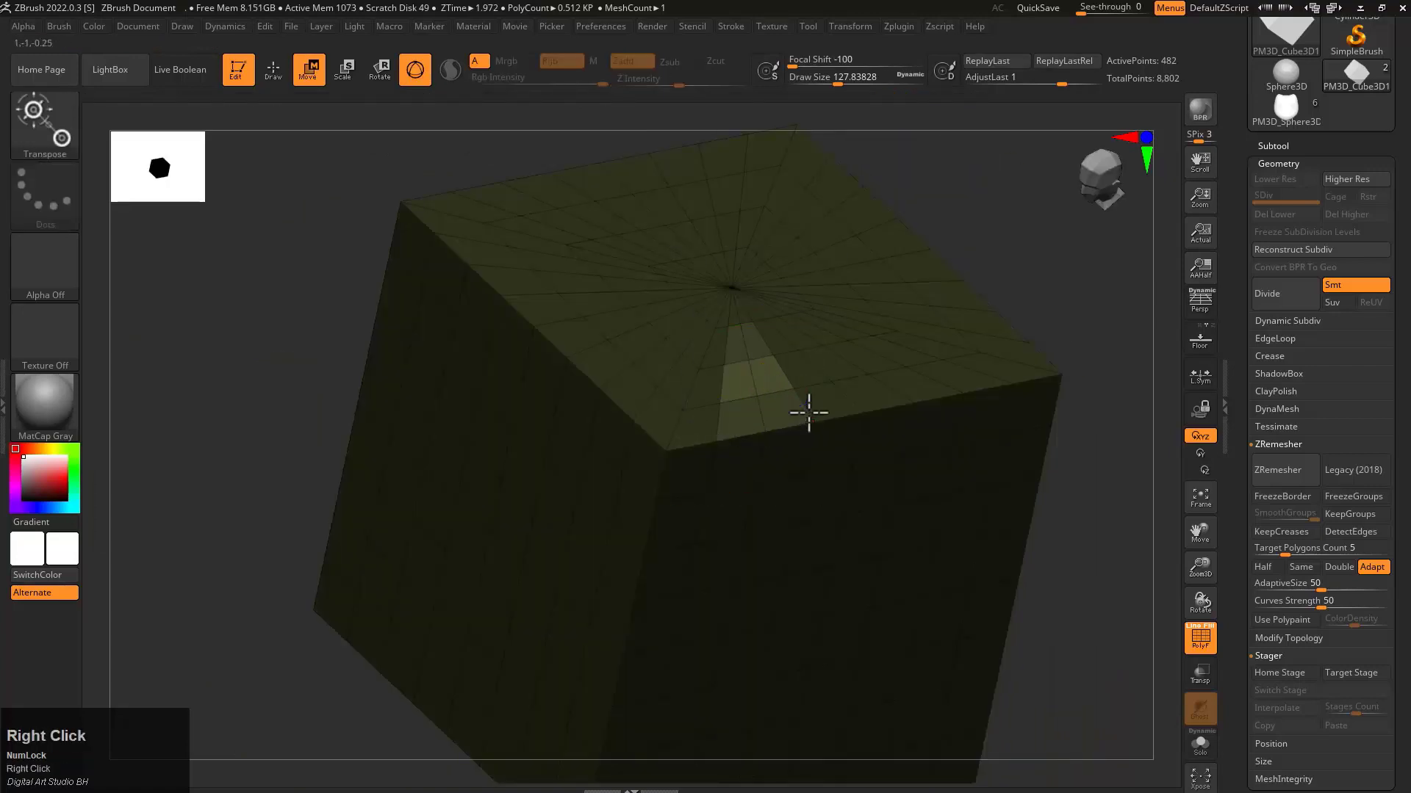
pyautogui.moveTo(809, 413); pyautogui.dragTo(787, 342, button='right')
pyautogui.moveTo(771, 307); pyautogui.dragTo(830, 310)
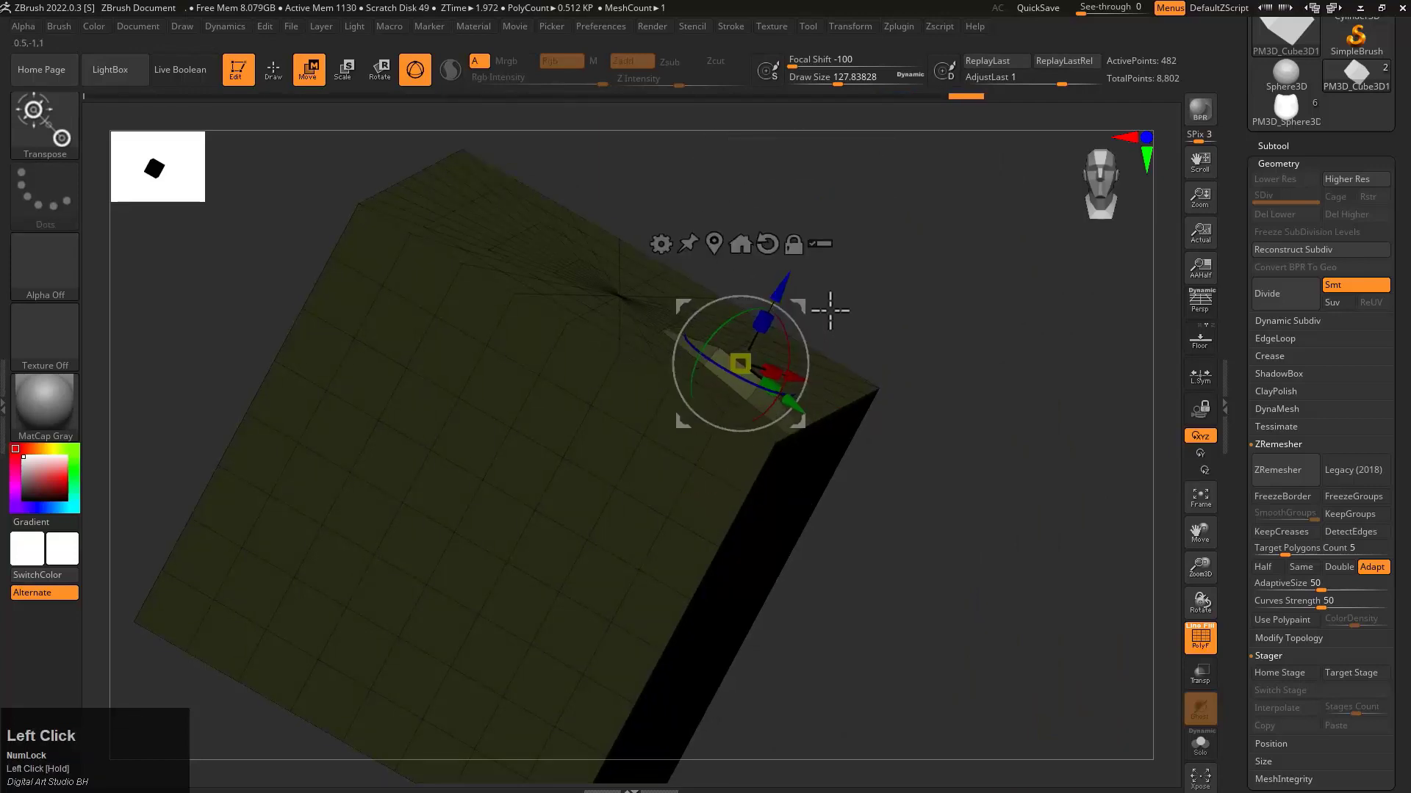
pyautogui.hotkey('ctrl', 'z')
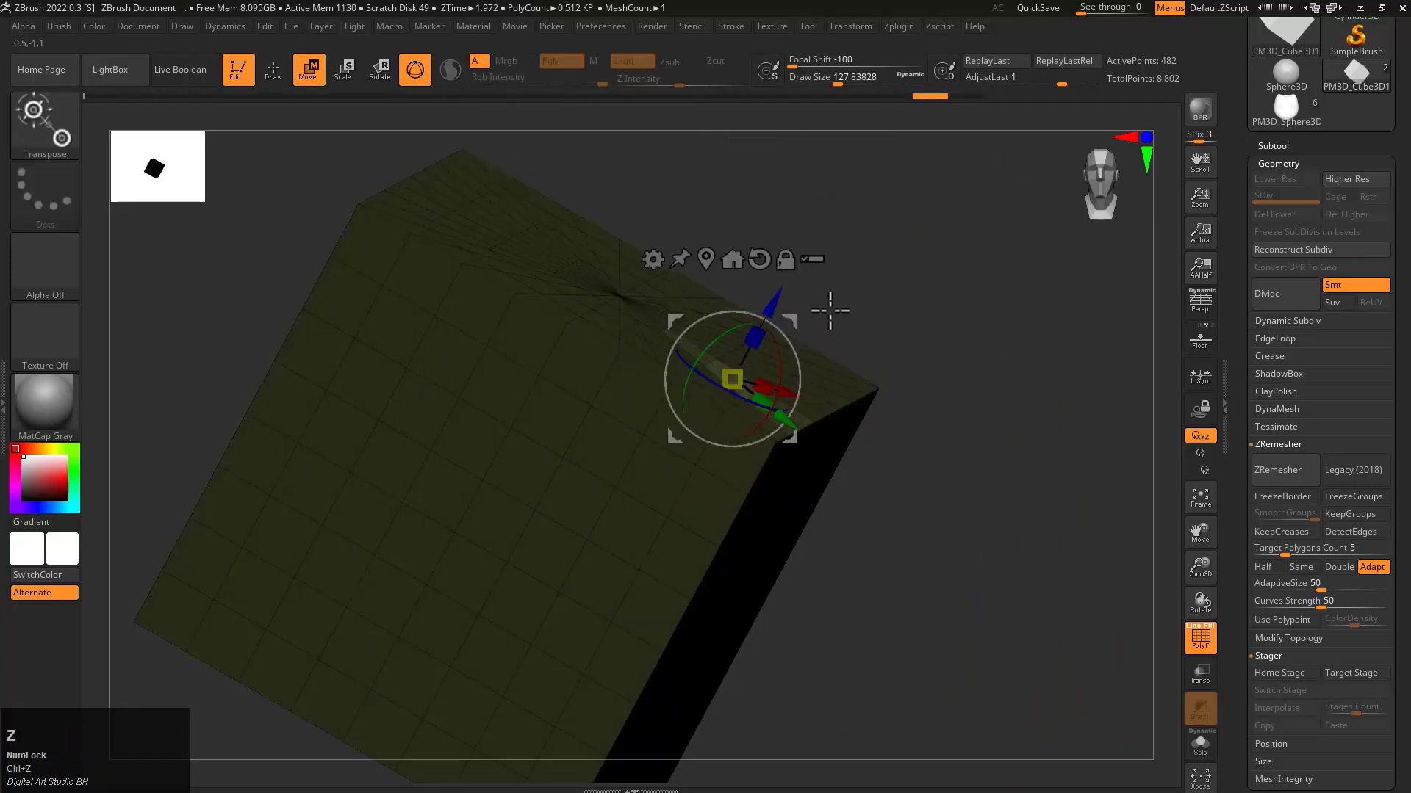
pyautogui.hotkey('ctrl', 'z')
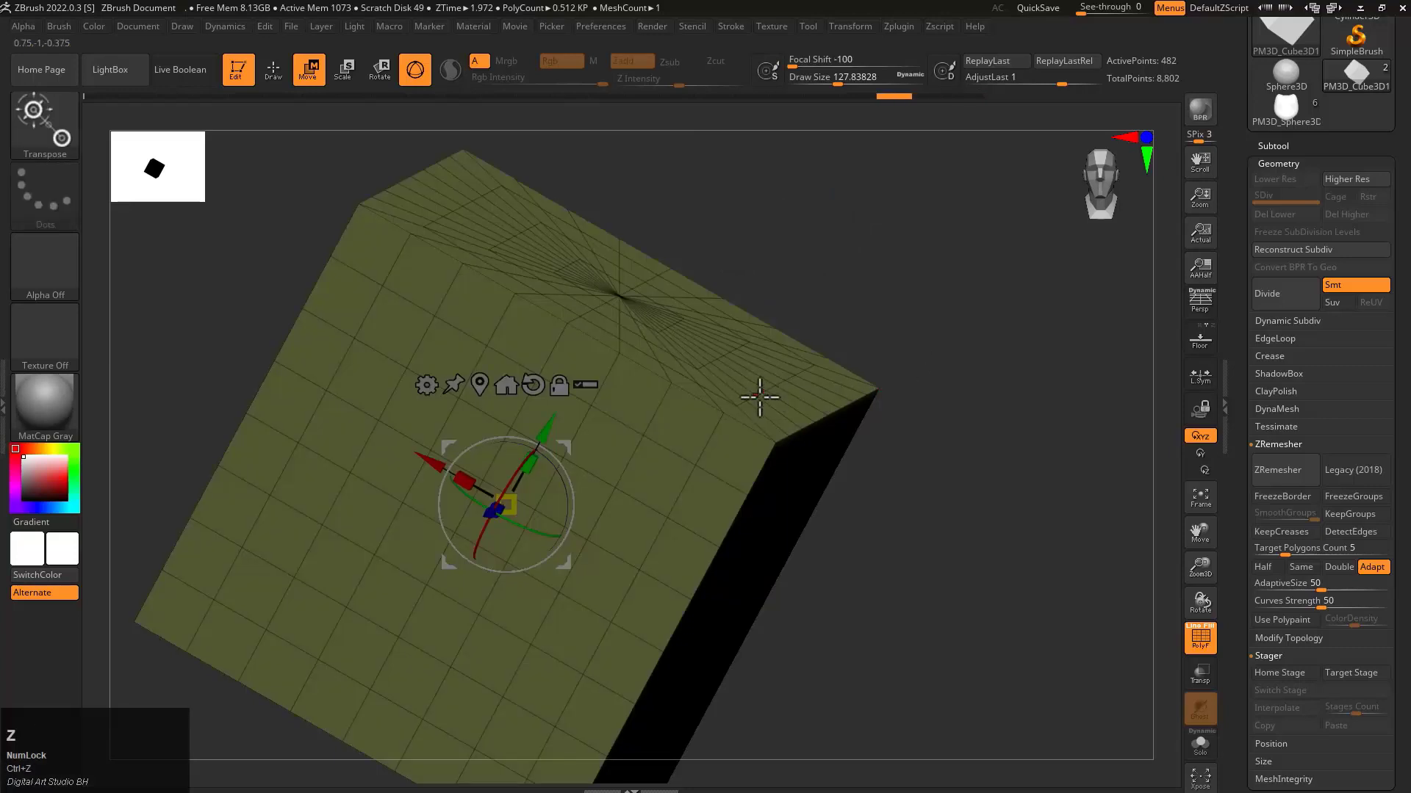
# Set the Transpose target to EdgeLoop Complete and isolate the edge loop running across the middle of the cube's face for moving
pyautogui.press('space')
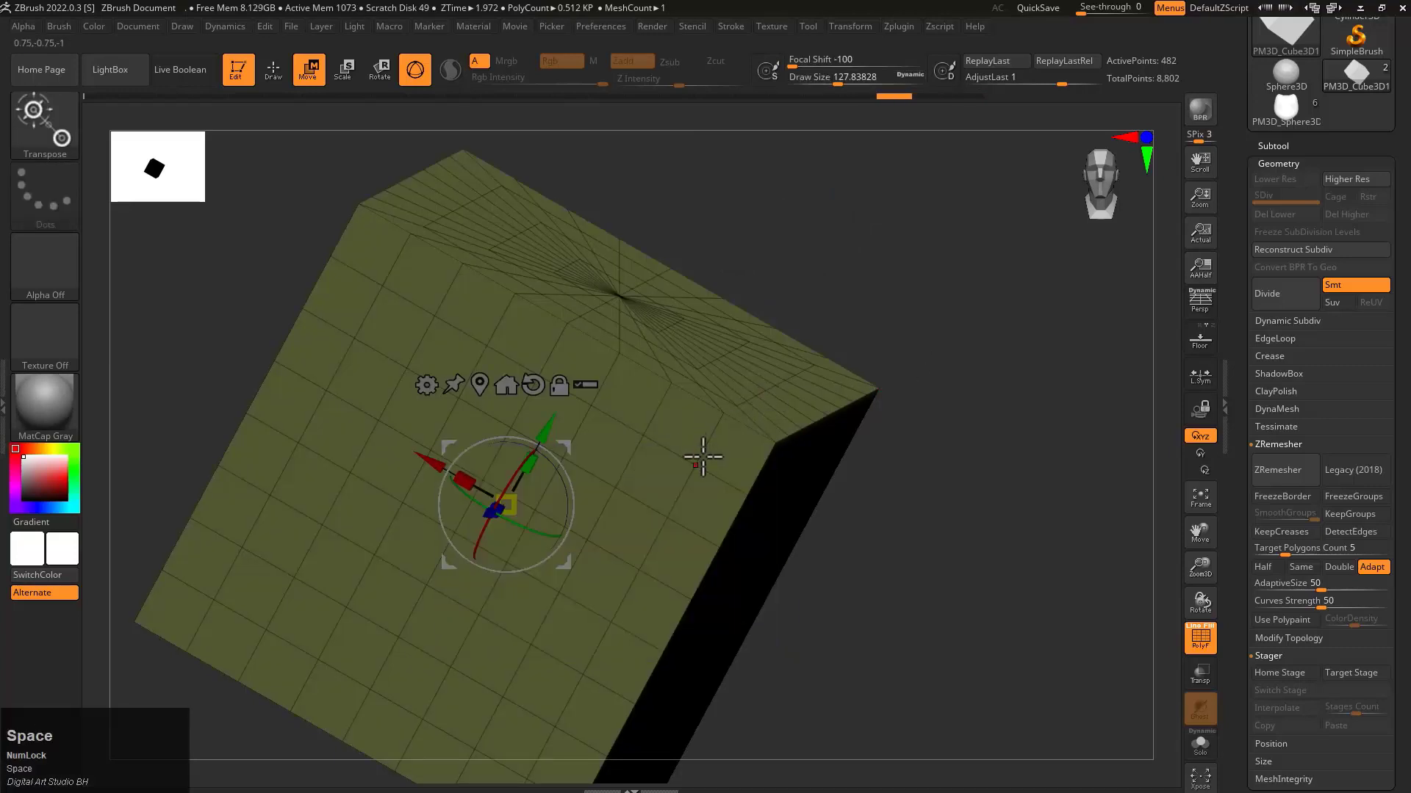
pyautogui.press('q')
pyautogui.press('space')
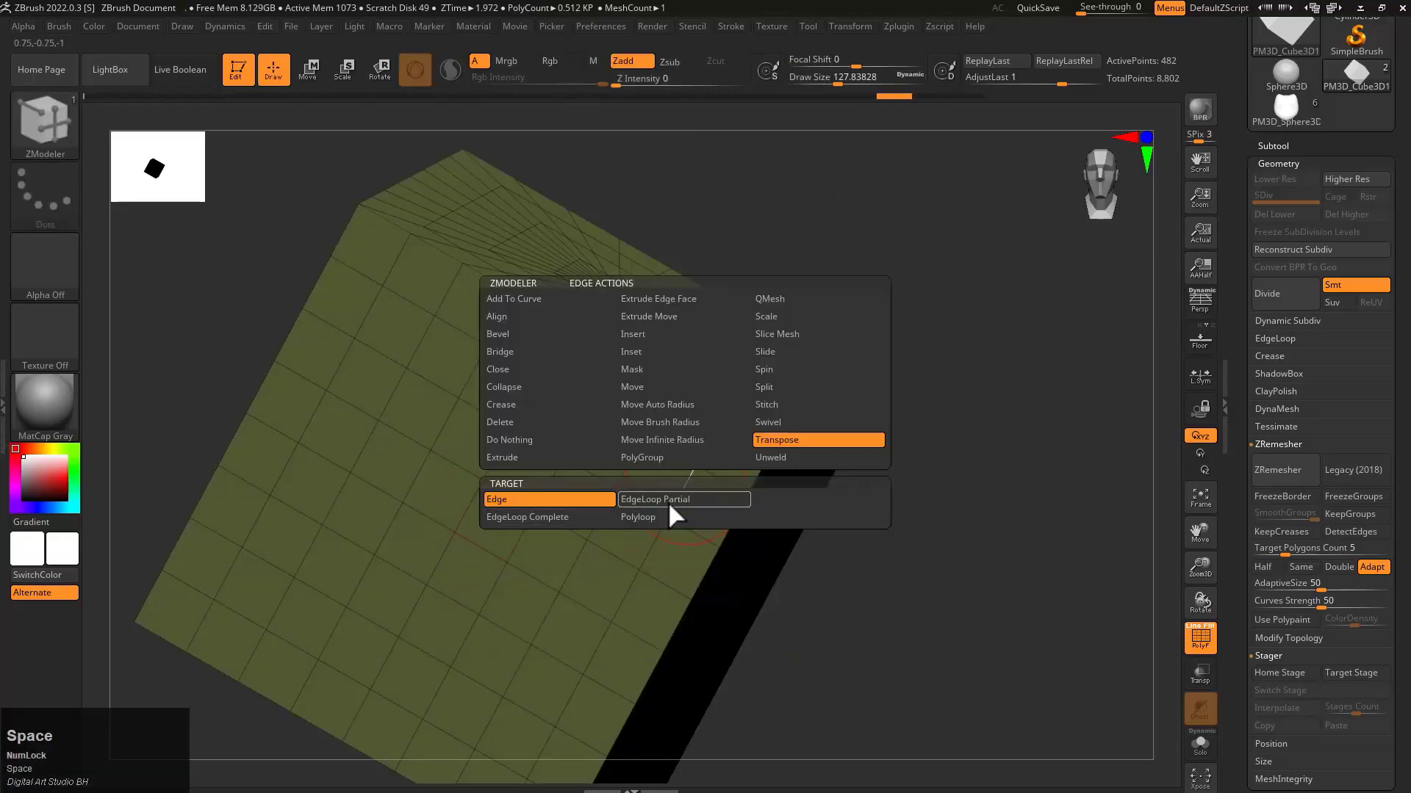
pyautogui.click(570, 518)
pyautogui.click(479, 555)
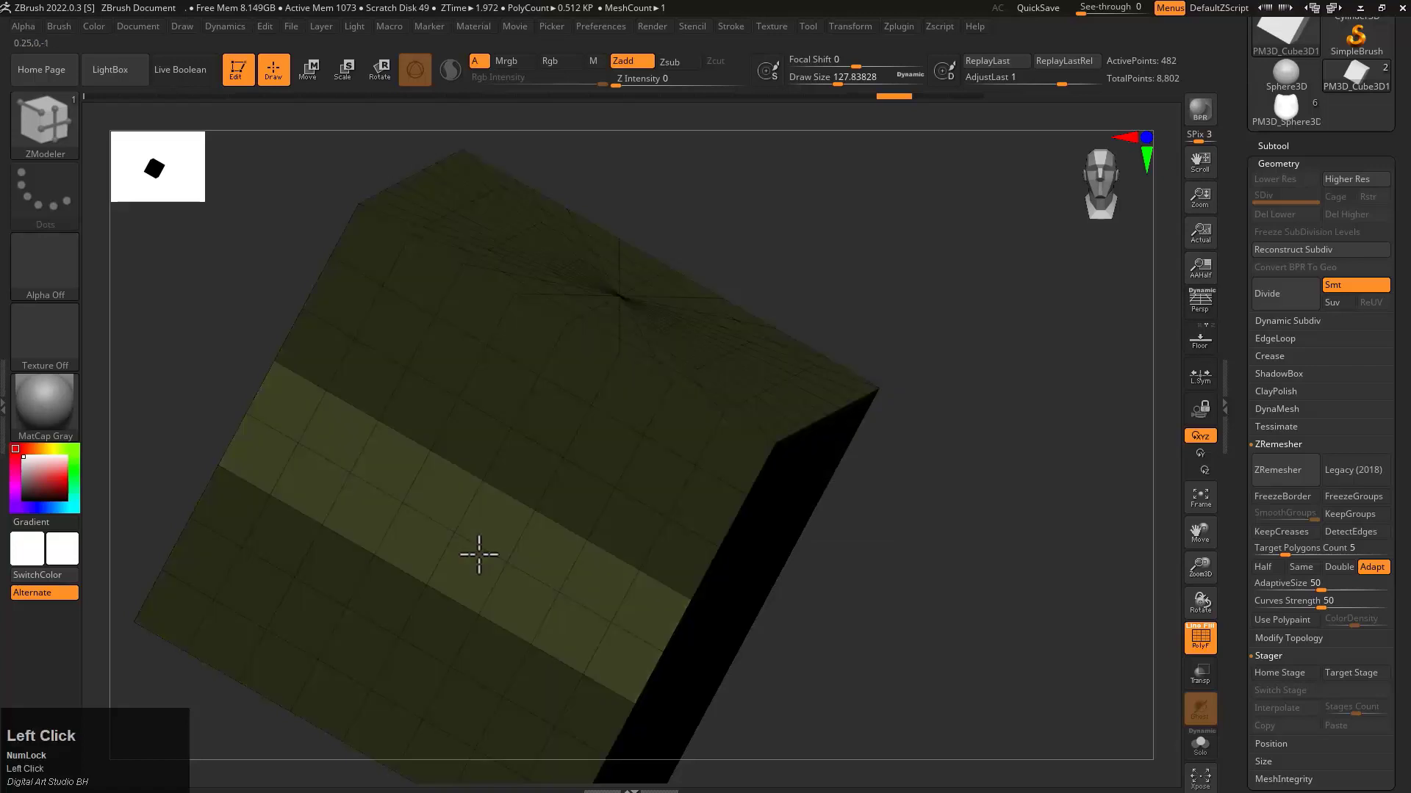
pyautogui.press('w')
pyautogui.moveTo(541, 560)
pyautogui.mouseDown(button='right')
pyautogui.moveTo(541, 544)
pyautogui.moveTo(536, 567)
pyautogui.mouseUp(button='right')
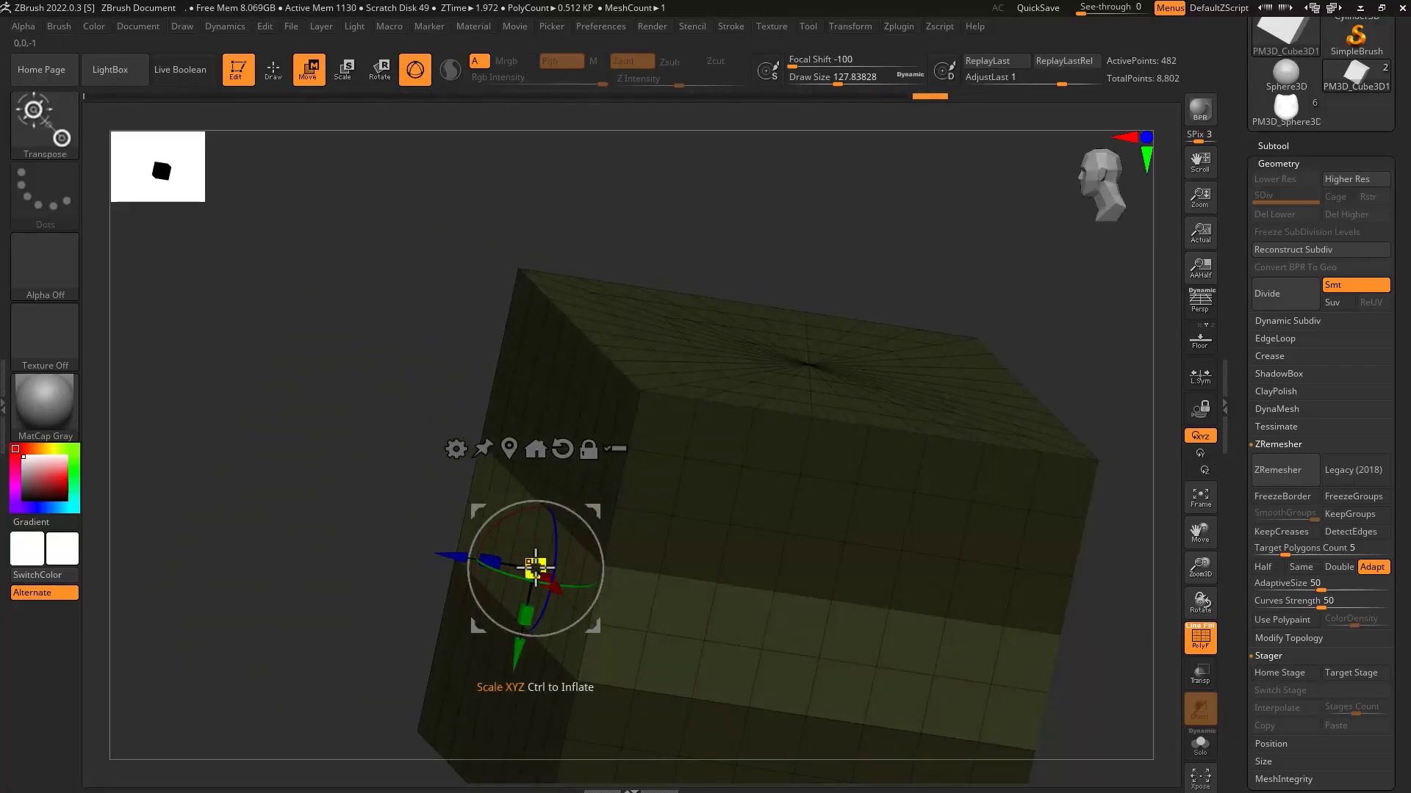
# Try scaling the isolated edge loop, moving it along Z, and rotating it with the gizmo, undoing each change
pyautogui.moveTo(535, 567); pyautogui.dragTo(662, 609)
pyautogui.hotkey('ctrl', 'z')
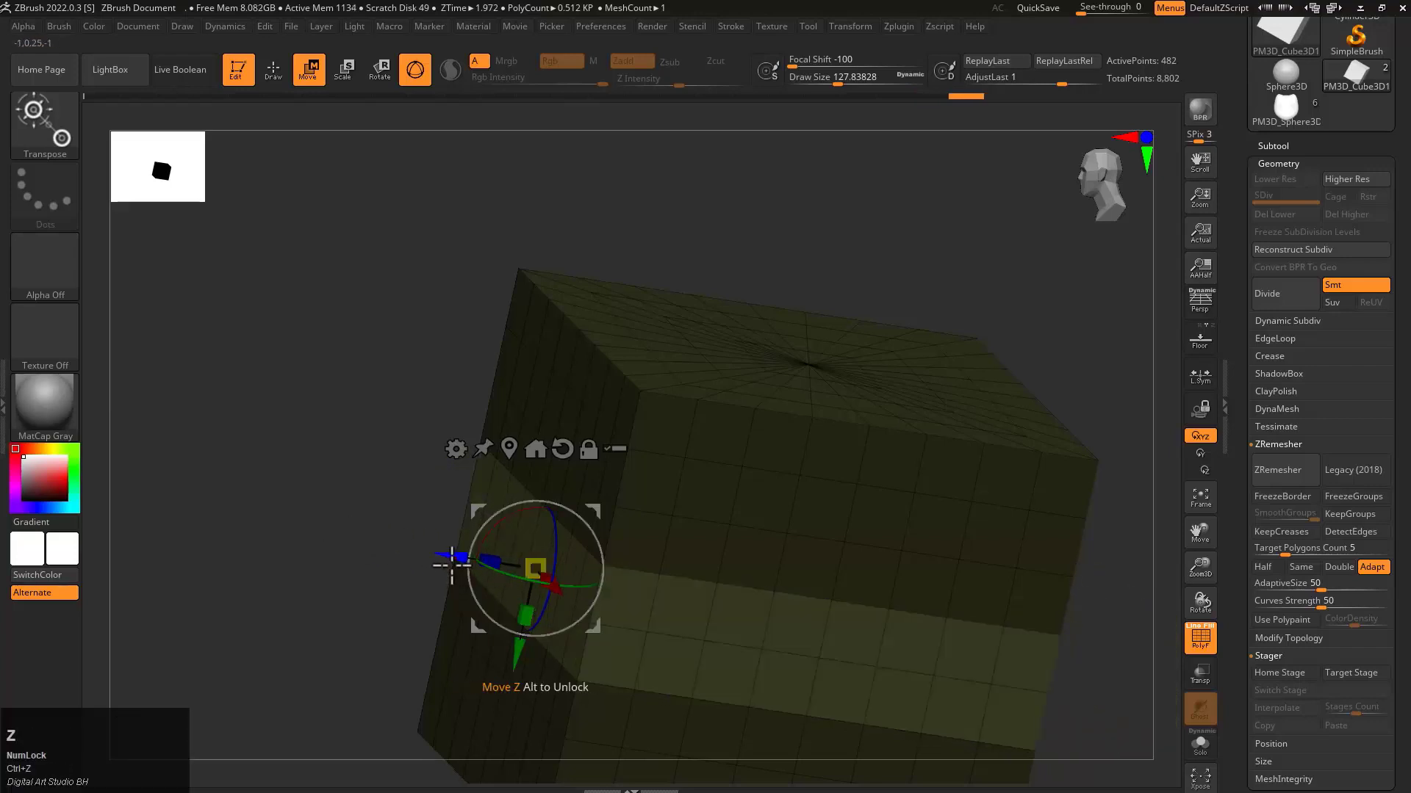
pyautogui.moveTo(451, 560); pyautogui.dragTo(410, 553)
pyautogui.hotkey('ctrl', 'z')
pyautogui.moveTo(491, 531); pyautogui.dragTo(434, 608)
pyautogui.hotkey('ctrl', 'z')
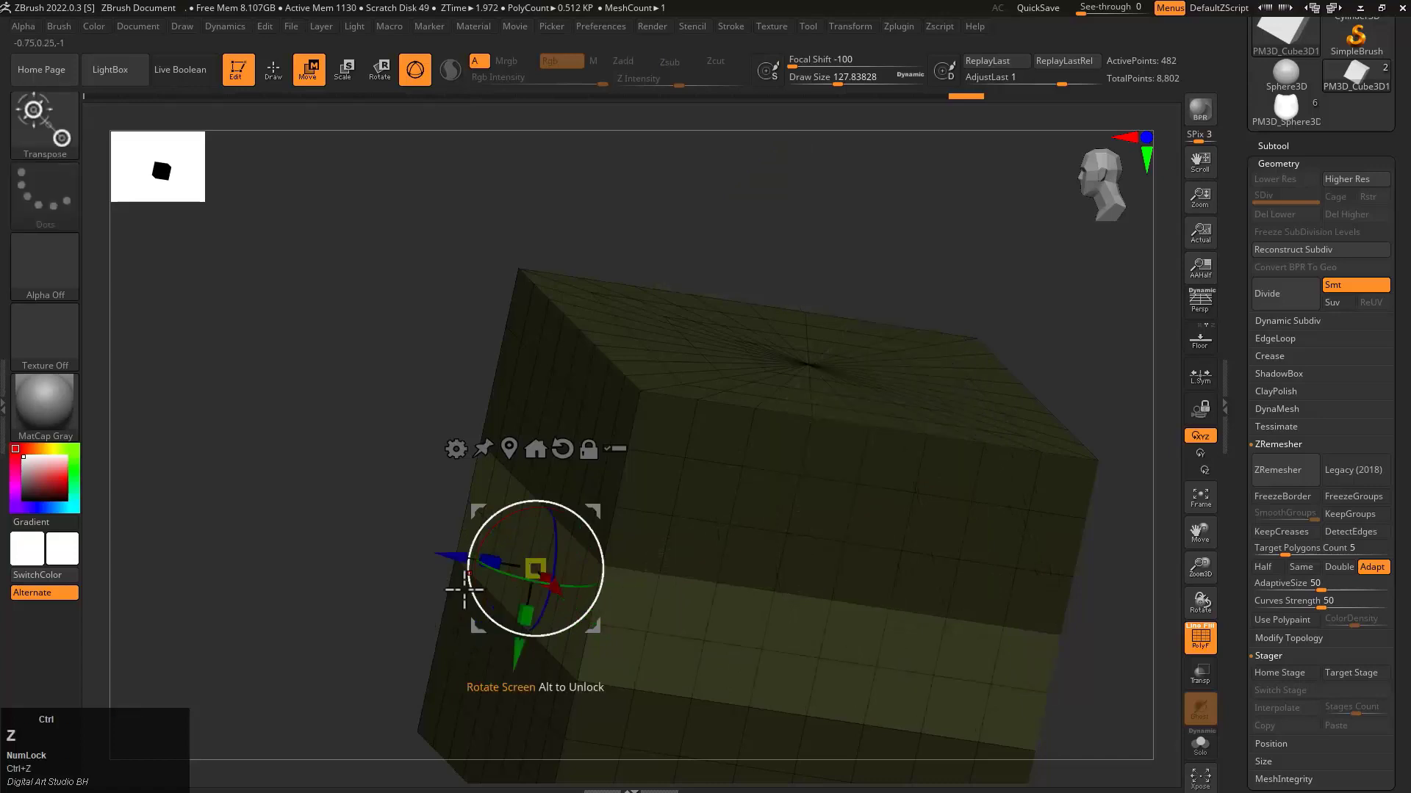
# Clear the mask from the cube and return to Draw mode
pyautogui.press('ctrl')
pyautogui.keyDown('ctrl'); pyautogui.click(319, 416); pyautogui.keyUp('ctrl')
pyautogui.press('q')
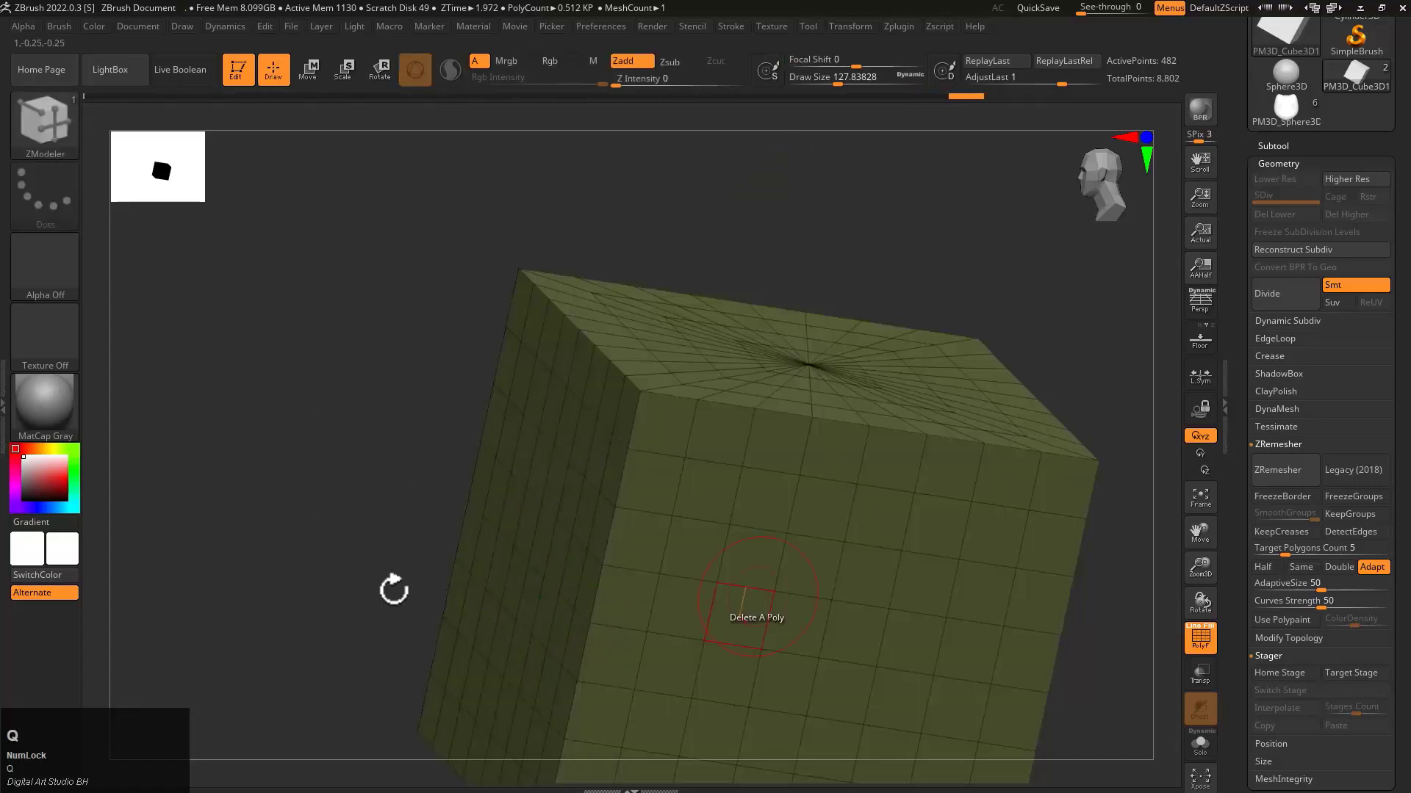
# Choose the PolyGroup edge action with the Polyloop target
pyautogui.press('space')
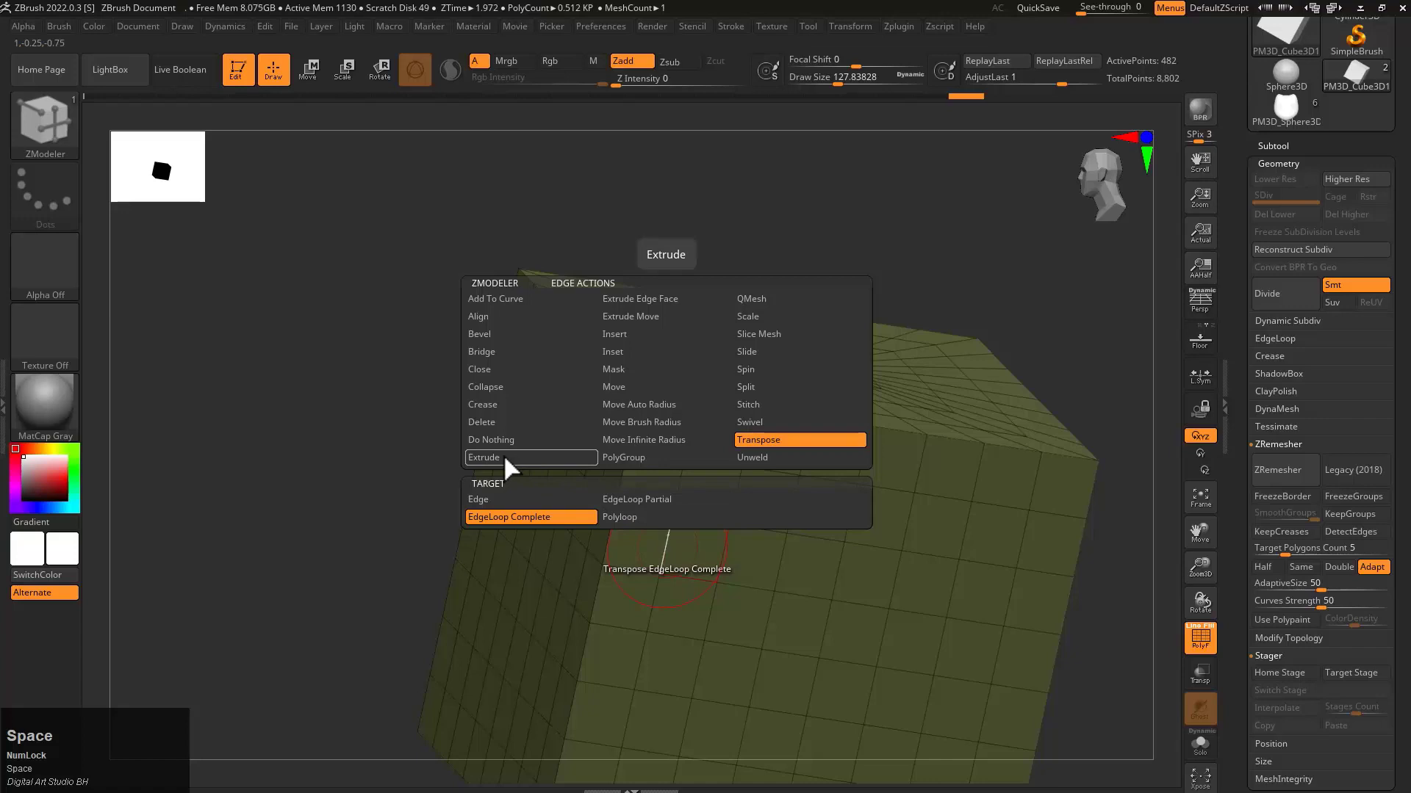
pyautogui.click(642, 459)
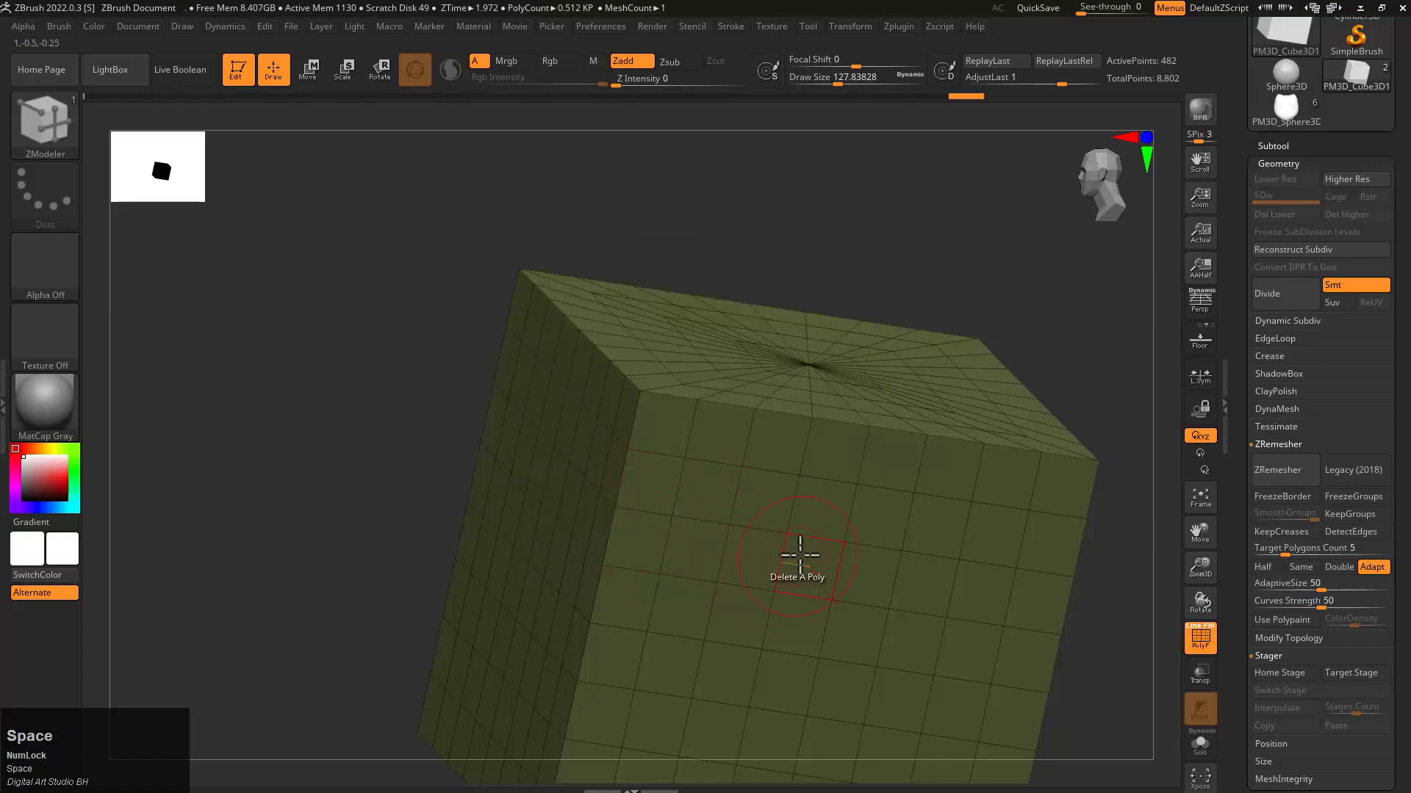
# Try assigning polygroups to vertical and horizontal polyloops around the cube, and undo the assignments
pyautogui.click(809, 542)
pyautogui.moveTo(861, 571); pyautogui.dragTo(717, 478, button='right')
pyautogui.click(696, 481)
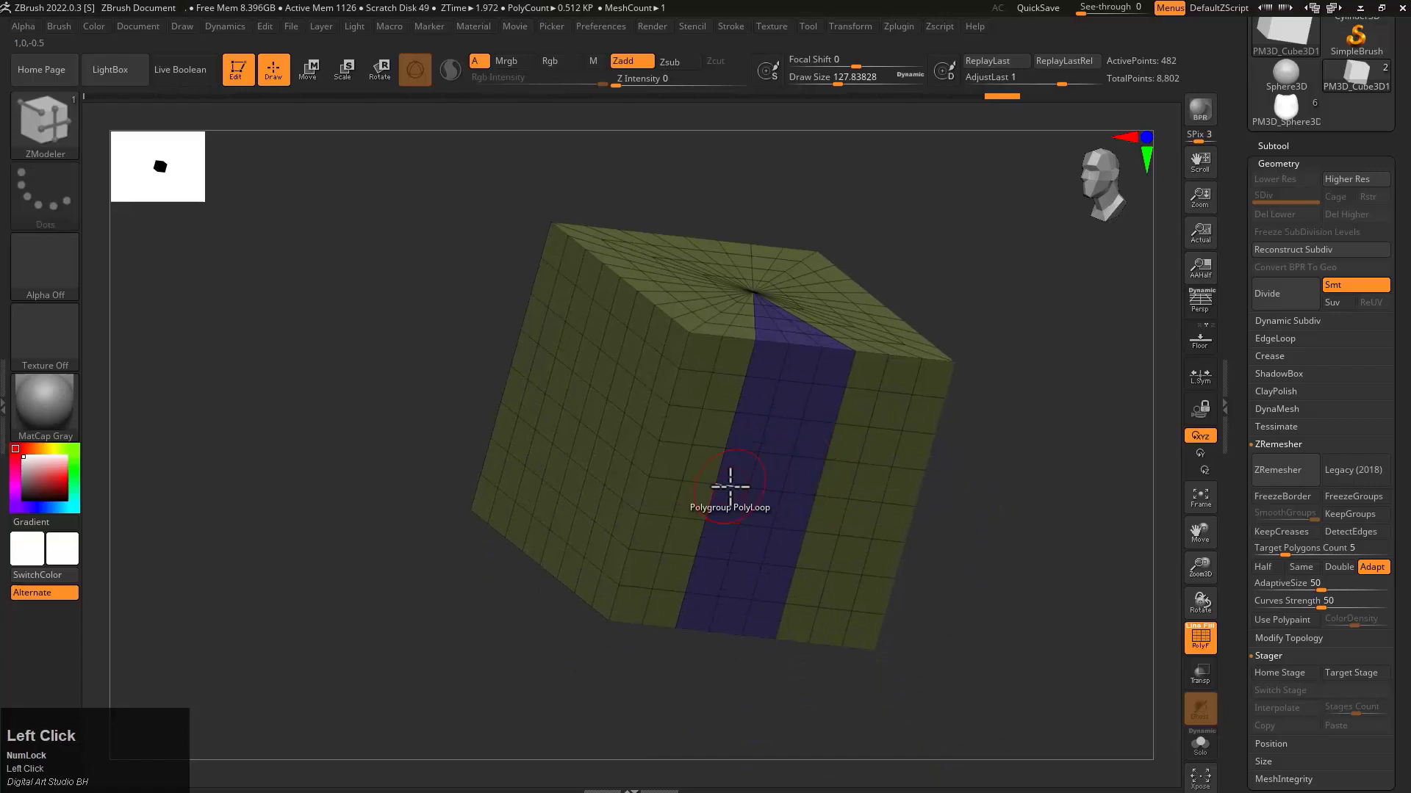
pyautogui.click(689, 457)
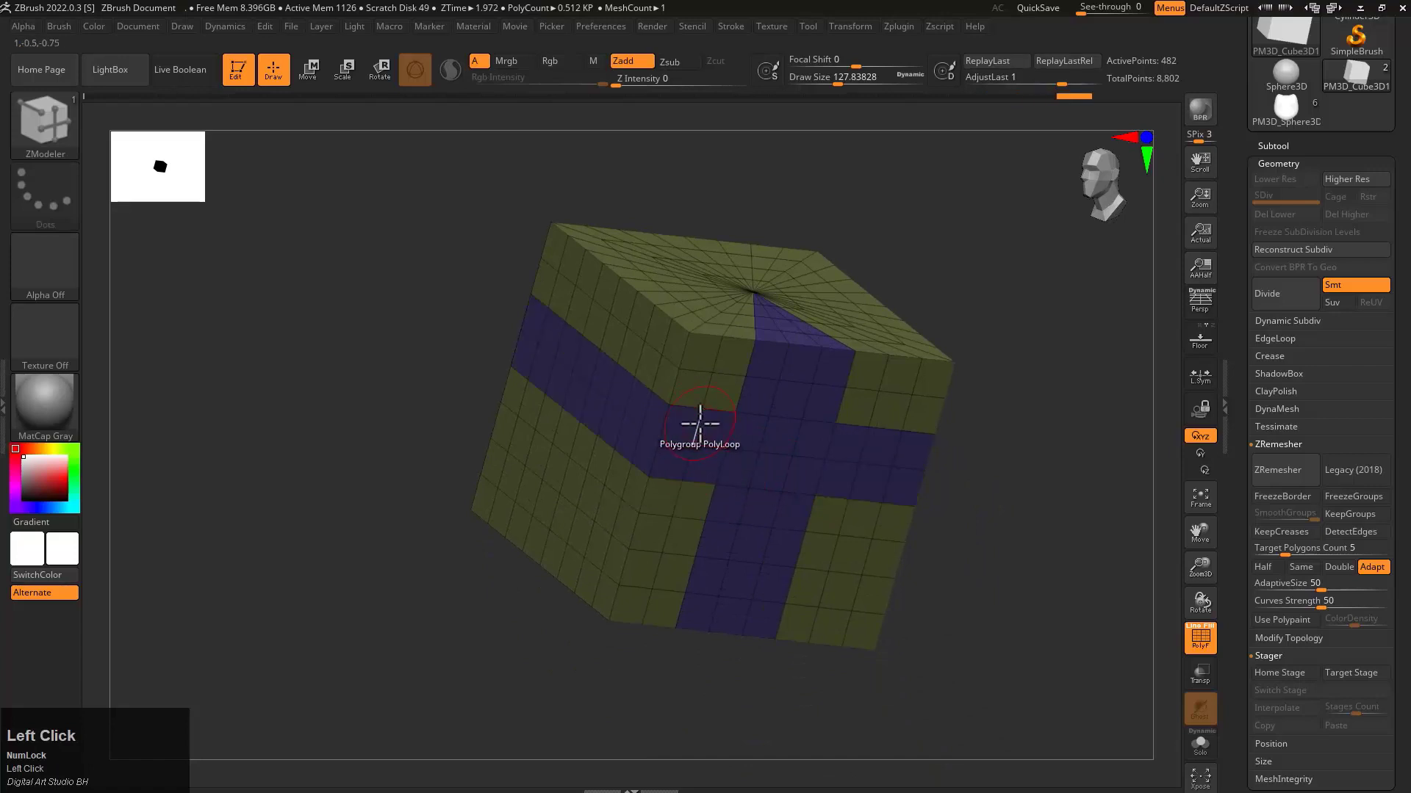
pyautogui.click(706, 396)
pyautogui.moveTo(706, 396)
pyautogui.mouseDown(button='right')
pyautogui.moveTo(742, 403)
pyautogui.moveTo(705, 365)
pyautogui.mouseUp(button='right')
pyautogui.hotkey('ctrl', 'z')
pyautogui.hotkey('ctrl', 'z')
pyautogui.hotkey('ctrl', 'z')
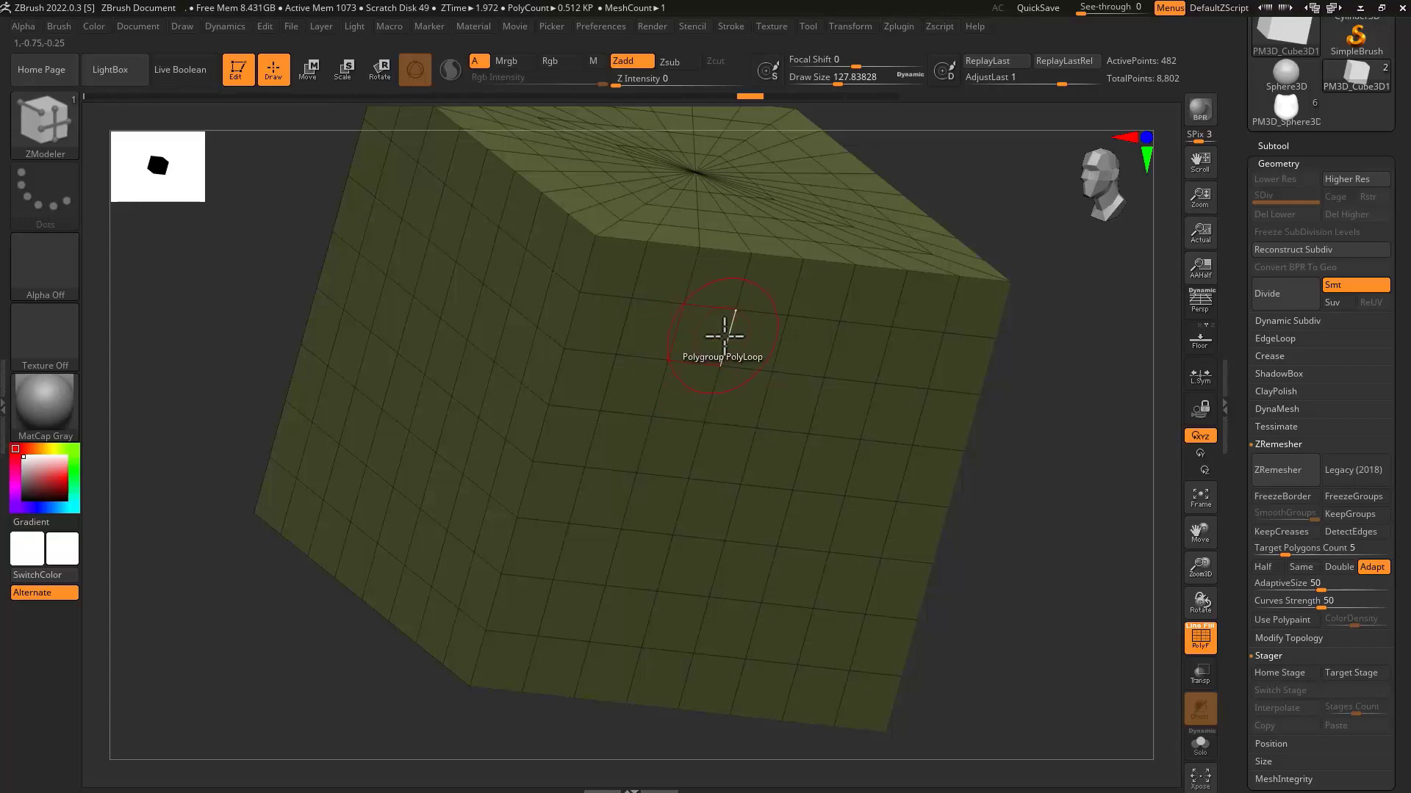
# Assign a new polygroup to the polyloops bordering the cube's radially divided face
pyautogui.click(751, 268)
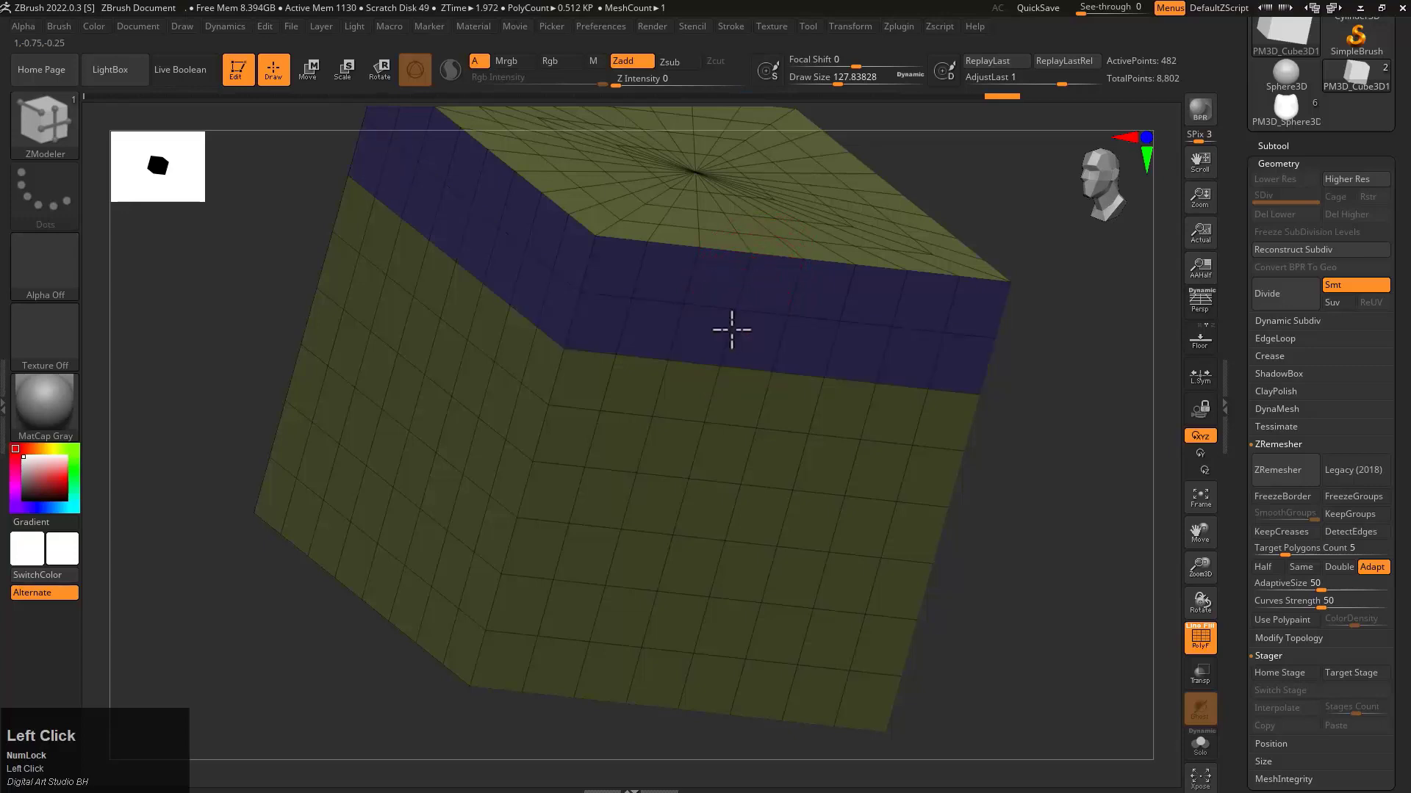
pyautogui.keyDown('alt'); pyautogui.moveTo(768, 318); pyautogui.dragTo(771, 400, button='right'); pyautogui.keyUp('alt')
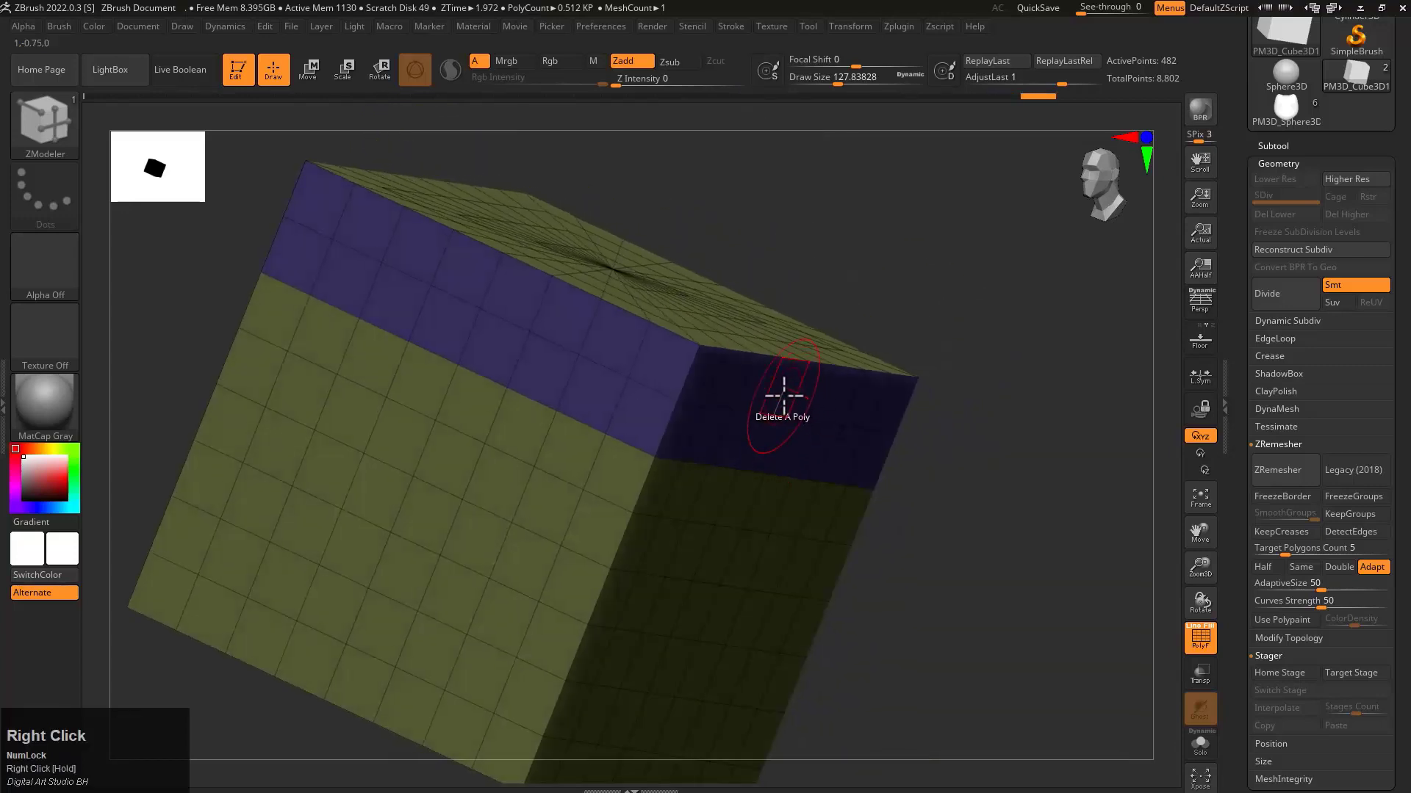
# Choose the Extrude polygon action with the Polygroup Island target
pyautogui.press('space')
pyautogui.click(606, 299)
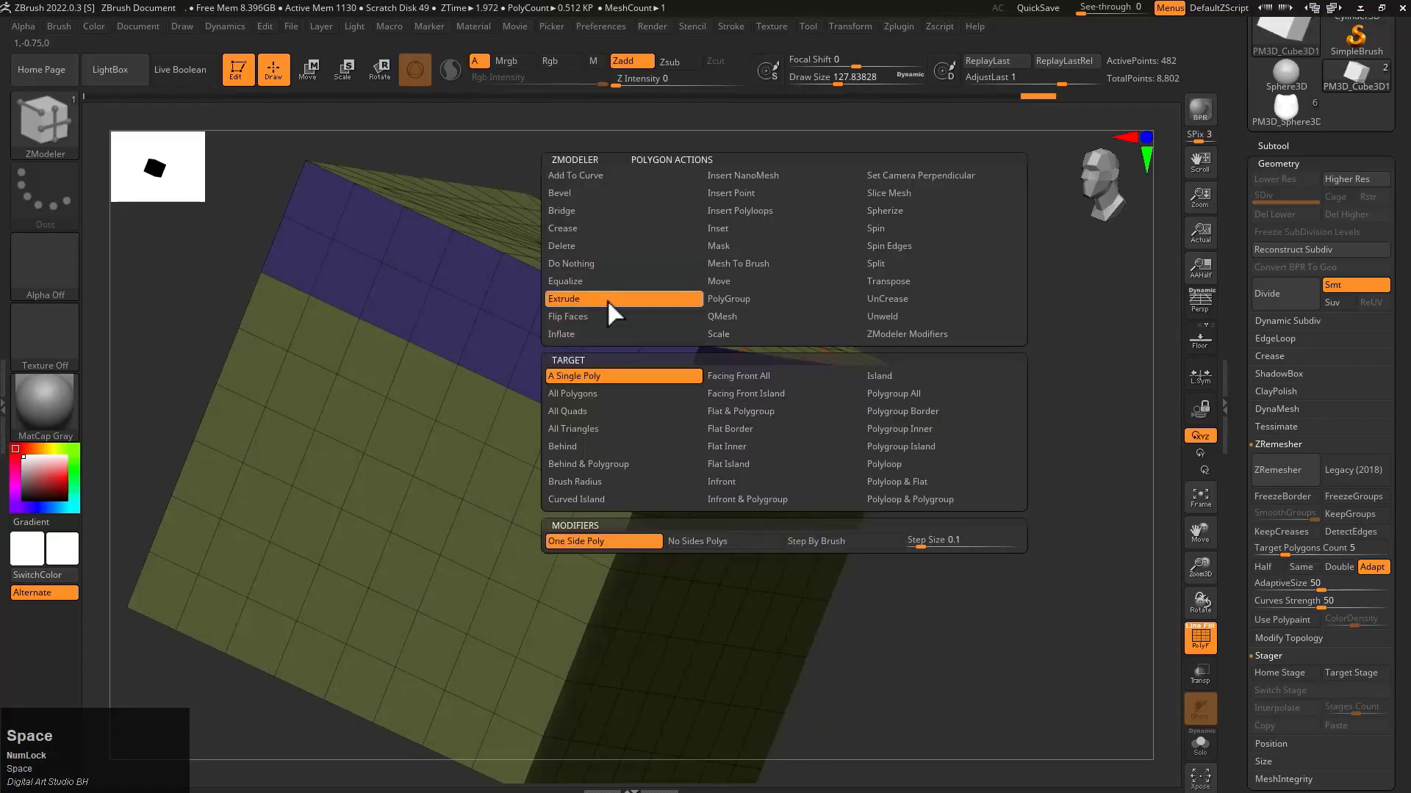
pyautogui.press('space')
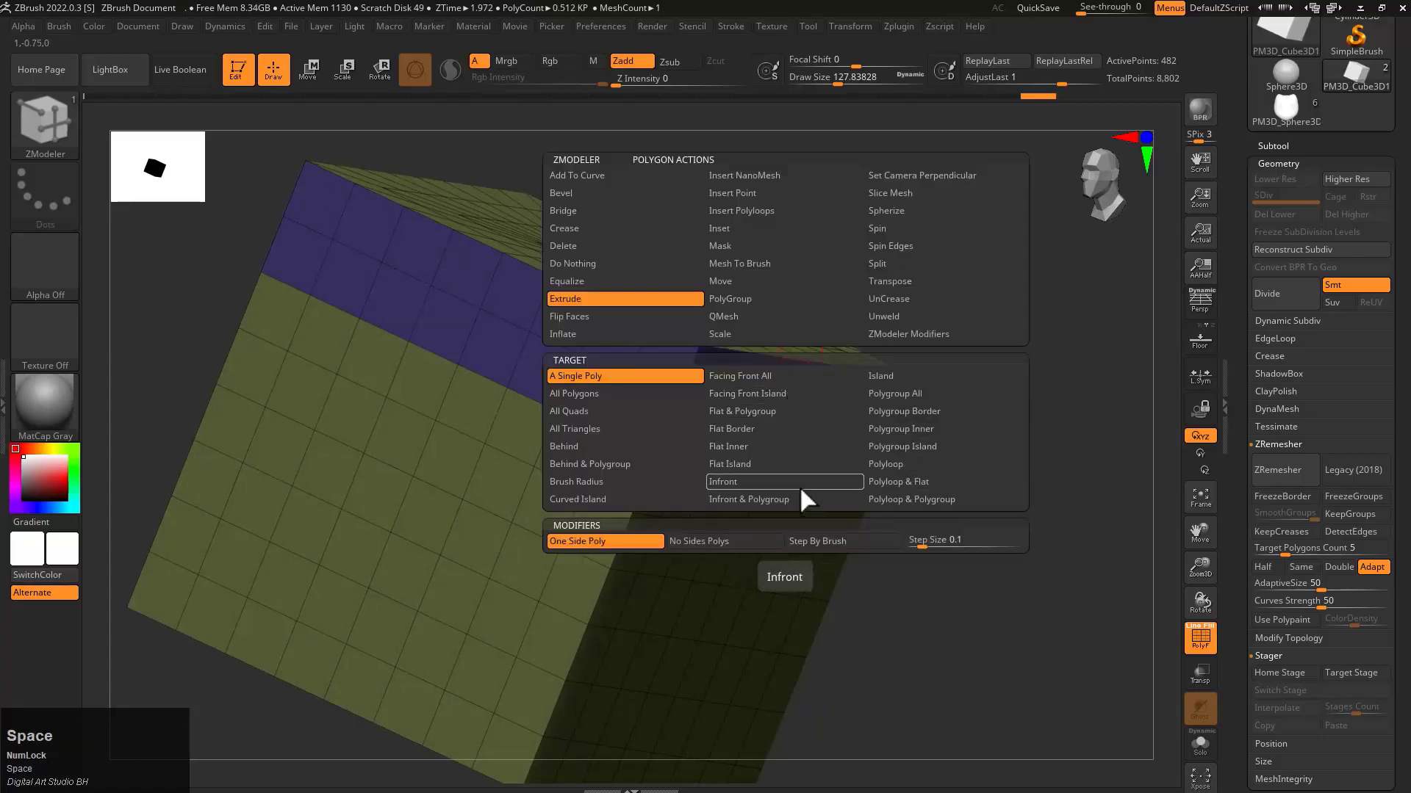
pyautogui.click(914, 447)
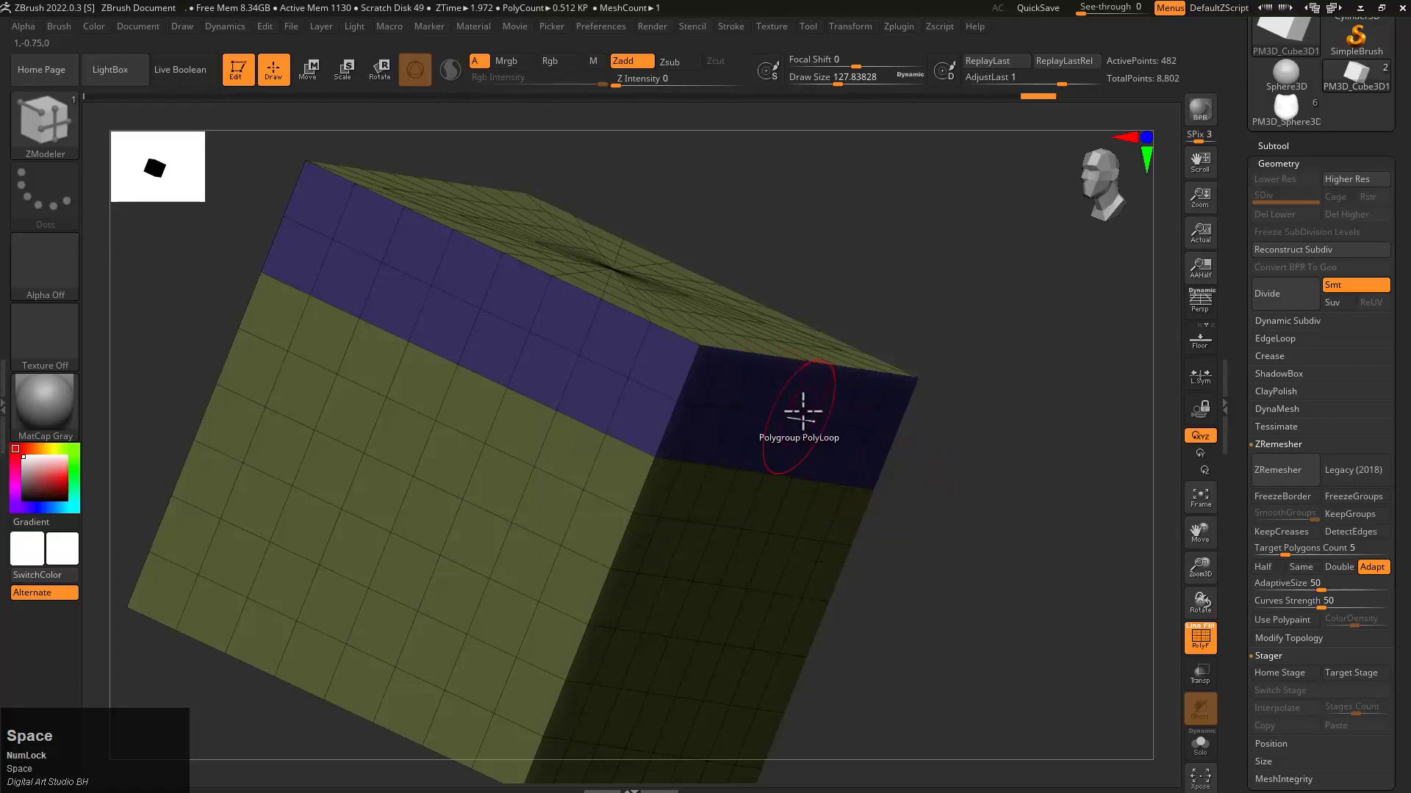
# Try extruding the purple polygroup band on the cube, and undo the extrusion
pyautogui.moveTo(808, 400); pyautogui.dragTo(932, 460)
pyautogui.keyDown('alt'); pyautogui.moveTo(932, 460); pyautogui.dragTo(916, 403, button='right'); pyautogui.keyUp('alt')
pyautogui.hotkey('ctrl', 'z')
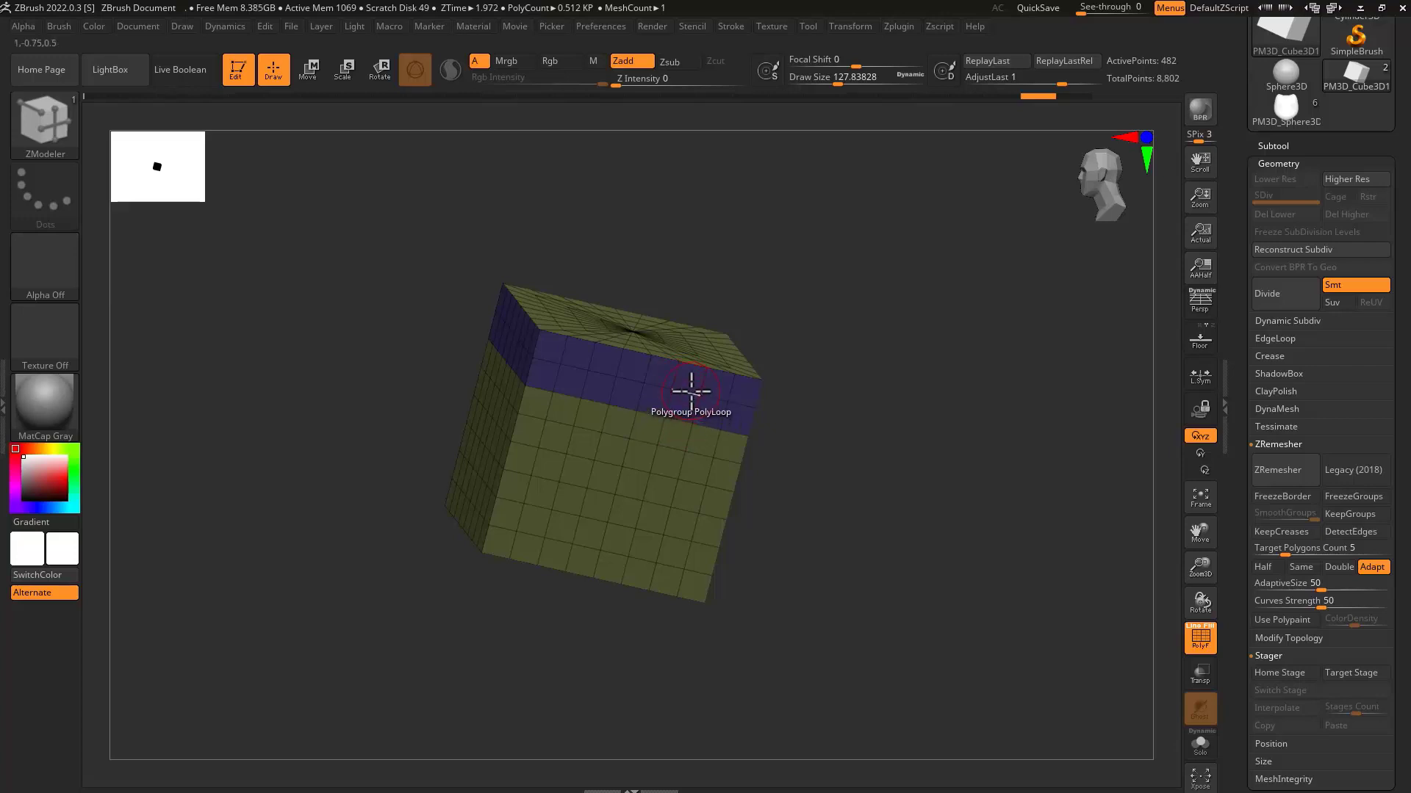
# Choose the Unweld edge action and reduce the brush draw size to about 65
pyautogui.press('space')
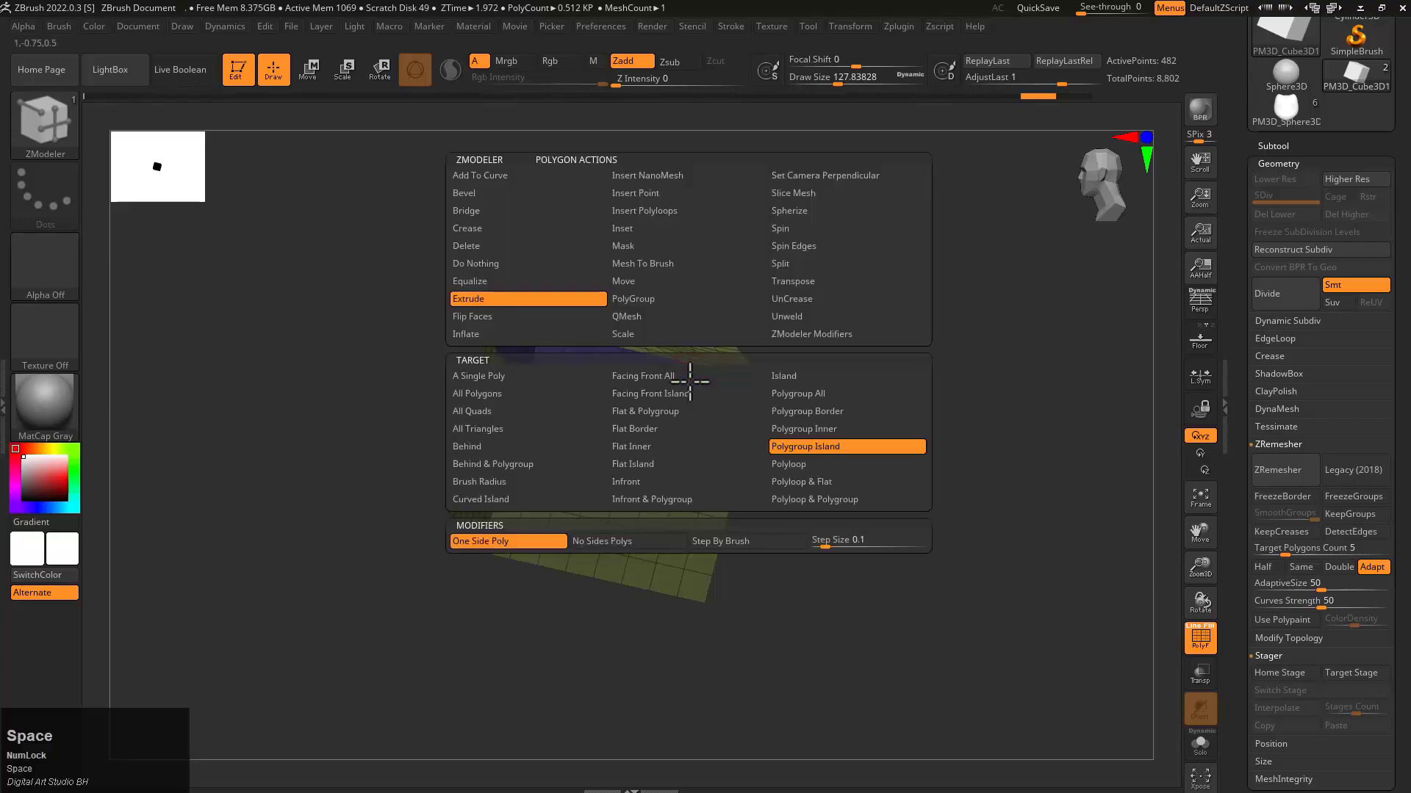
pyautogui.press('space')
pyautogui.click(776, 460)
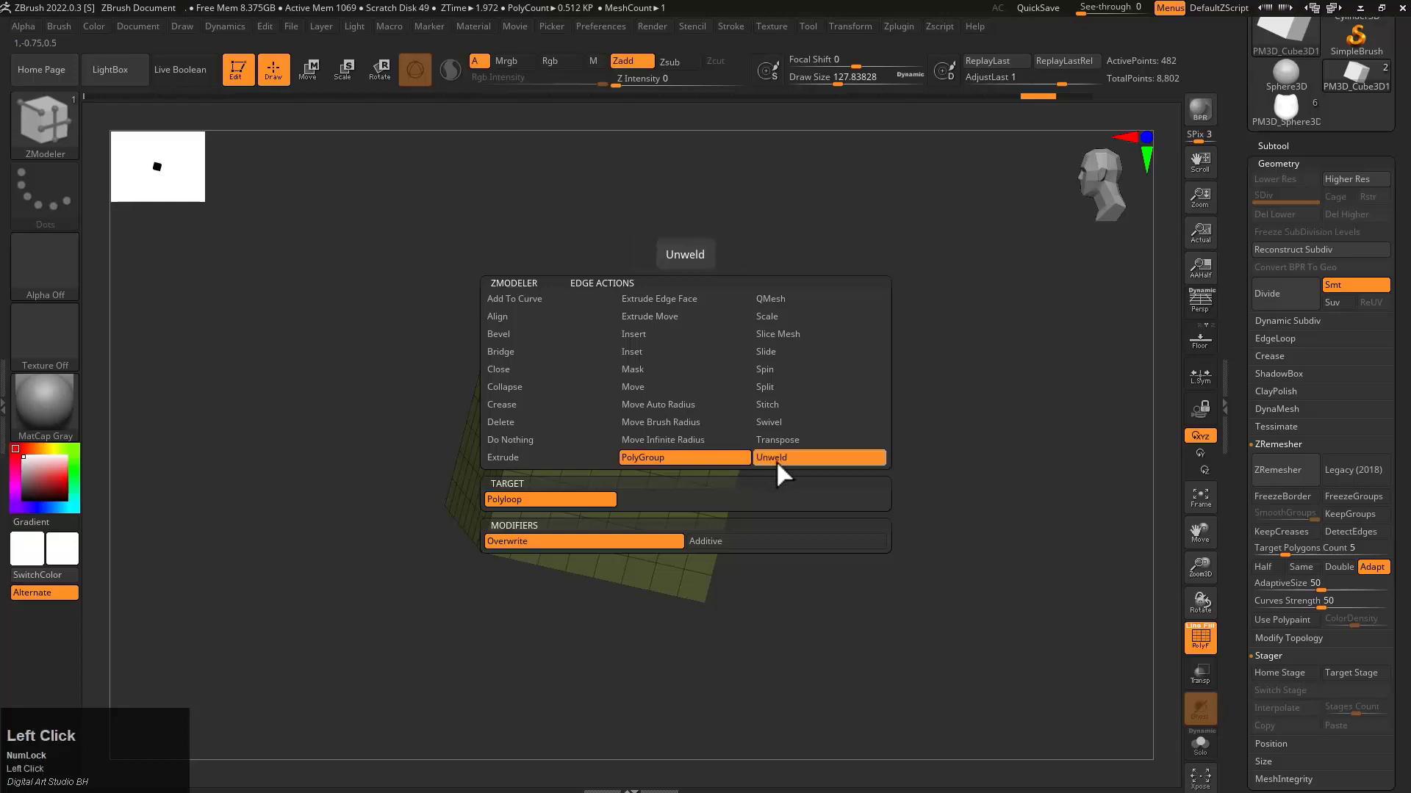
pyautogui.keyDown('alt'); pyautogui.moveTo(845, 382); pyautogui.dragTo(962, 384); pyautogui.keyUp('alt')
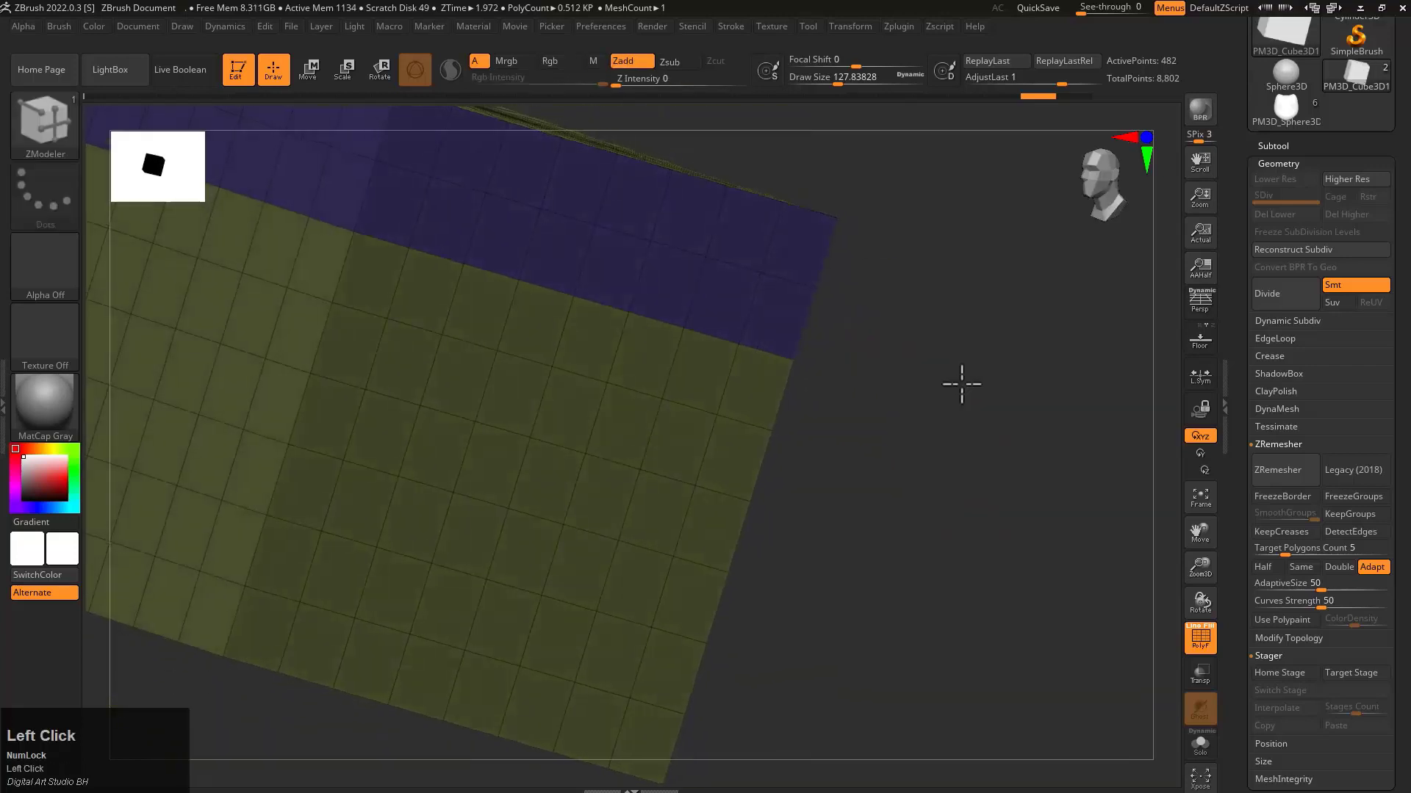
pyautogui.press('s')
pyautogui.moveTo(624, 417); pyautogui.dragTo(610, 417)
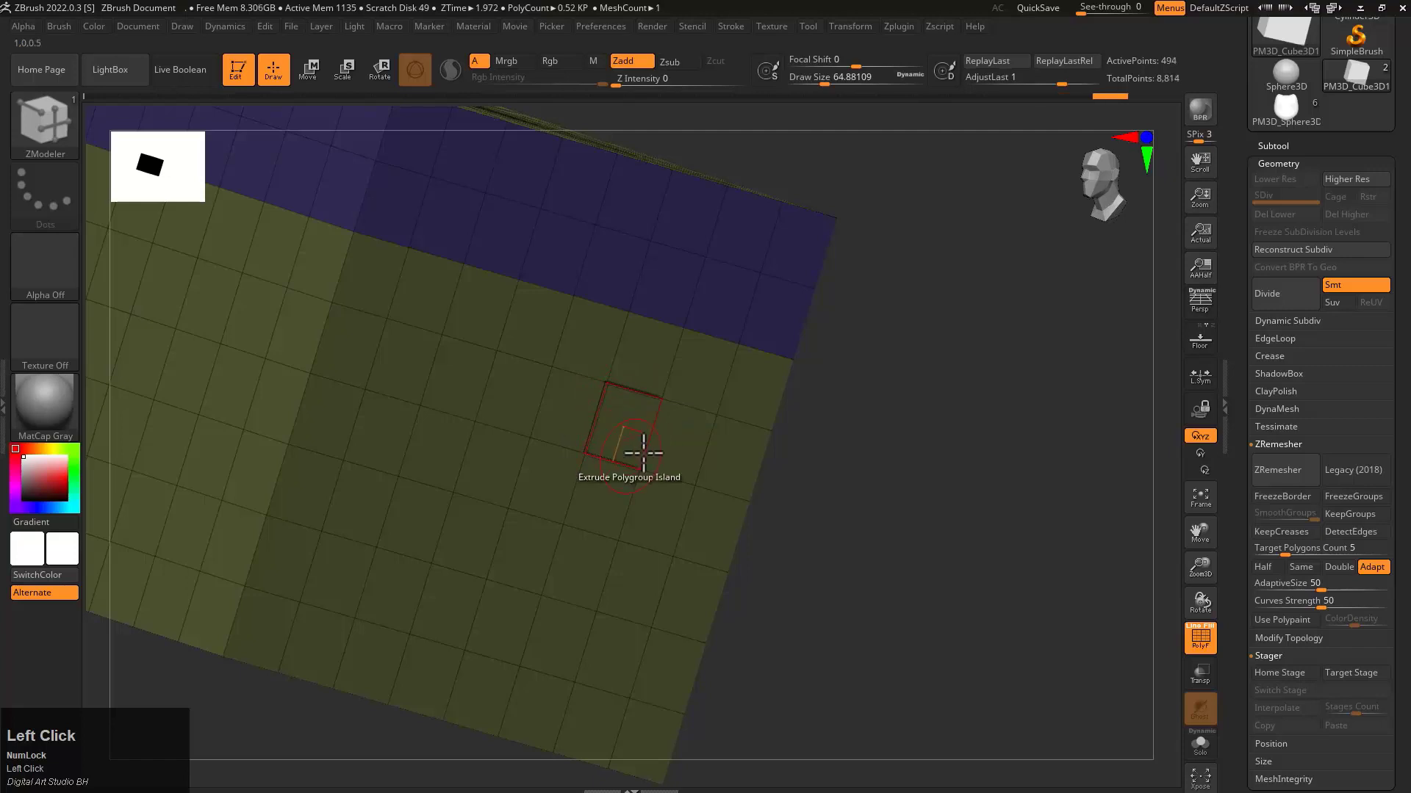
# Unweld the edges around one polygon on the olive side face of the cube
pyautogui.moveTo(552, 563); pyautogui.dragTo(636, 438, button='right')
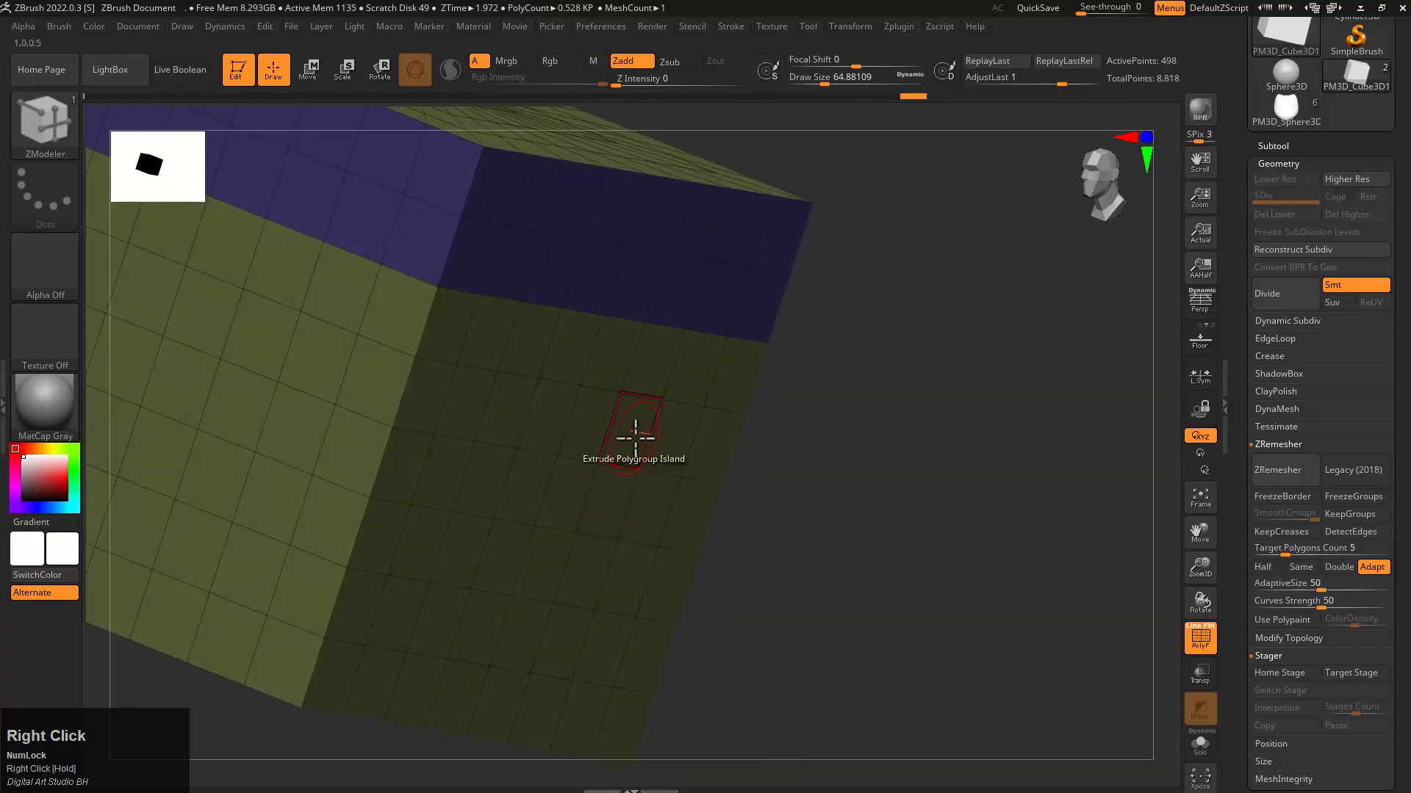
pyautogui.moveTo(704, 453); pyautogui.dragTo(708, 426)
pyautogui.moveTo(708, 425)
pyautogui.mouseDown(button='right')
pyautogui.moveTo(686, 472)
pyautogui.moveTo(693, 450)
pyautogui.moveTo(756, 441)
pyautogui.moveTo(629, 394)
pyautogui.mouseUp(button='right')
pyautogui.hotkey('ctrl', 'z')
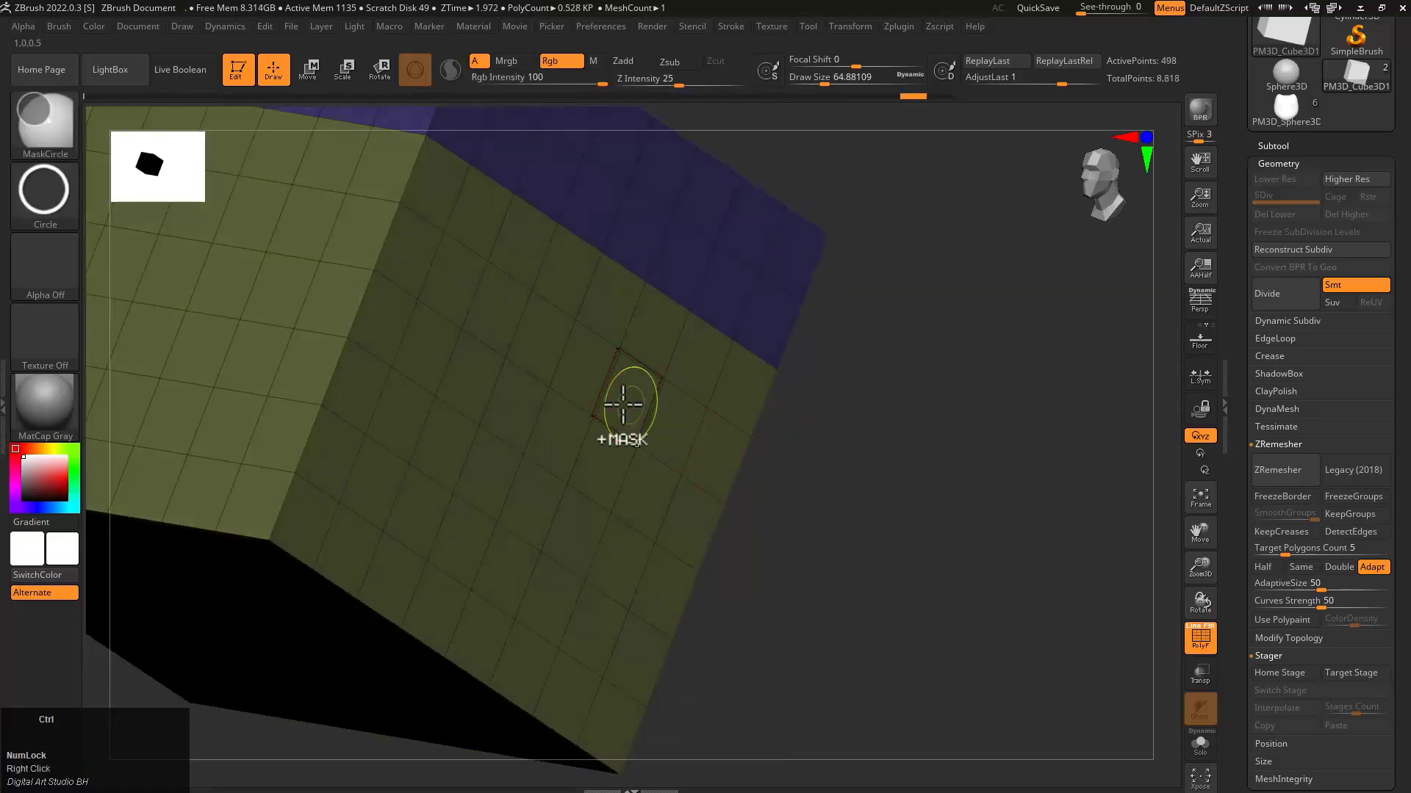
# Isolate a few side-face polygons and grow visibility across the connected mesh, excluding the detached polygon
pyautogui.keyDown('ctrl'); pyautogui.keyDown('shift'); pyautogui.click(646, 409); pyautogui.keyUp('shift'); pyautogui.keyUp('ctrl')
pyautogui.keyDown('ctrl'); pyautogui.keyDown('shift'); pyautogui.moveTo(822, 328); pyautogui.dragTo(690, 567); pyautogui.keyUp('shift'); pyautogui.keyUp('ctrl')
pyautogui.hotkey('ctrl', 'shift', 'a')
pyautogui.moveTo(813, 494)
pyautogui.mouseDown(button='right')
pyautogui.moveTo(803, 416)
pyautogui.moveTo(769, 425)
pyautogui.moveTo(656, 361)
pyautogui.moveTo(825, 434)
pyautogui.moveTo(781, 460)
pyautogui.moveTo(816, 470)
pyautogui.mouseUp(button='right')
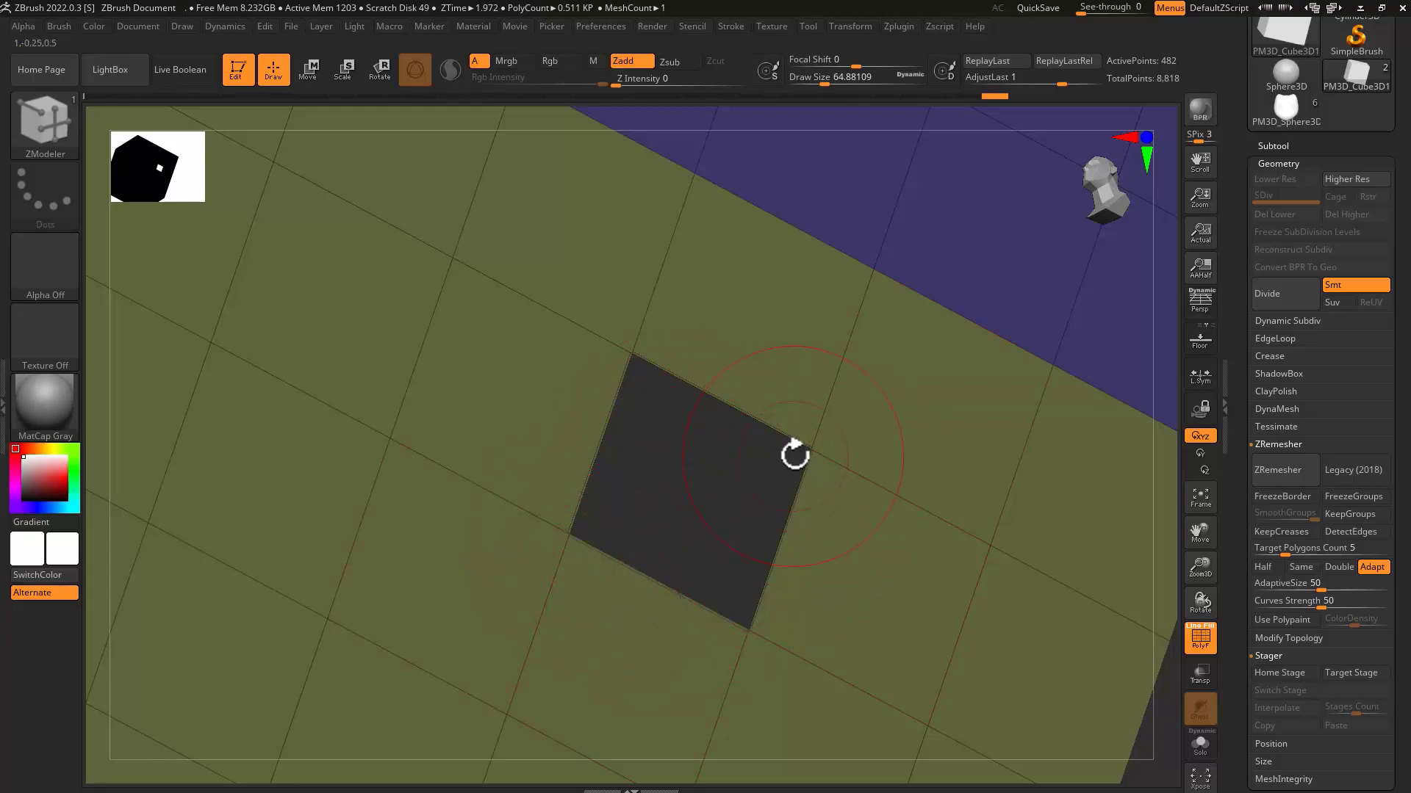
# Undo the visibility change and the last edge unweld
pyautogui.hotkey('ctrl', 'z')
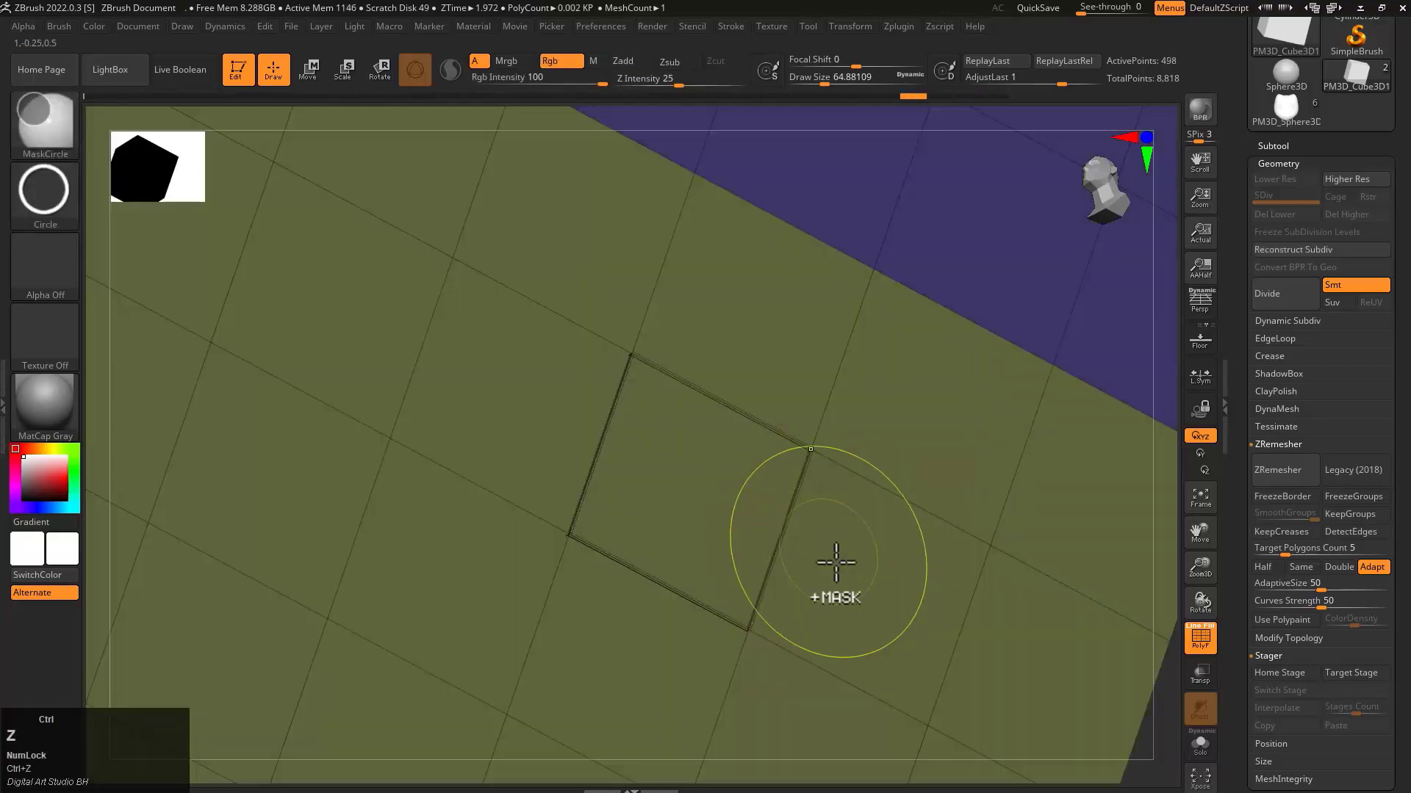
pyautogui.moveTo(836, 563); pyautogui.dragTo(720, 474, button='right')
pyautogui.hotkey('ctrl', 'z')
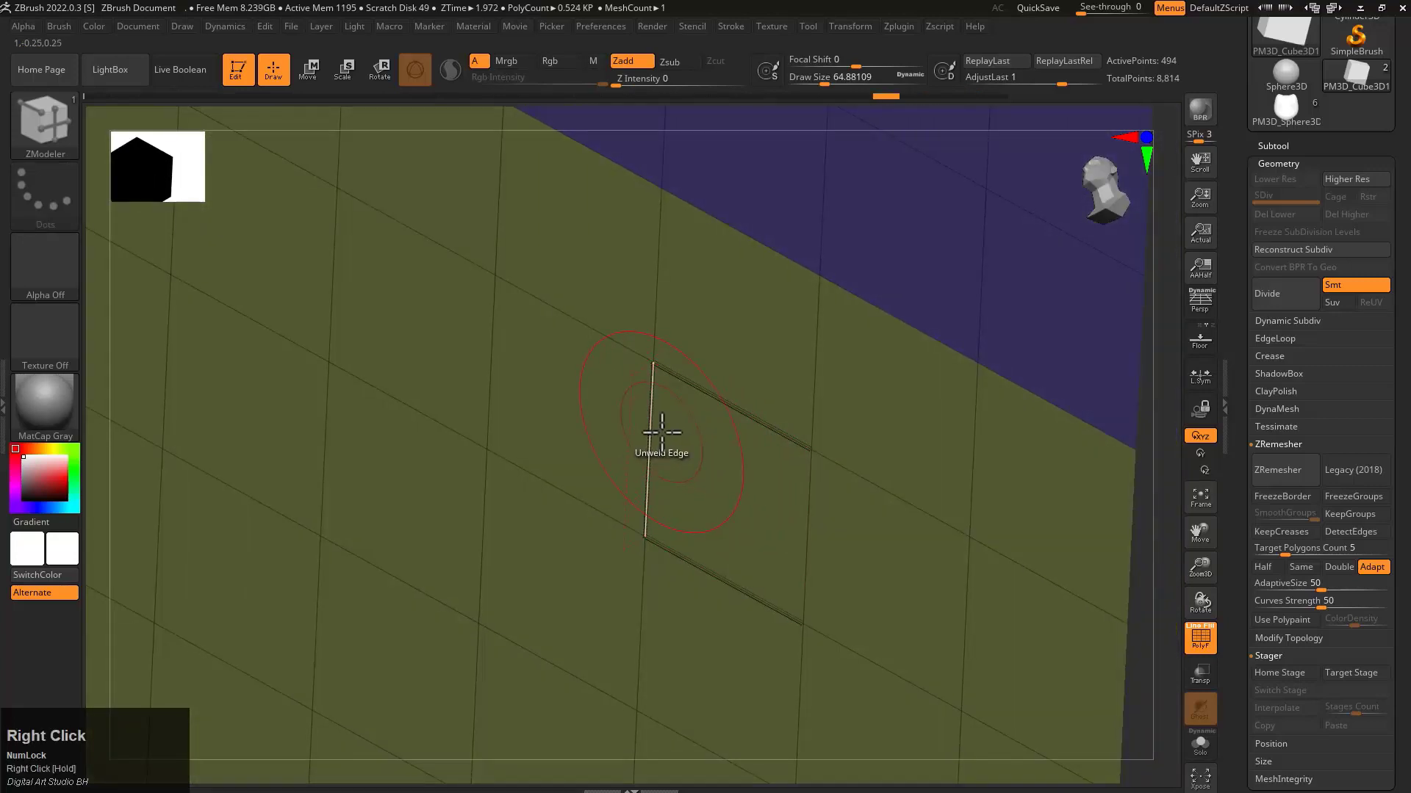
# Choose the Move edge action, try pulling the unwelded polygon's free edge outward, and undo the move
pyautogui.press('space')
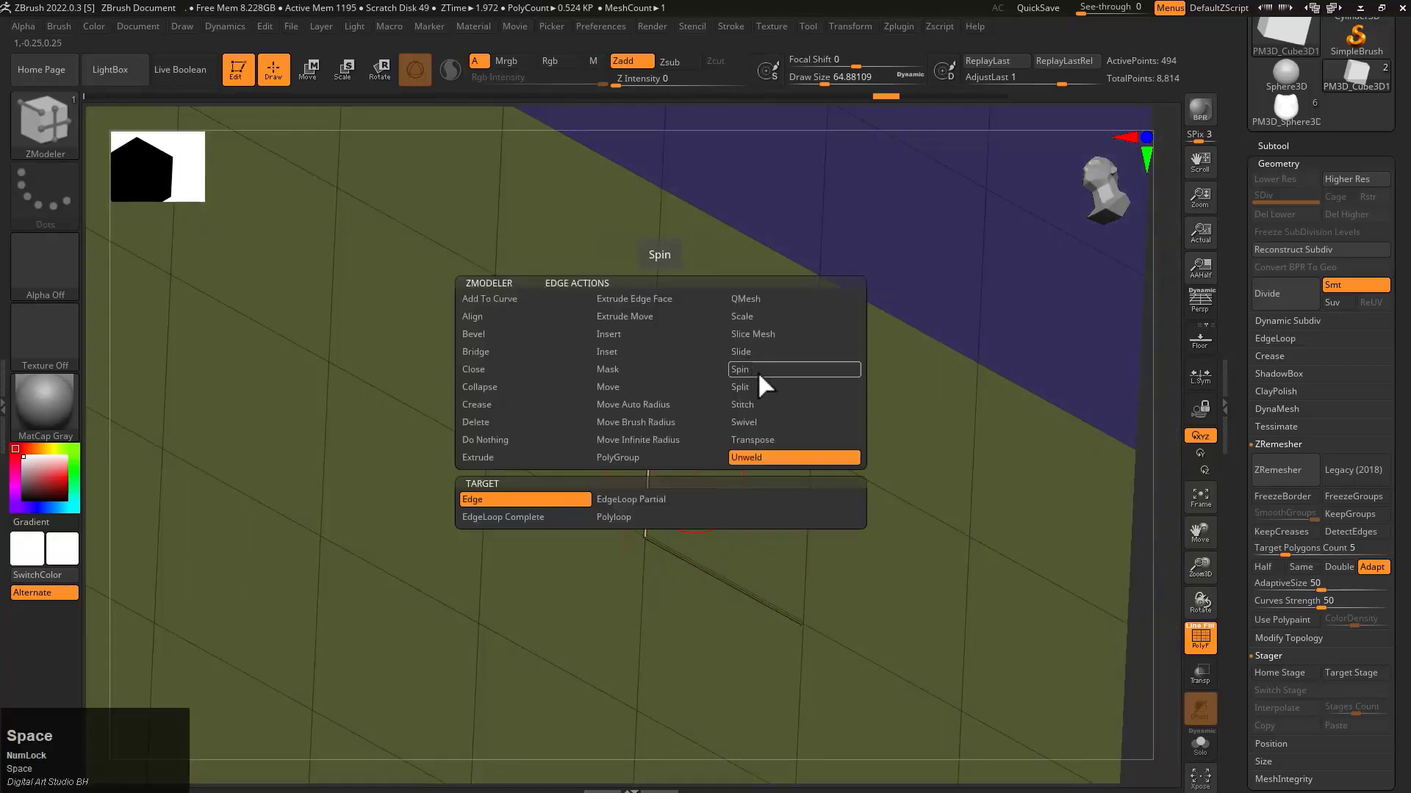
pyautogui.click(651, 385)
pyautogui.moveTo(652, 426); pyautogui.dragTo(608, 504)
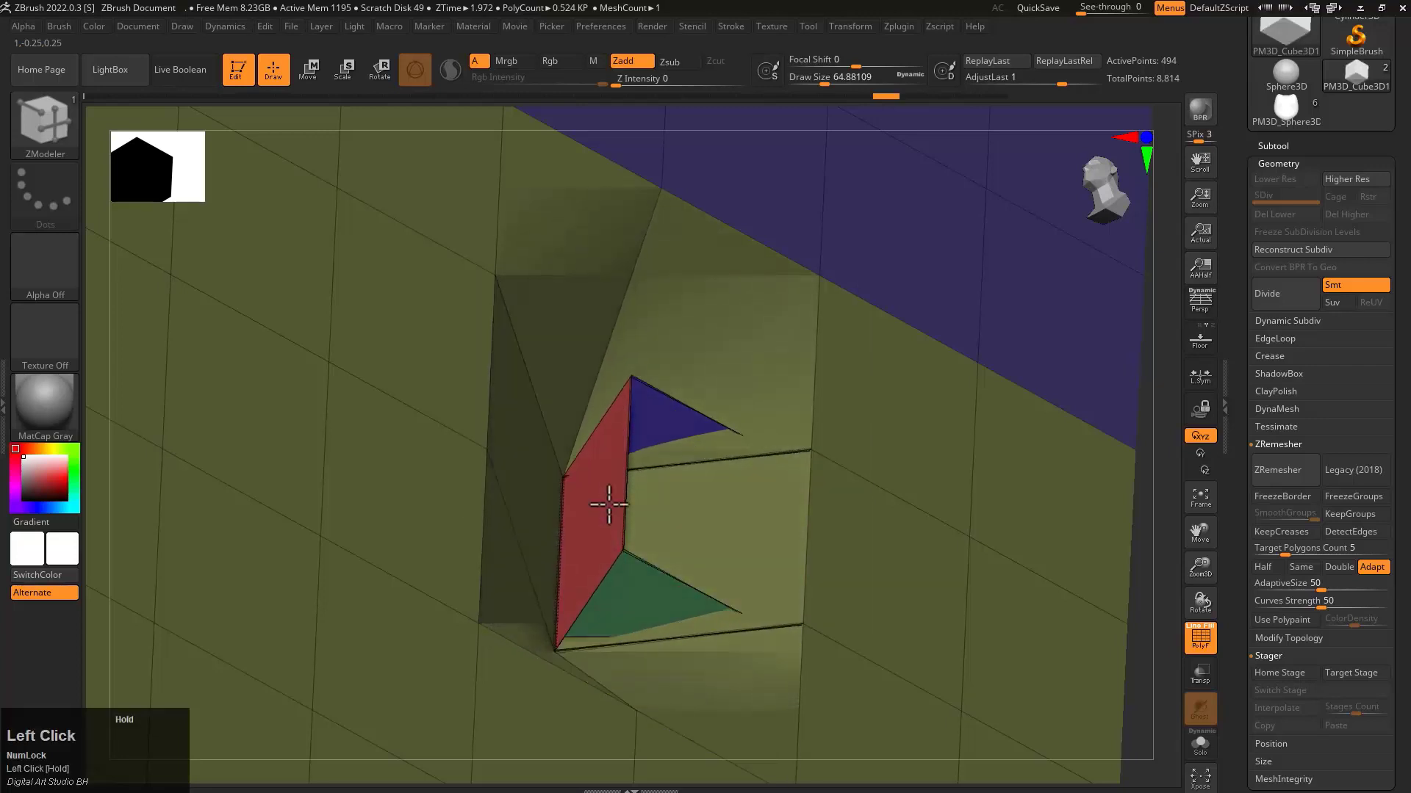
pyautogui.moveTo(607, 504); pyautogui.dragTo(661, 473, button='right')
pyautogui.hotkey('ctrl', 'z')
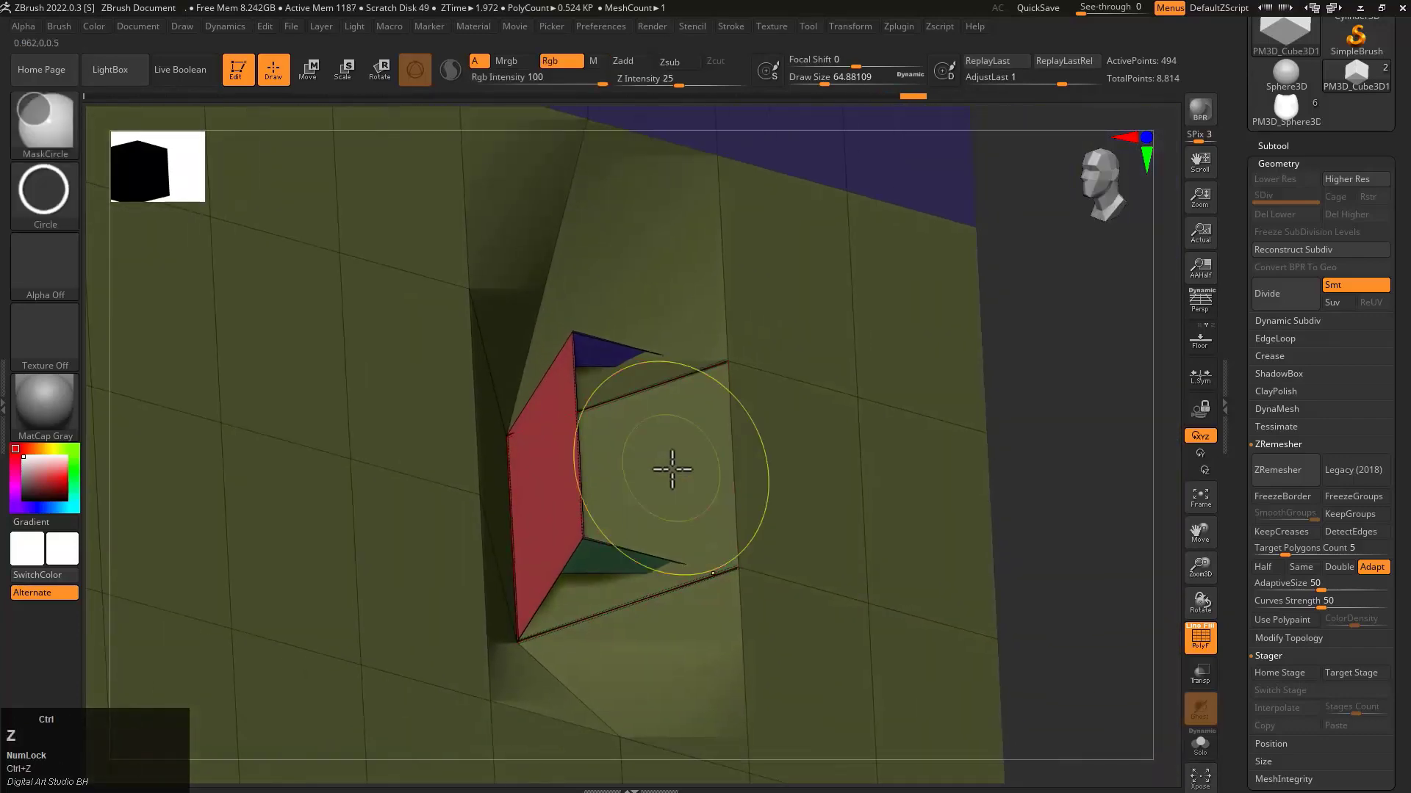
# Undo the stray extrusion of the olive polygroup island and set the Extrude target to A Single Poly
pyautogui.click(653, 426)
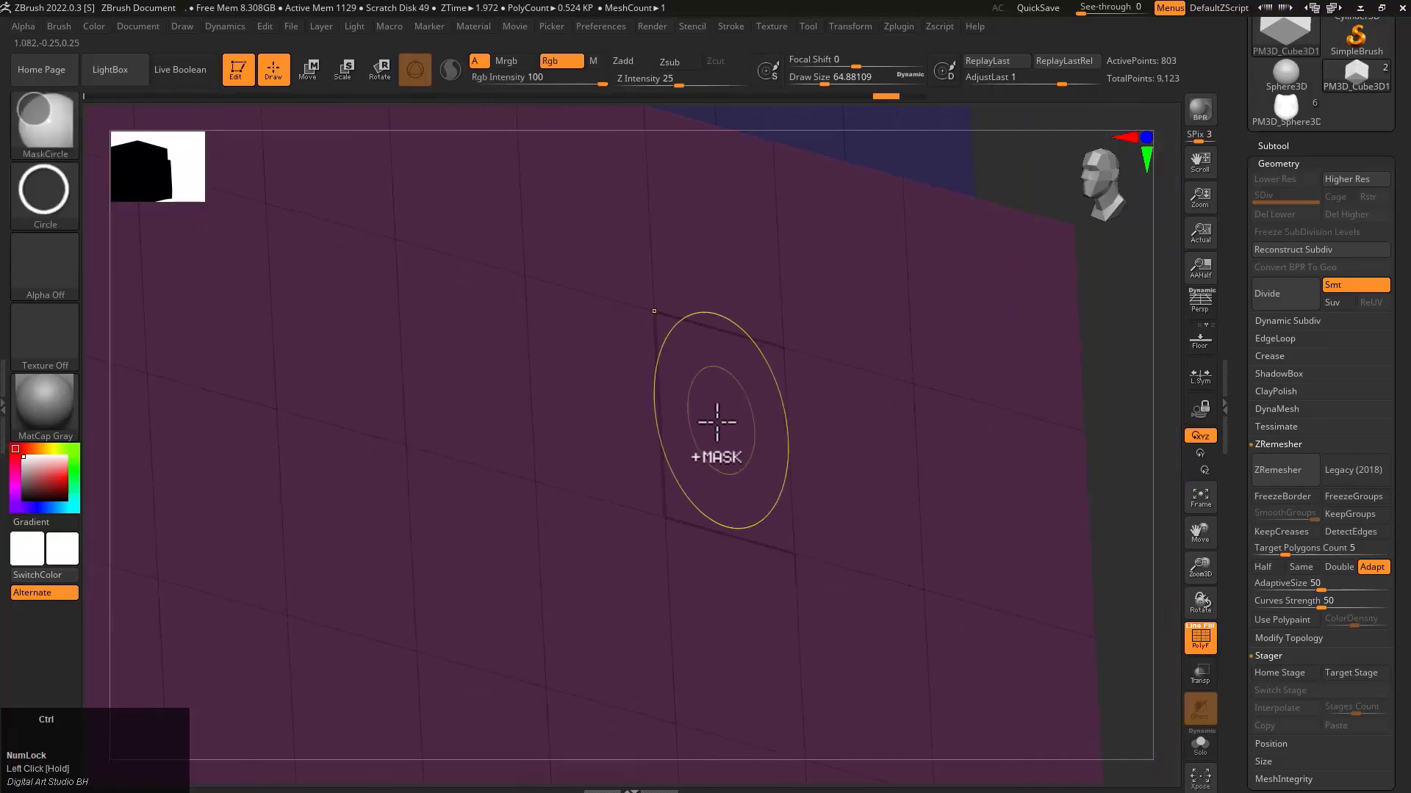
pyautogui.hotkey('ctrl', 'z')
pyautogui.press('space')
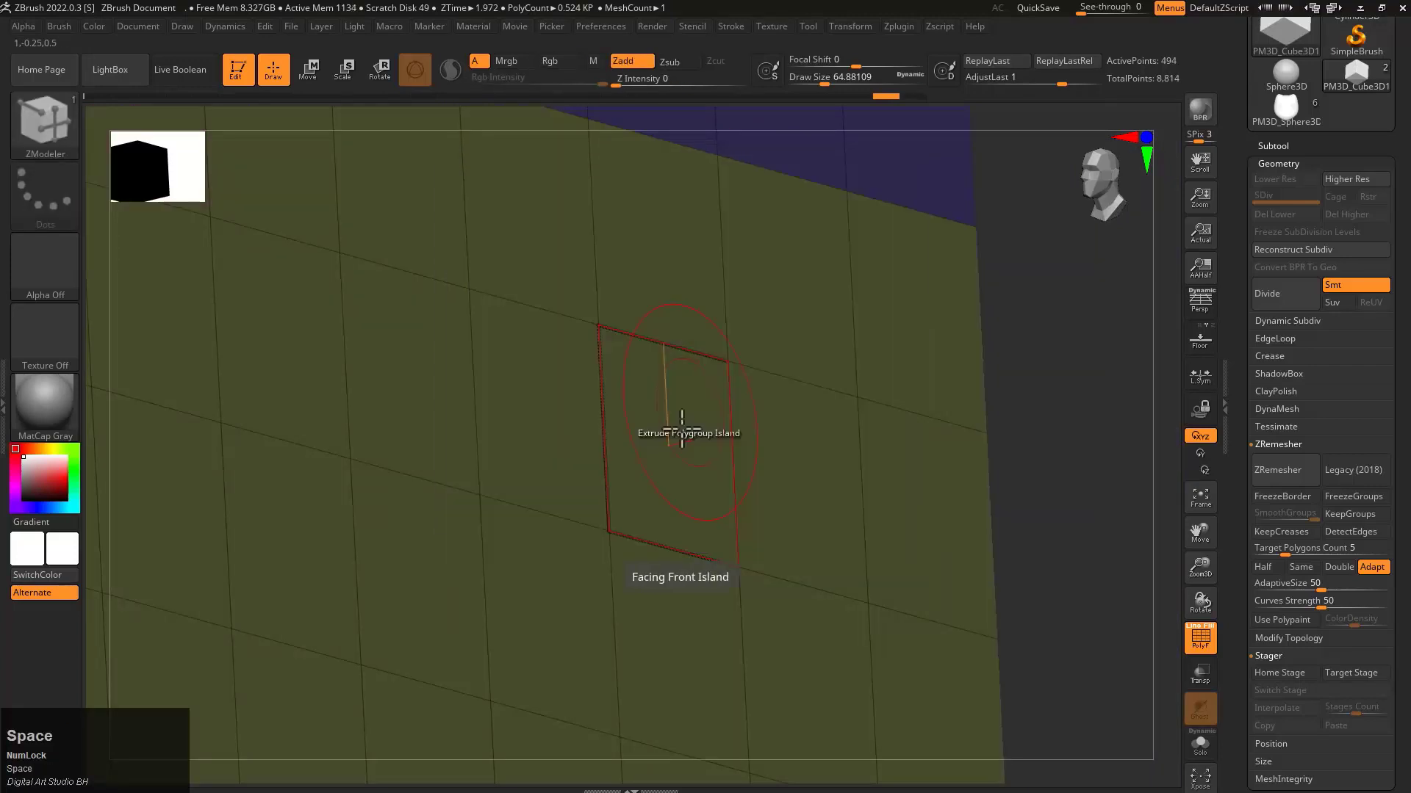
pyautogui.press('space')
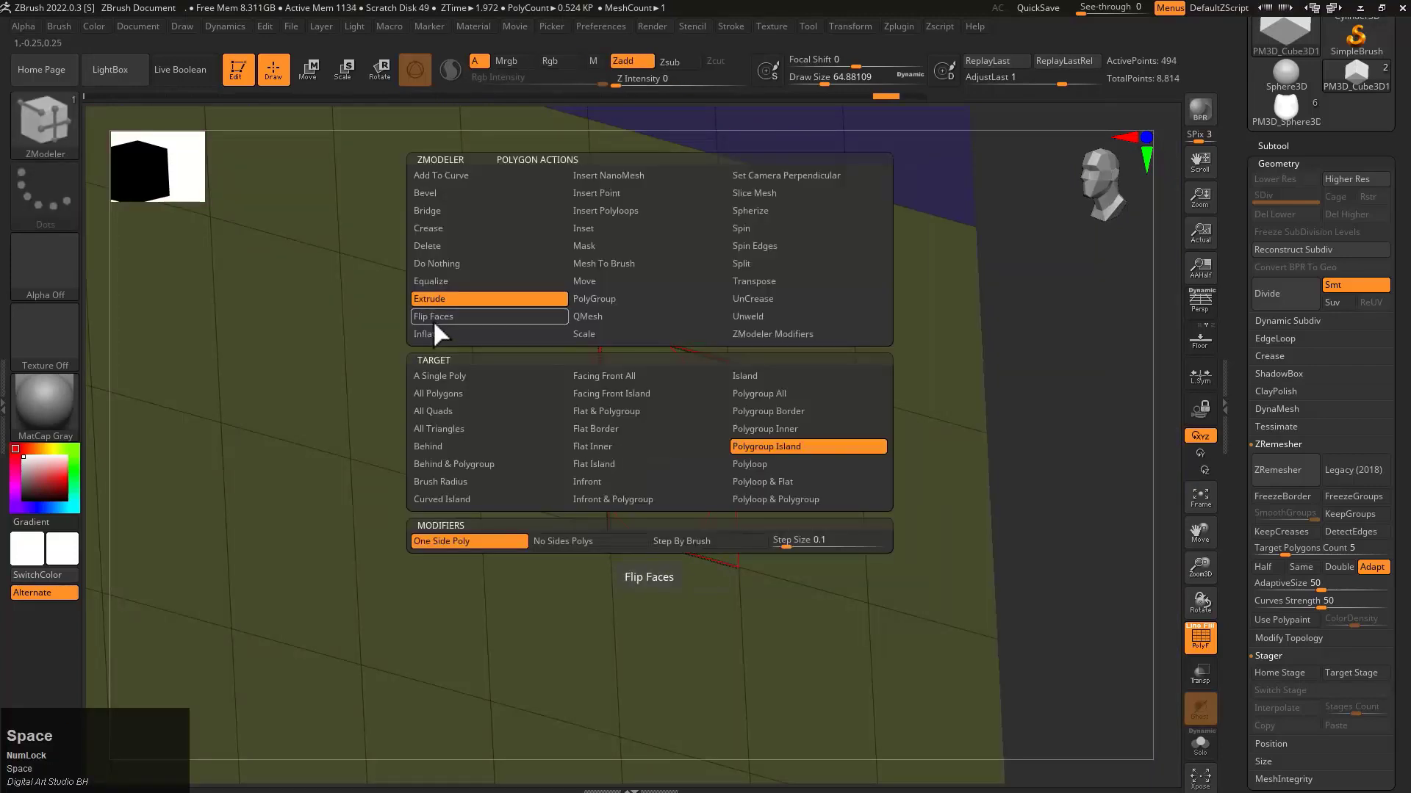
pyautogui.click(441, 377)
# Try extruding the partly unwelded polygon on its own, and undo the extrusion
pyautogui.moveTo(712, 403); pyautogui.dragTo(892, 378)
pyautogui.moveTo(891, 378); pyautogui.dragTo(771, 309, button='right')
pyautogui.hotkey('ctrl', 'z')
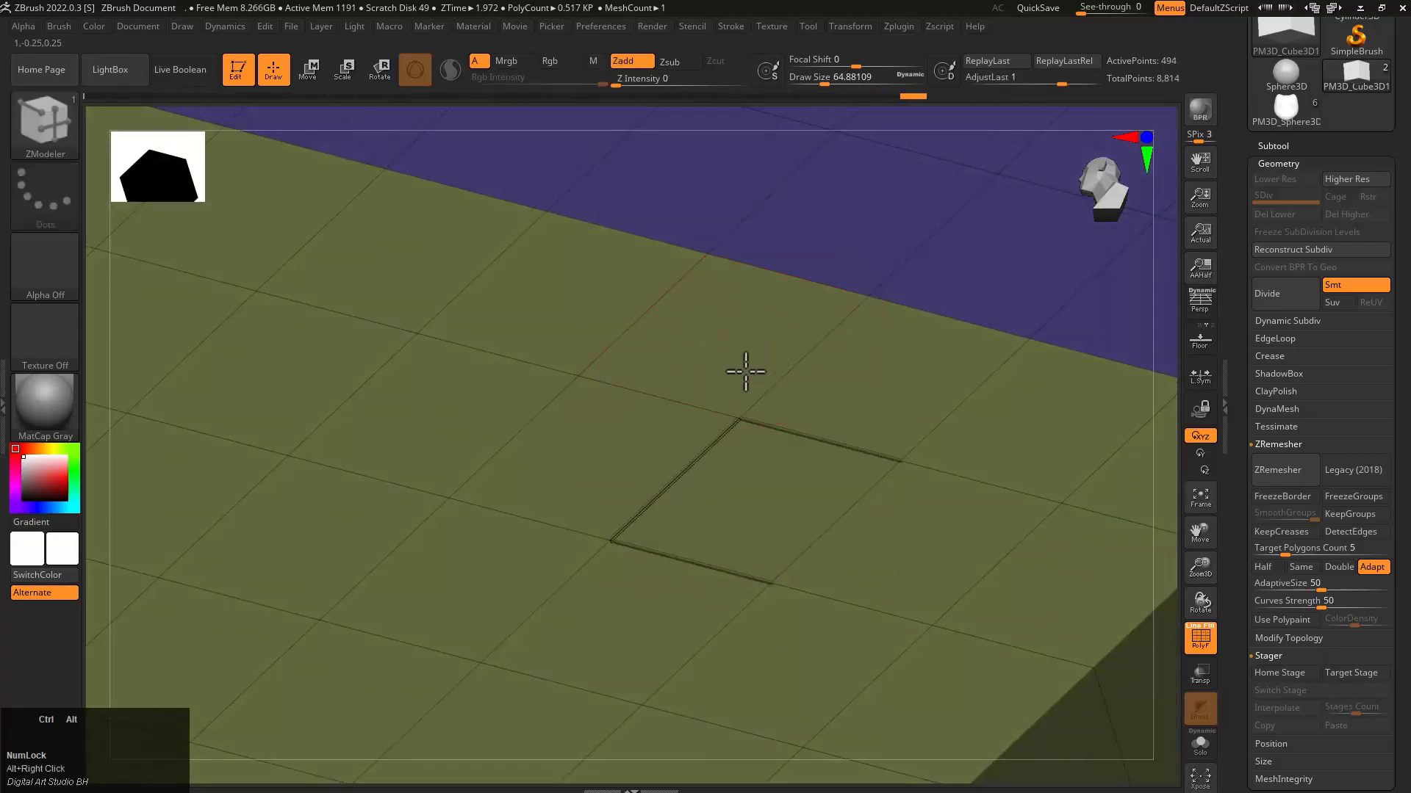
# Isolate a group of side-face polygons and grow visibility to the whole connected mesh
pyautogui.keyDown('ctrl'); pyautogui.keyDown('alt'); pyautogui.moveTo(745, 372); pyautogui.dragTo(672, 472, button='right'); pyautogui.keyUp('alt'); pyautogui.keyUp('ctrl')
pyautogui.keyDown('ctrl'); pyautogui.keyDown('shift'); pyautogui.moveTo(390, 340); pyautogui.dragTo(541, 607); pyautogui.keyUp('shift'); pyautogui.keyUp('ctrl')
pyautogui.keyDown('ctrl'); pyautogui.keyDown('shift'); pyautogui.click(609, 593); pyautogui.keyUp('shift'); pyautogui.keyUp('ctrl')
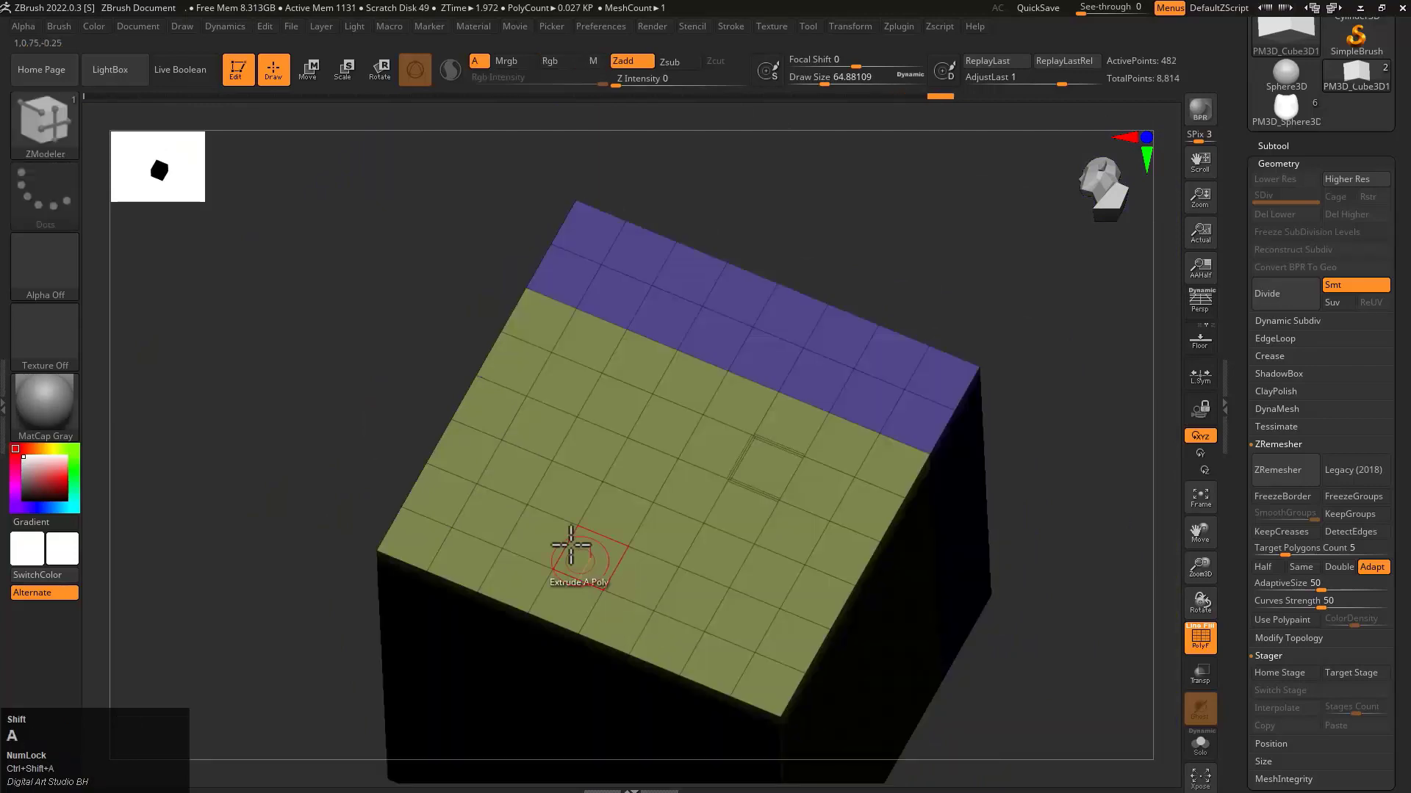
# Choose the Unweld edge action again and unweld the last attached edge of the polygon
pyautogui.moveTo(570, 541); pyautogui.dragTo(614, 510, button='right')
pyautogui.press('space')
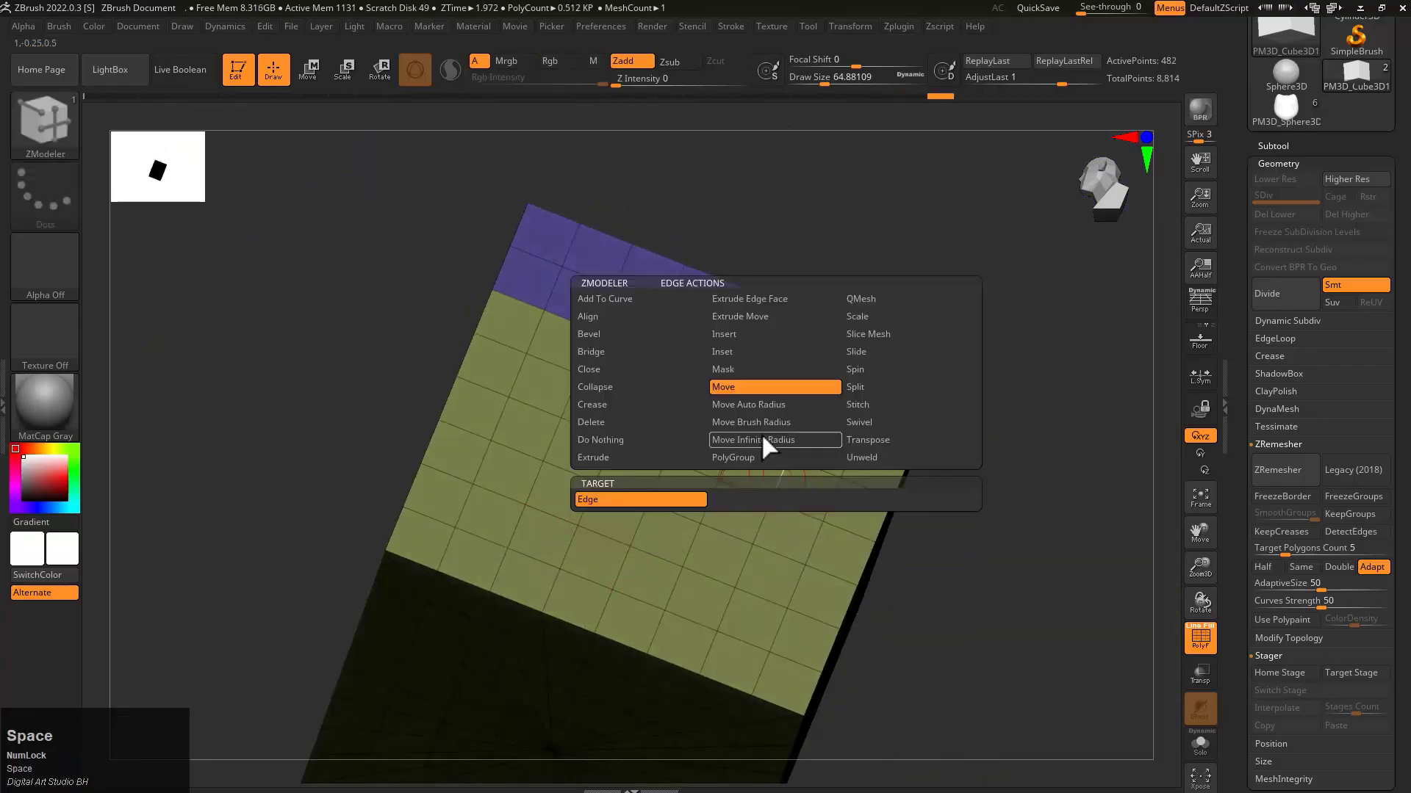
pyautogui.click(879, 452)
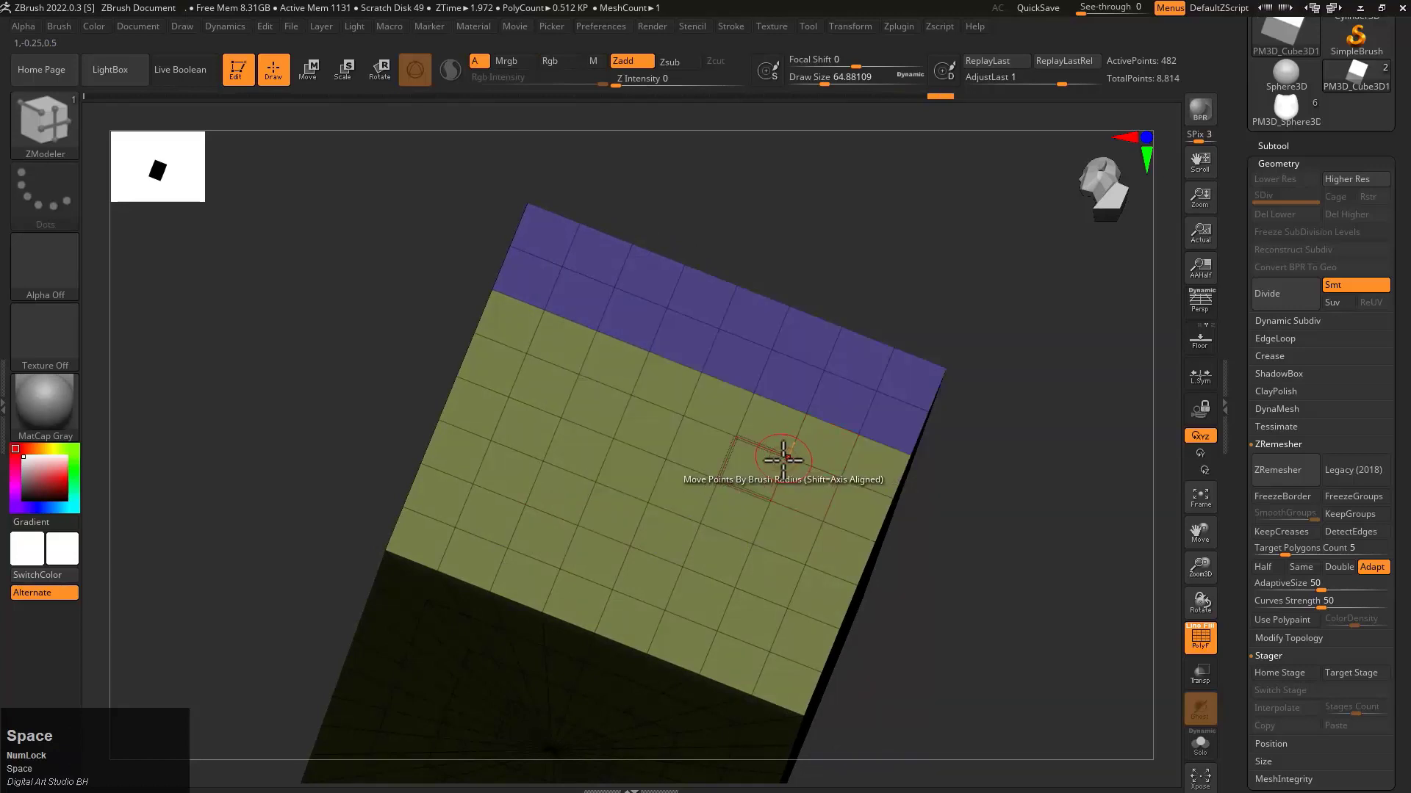
pyautogui.click(765, 470)
pyautogui.moveTo(826, 475); pyautogui.dragTo(765, 475, button='right')
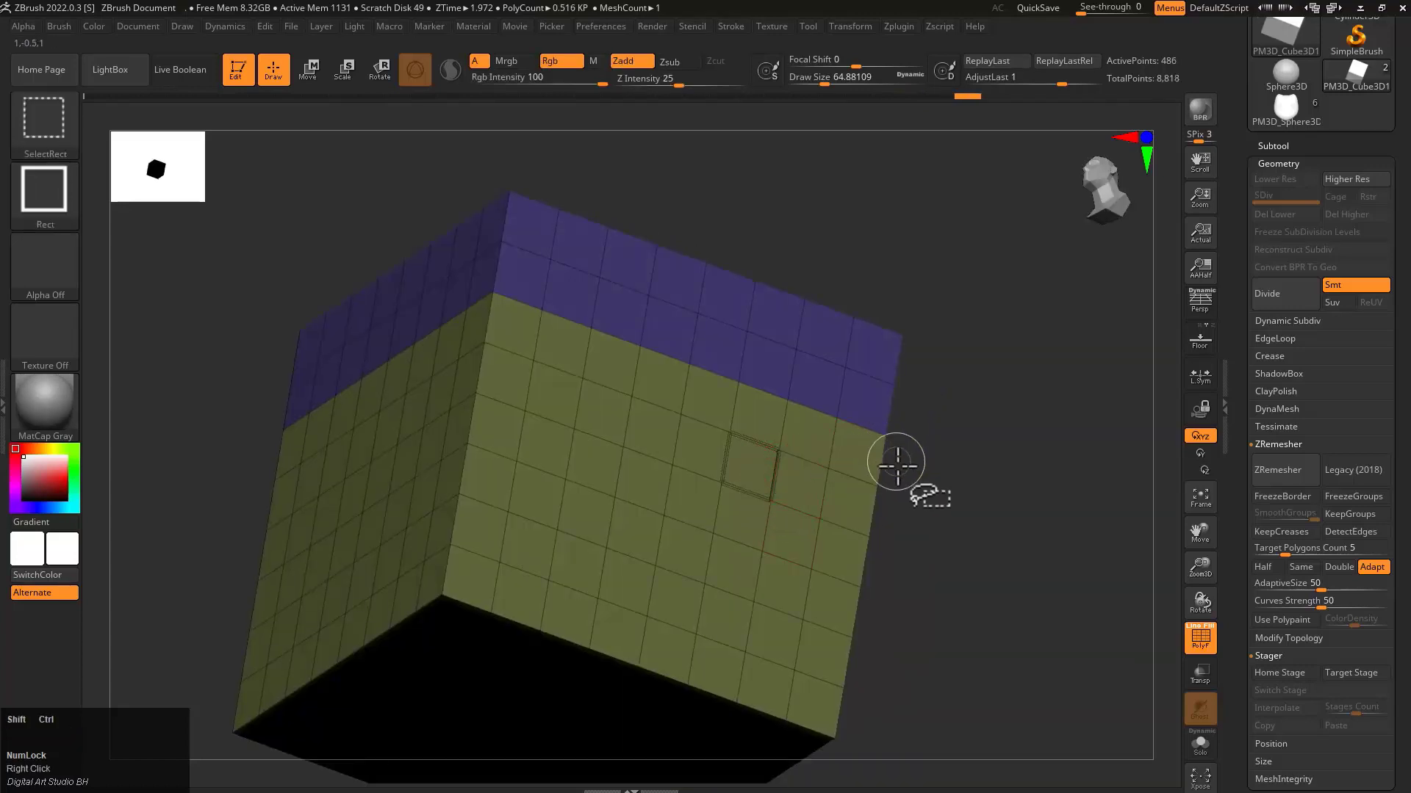
# Isolate two polygons near the cube's edge and grow visibility across the connected mesh, leaving the detached polygon hidden
pyautogui.keyDown('ctrl'); pyautogui.keyDown('shift'); pyautogui.click(840, 577); pyautogui.keyUp('shift'); pyautogui.keyUp('ctrl')
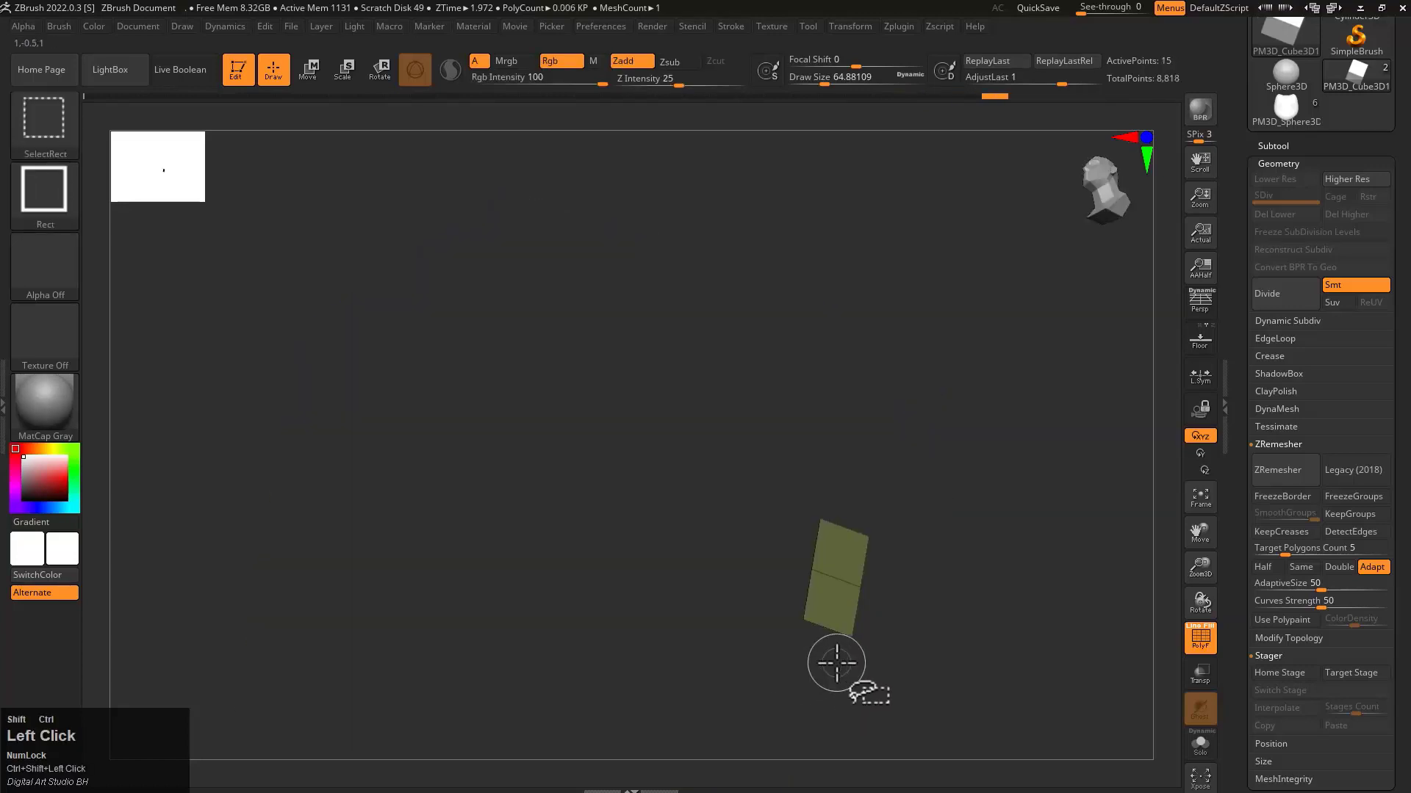
pyautogui.keyDown('ctrl'); pyautogui.keyDown('shift'); pyautogui.click(837, 663); pyautogui.keyUp('shift'); pyautogui.keyUp('ctrl')
pyautogui.moveTo(850, 573); pyautogui.dragTo(945, 557, button='right')
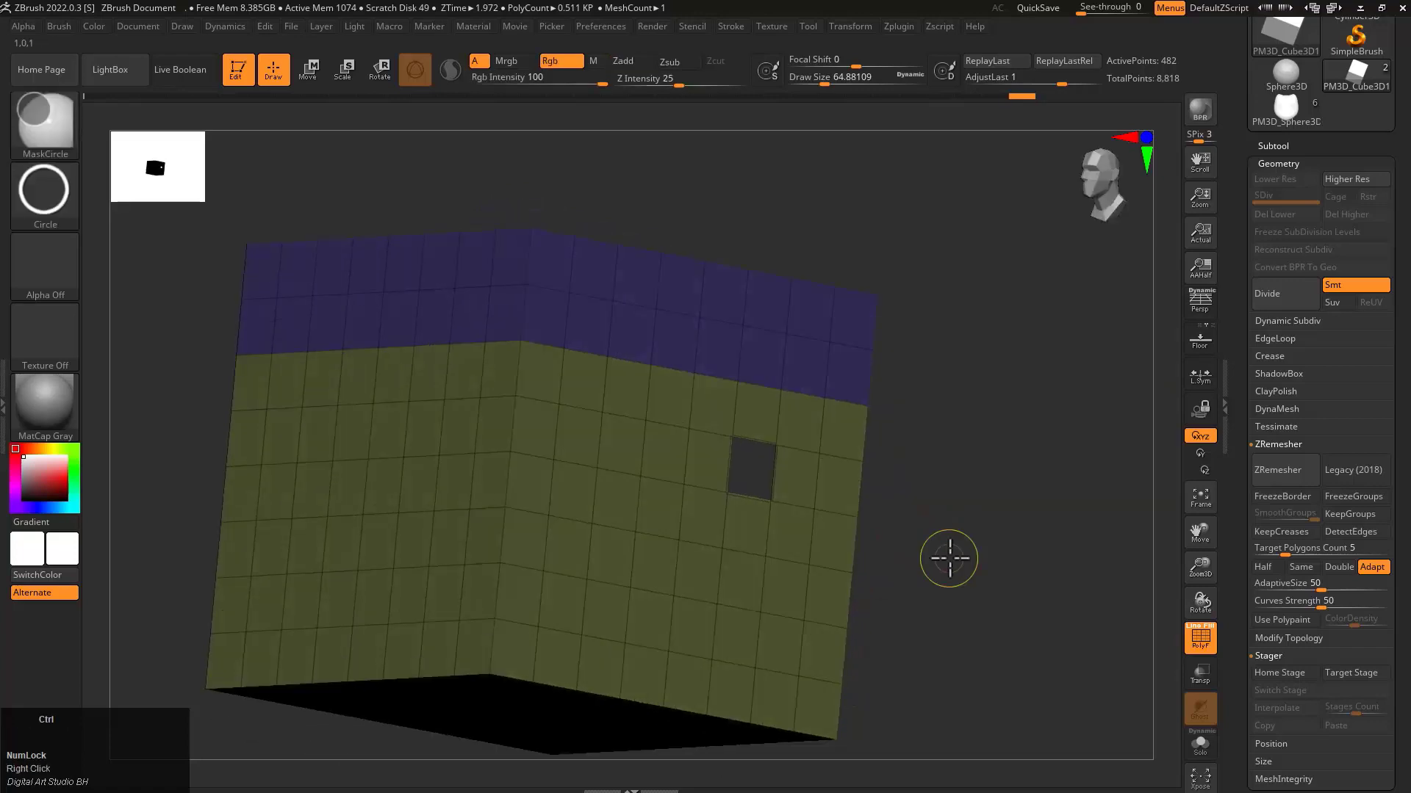
# Assign a new polygroup to the visible olive polygons and show the full mesh again
pyautogui.hotkey('ctrl', 'shift', 'w')
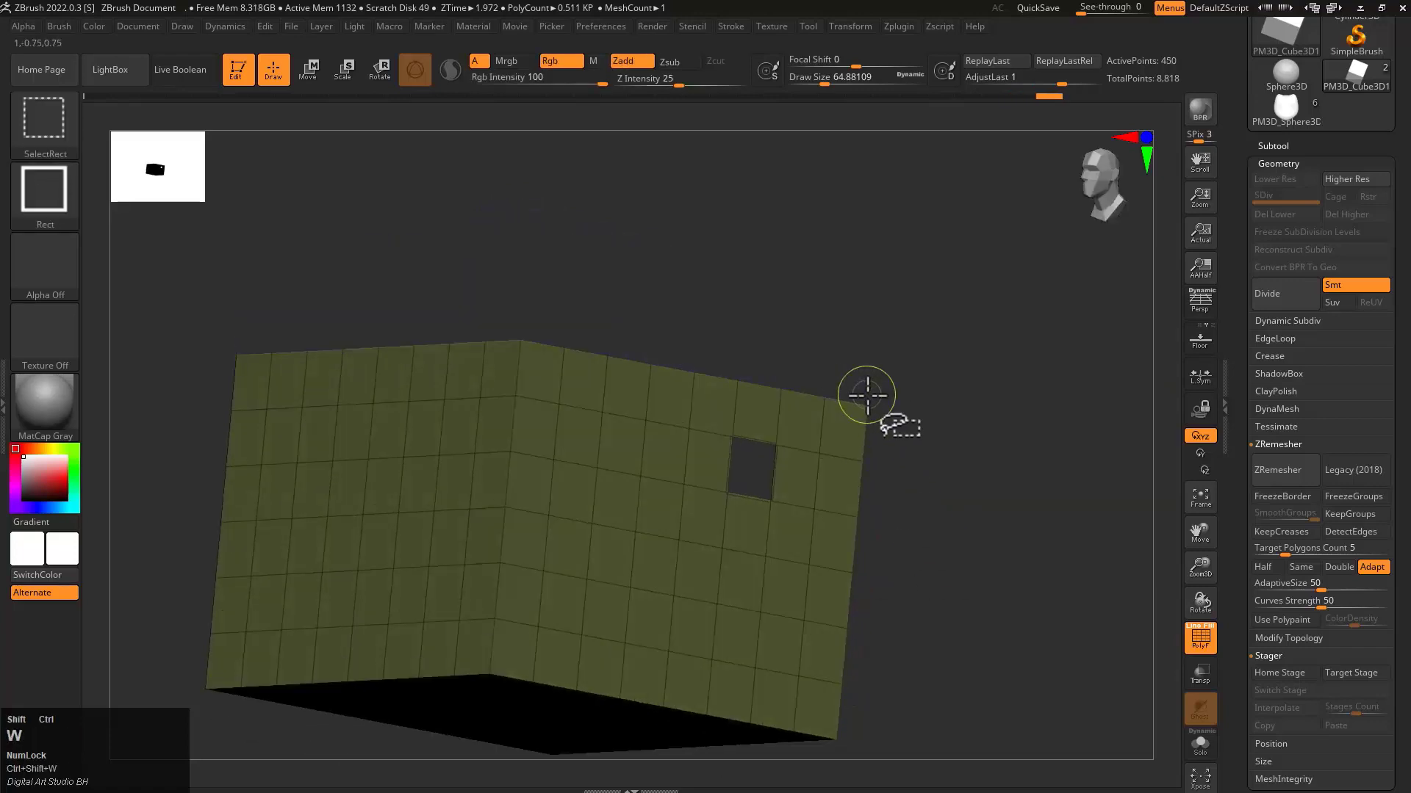
pyautogui.keyDown('ctrl'); pyautogui.keyDown('shift'); pyautogui.click(935, 381); pyautogui.keyUp('shift'); pyautogui.keyUp('ctrl')
pyautogui.moveTo(936, 381); pyautogui.dragTo(679, 526, button='right')
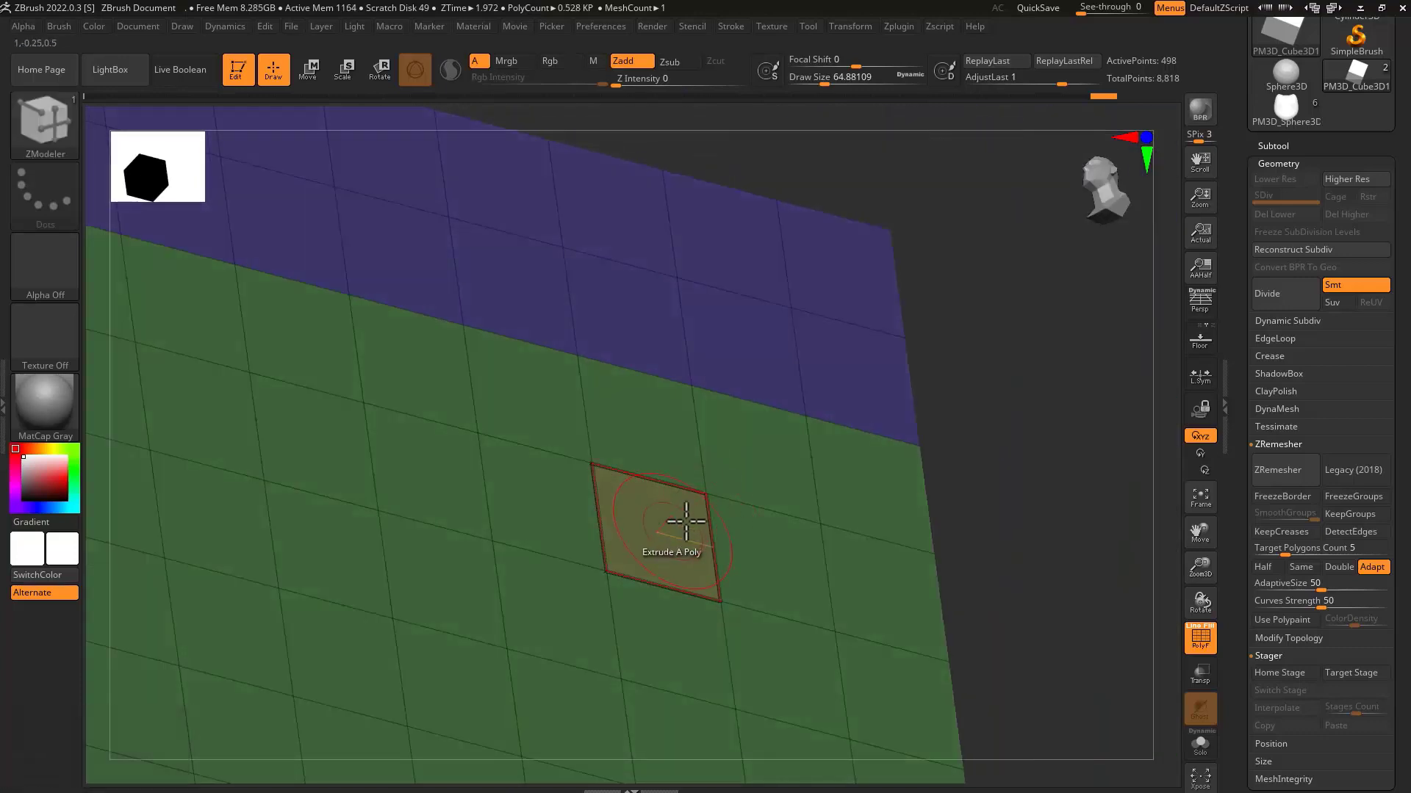
# Isolate the detached polygon with its connected faces and frame the piece in the view
pyautogui.keyDown('ctrl'); pyautogui.keyDown('shift'); pyautogui.moveTo(875, 472); pyautogui.dragTo(922, 555); pyautogui.keyUp('shift'); pyautogui.keyUp('ctrl')
pyautogui.keyDown('ctrl'); pyautogui.keyDown('shift'); pyautogui.click(1046, 482); pyautogui.keyUp('shift'); pyautogui.keyUp('ctrl')
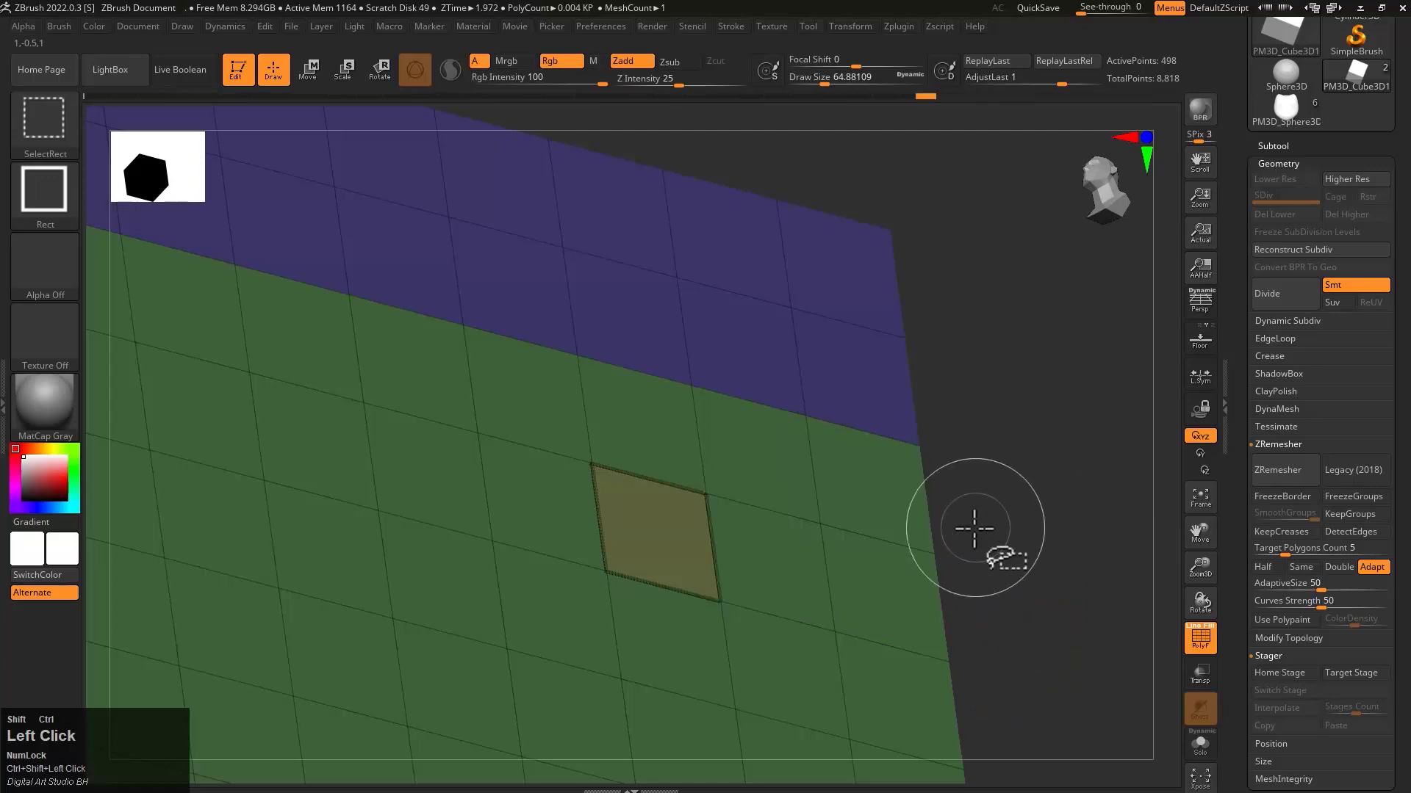
pyautogui.hotkey('ctrl', 'z')
pyautogui.hotkey('ctrl', 'shift', 'a')
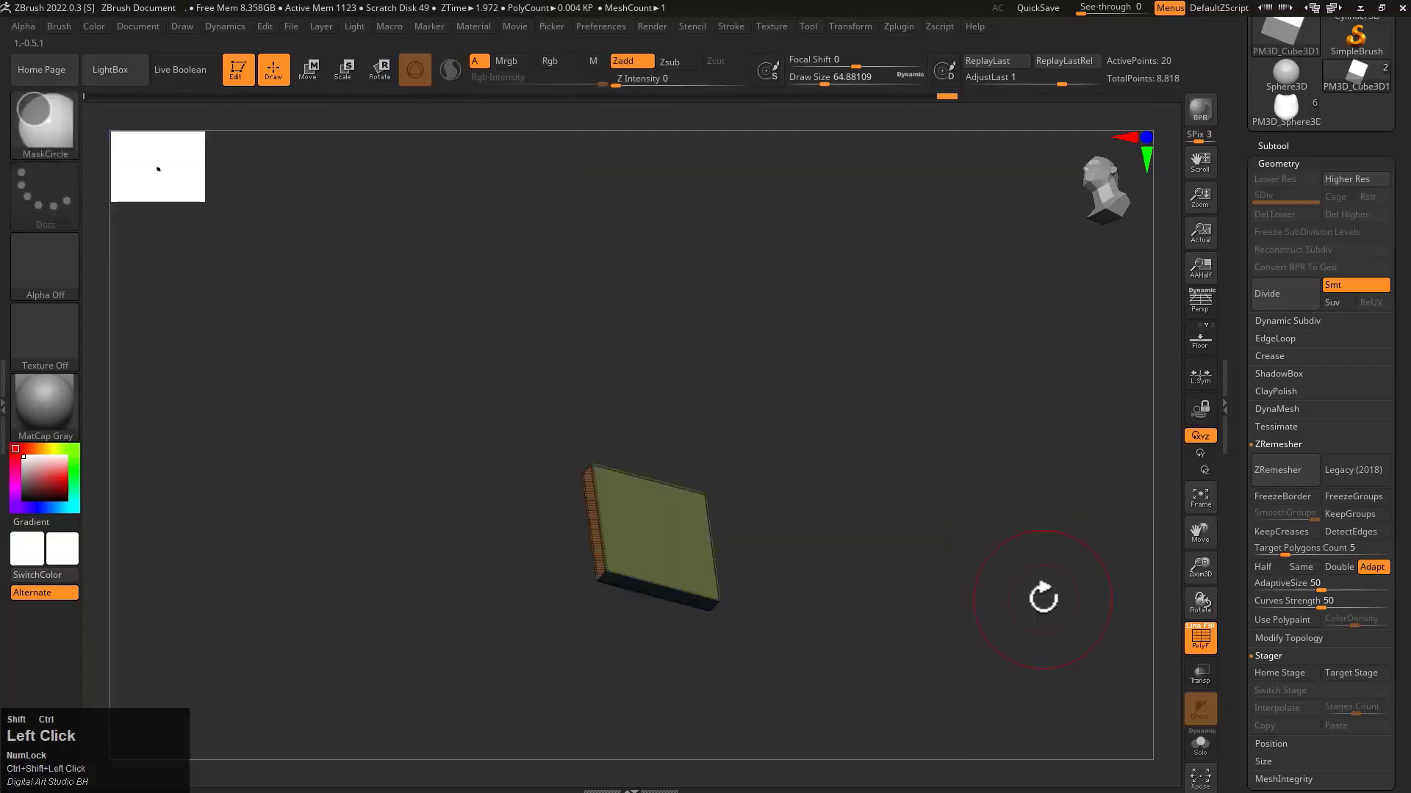
pyautogui.moveTo(1042, 592); pyautogui.dragTo(1073, 503, button='right')
pyautogui.press('f')
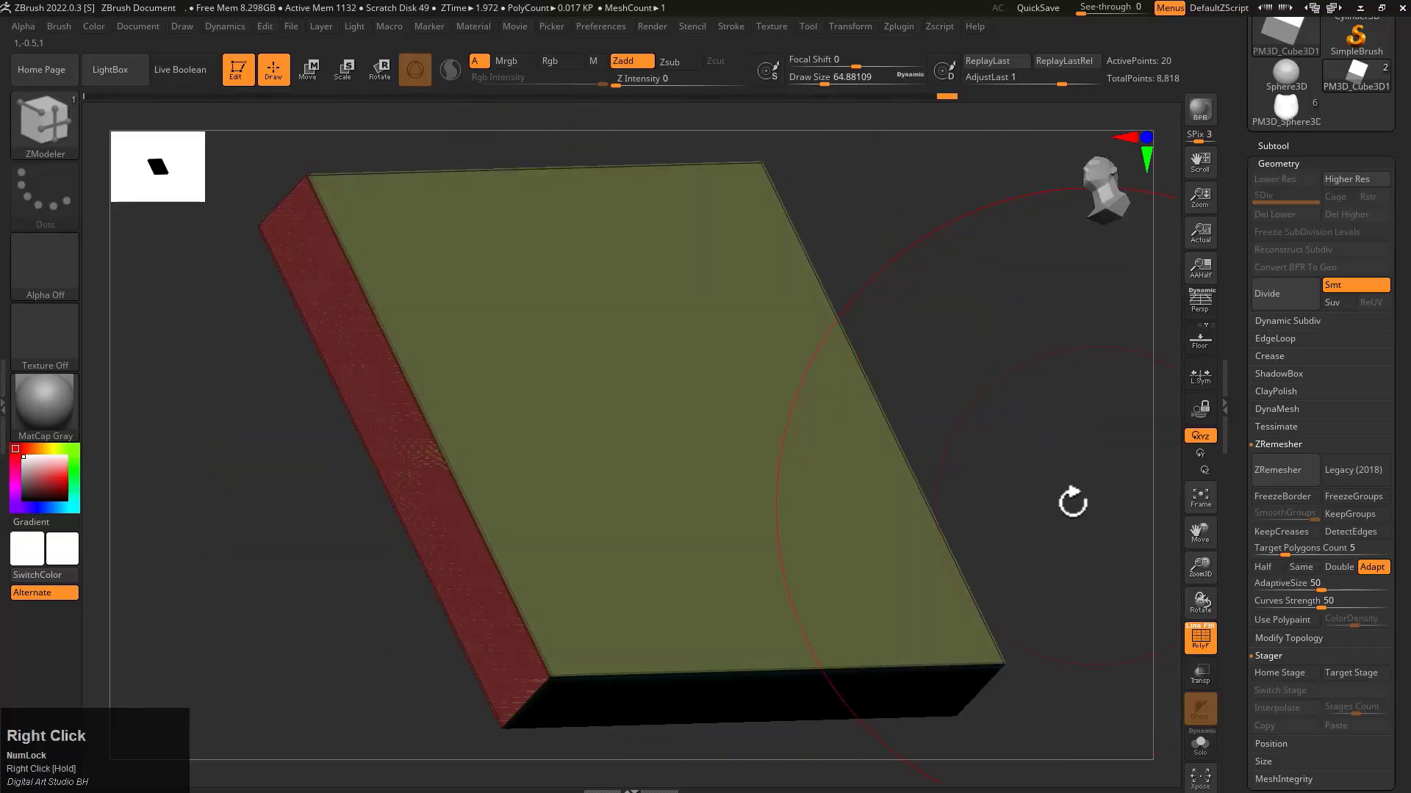
# Flip the face normals of the isolated piece
pyautogui.keyDown('ctrl'); pyautogui.keyDown('alt'); pyautogui.moveTo(961, 385); pyautogui.dragTo(572, 441, button='right'); pyautogui.keyUp('alt'); pyautogui.keyUp('ctrl')
pyautogui.keyDown('alt'); pyautogui.moveTo(813, 451); pyautogui.dragTo(832, 462, button='right'); pyautogui.keyUp('alt')
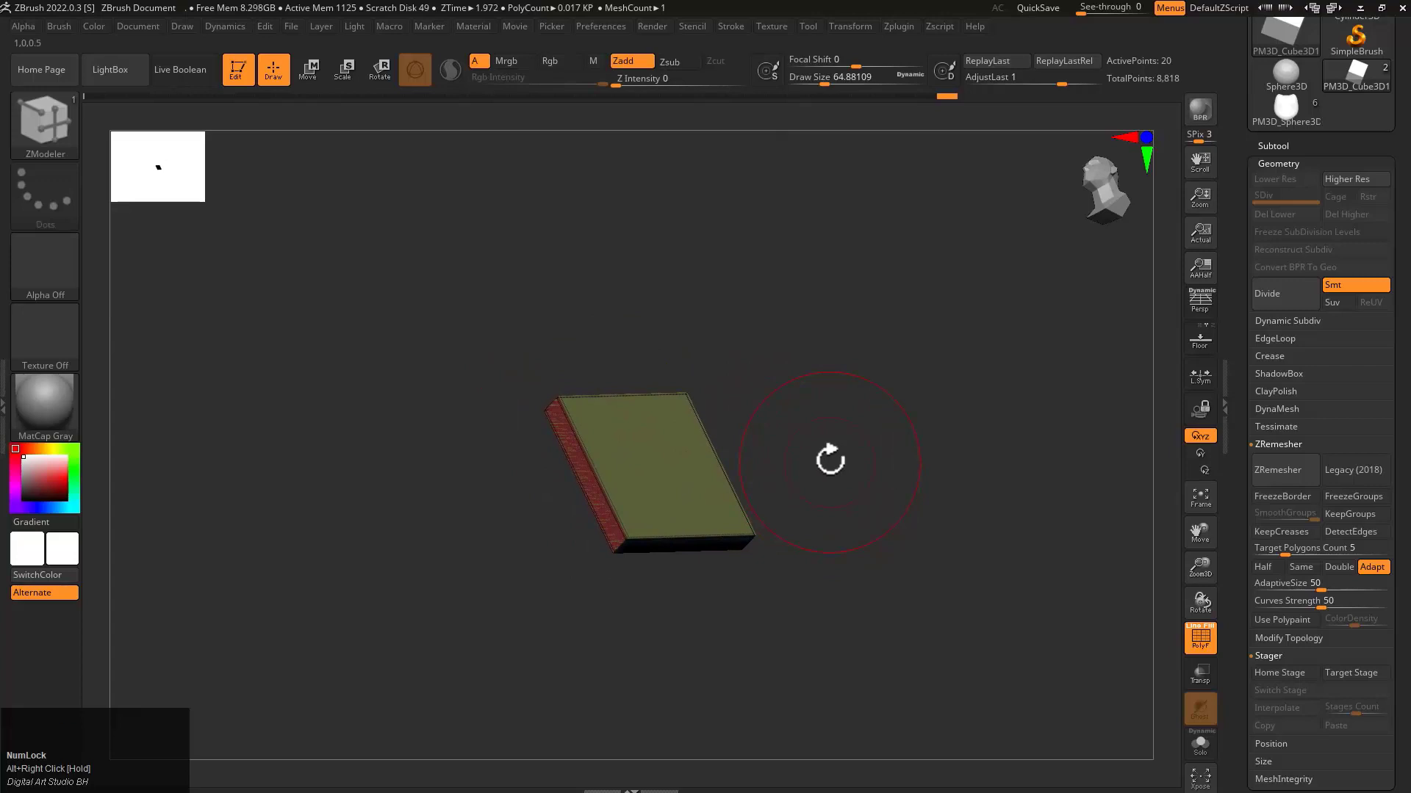
pyautogui.moveTo(677, 327); pyautogui.dragTo(796, 337)
pyautogui.keyDown('ctrl'); pyautogui.keyDown('alt'); pyautogui.moveTo(801, 341); pyautogui.dragTo(929, 393, button='right'); pyautogui.keyUp('alt'); pyautogui.keyUp('ctrl')
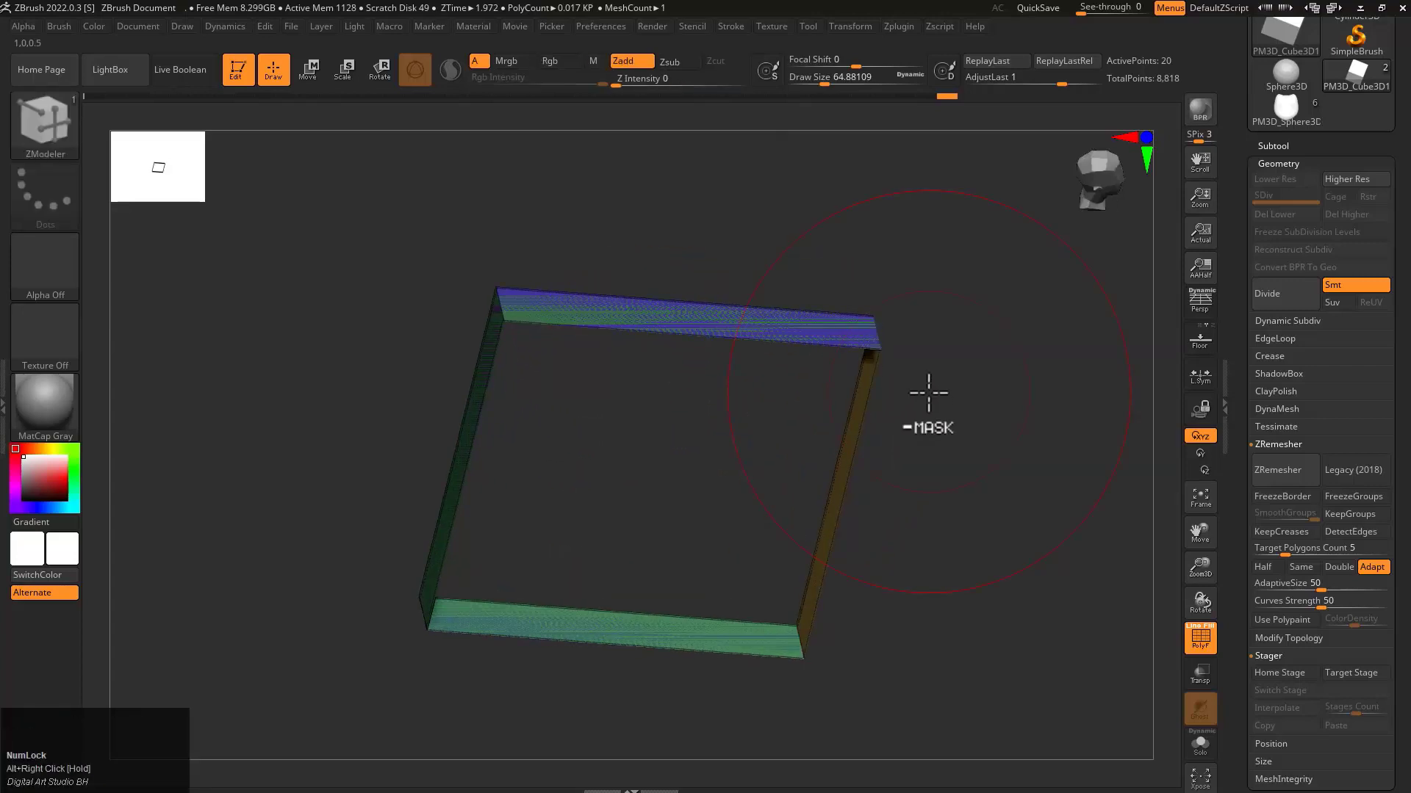
pyautogui.moveTo(1240, 583); pyautogui.dragTo(1274, 406)
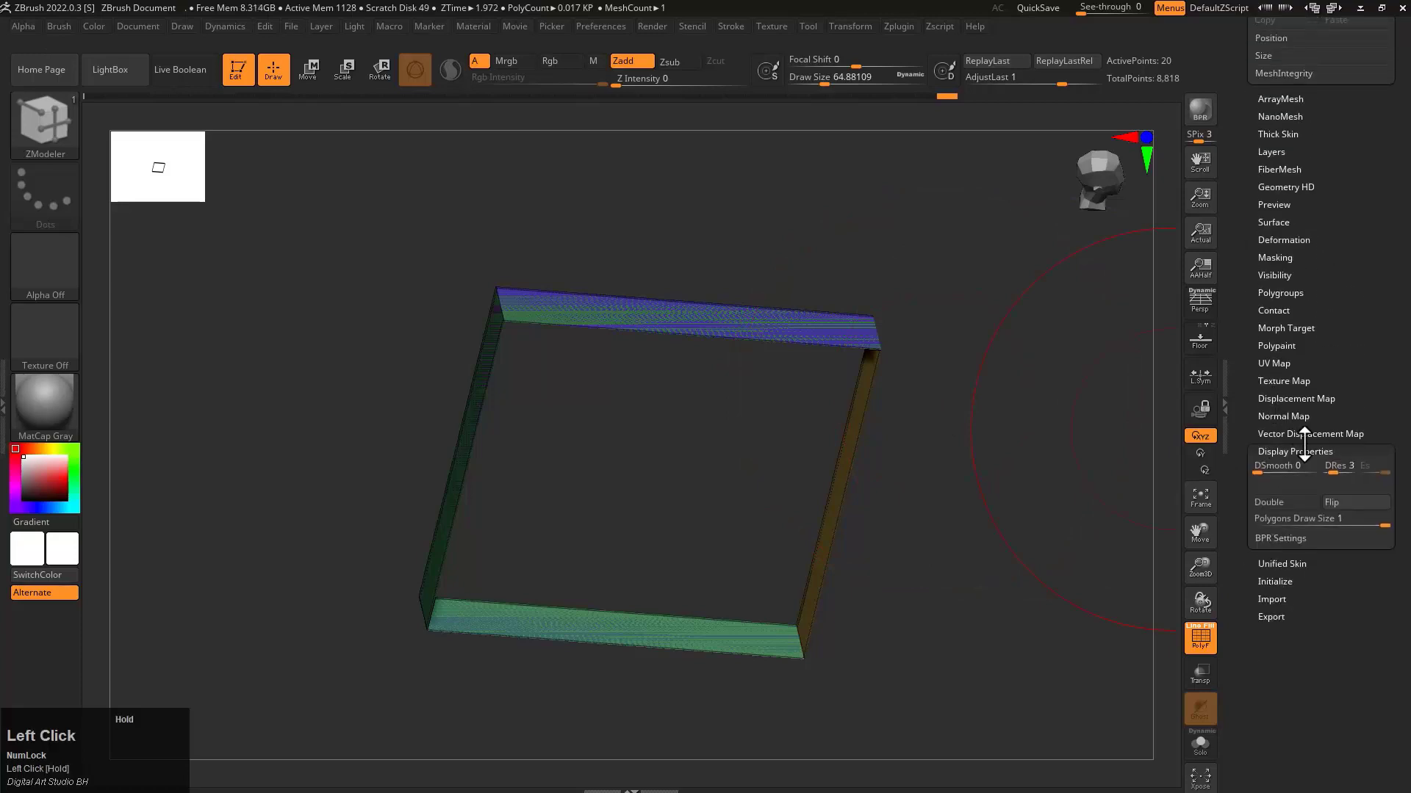
pyautogui.click(1351, 504)
pyautogui.moveTo(737, 252)
pyautogui.mouseDown(button='right')
pyautogui.moveTo(855, 338)
pyautogui.moveTo(801, 318)
pyautogui.moveTo(271, 435)
pyautogui.mouseUp(button='right')
pyautogui.hotkey('ctrl', 'z')
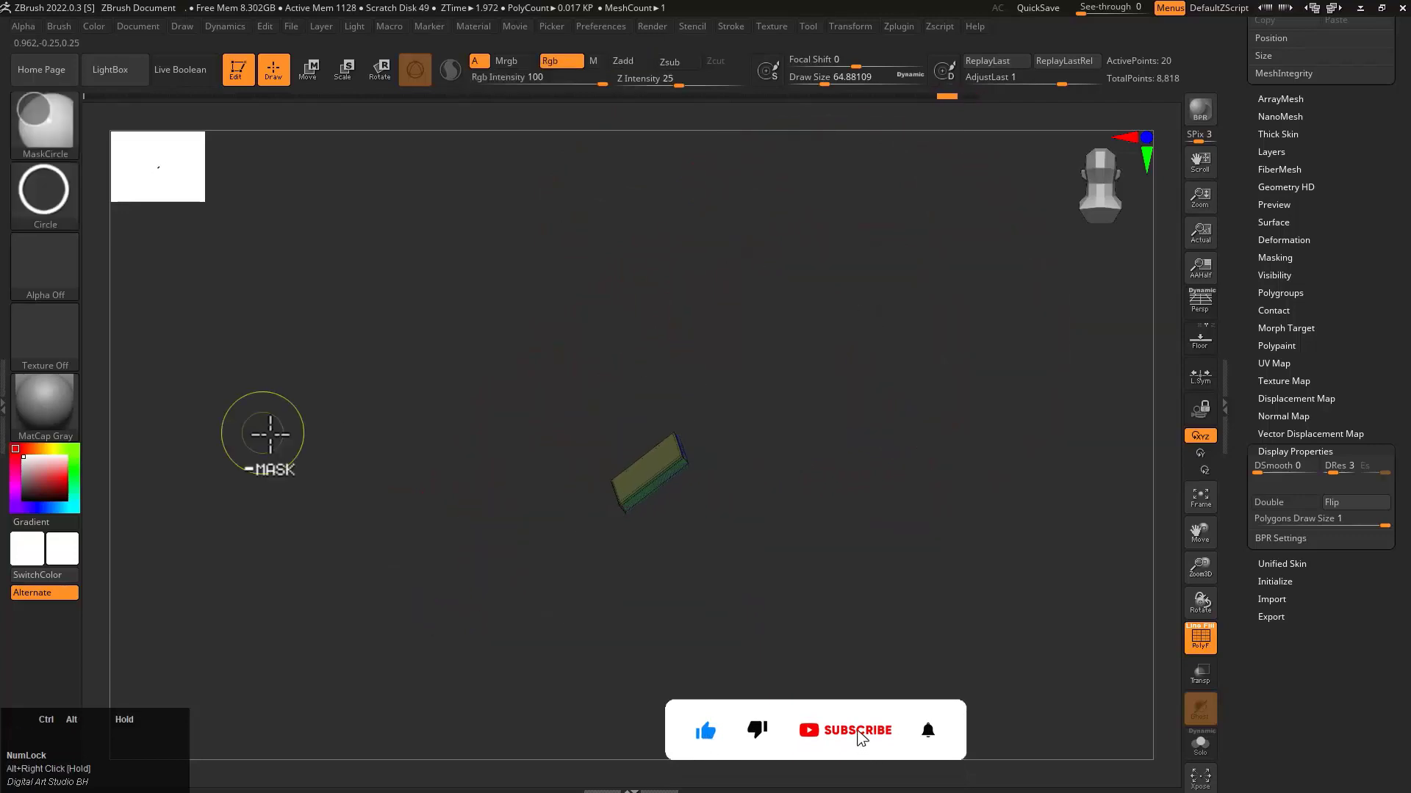
# Show the full cube mesh again, with its top and the detached side polygon in close view
pyautogui.keyDown('ctrl'); pyautogui.keyDown('shift'); pyautogui.click(516, 381); pyautogui.keyUp('shift'); pyautogui.keyUp('ctrl')
pyautogui.moveTo(507, 384); pyautogui.dragTo(346, 374, button='right')
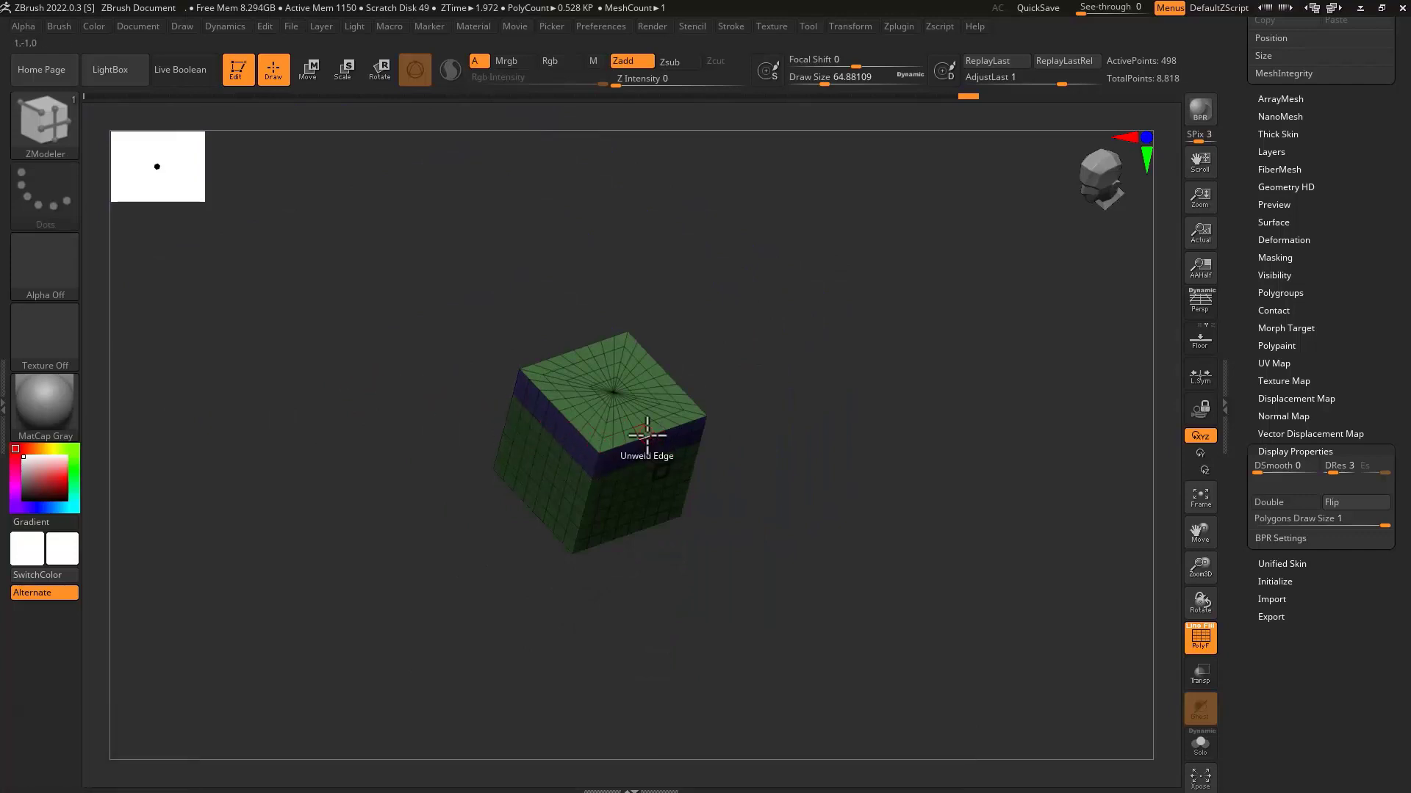
pyautogui.keyDown('ctrl'); pyautogui.keyDown('alt'); pyautogui.moveTo(746, 362); pyautogui.dragTo(909, 515, button='right'); pyautogui.keyUp('alt'); pyautogui.keyUp('ctrl')
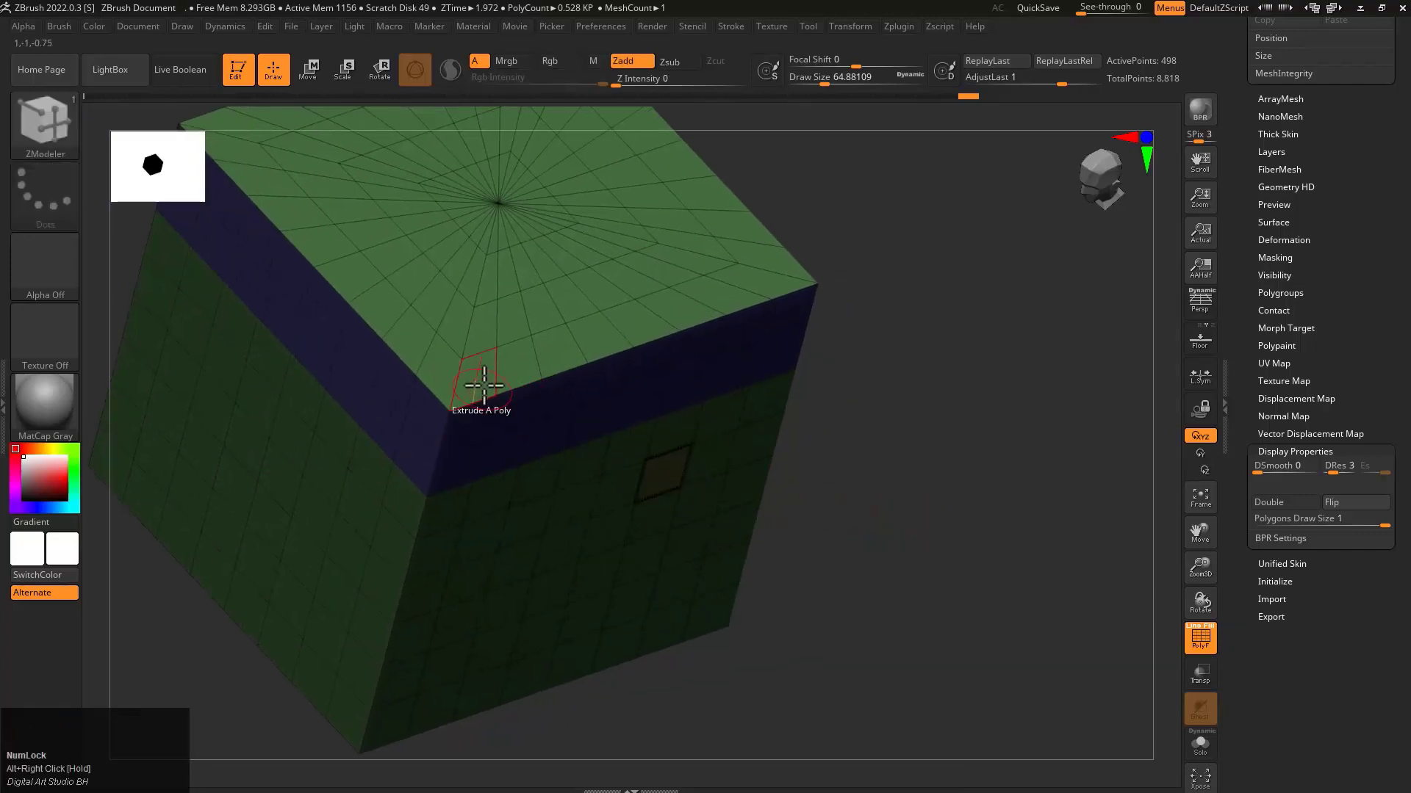
# Set the ZModeler Extrude polygon action to target All Polygons, try extruding the whole cube inward, and undo it
pyautogui.press('space')
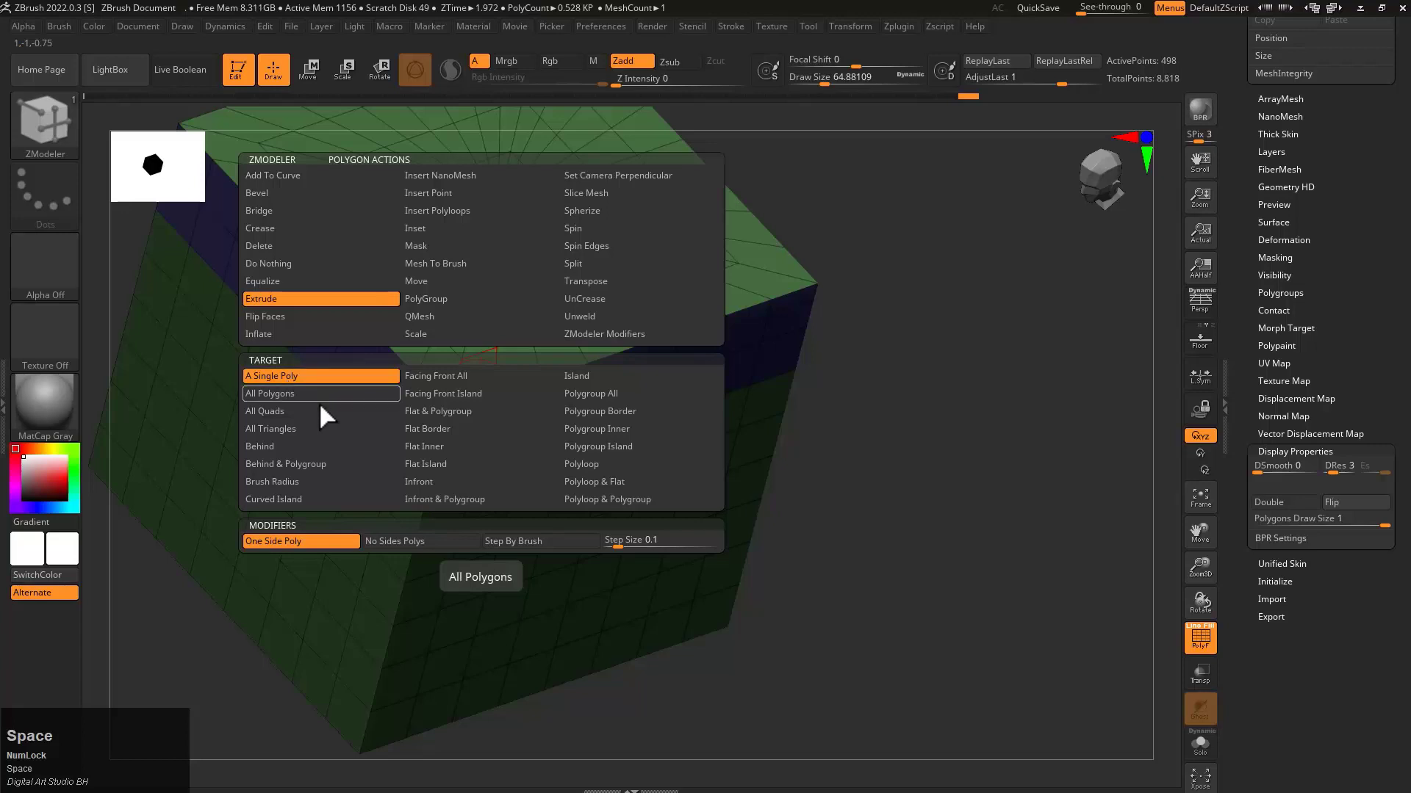
pyautogui.click(289, 390)
pyautogui.moveTo(623, 507); pyautogui.dragTo(551, 494)
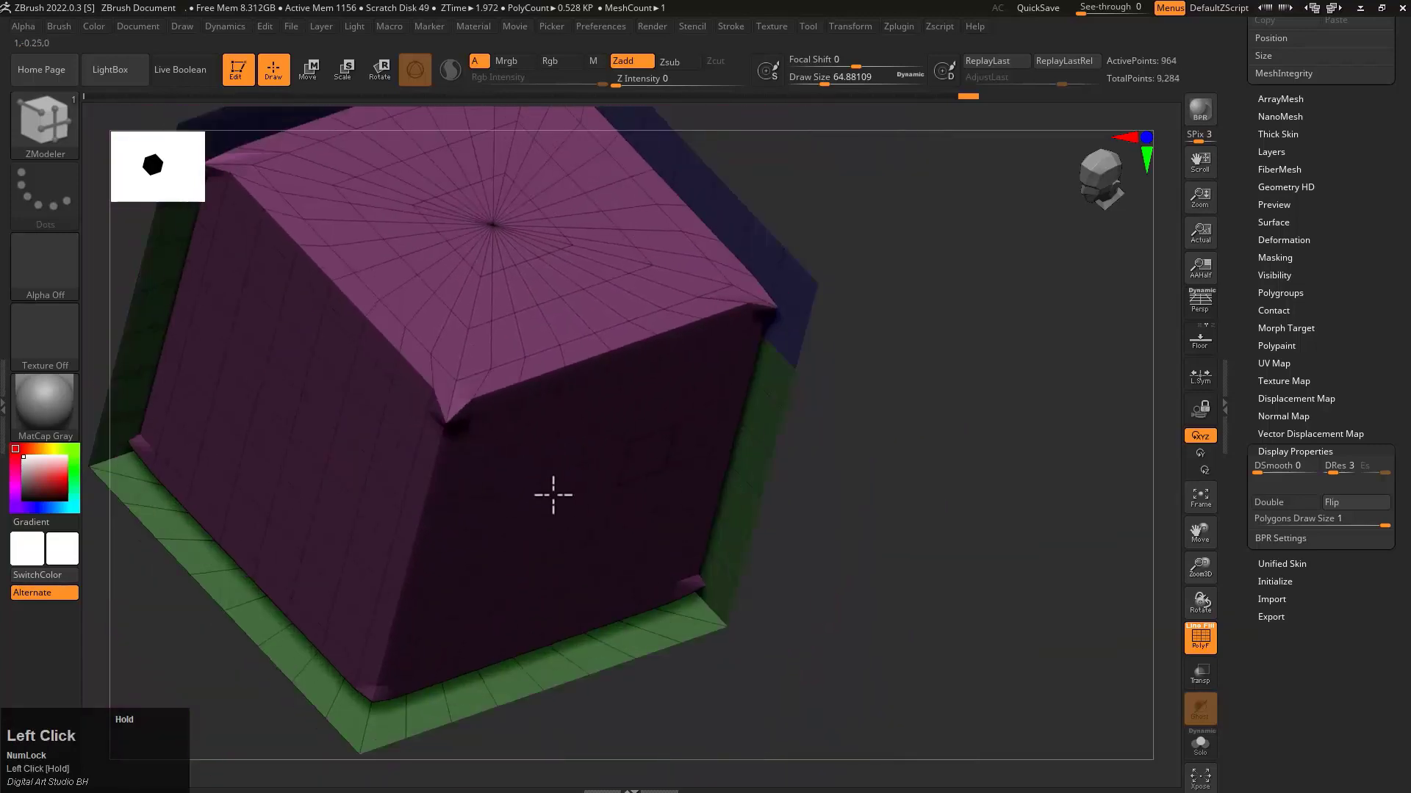
pyautogui.hotkey('ctrl', 'z')
# Try the Extrude action on All Polygons of the cube once more and undo the extrusion
pyautogui.press('space')
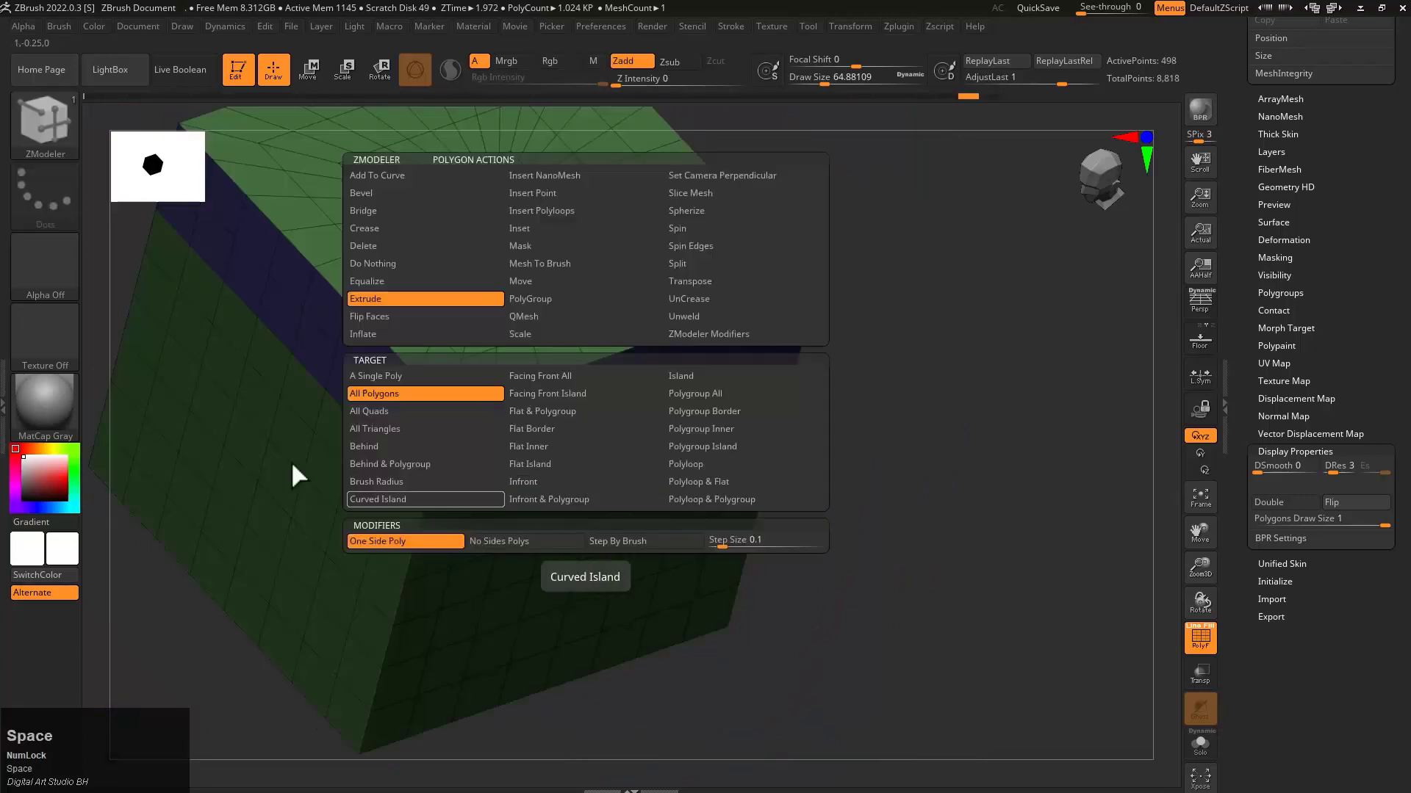
pyautogui.click(372, 389)
pyautogui.moveTo(593, 473); pyautogui.dragTo(661, 588)
pyautogui.hotkey('ctrl', 'z')
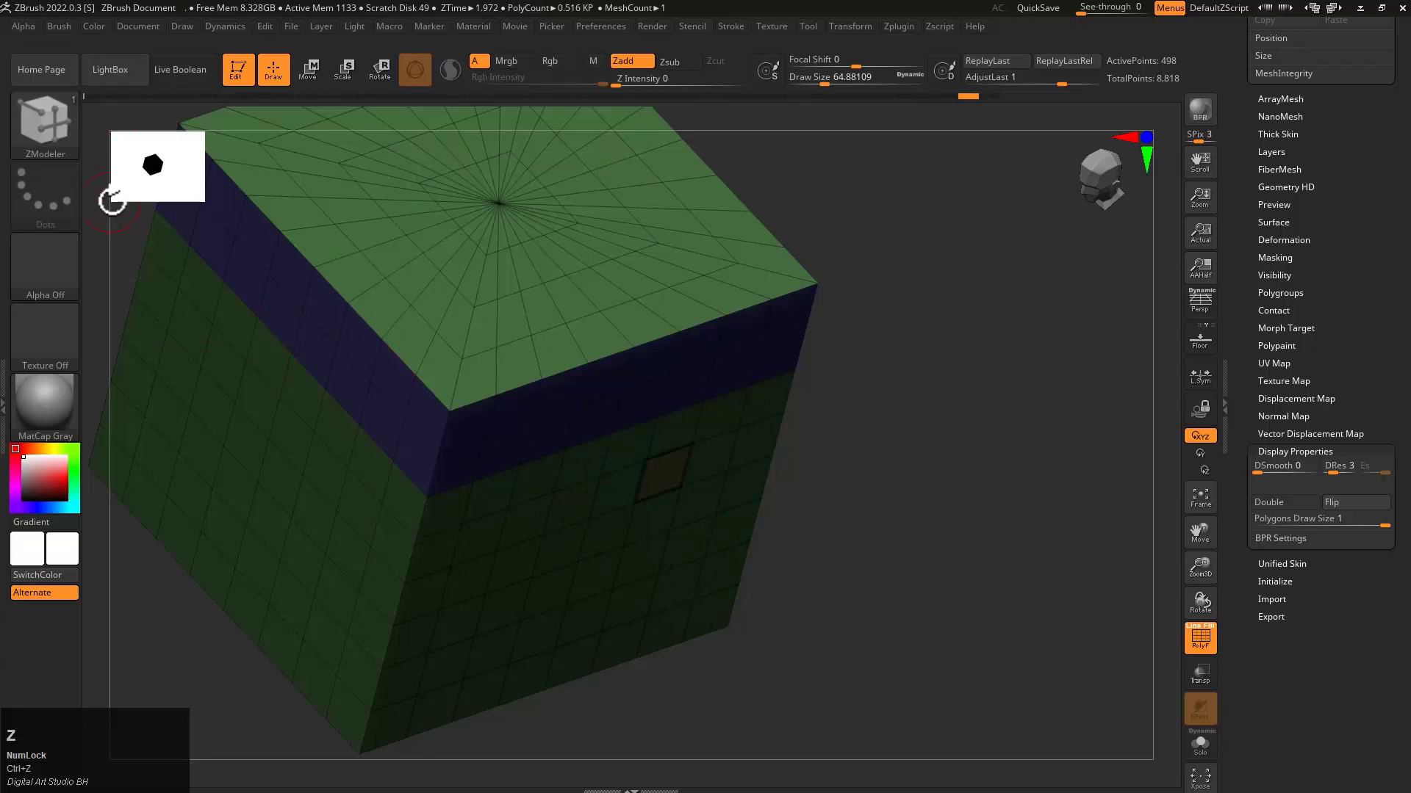